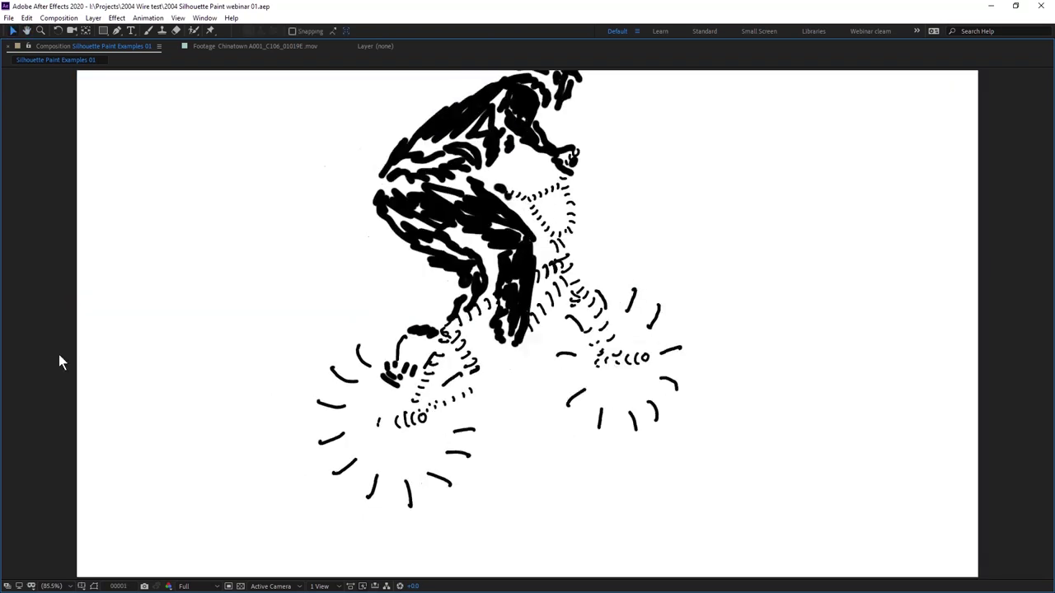
Restore the full workspace and scrub through the Silhouette Paint Examples 01 composition up to frame 854.
key(grave)
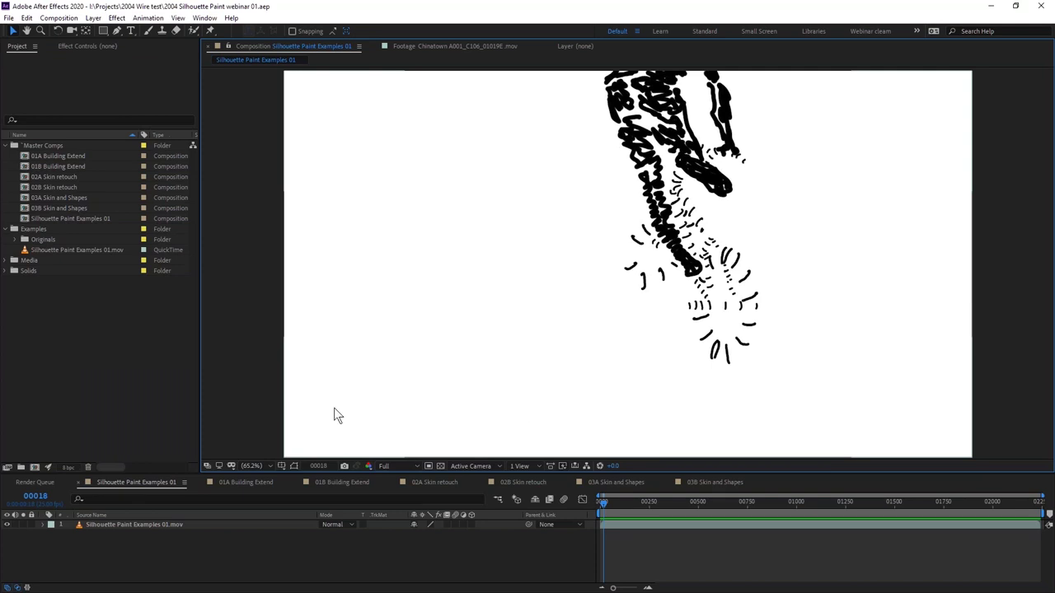
drag(629, 504, 749, 501)
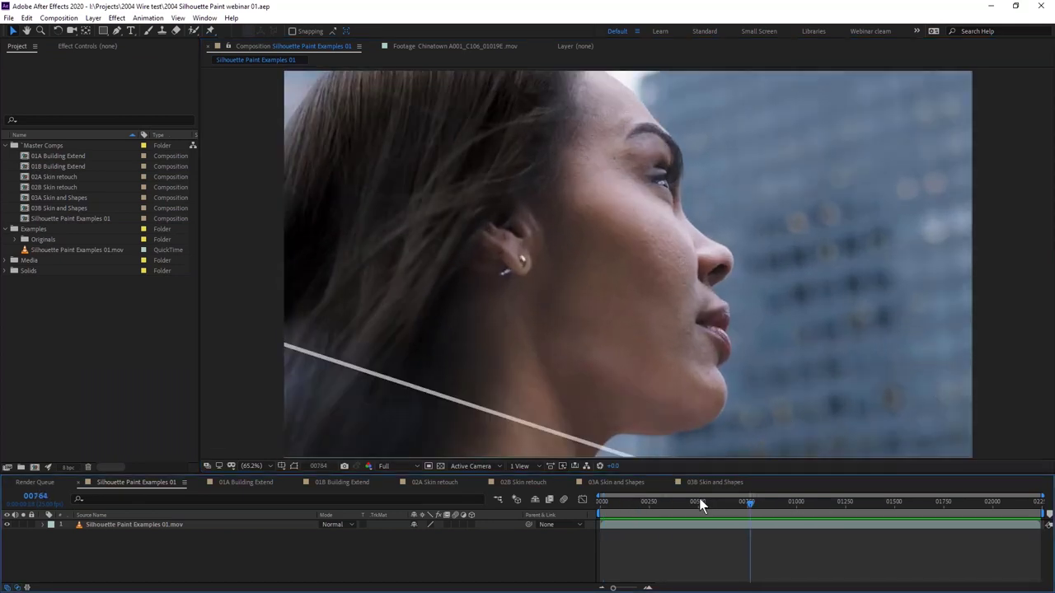
click(702, 503)
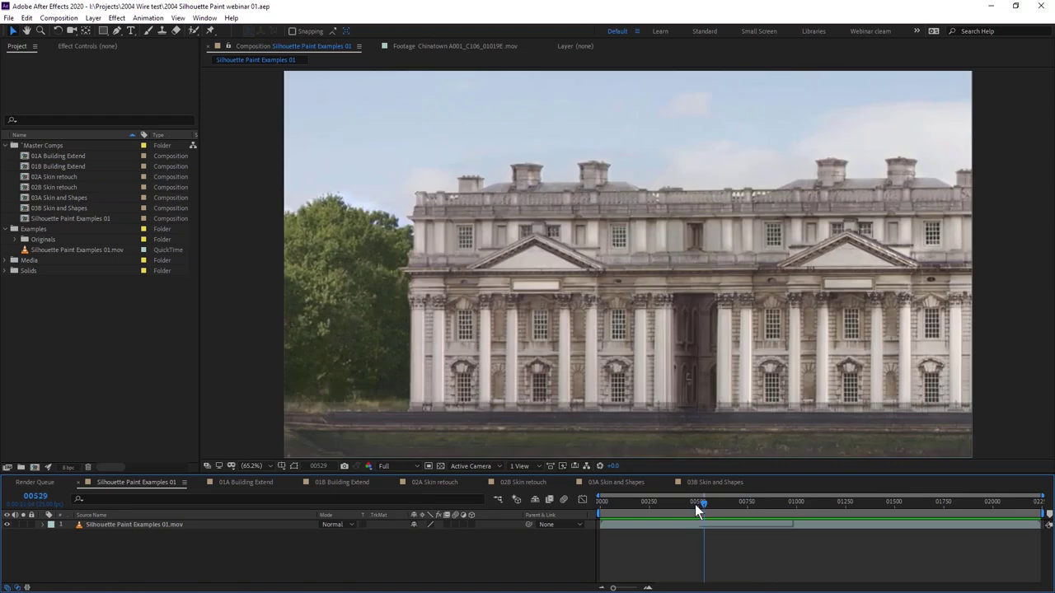
drag(704, 503, 761, 504)
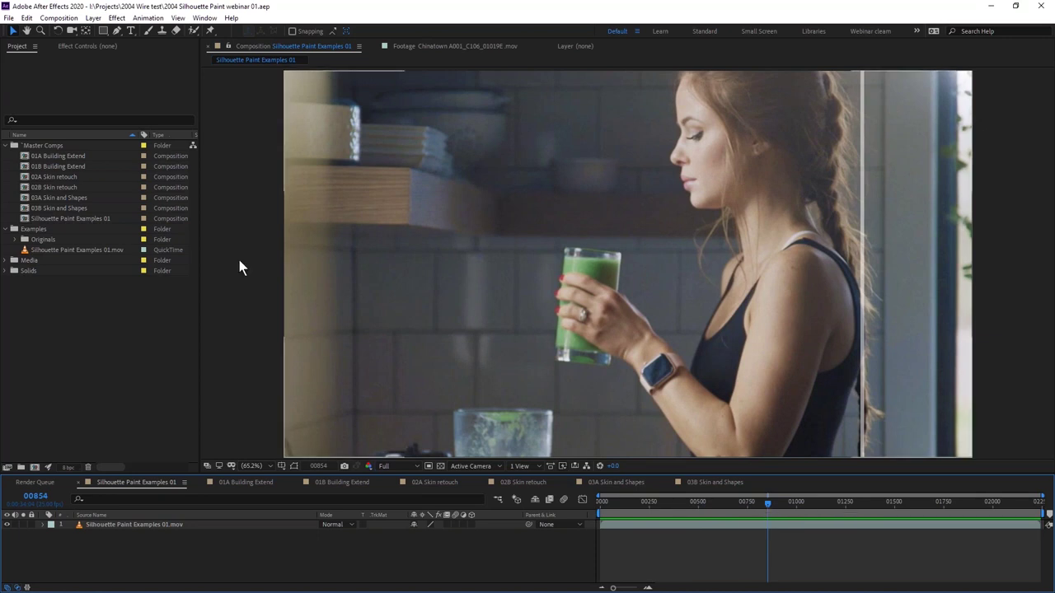
Create a new 1920 x 1080 composition at 29.97 fps, 342 frames long, and add a black solid layer.
click(34, 468)
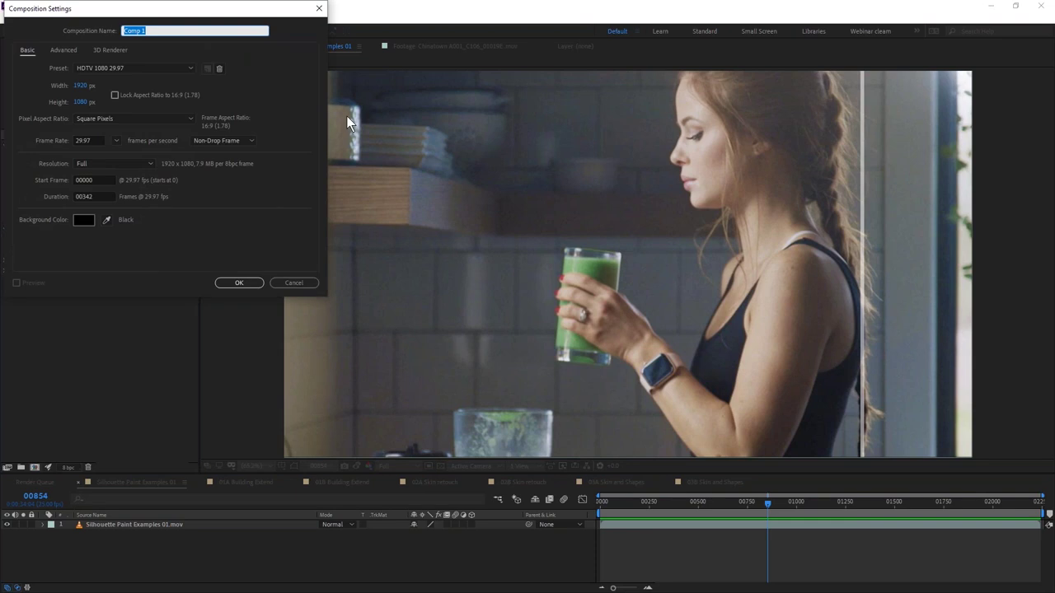
click(244, 285)
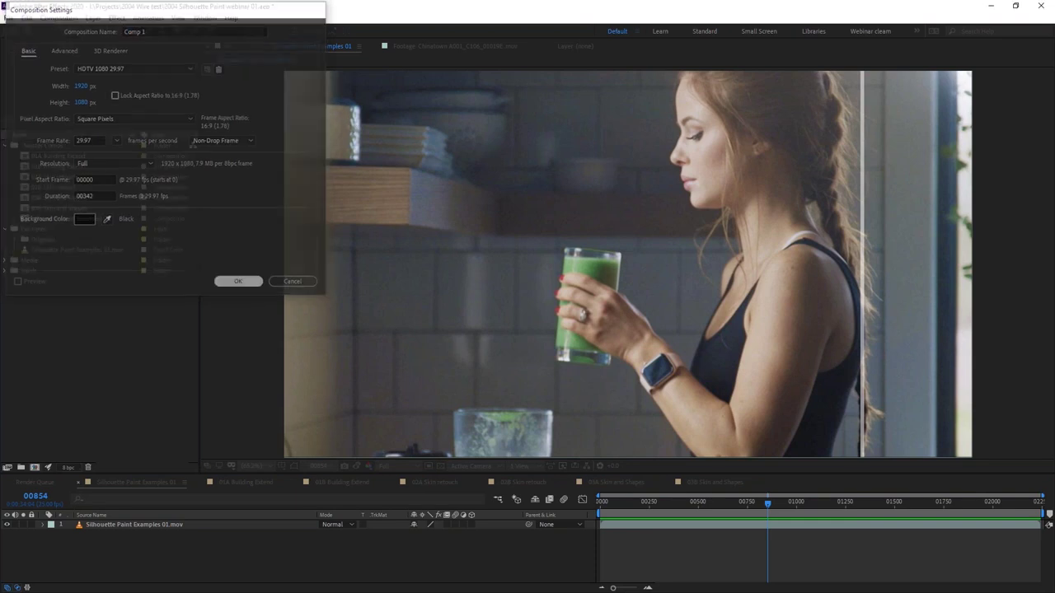
key(ctrl+y)
key(Return)
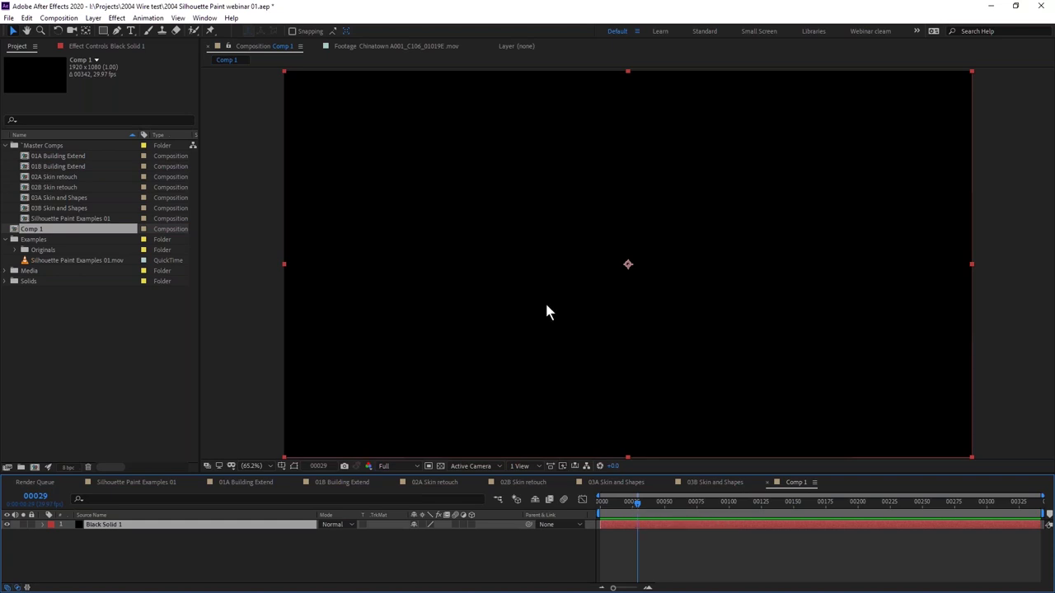
Paint three freehand beige strokes across the black solid with the Brush tool at 100% opacity and Constant duration.
click(148, 32)
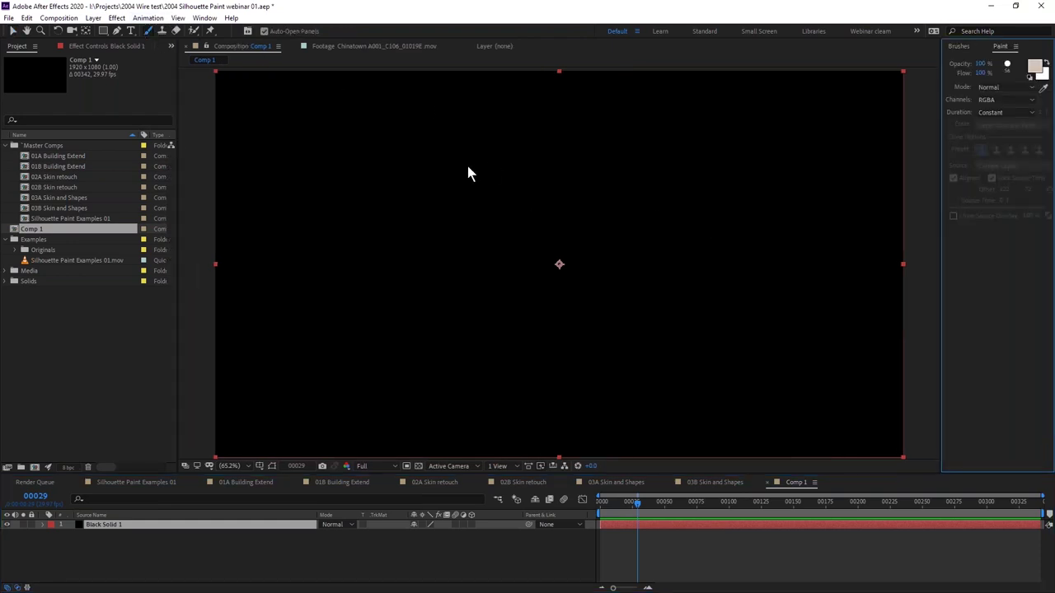
double_click(103, 525)
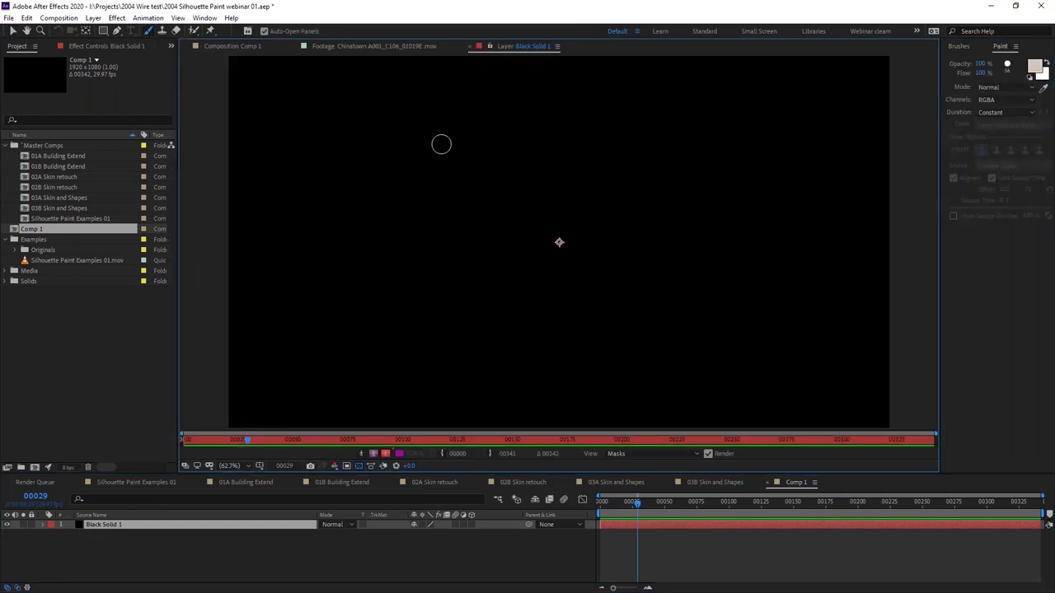
mouse_move(428, 120)
mouse_down()
mouse_move(582, 266)
mouse_move(732, 310)
mouse_up()
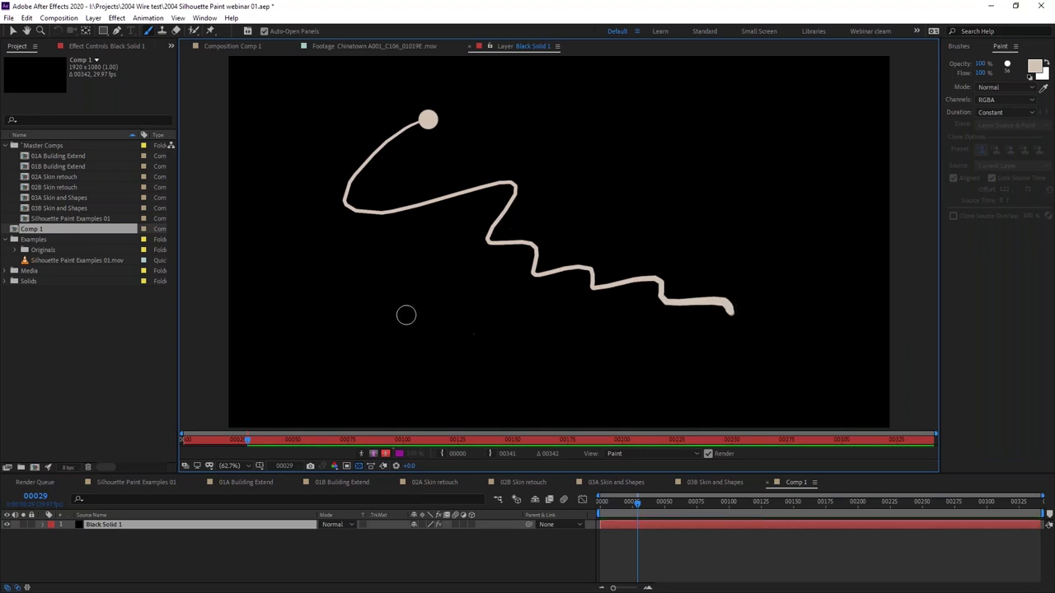
drag(512, 346, 724, 171)
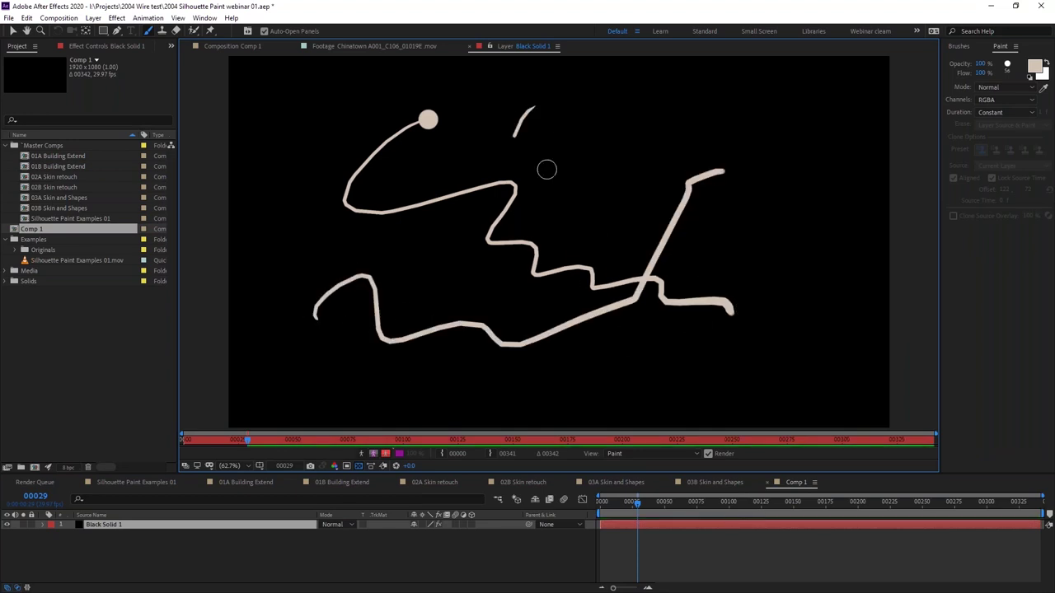
drag(547, 169, 815, 314)
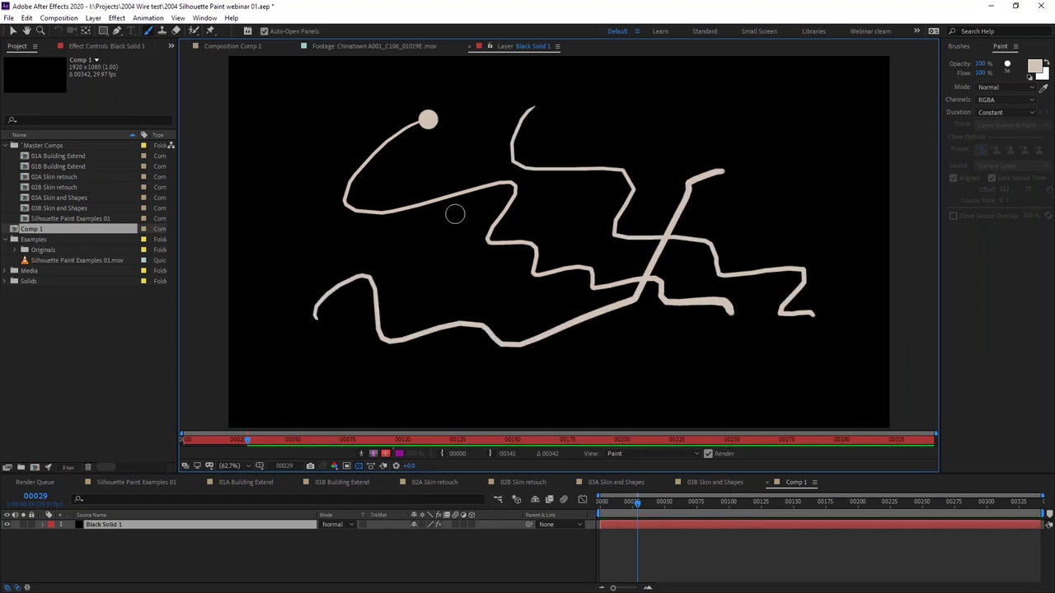
Reveal the individual brush strokes in the solid's Paint effect, enlarge the timeline area and inspect each stroke.
click(42, 525)
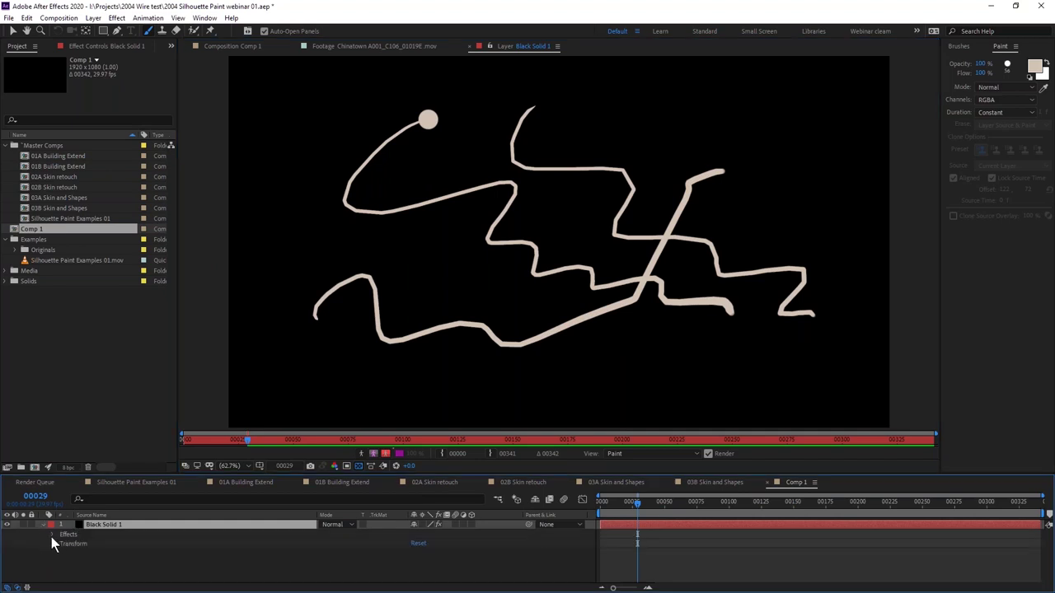
click(51, 535)
click(61, 544)
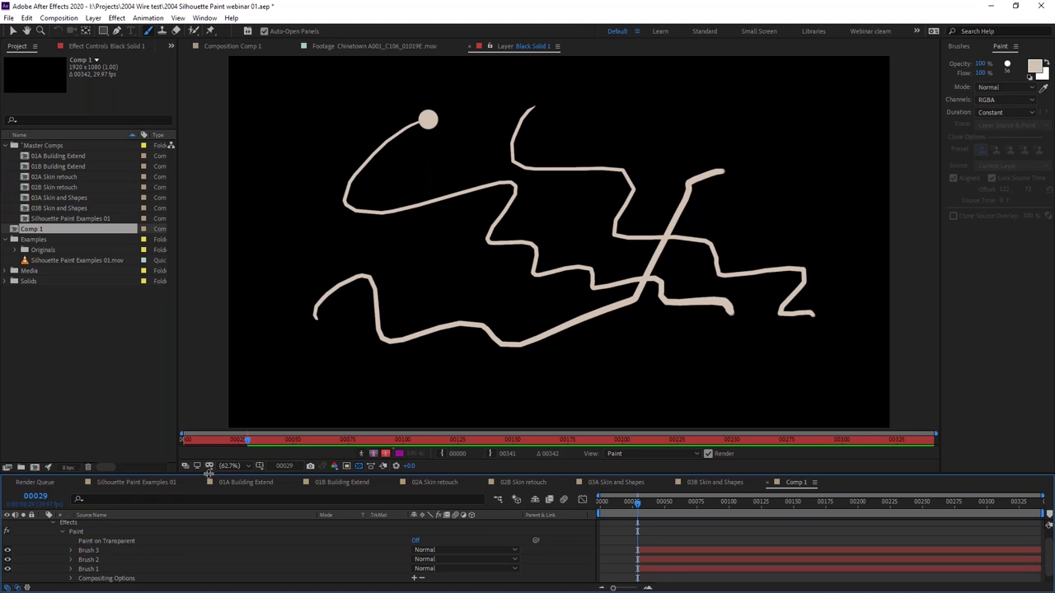
drag(205, 474, 223, 353)
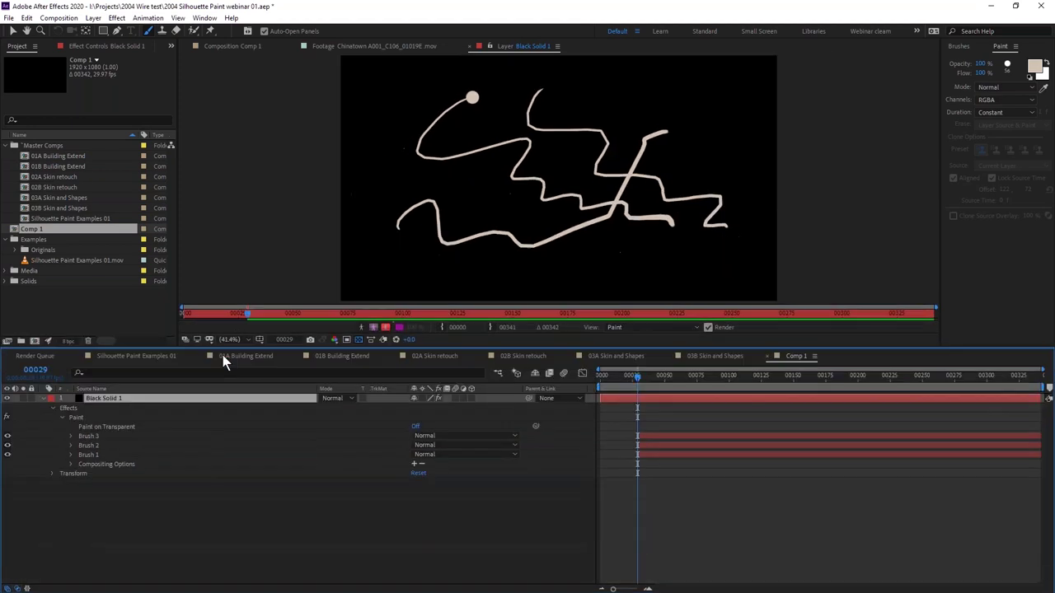
click(101, 445)
click(99, 455)
click(95, 446)
click(92, 437)
Extend Brush 2 back to the start of the composition and toggle its visibility off and on.
click(93, 445)
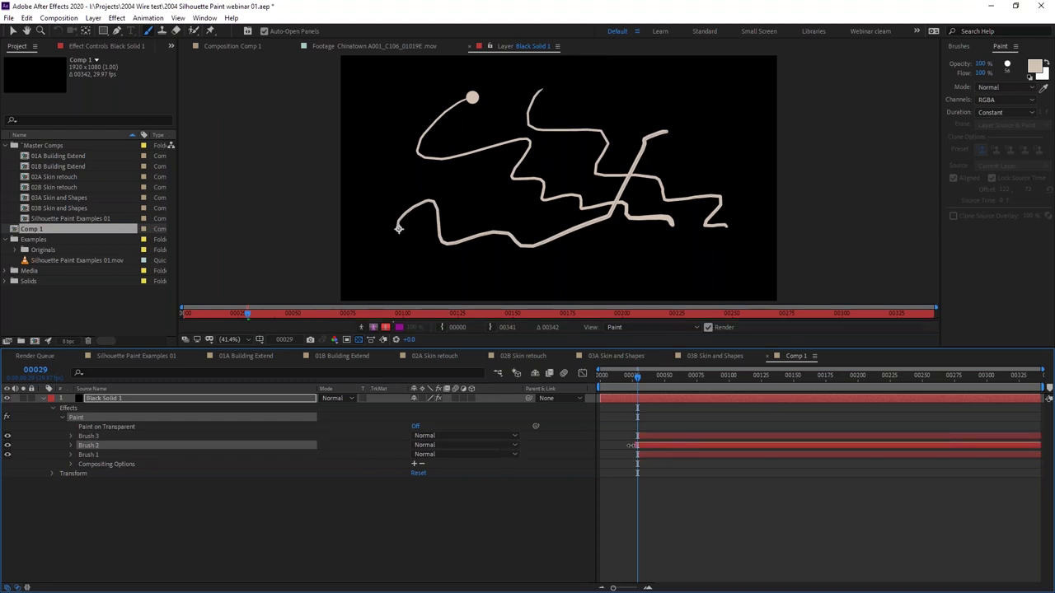
drag(605, 445, 602, 445)
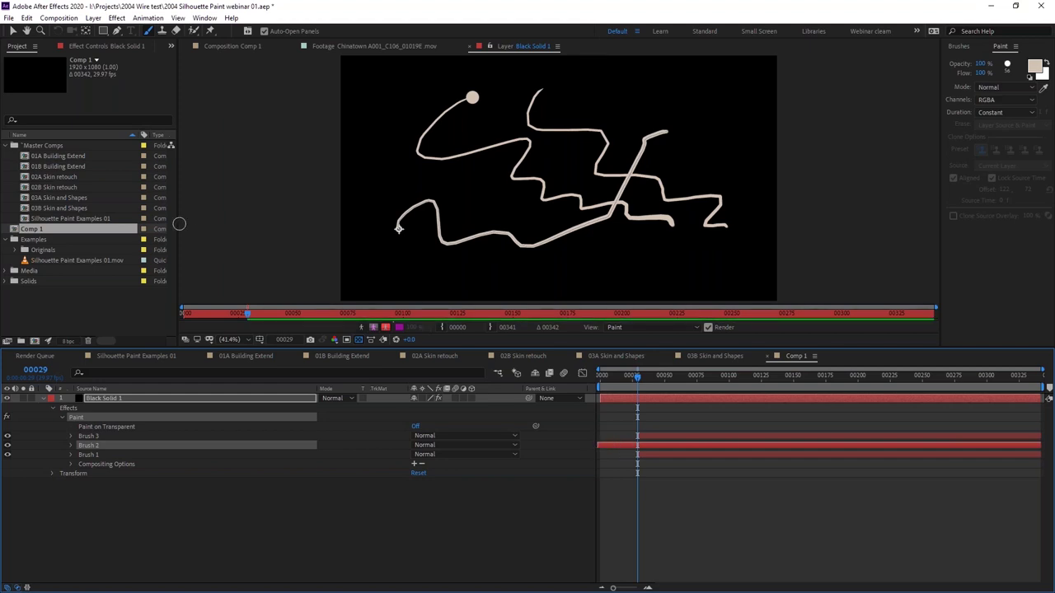
click(7, 445)
click(7, 445)
click(5, 445)
click(7, 445)
Animate Brush 1's Position with a keyframe at frame 29 and a second one shifting it left, and scrub to frame 91.
click(72, 455)
click(79, 483)
click(99, 501)
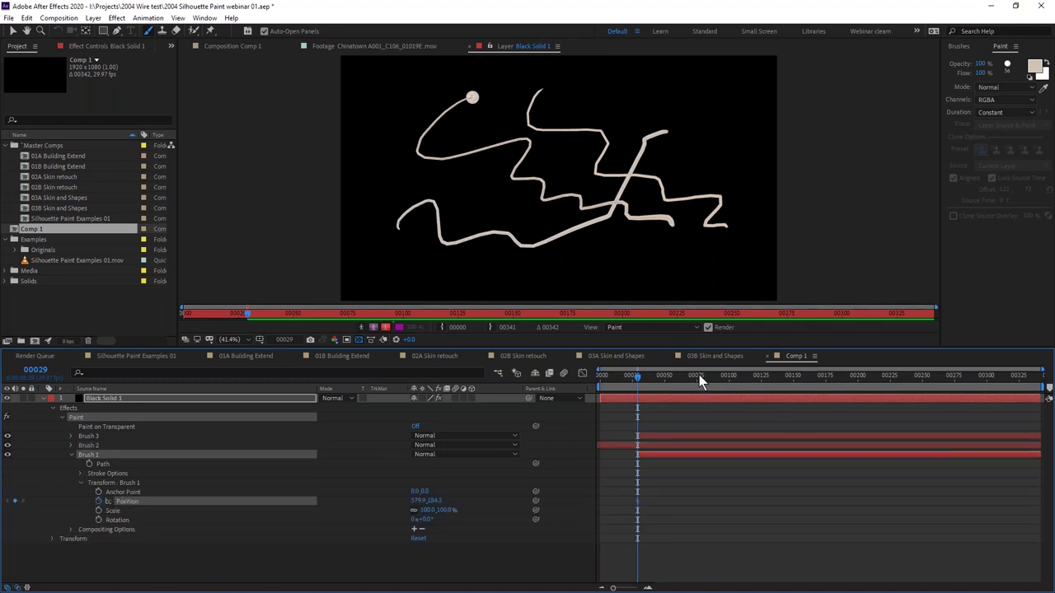
drag(416, 500, 334, 501)
mouse_move(839, 385)
mouse_down()
mouse_move(685, 382)
mouse_move(799, 384)
mouse_up()
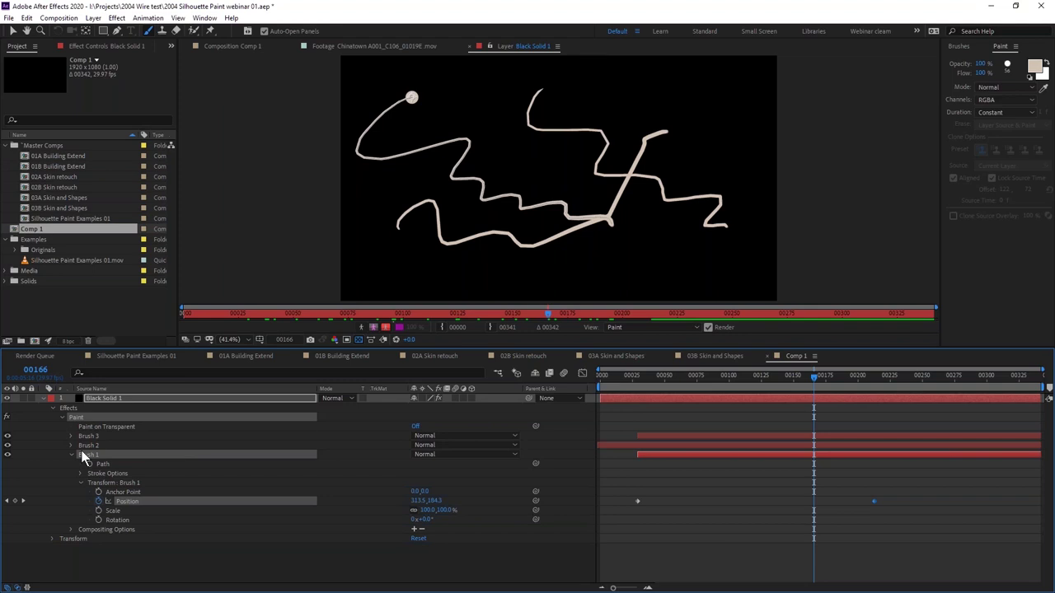
click(792, 377)
drag(764, 376, 717, 376)
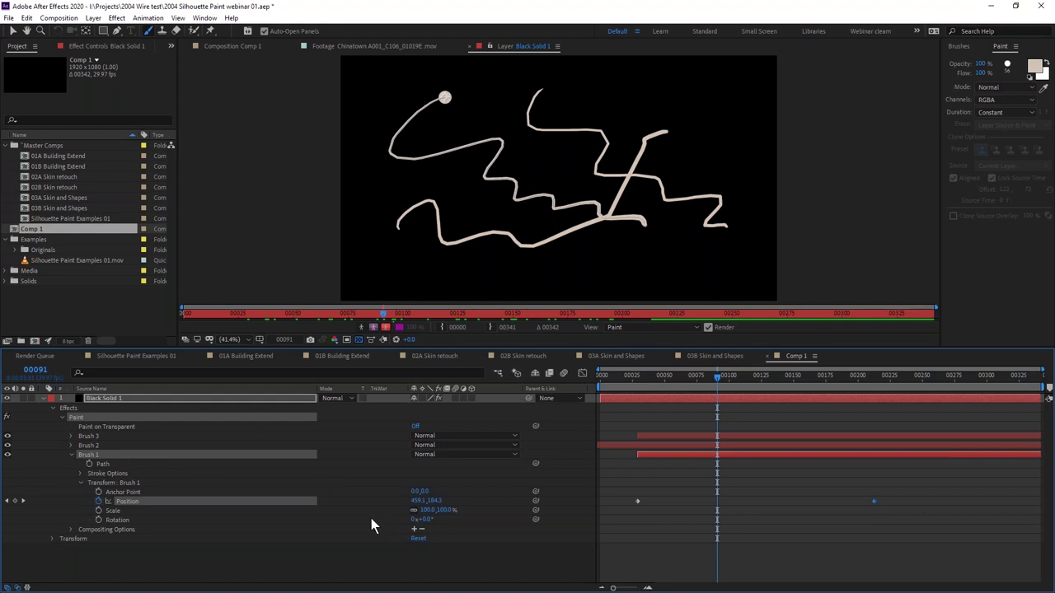
Switch to Photoshop and remove the dark blemishes on the woman's cheek in Face.tif with the Content-Aware Spot Healing Brush.
key(alt+Tab)
key(alt+Tab)
key(alt+Tab)
key(alt+Tab)
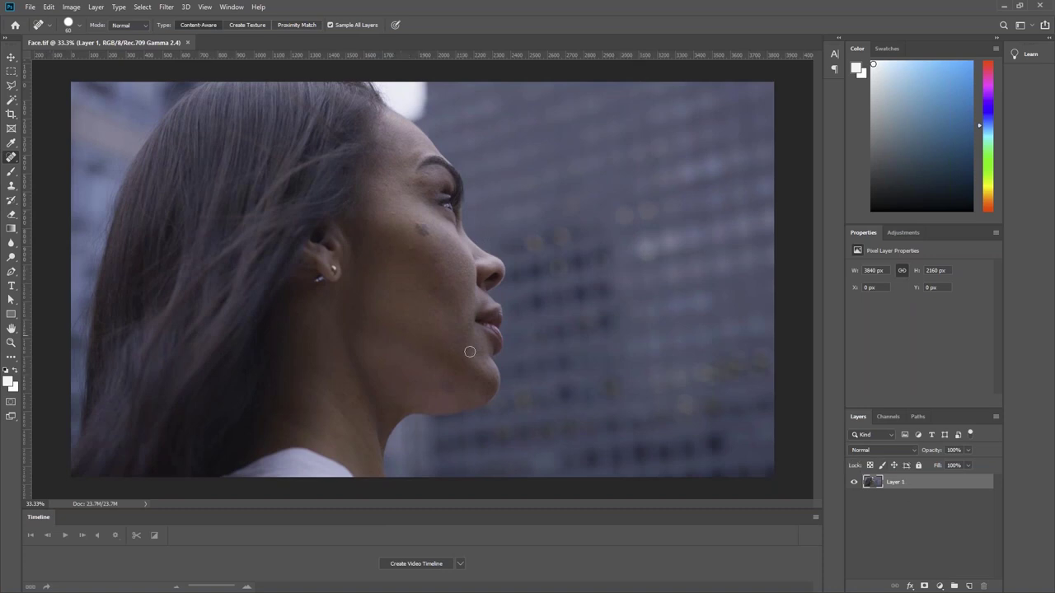
key(ctrl+plus)
key(ctrl+plus)
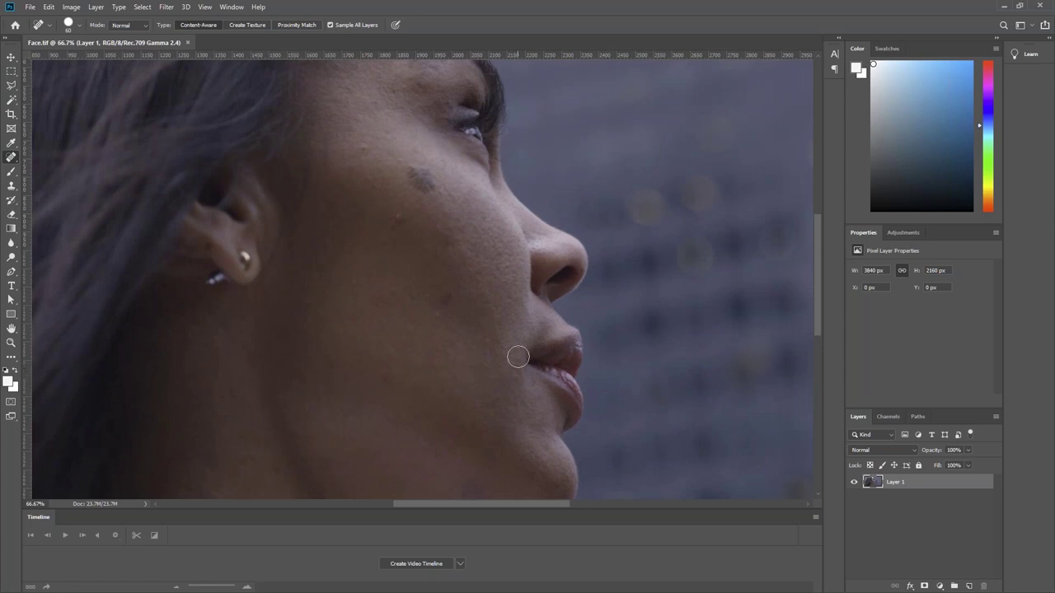
drag(445, 309, 465, 288)
click(403, 216)
click(420, 178)
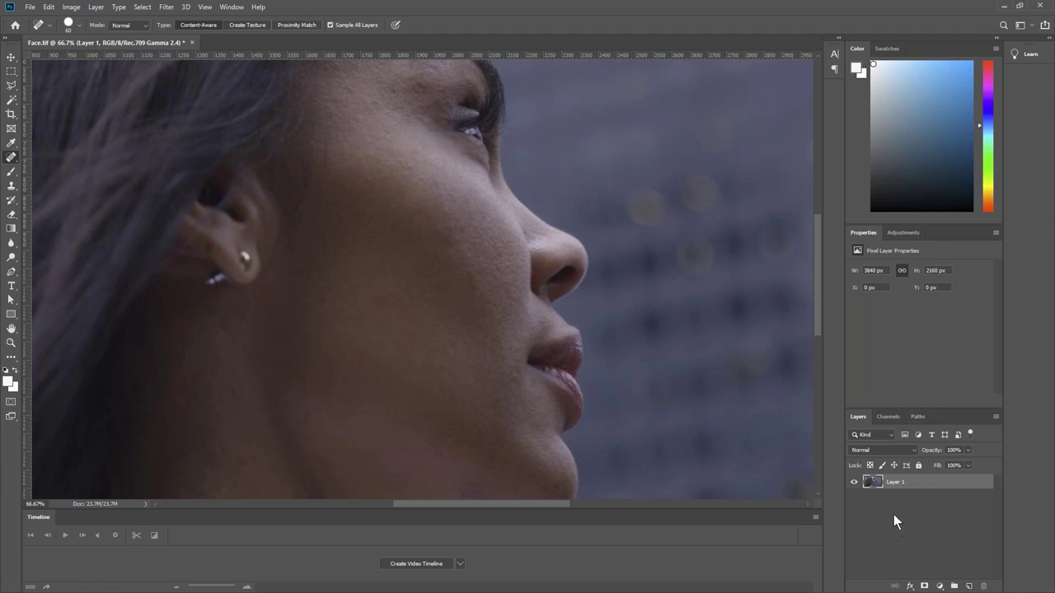
Switch to After Effects, open the 01A Building Extend composition and enlarge the viewer by shrinking the timeline area.
key(alt+Tab)
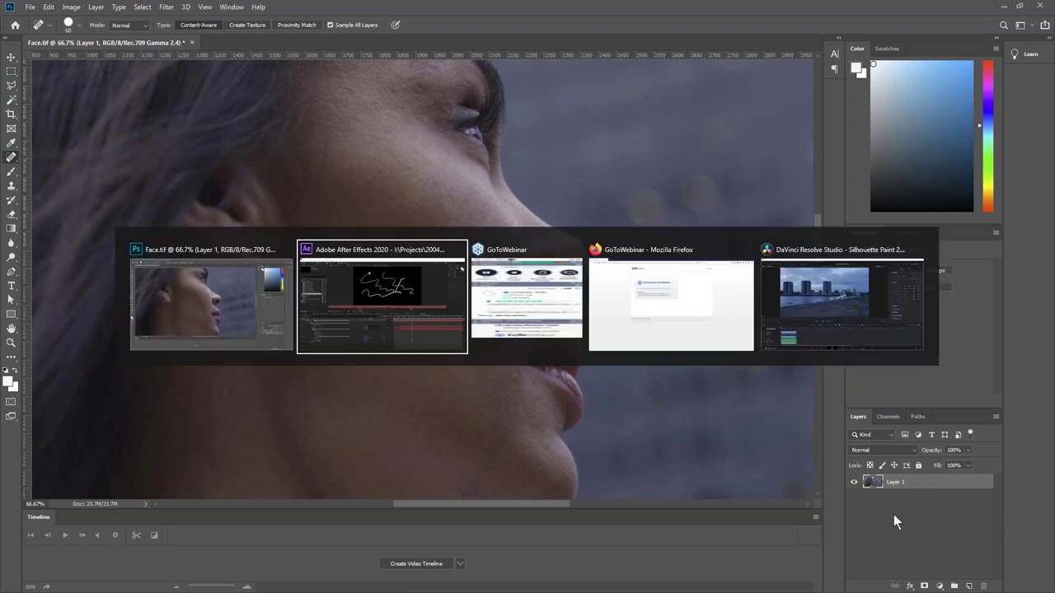
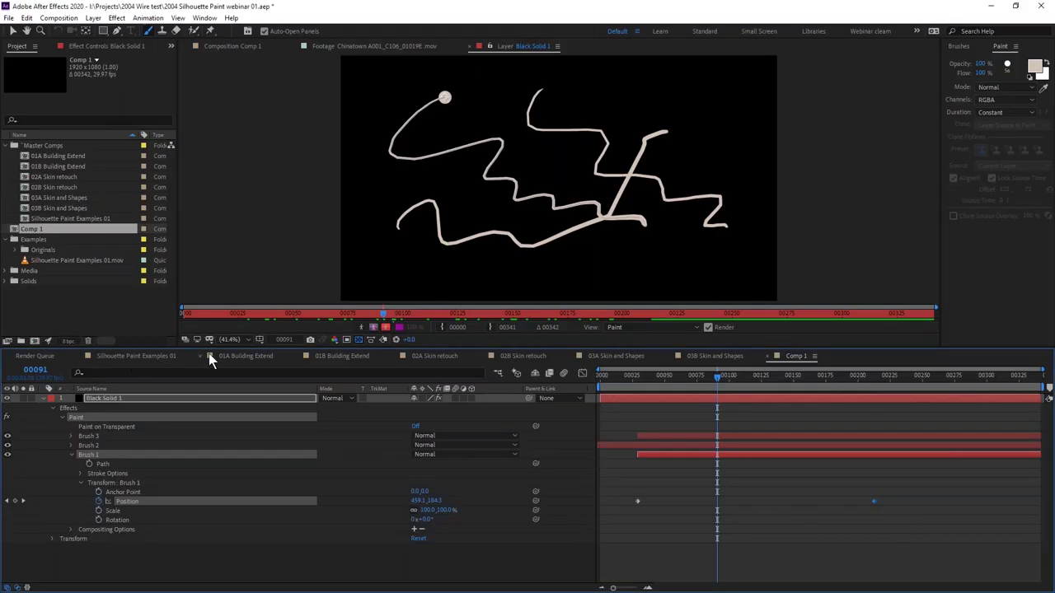
click(223, 356)
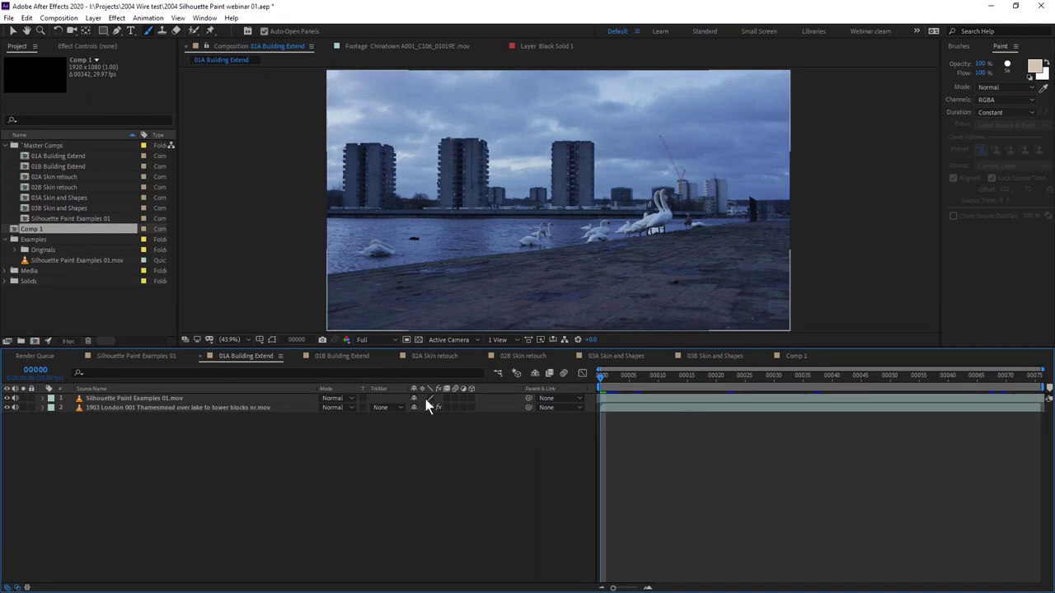
drag(427, 348, 421, 459)
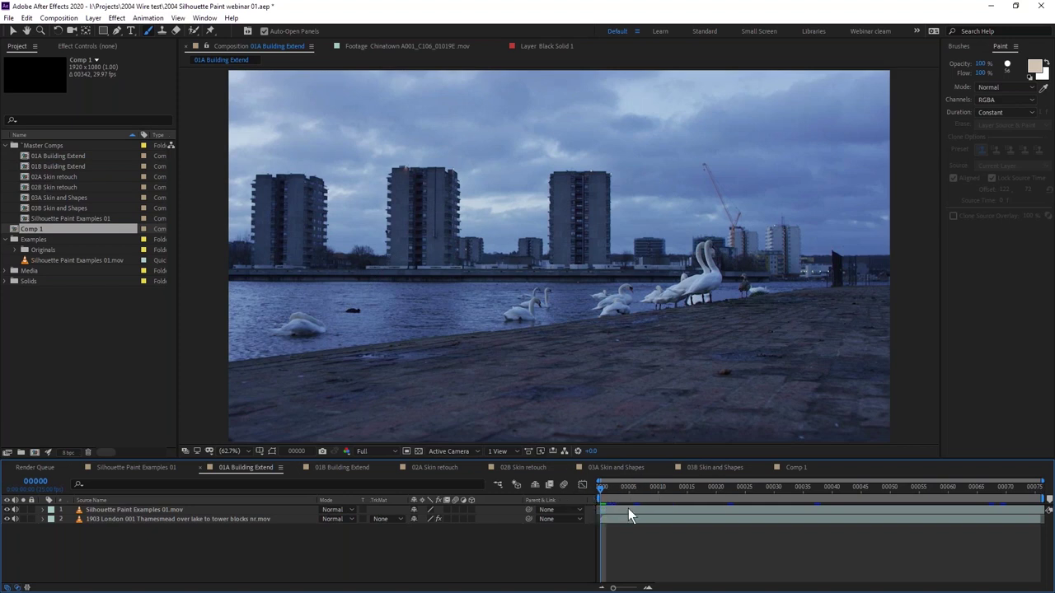
Switch to Photoshop and close the application.
key(alt+Tab)
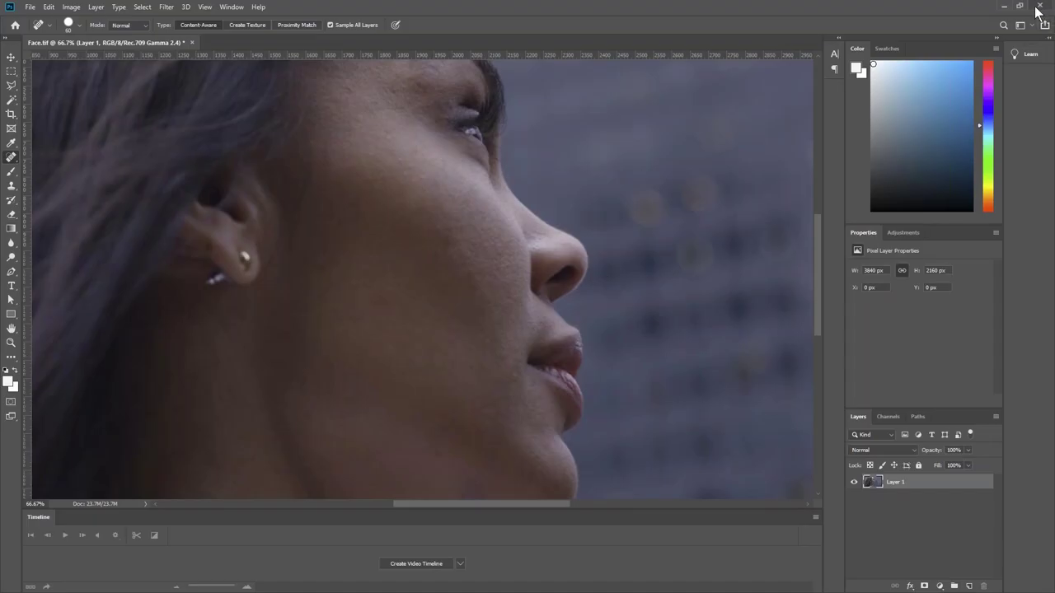
click(1041, 7)
click(522, 224)
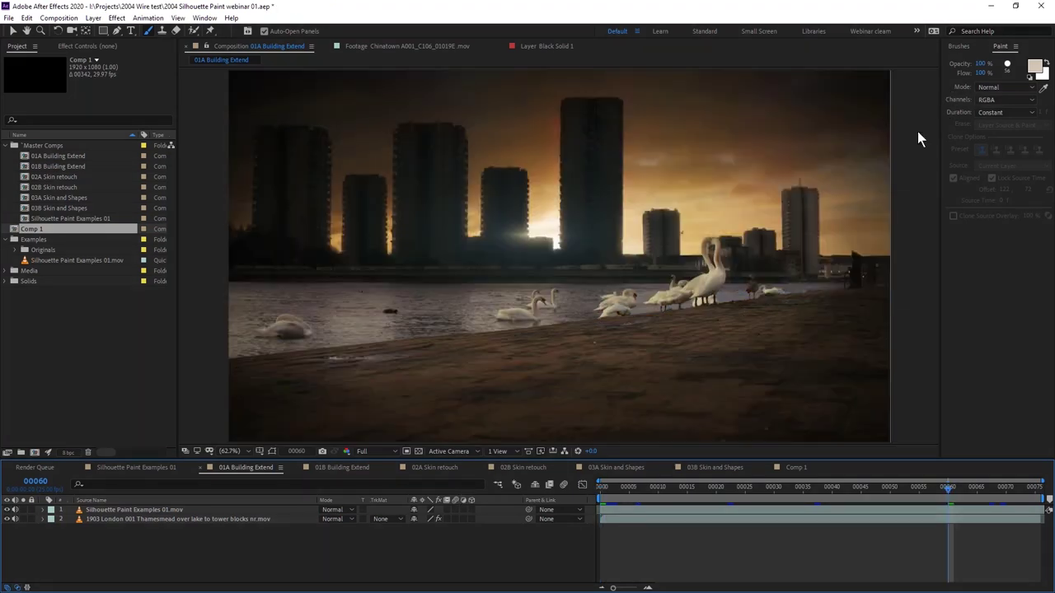
Scrub through the 01A Building Extend shot, and open the 01B Building Extend composition at frame 7.
drag(630, 489, 529, 494)
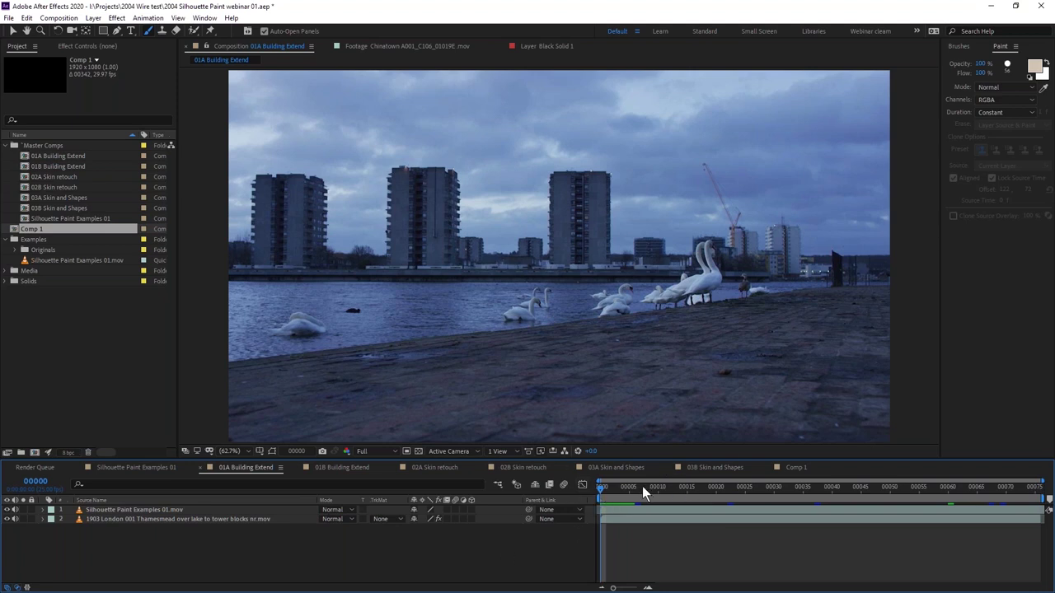
drag(628, 490, 683, 488)
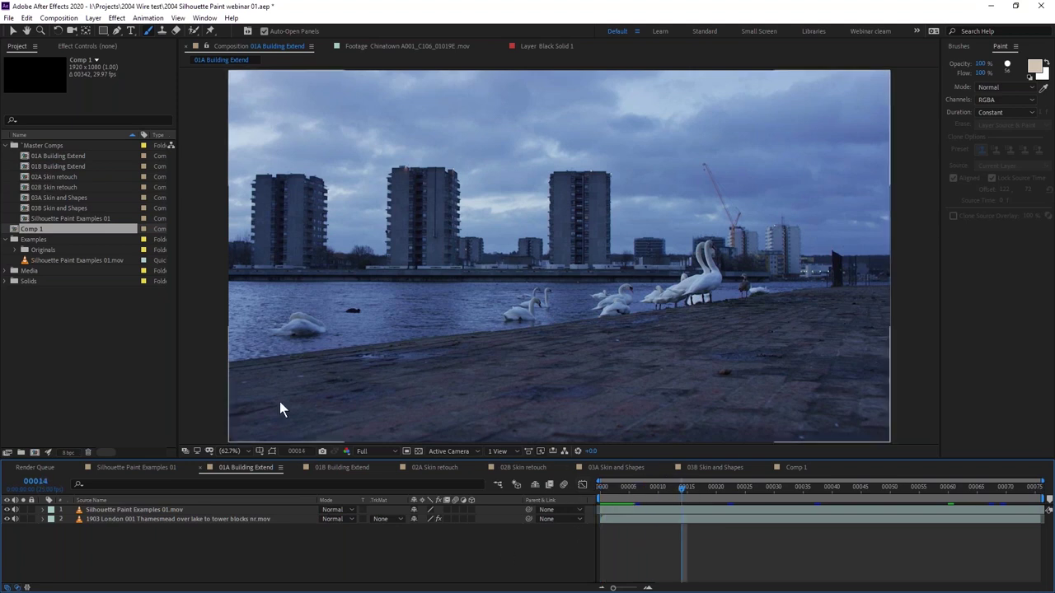
click(342, 467)
click(622, 490)
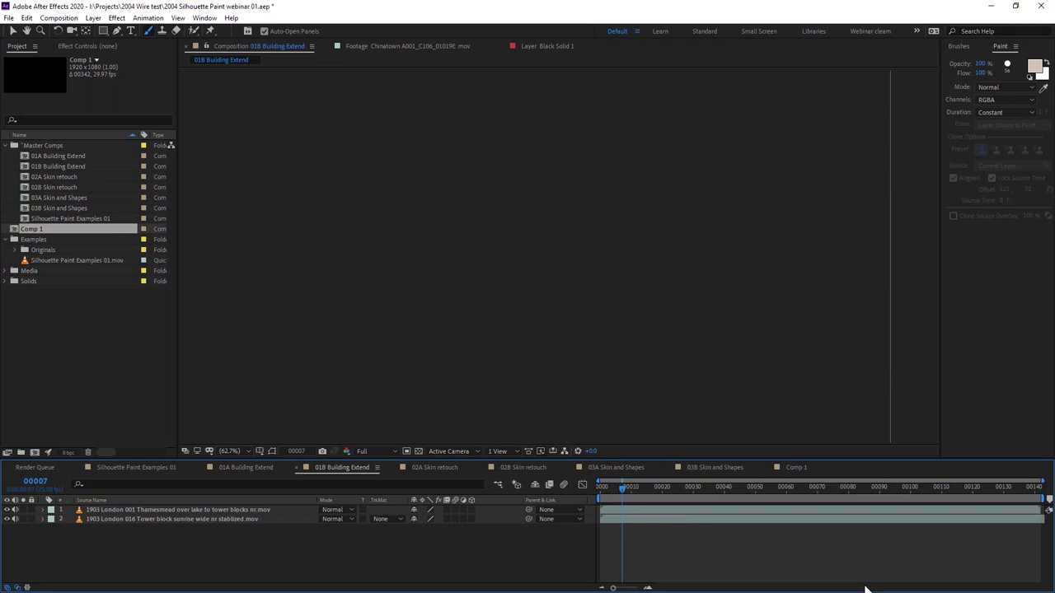
Save the project and play back the 01B Building Extend composition.
click(9, 20)
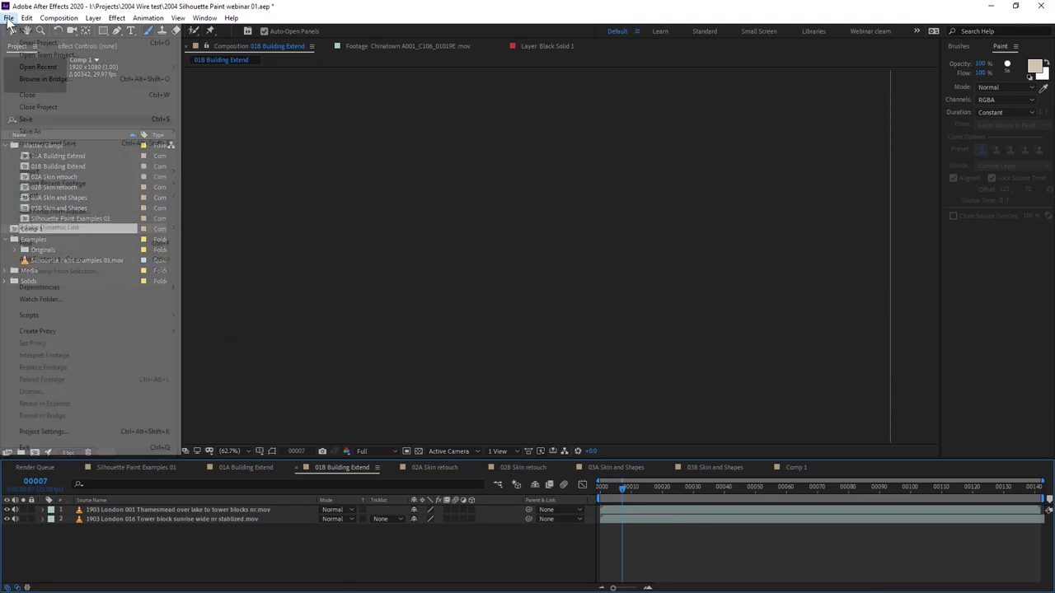
click(28, 120)
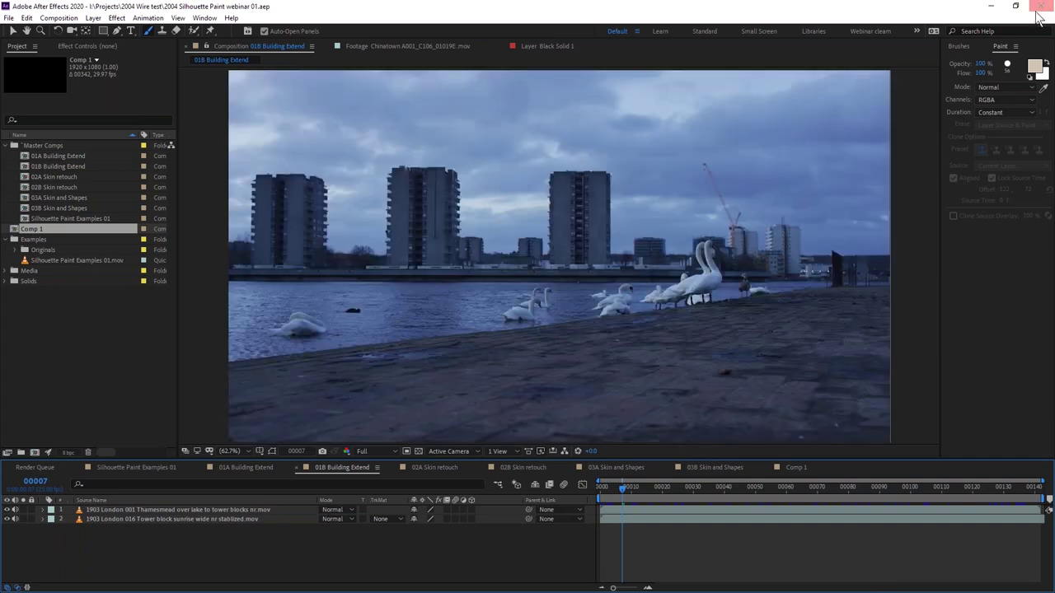
click(665, 486)
key(space)
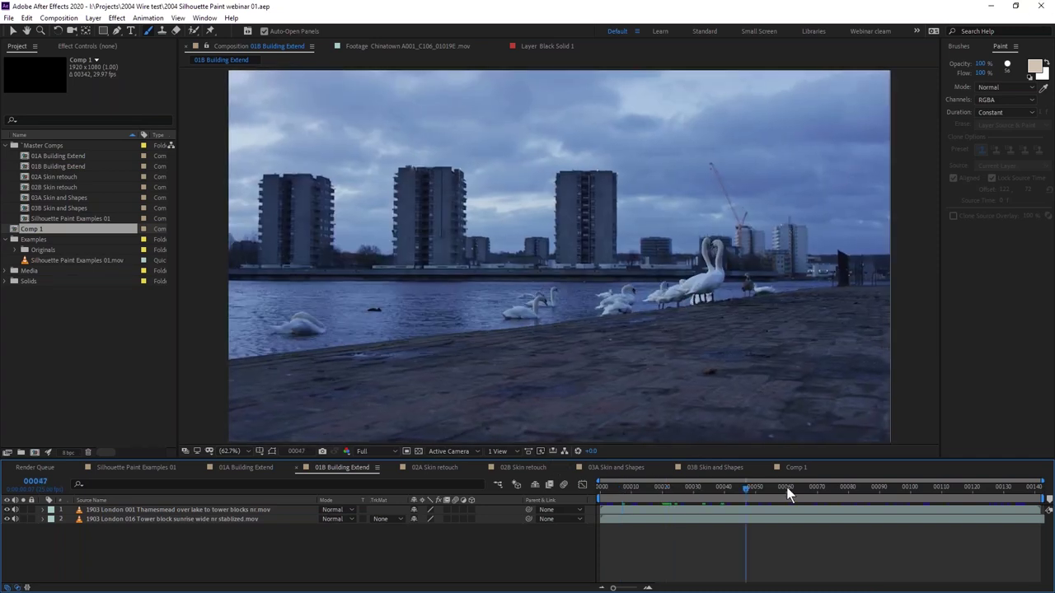
Open the 01A Building Extend composition and review its before-and-after wipe up to frame 29.
click(256, 466)
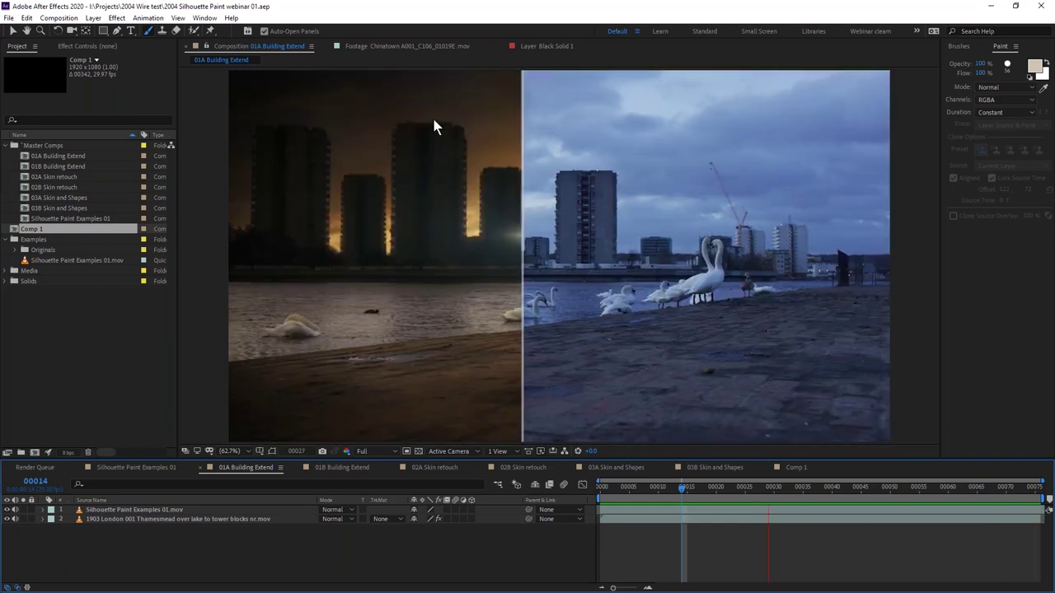
drag(651, 491, 768, 492)
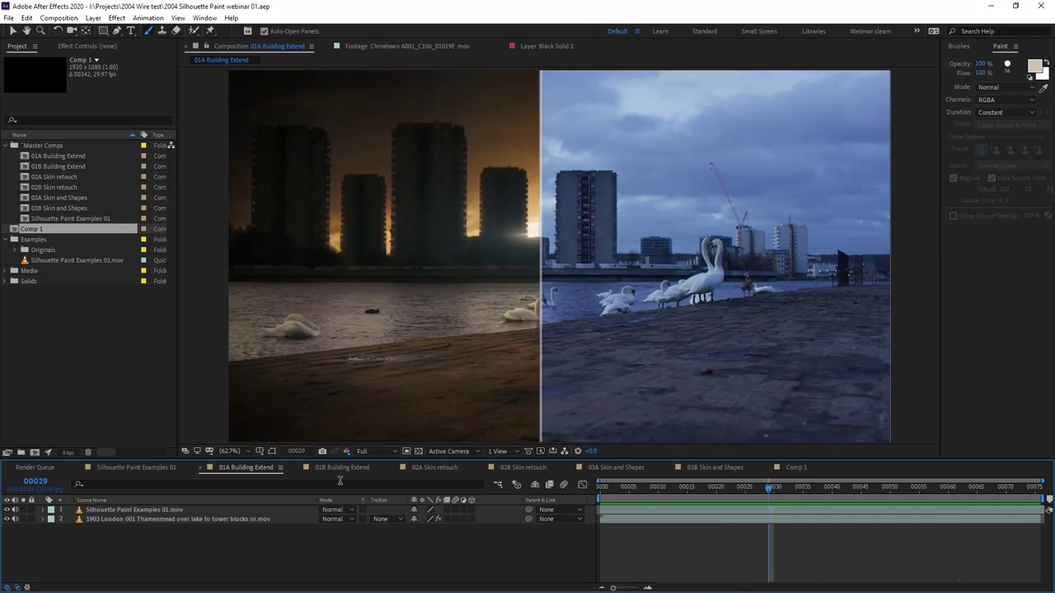
Apply the Boris FX Silhouette Paint effect to the Thamesmead tower blocks layer in the 01B Building Extend composition.
click(340, 471)
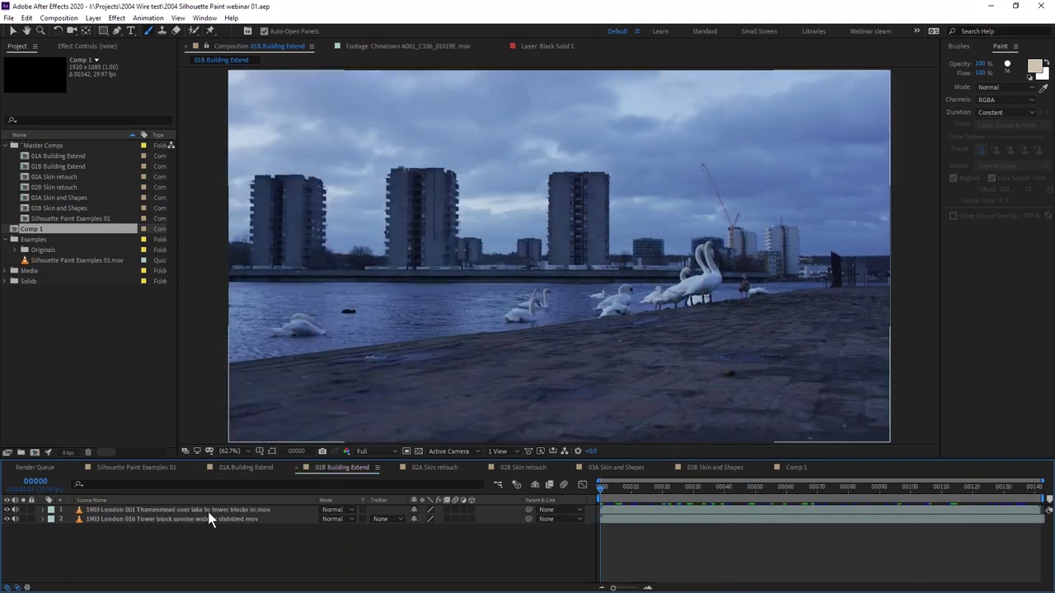
click(208, 508)
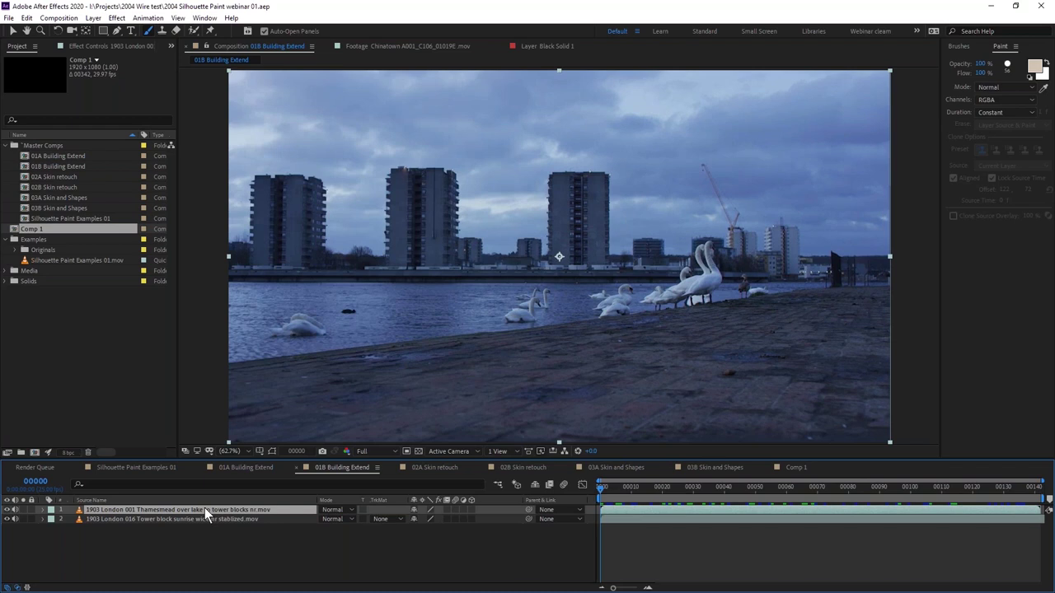
click(117, 18)
mouse_move(222, 309)
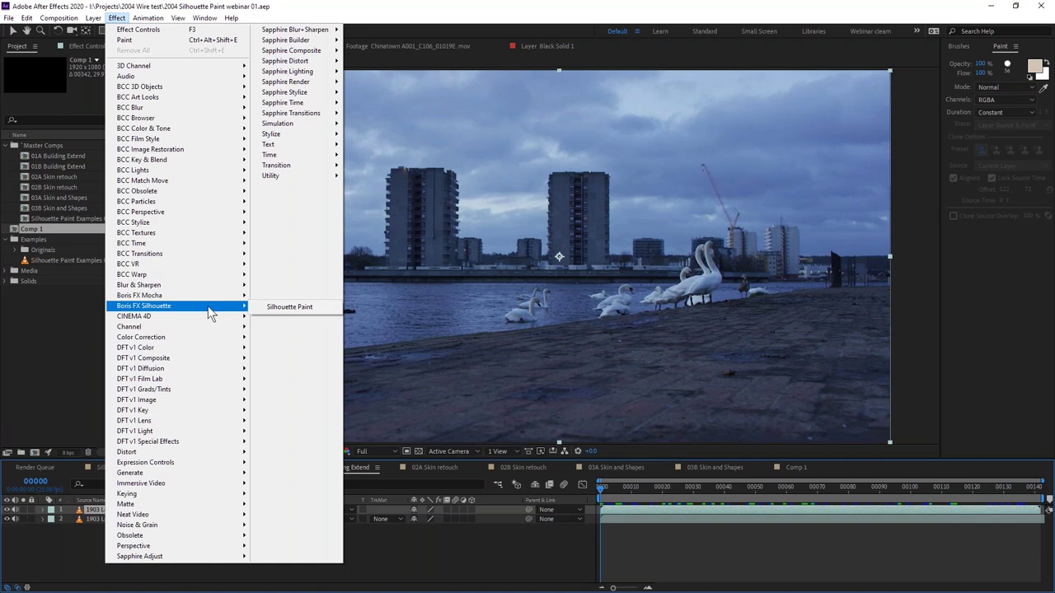
click(300, 307)
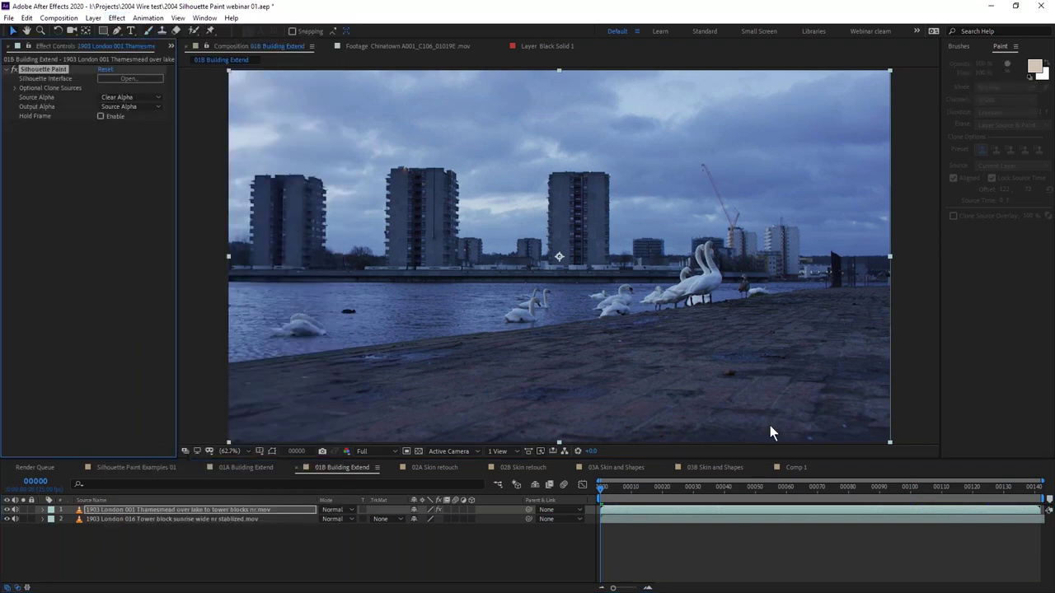
Open the Silhouette interface from the effect, dismiss the licence notice and name the new project "Building extend Webinar".
click(139, 81)
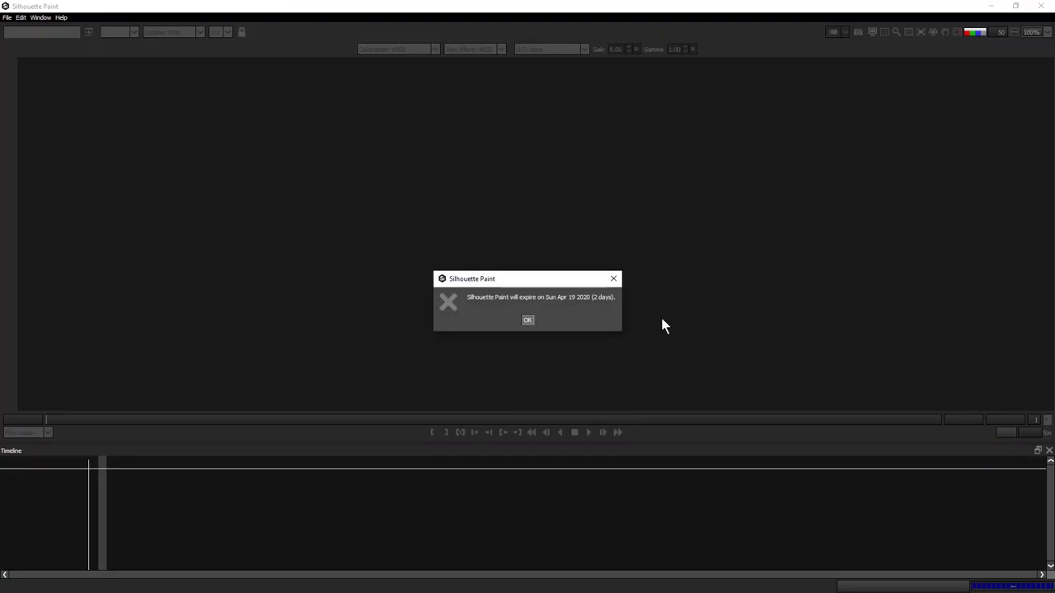
click(534, 323)
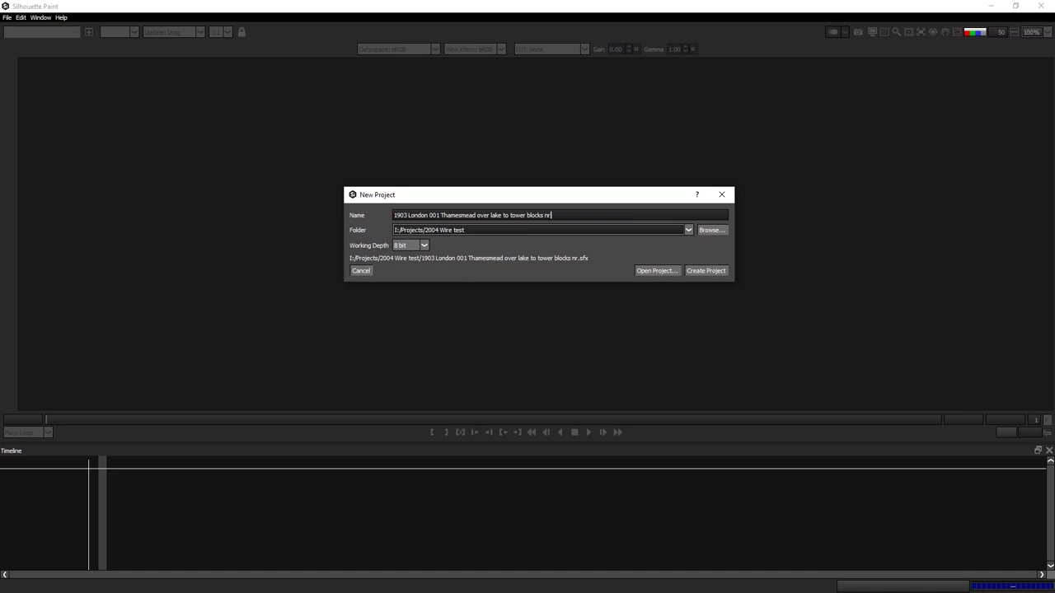
mouse_move(523, 196)
mouse_down()
mouse_move(560, 212)
mouse_move(508, 202)
mouse_up()
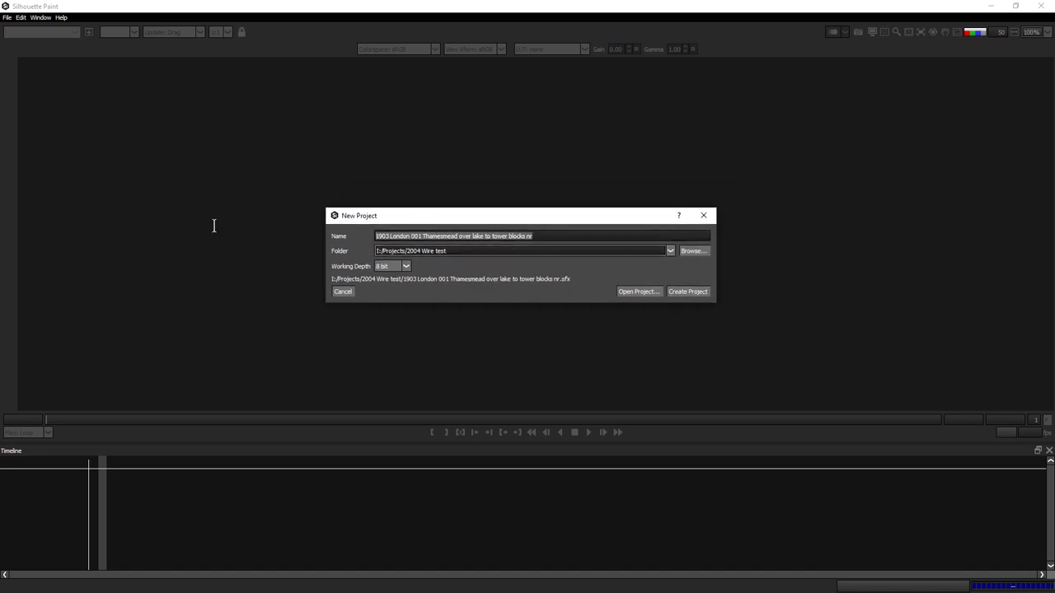
key(BackSpace)
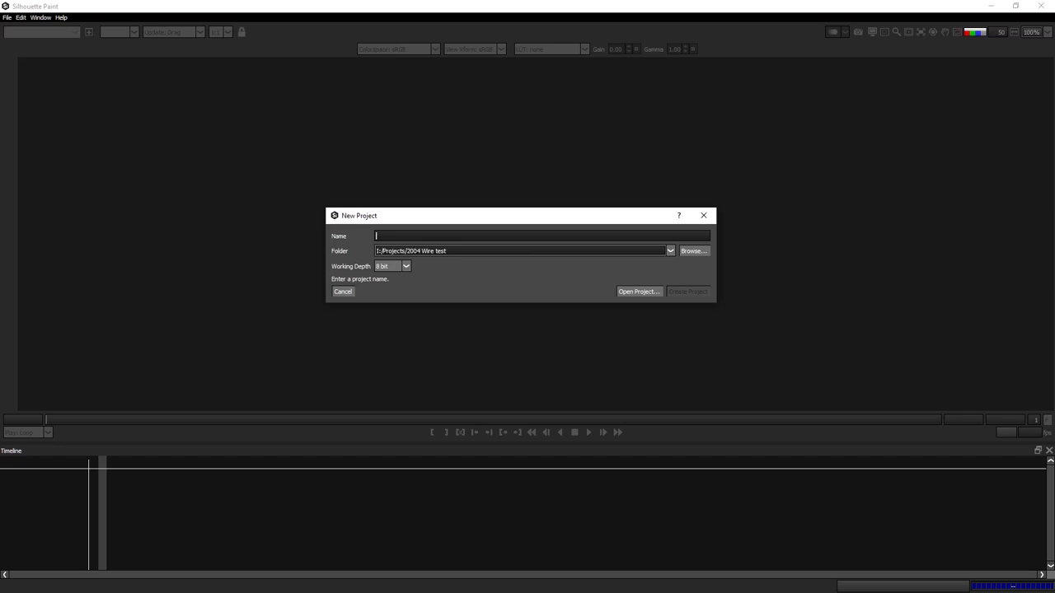
text(Building)
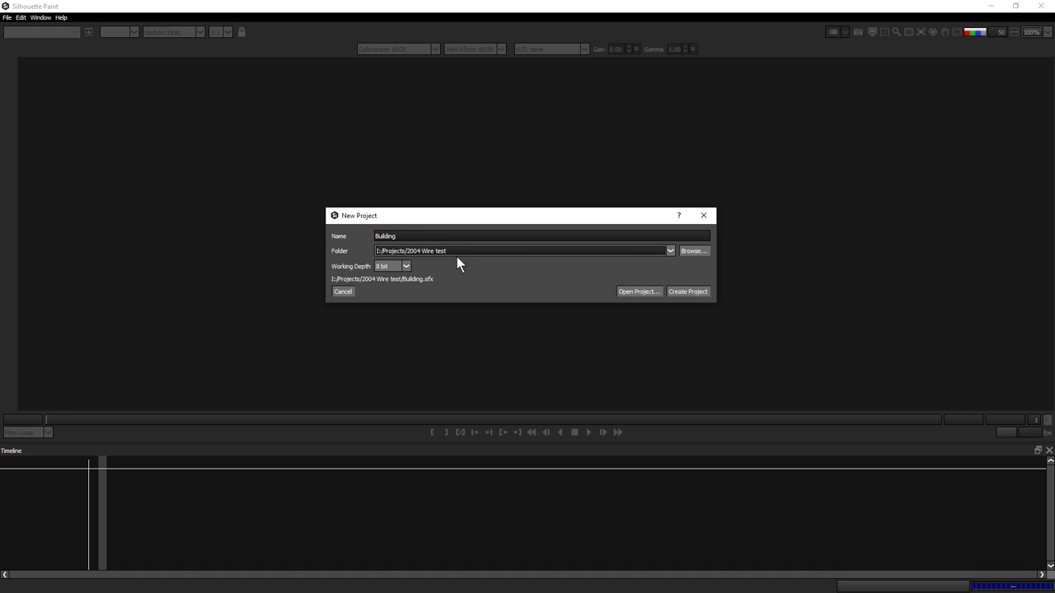
text(extend Webinar)
Set the project folder to I:/Projects/2004 Silhouette Paint webinar/Silhouette Paint.
click(671, 252)
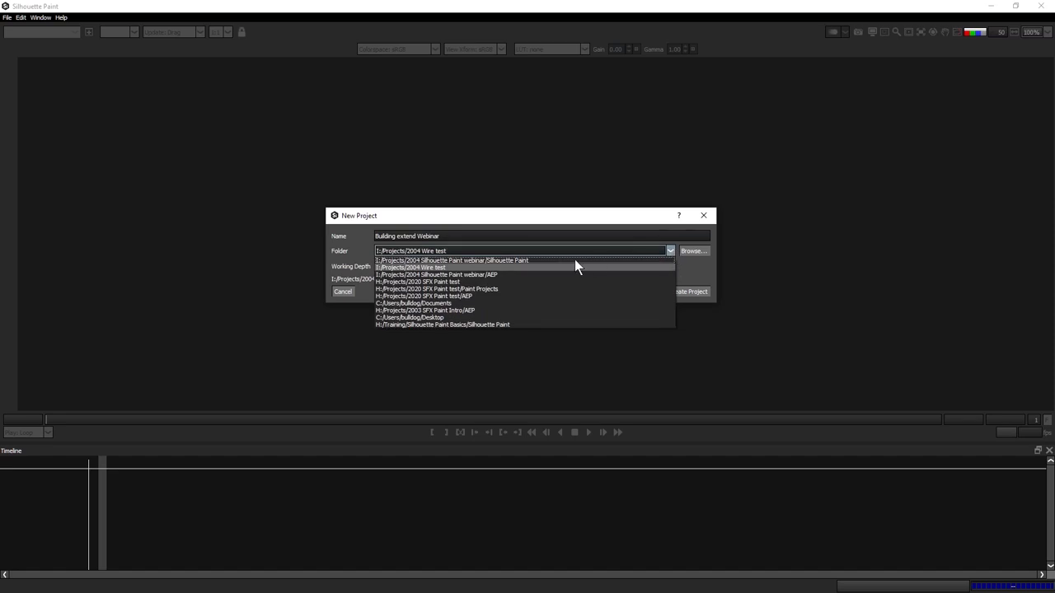
click(539, 260)
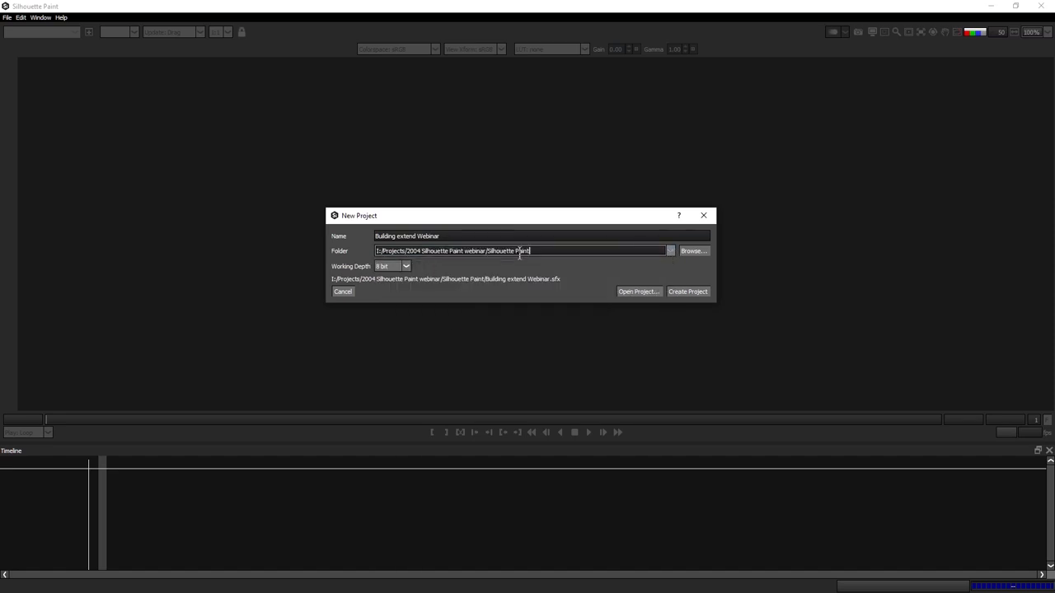
click(693, 251)
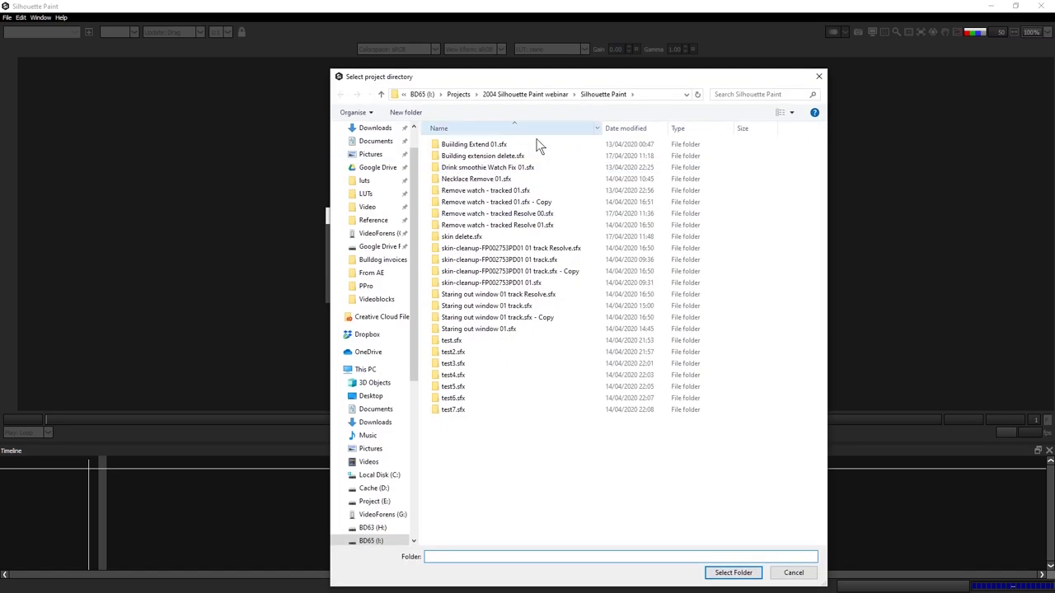
click(528, 94)
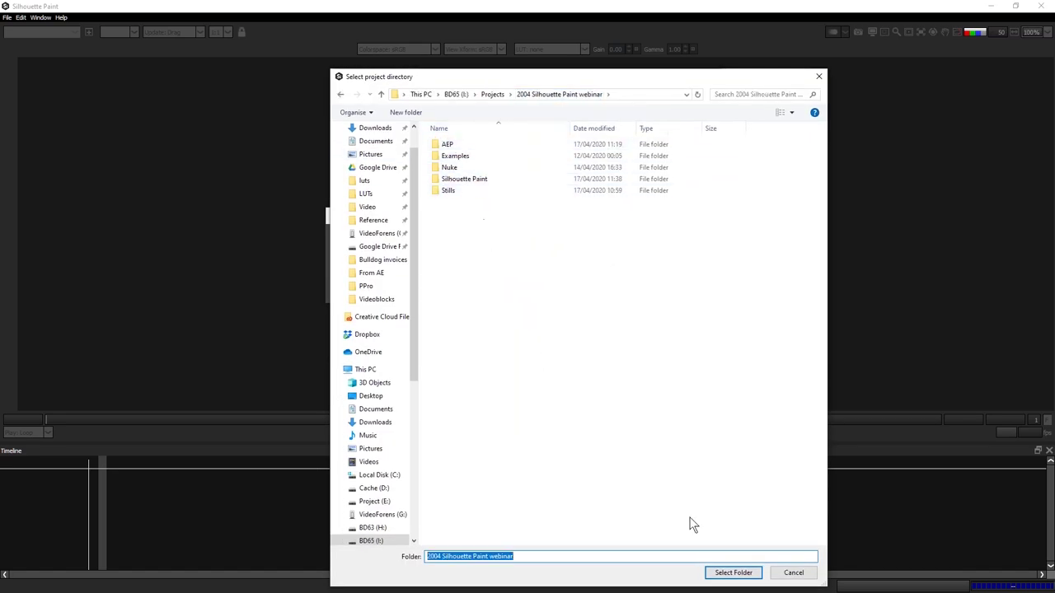
double_click(470, 180)
click(732, 572)
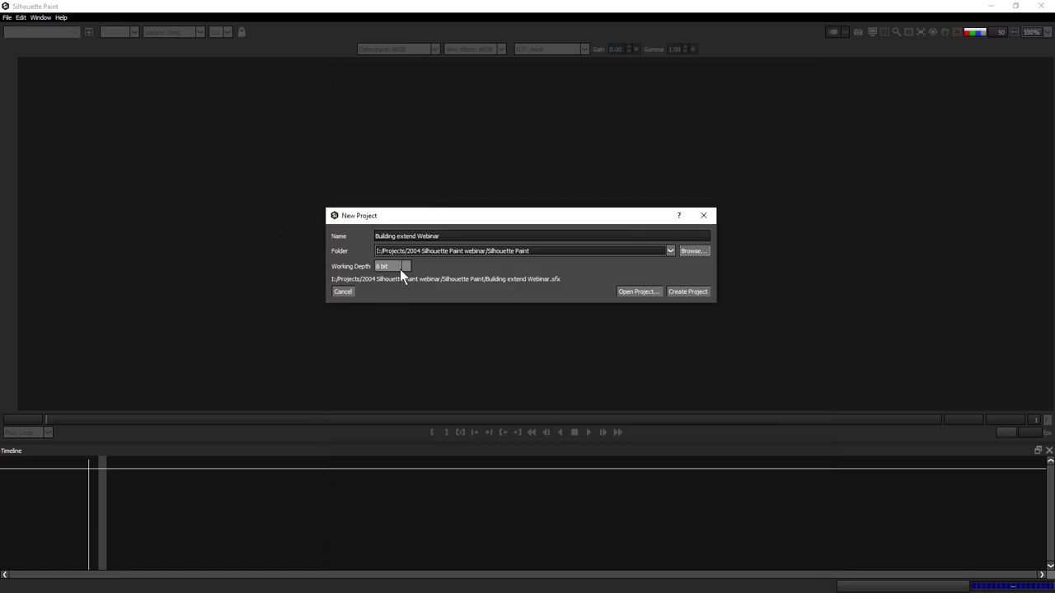
Choose an 8 bit working depth and create the project.
click(400, 269)
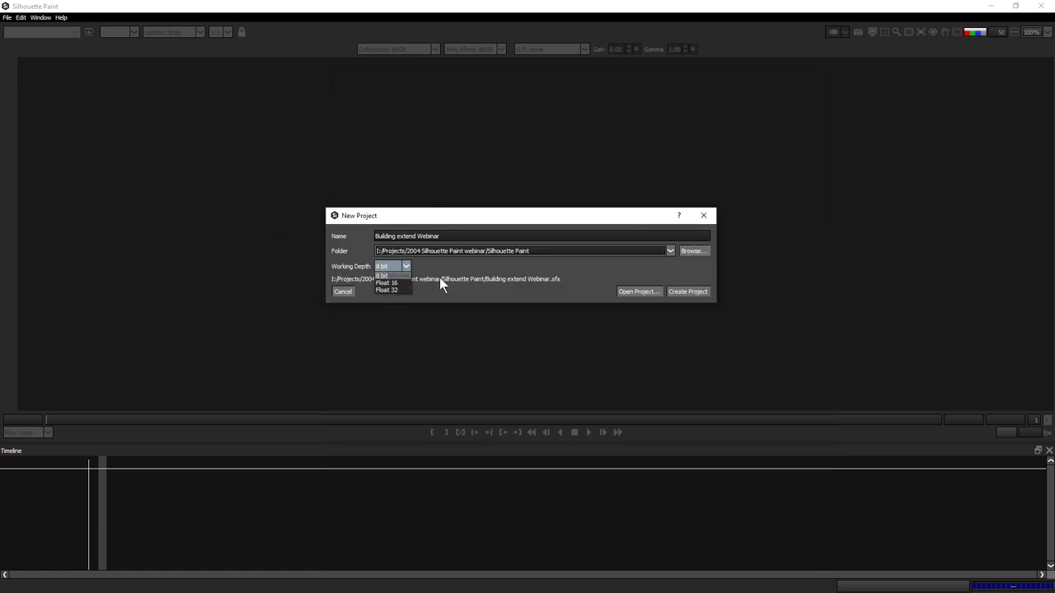
click(388, 276)
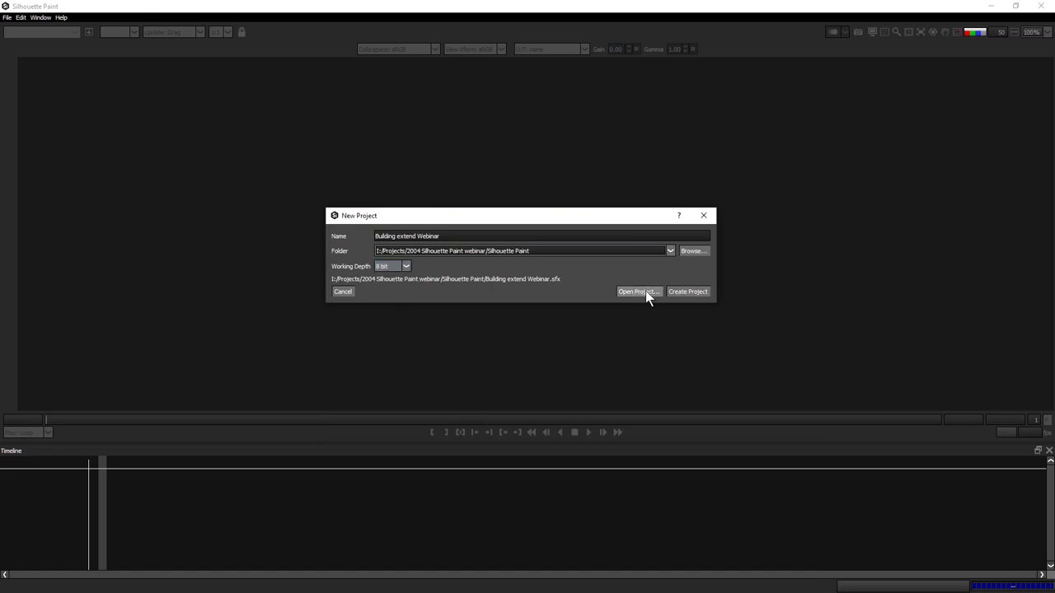
click(687, 290)
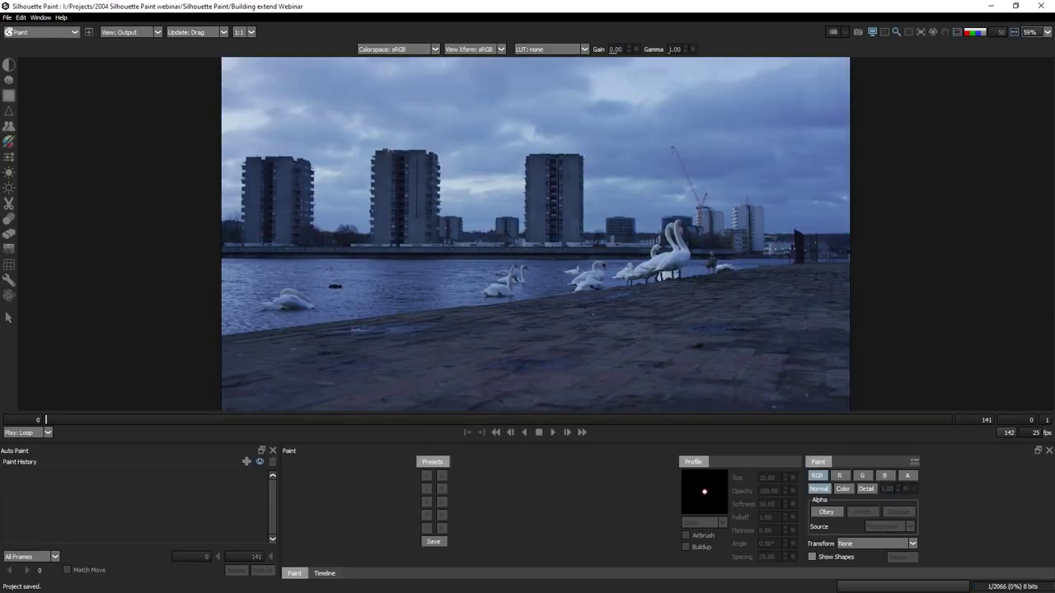
Play the clip, return to frame 0 and hide the color management controls above the viewer.
click(551, 432)
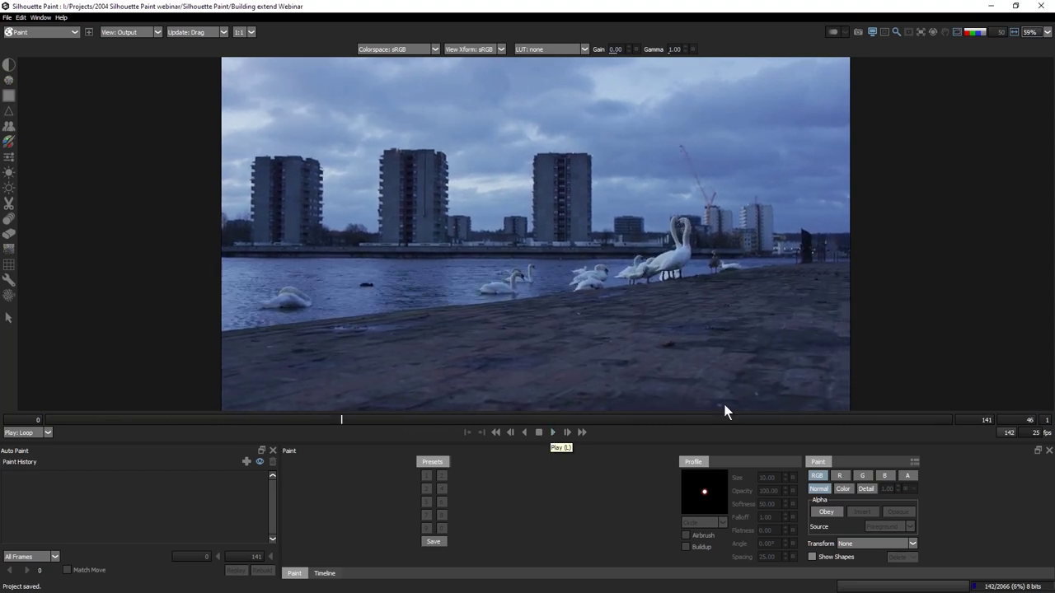
drag(483, 418, 1, 422)
click(870, 29)
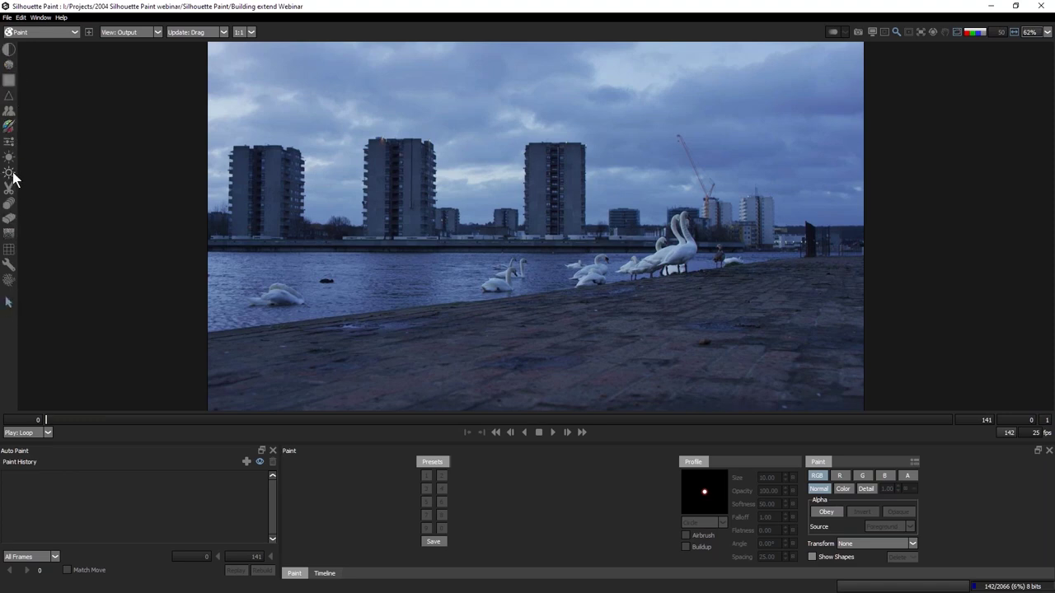
Go through the paint tools from Blemish to Scatter, examining the settings each one offers.
click(9, 65)
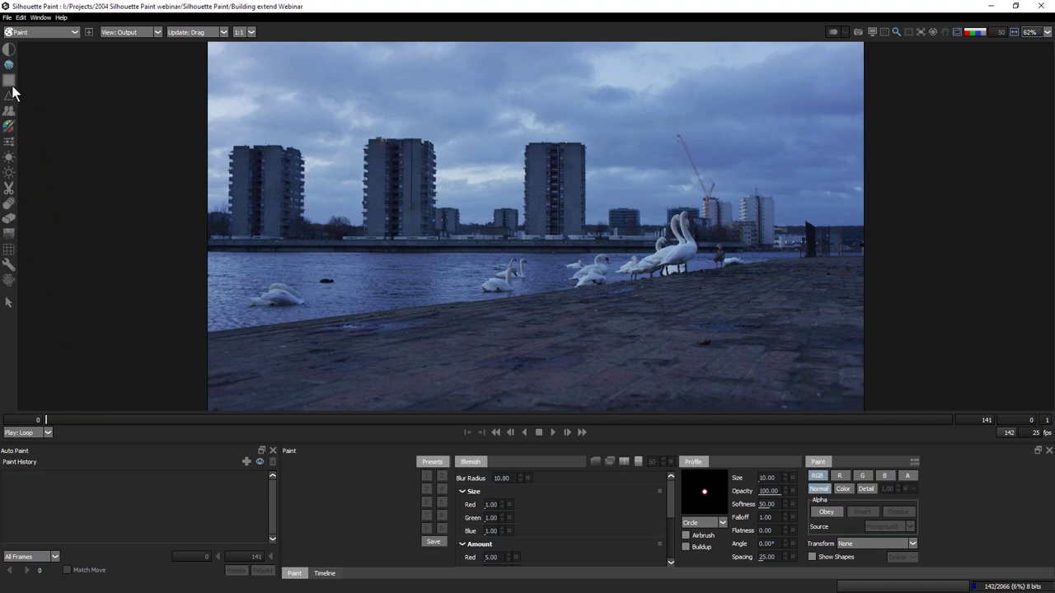
click(8, 128)
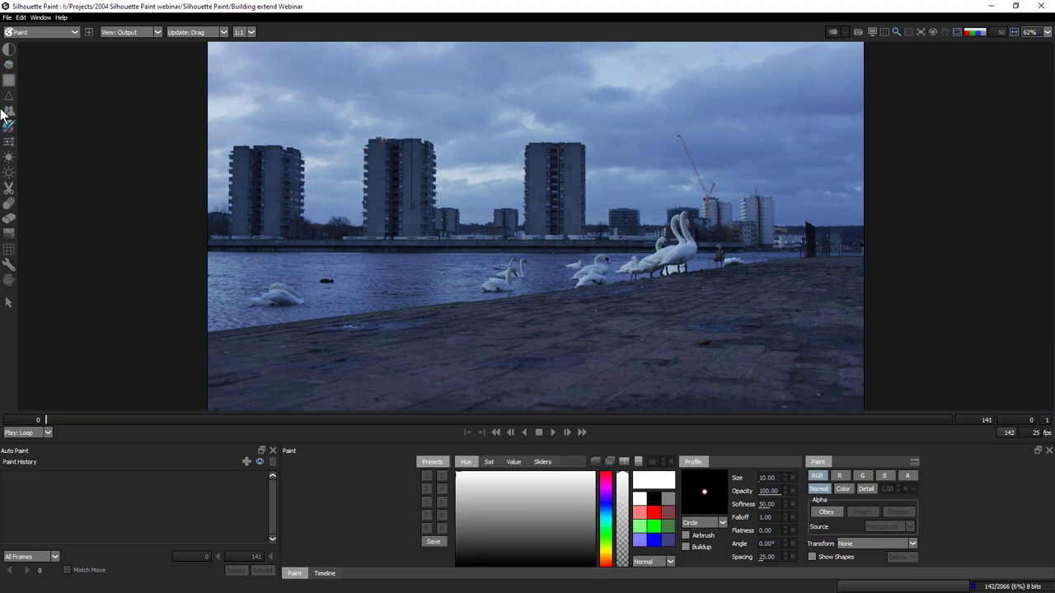
click(8, 141)
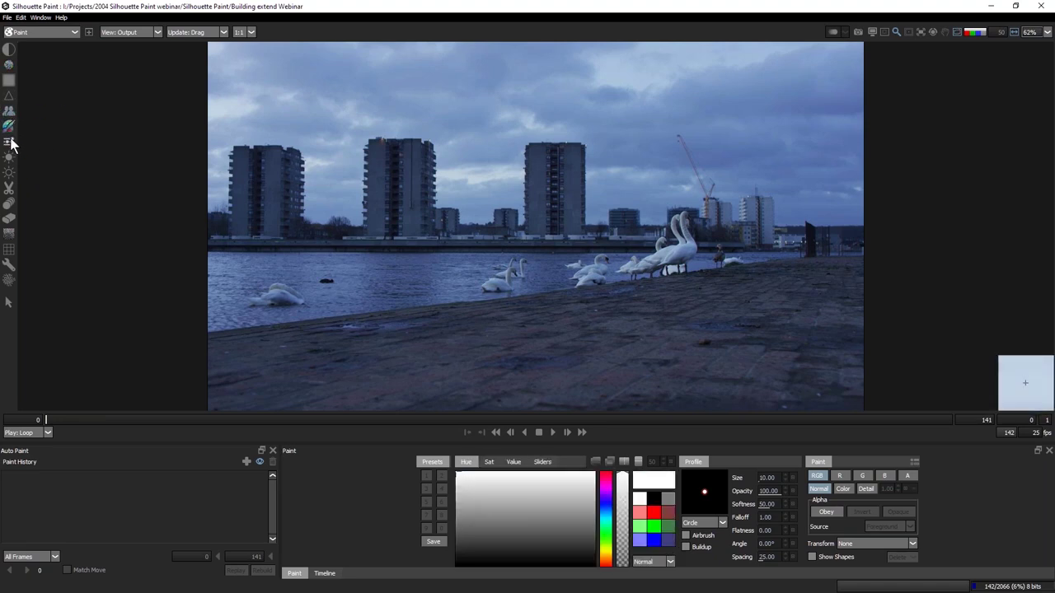
click(9, 159)
click(9, 174)
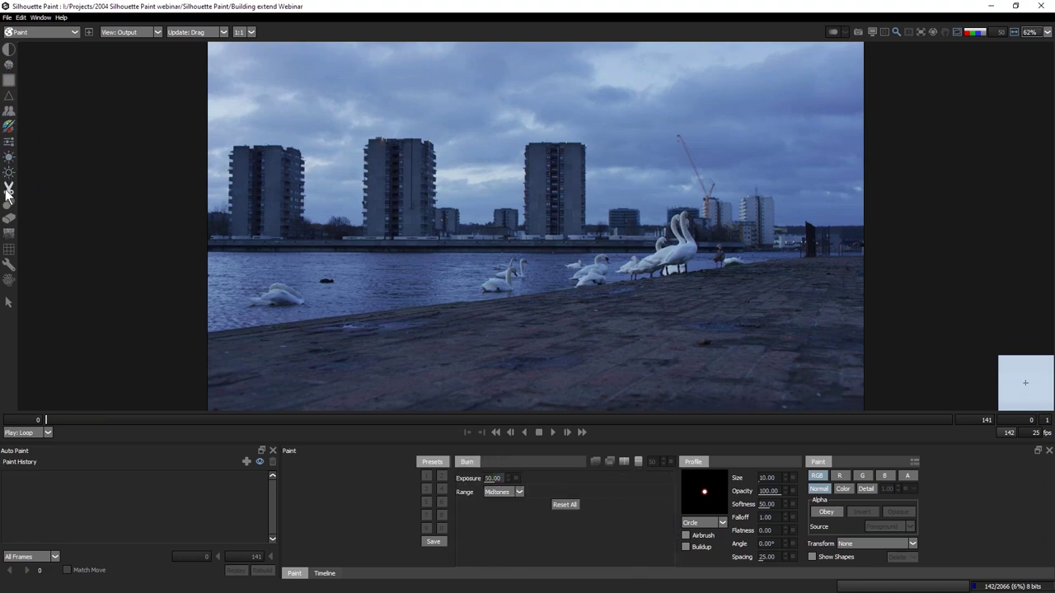
click(8, 188)
click(8, 205)
click(8, 220)
click(8, 235)
click(8, 250)
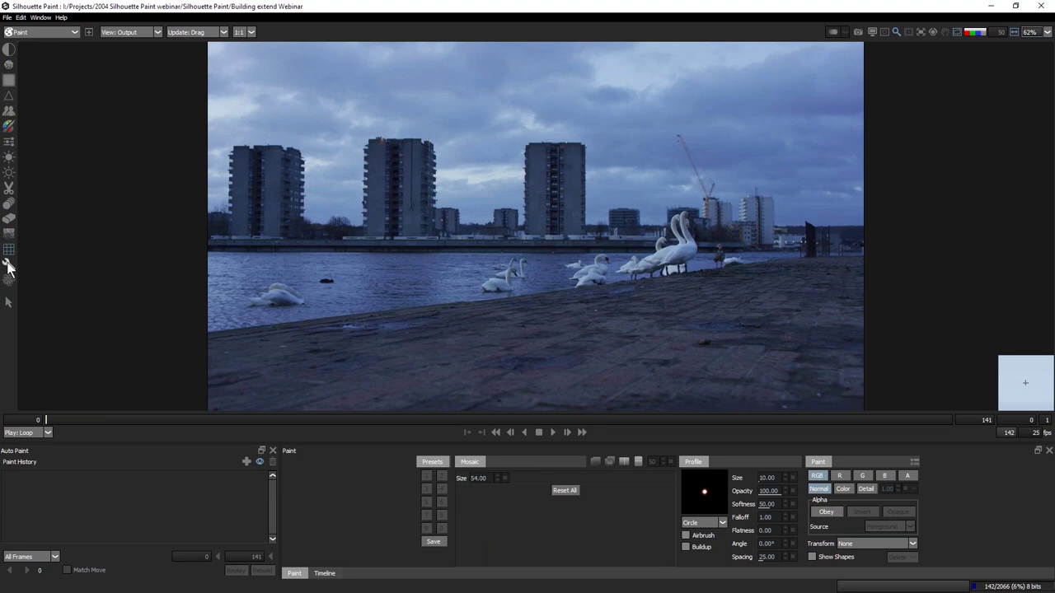
click(8, 265)
click(9, 280)
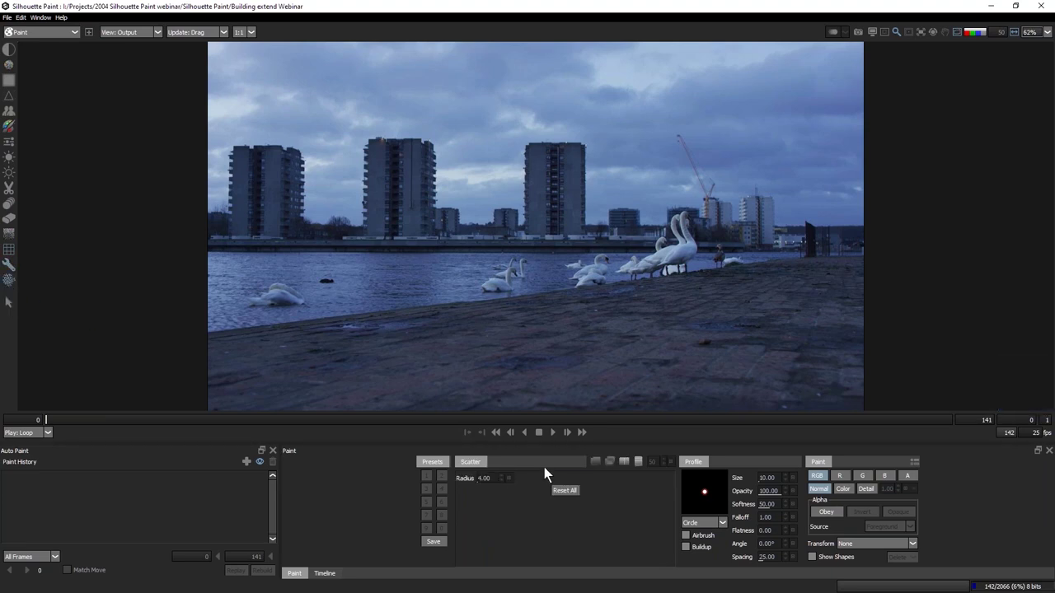
Paint a blue and a yellow-green wavy stroke across the tower blocks and swans with the Color brush.
click(9, 125)
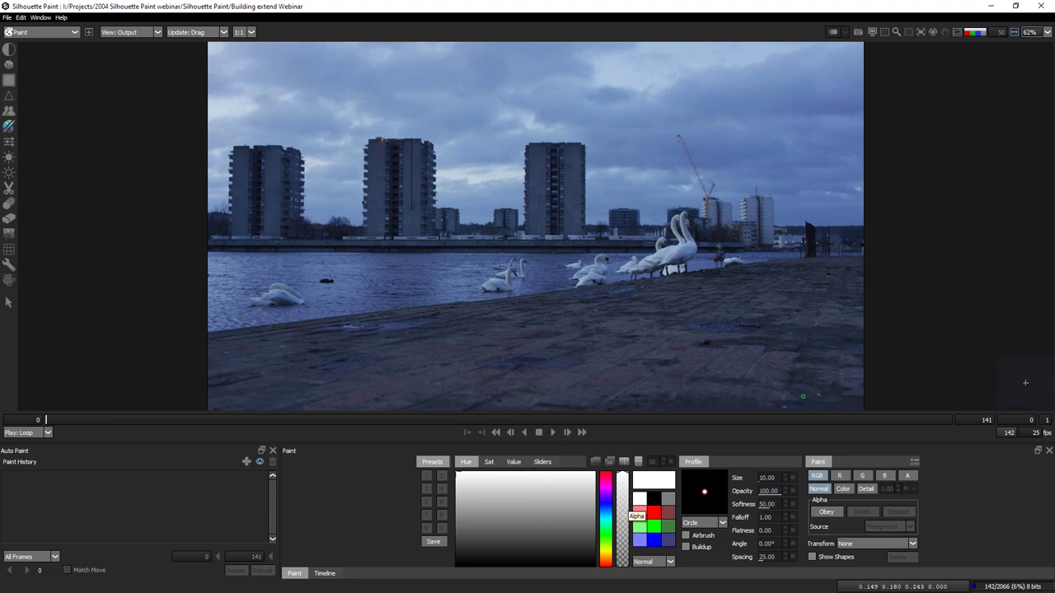
click(653, 539)
drag(602, 501, 605, 510)
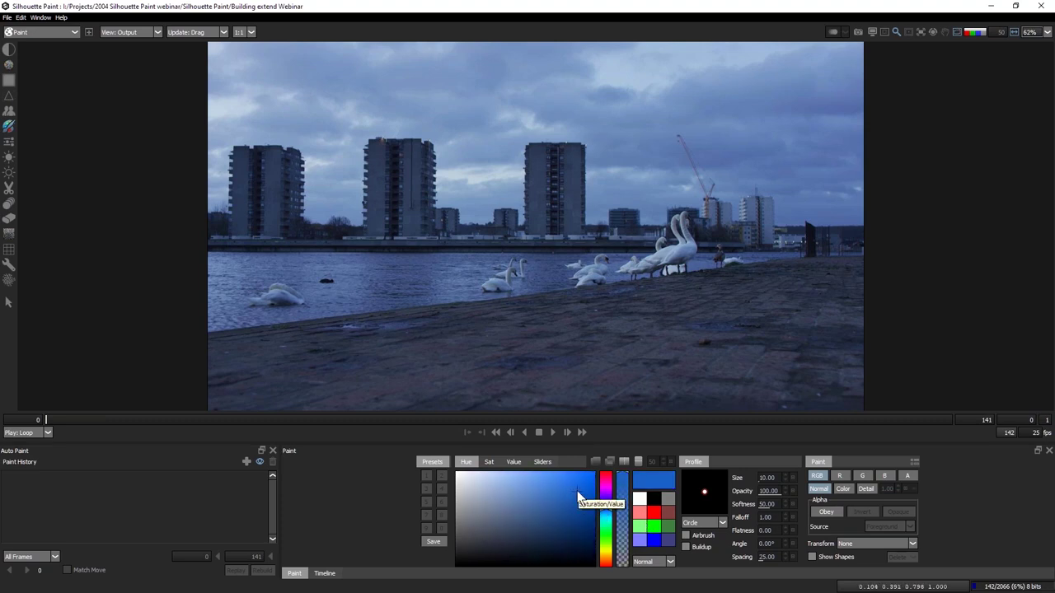
mouse_move(276, 129)
mouse_down()
mouse_move(389, 157)
mouse_move(571, 241)
mouse_move(684, 268)
mouse_up()
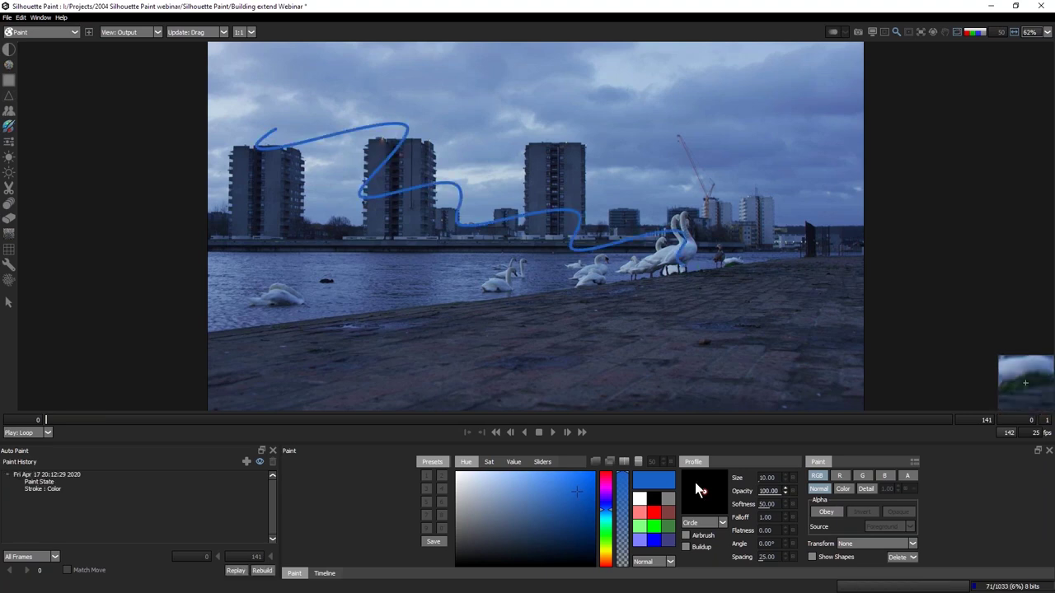
click(606, 551)
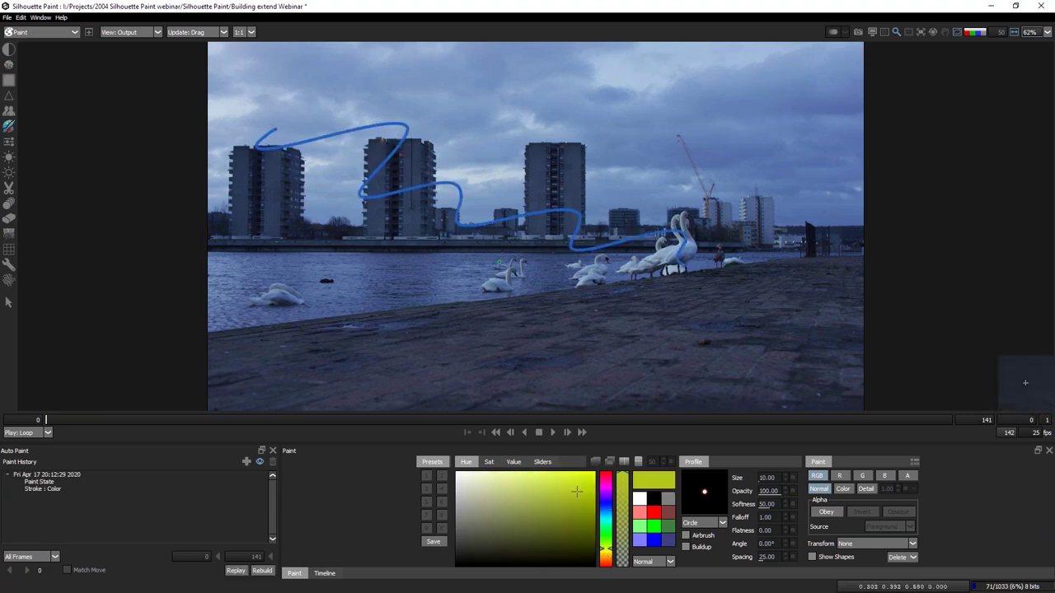
mouse_move(286, 183)
mouse_down()
mouse_move(449, 171)
mouse_move(737, 274)
mouse_move(724, 308)
mouse_up()
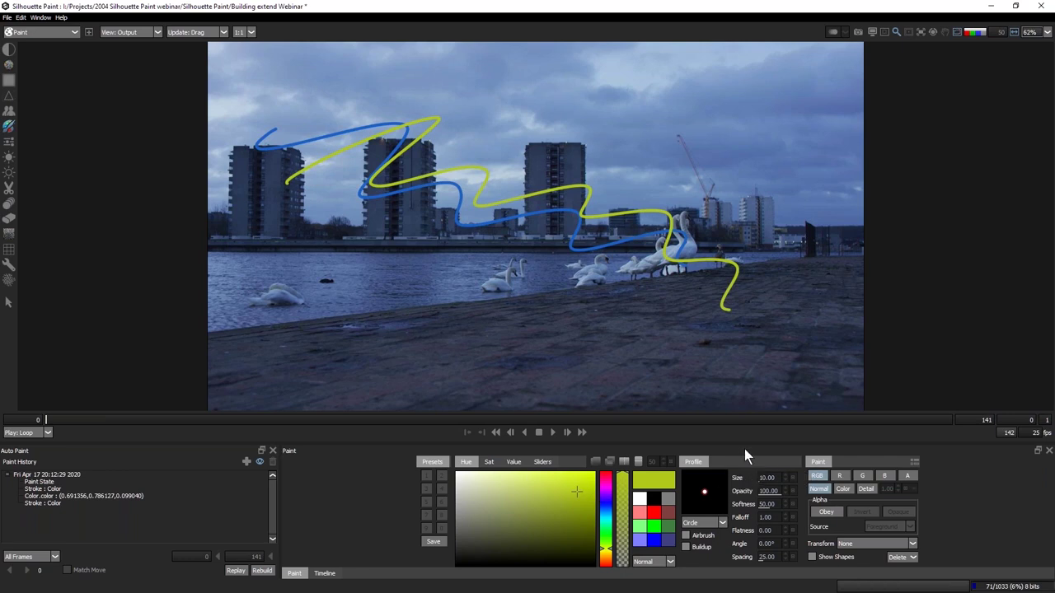
Set the brush size to 56 and paint one full-opacity stroke on the pavement and one at 39 opacity.
drag(765, 478, 795, 476)
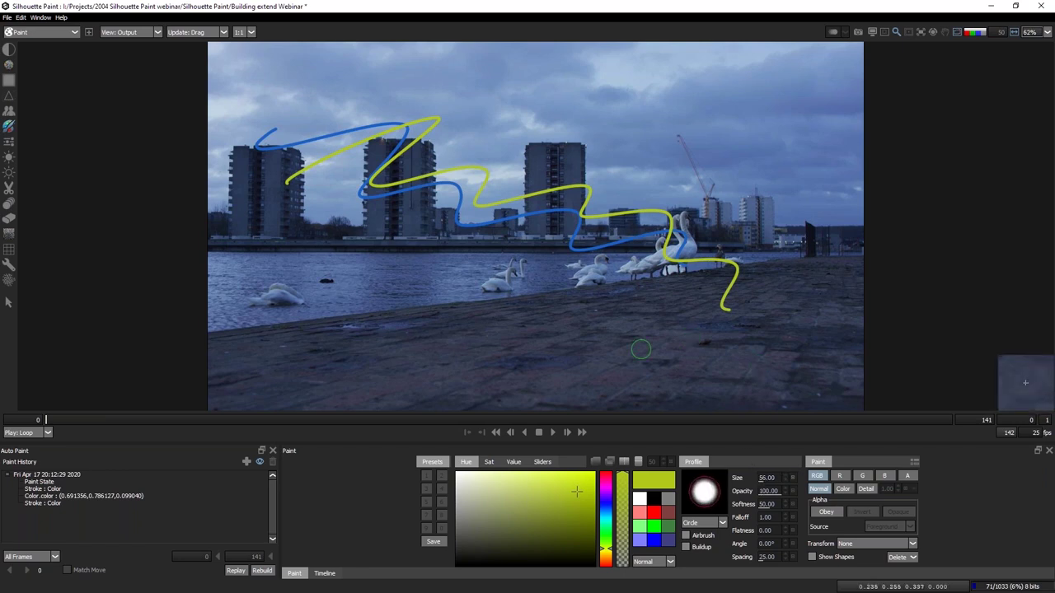
drag(641, 349, 746, 346)
drag(363, 301, 506, 334)
Set the brush softness to 99, paint a stroke below the swans and enlarge the brush to about 86.
drag(763, 504, 792, 504)
drag(504, 274, 655, 310)
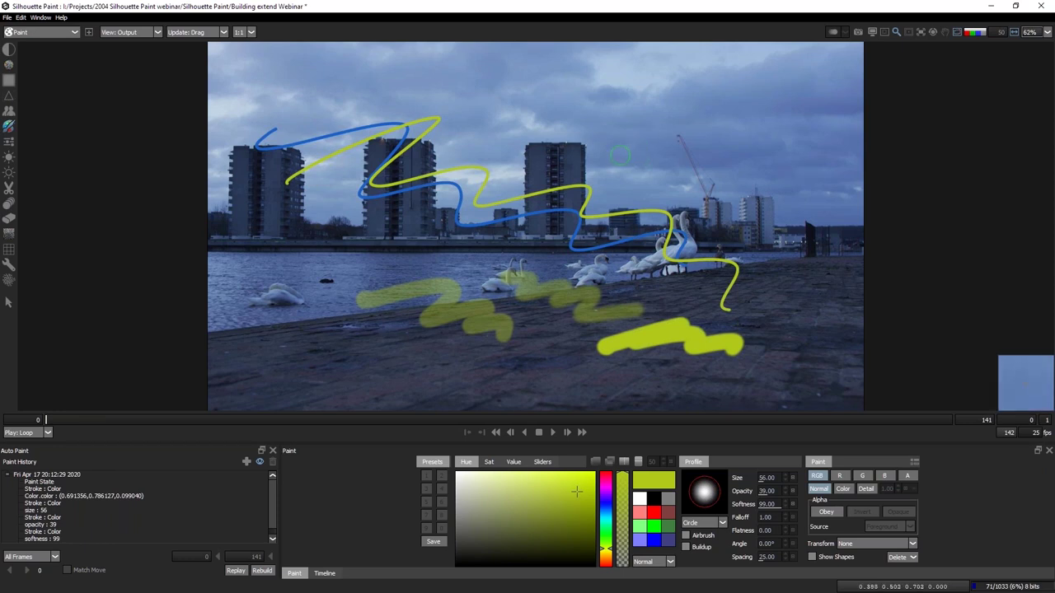
mouse_move(606, 158)
mouse_down()
mouse_move(583, 130)
mouse_move(585, 153)
mouse_move(585, 129)
mouse_move(610, 129)
mouse_up()
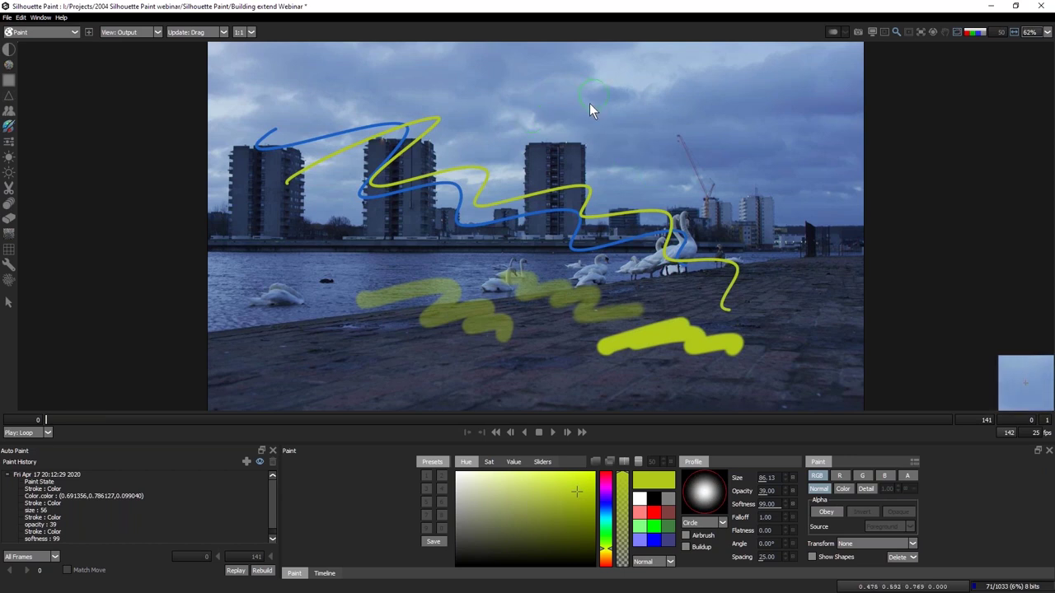
Set the brush size to 41.13 and paint two soft wavy strokes across the sky, the second at softness 100.
mouse_move(597, 116)
mouse_down()
mouse_move(583, 128)
mouse_move(652, 125)
mouse_move(528, 128)
mouse_move(620, 119)
mouse_move(536, 122)
mouse_move(696, 151)
mouse_up()
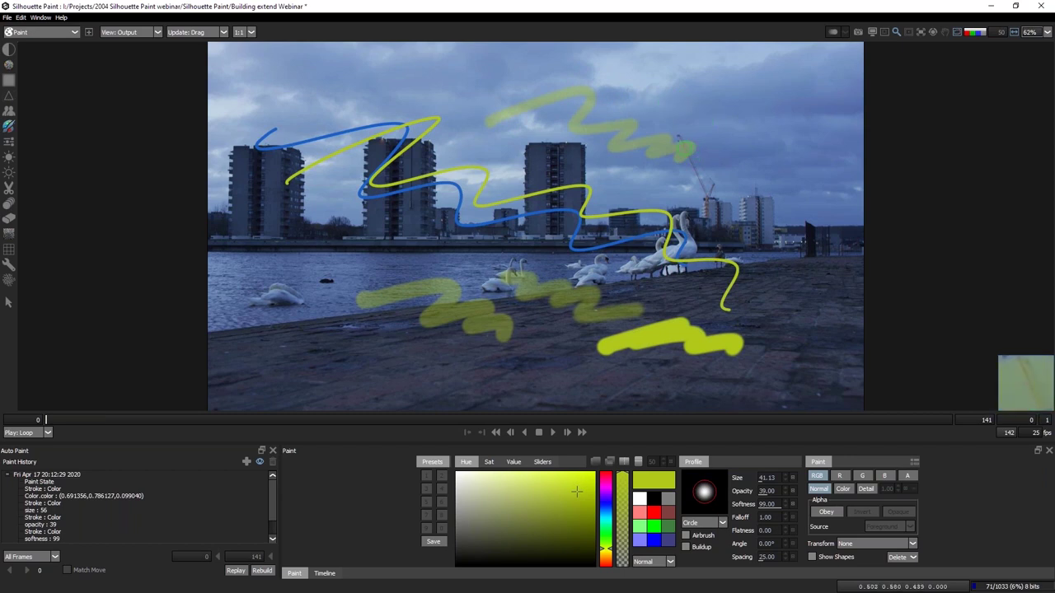
drag(674, 105, 761, 95)
mouse_move(631, 91)
mouse_down()
mouse_move(679, 85)
mouse_move(766, 152)
mouse_up()
Set the brush opacity to 100 and softness to 37.32, and paint a wavy stroke across the water.
drag(749, 395, 848, 368)
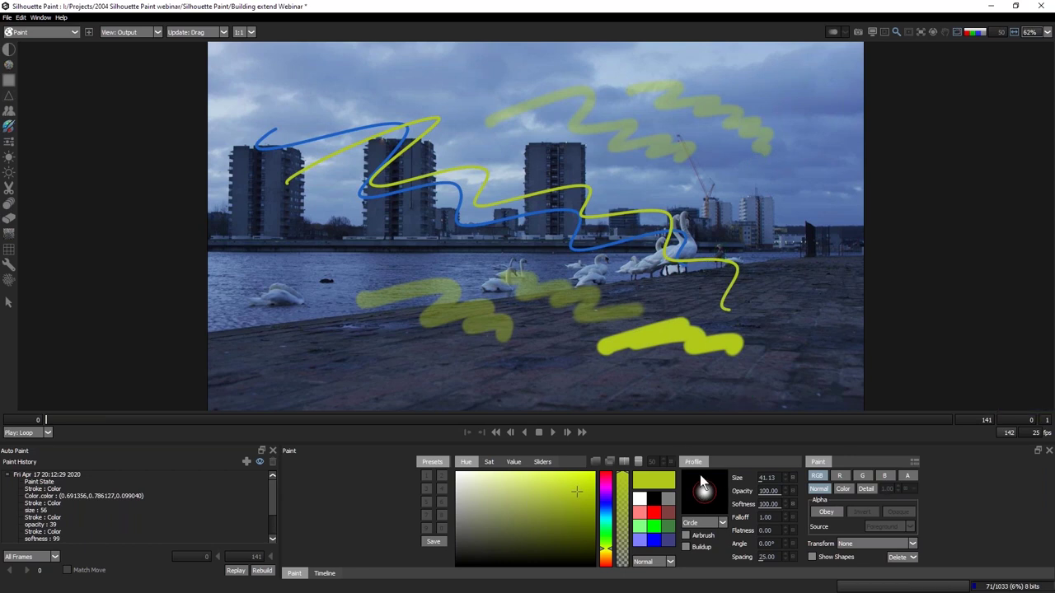
drag(666, 375, 584, 388)
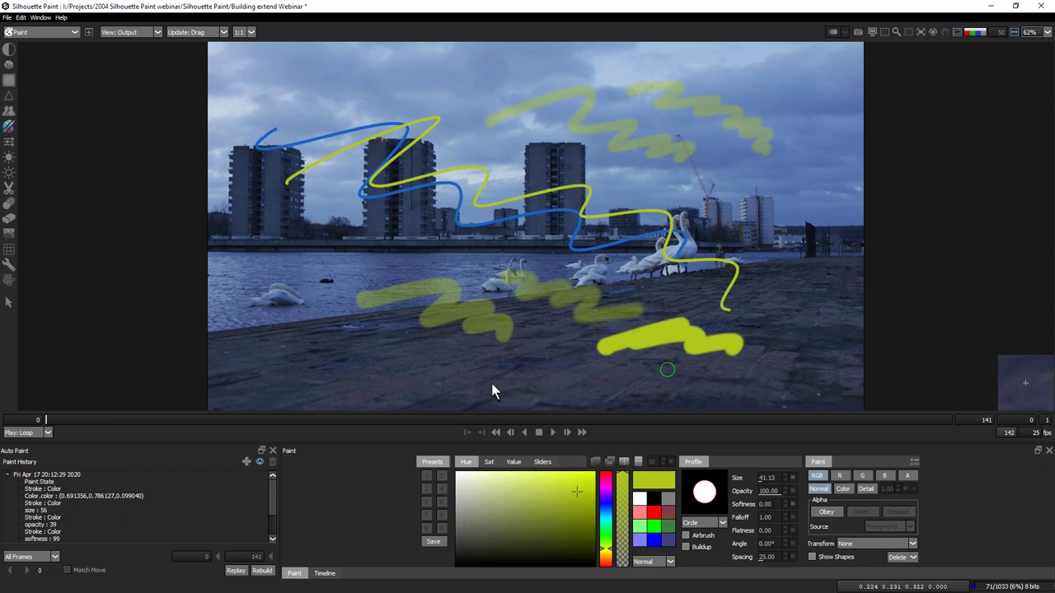
mouse_move(467, 382)
mouse_down()
mouse_move(698, 368)
mouse_move(520, 388)
mouse_up()
mouse_move(272, 233)
mouse_down()
mouse_move(329, 269)
mouse_move(644, 268)
mouse_up()
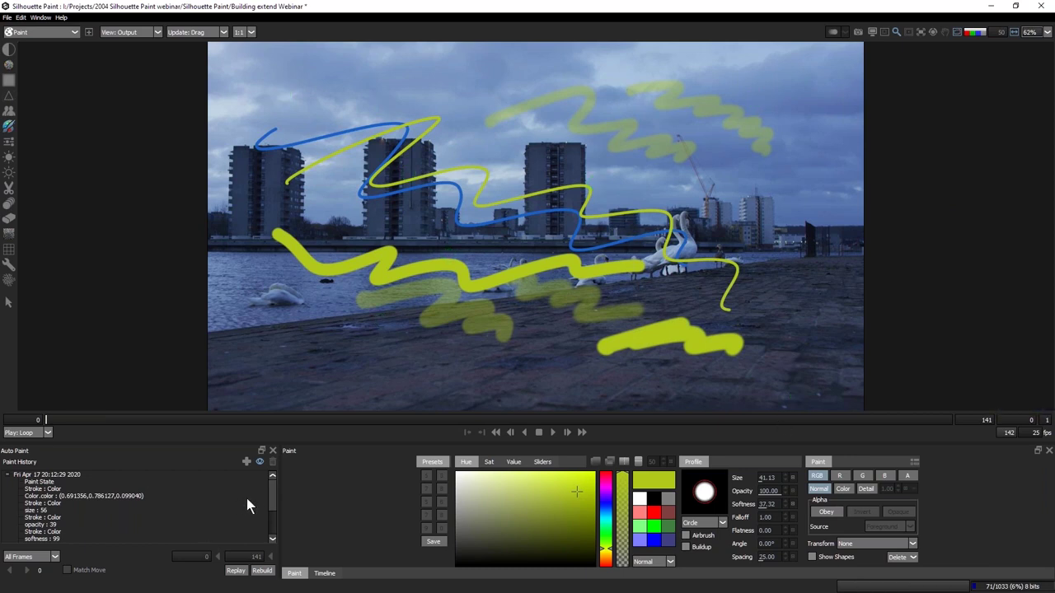
Go through the paint history, selecting its stroke, size, softness and color entries to examine which stroke each one represents.
mouse_move(273, 491)
mouse_down()
mouse_move(276, 509)
mouse_move(117, 516)
mouse_up()
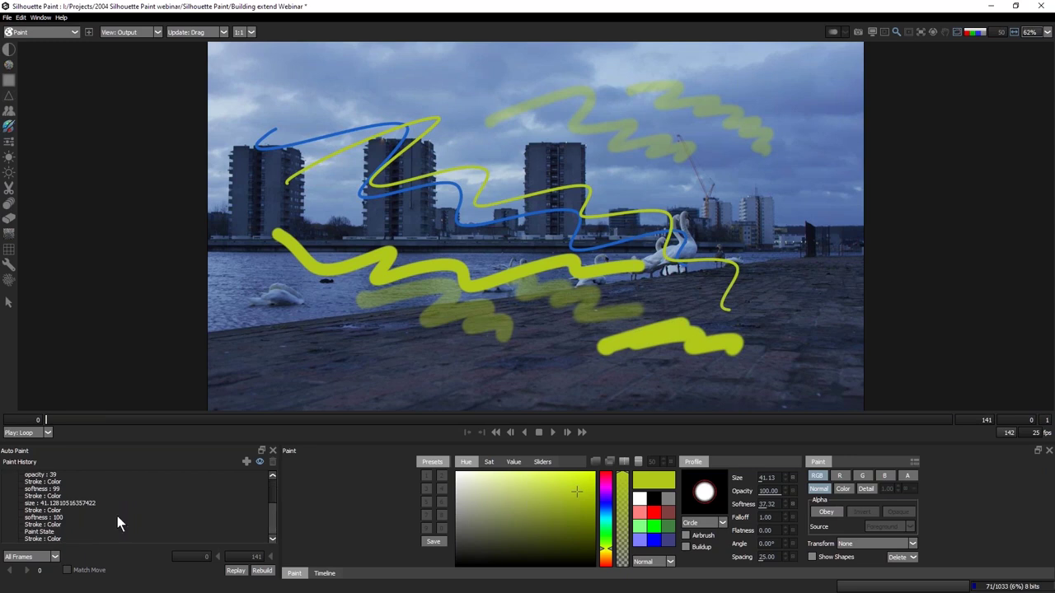
click(54, 538)
click(46, 518)
click(51, 510)
click(51, 502)
click(50, 489)
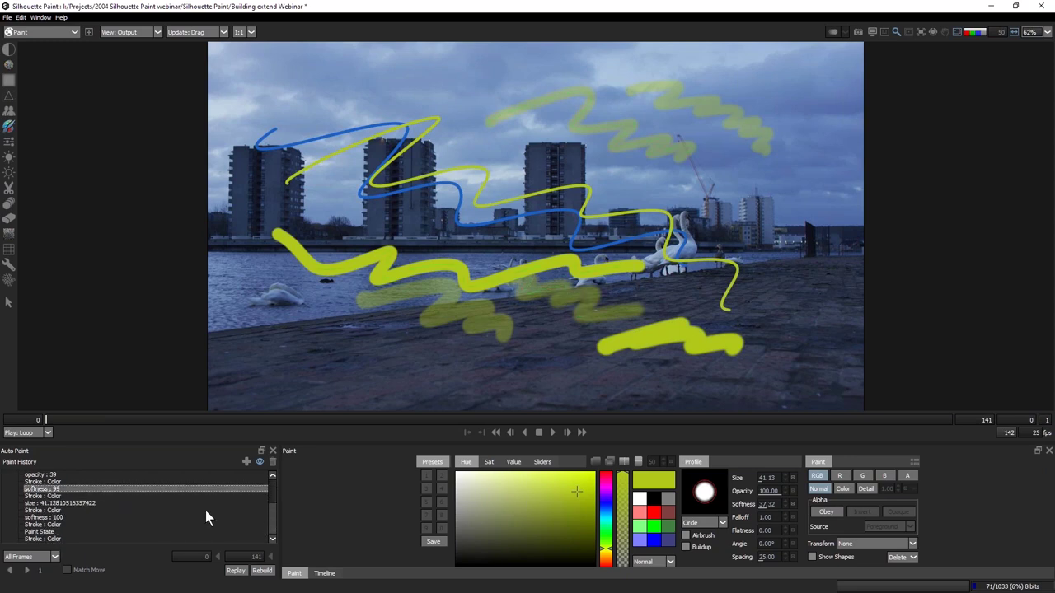
scroll(272, 512, up, 5)
click(52, 532)
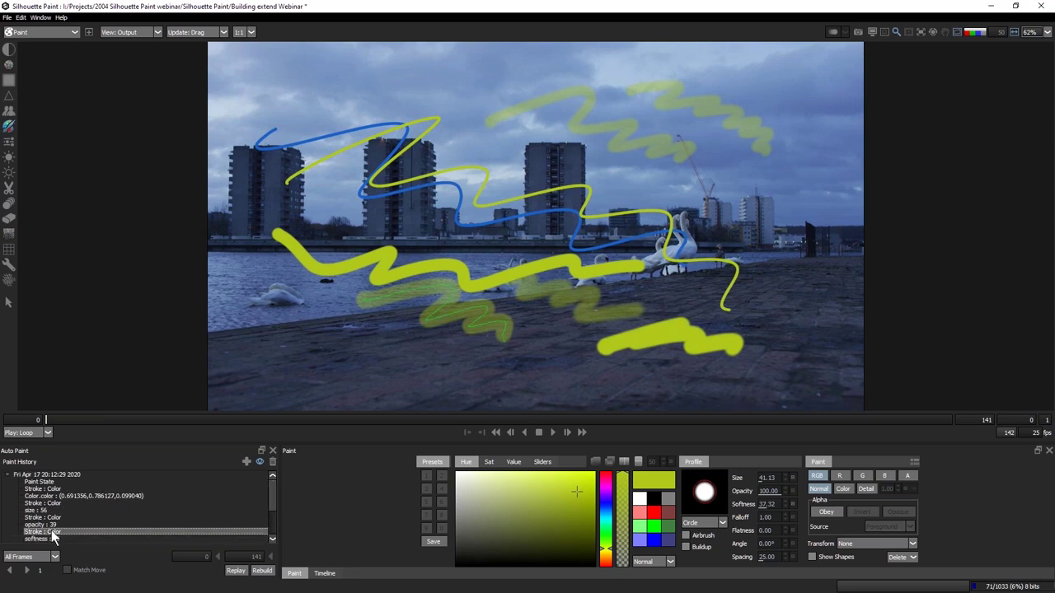
click(49, 517)
click(44, 508)
click(49, 497)
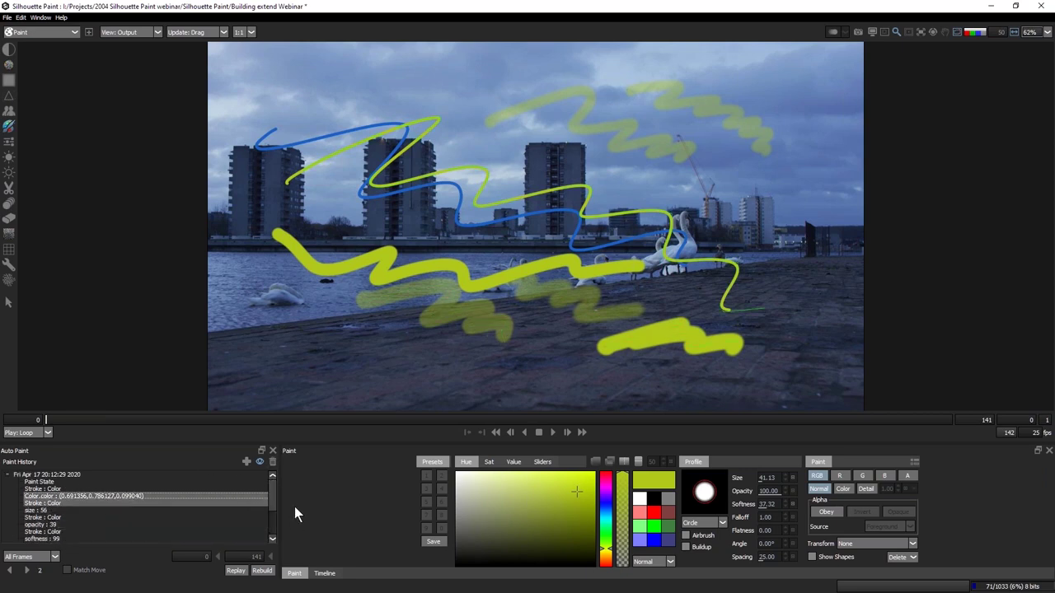
drag(275, 492, 264, 522)
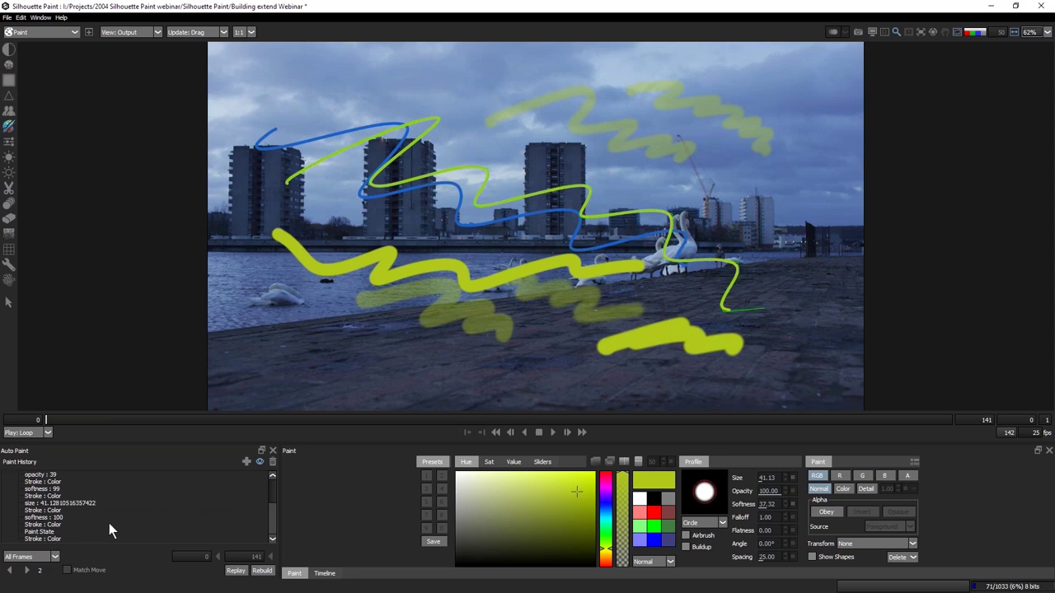
Undo the stroke across the water and the second wavy stroke in the sky.
key(ctrl+z)
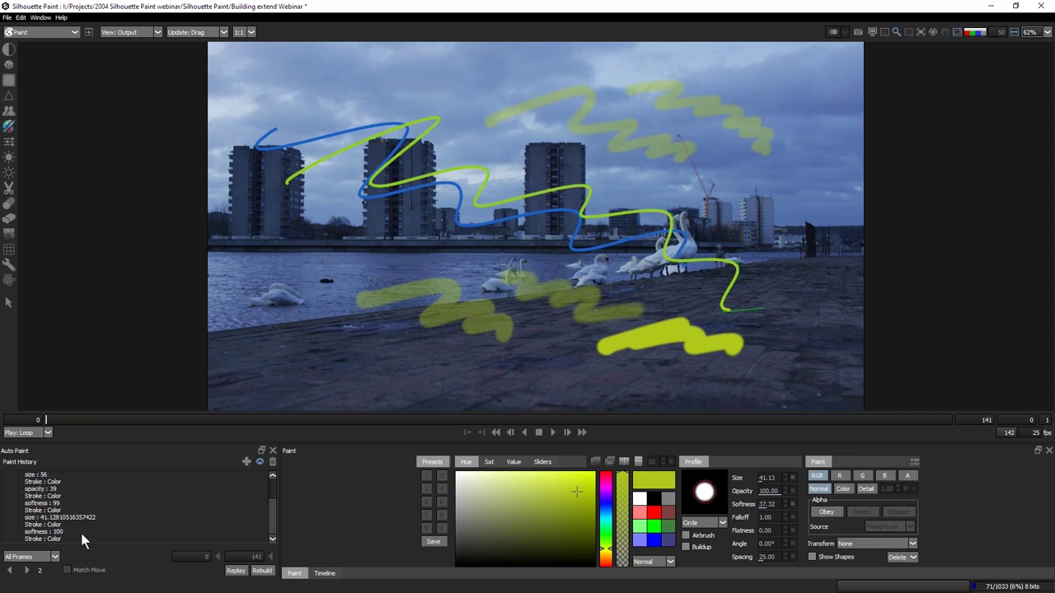
click(80, 530)
click(83, 527)
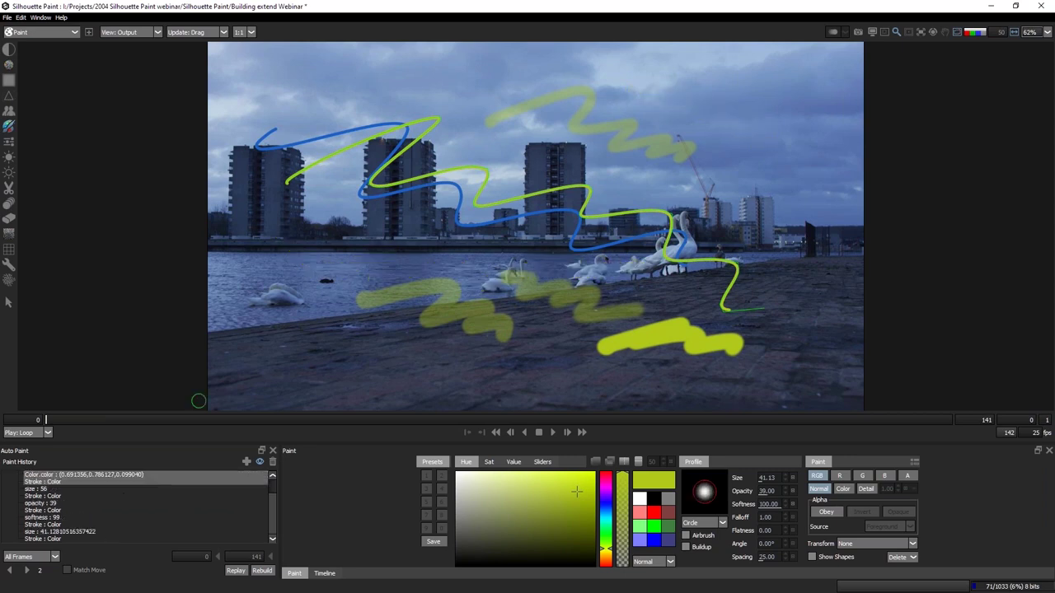
Examine the first stroke's entry and the color change entry in the paint history.
scroll(271, 521, up, 1)
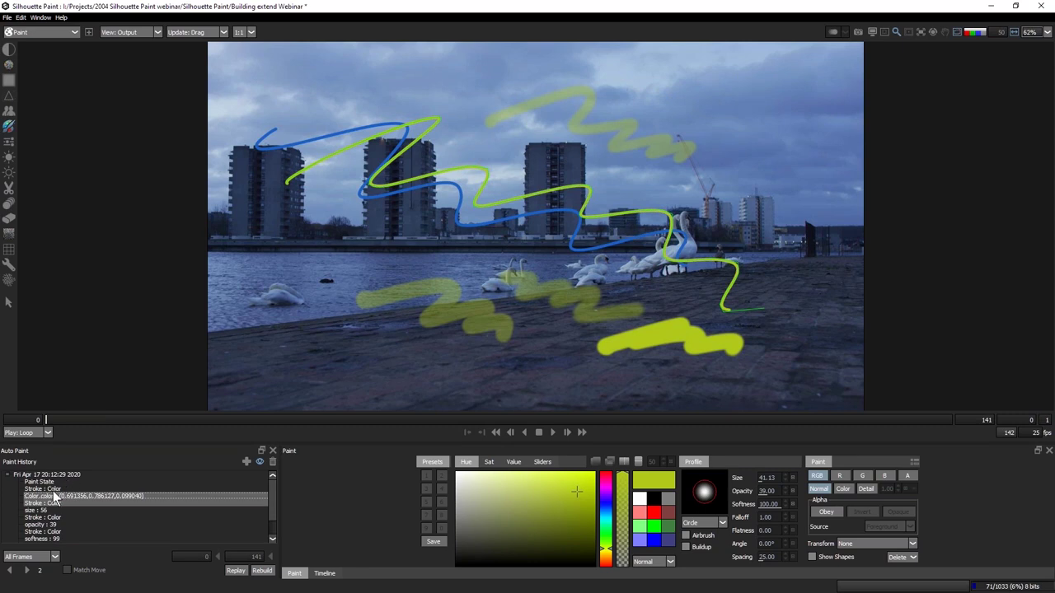
click(57, 489)
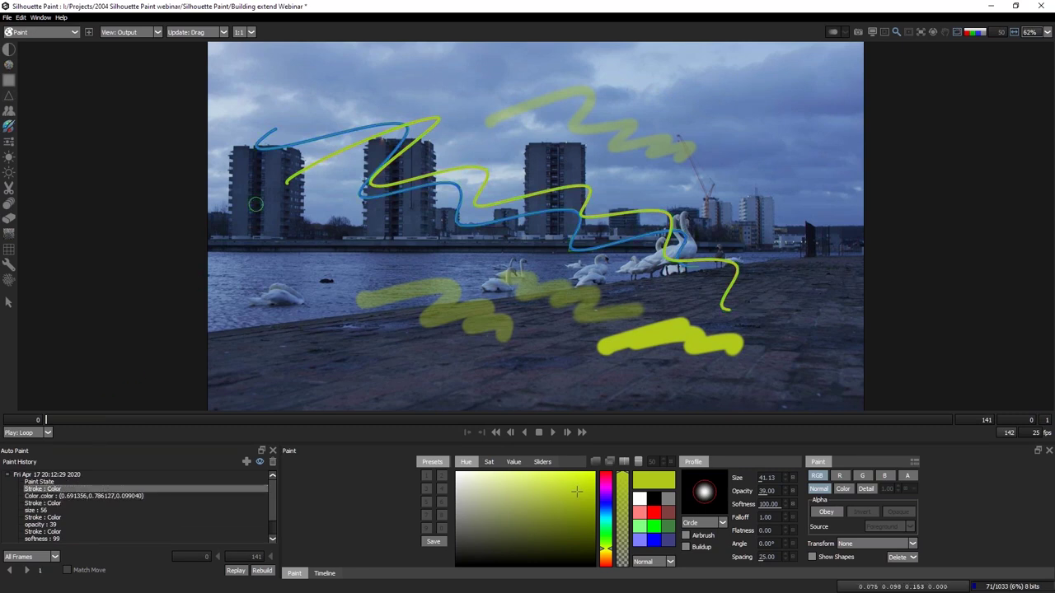
click(65, 495)
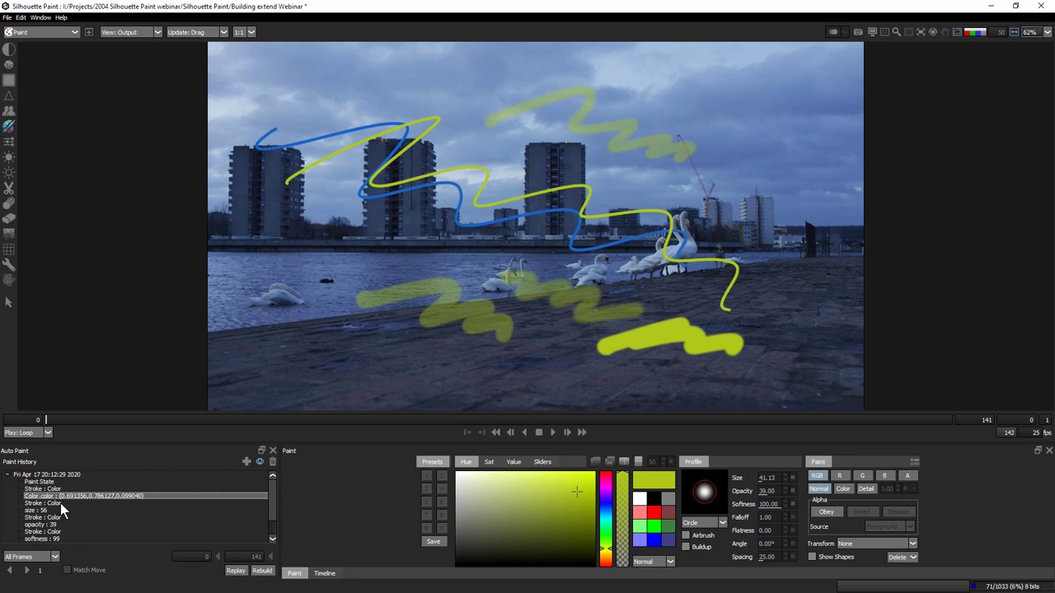
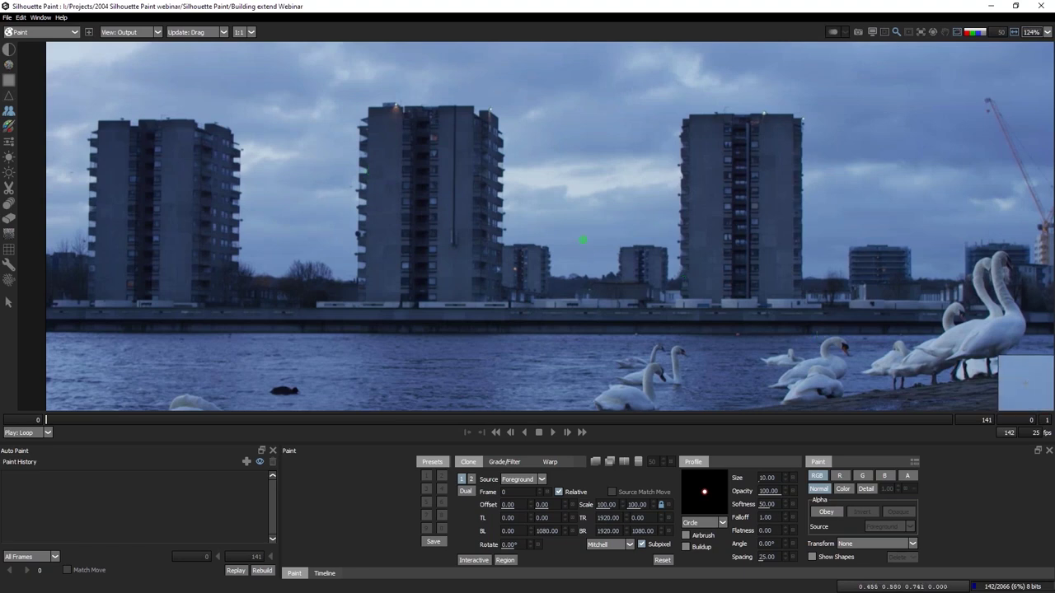
Extend the middle tower upward by cloning its upper floors at an offset of 0.80, 69.11 with brush size 55.
drag(464, 244, 683, 351)
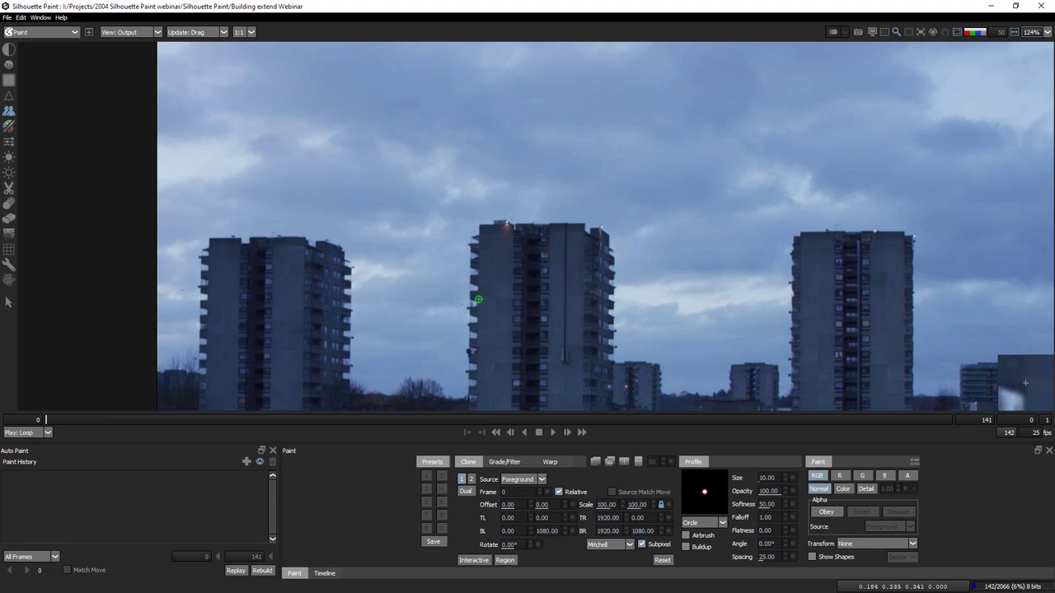
mouse_move(478, 299)
mouse_down()
mouse_move(480, 202)
mouse_move(566, 244)
mouse_up()
mouse_move(484, 209)
mouse_down()
mouse_move(513, 167)
mouse_move(533, 186)
mouse_move(558, 178)
mouse_move(567, 200)
mouse_move(594, 216)
mouse_move(601, 201)
mouse_move(597, 241)
mouse_move(593, 202)
mouse_up()
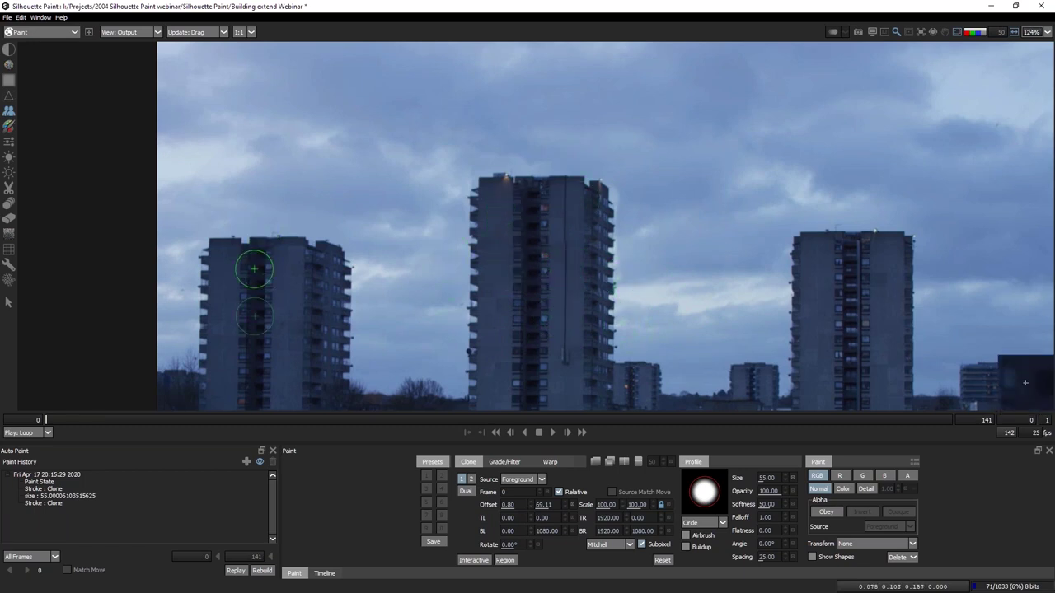
Try to extend the left-hand tower upward with clone strokes at an offset of -4.02, 85.18.
drag(337, 252, 254, 274)
mouse_move(270, 311)
mouse_down()
mouse_move(271, 223)
mouse_move(254, 228)
mouse_move(285, 206)
mouse_up()
click(319, 201)
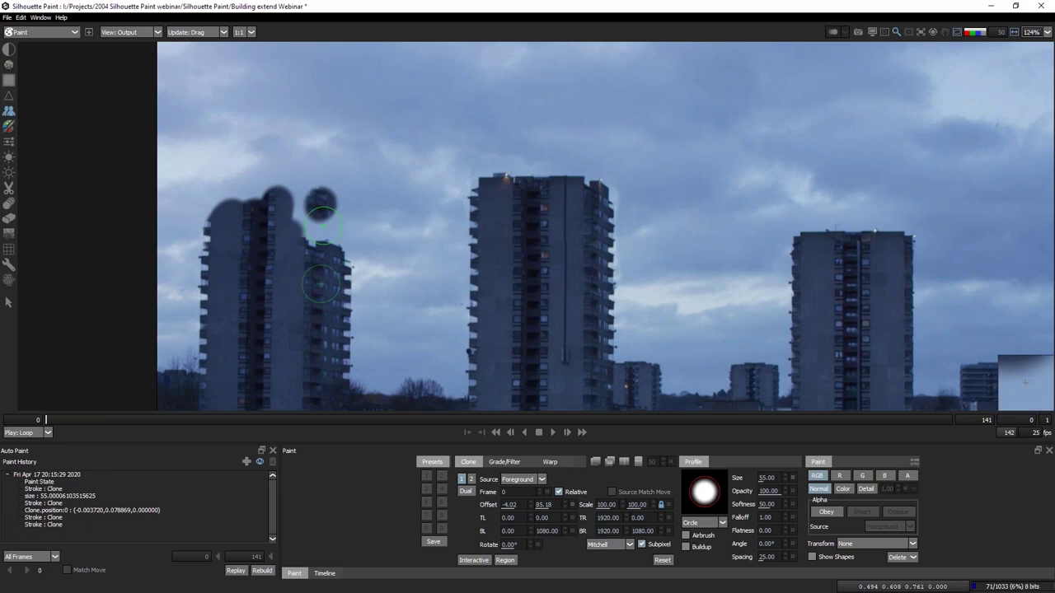
click(323, 213)
click(328, 224)
Undo all the clone strokes on the left-hand and middle towers.
key(ctrl+z)
key(ctrl+z)
key(ctrl+z)
key(ctrl+z)
key(ctrl+z)
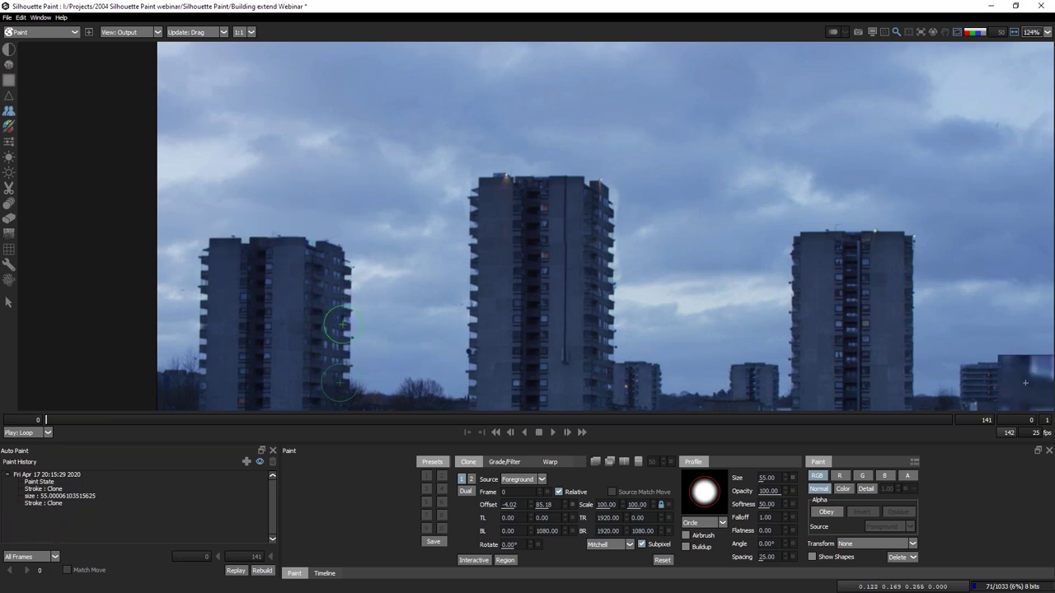
key(ctrl+z)
key(ctrl+z)
key(ctrl+z)
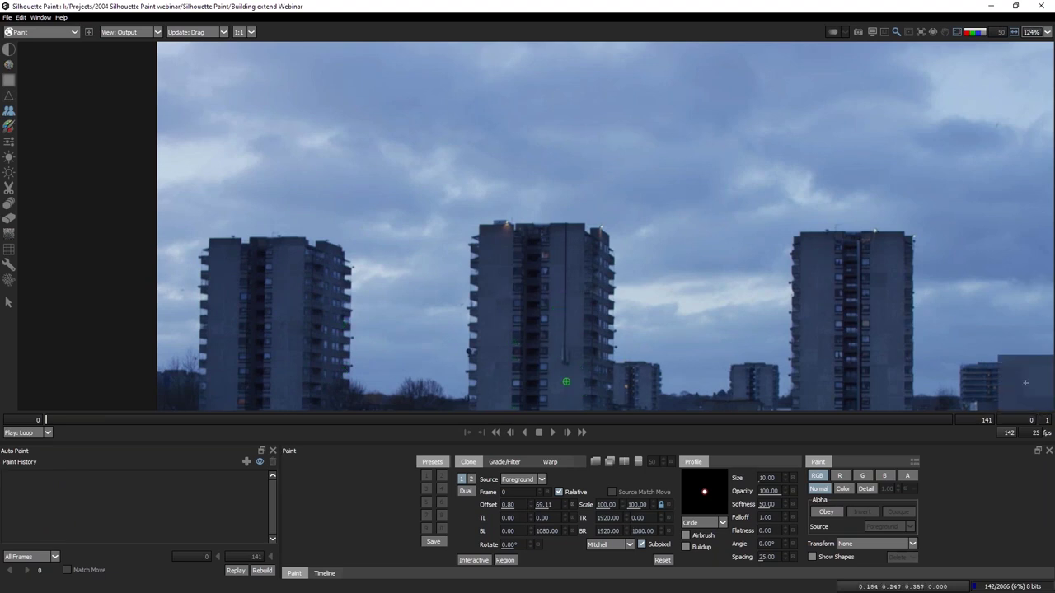
Reset the clone transform and, using the difference overlay, align the cloned towers above the originals at an offset of -3.21, 184.82.
click(609, 463)
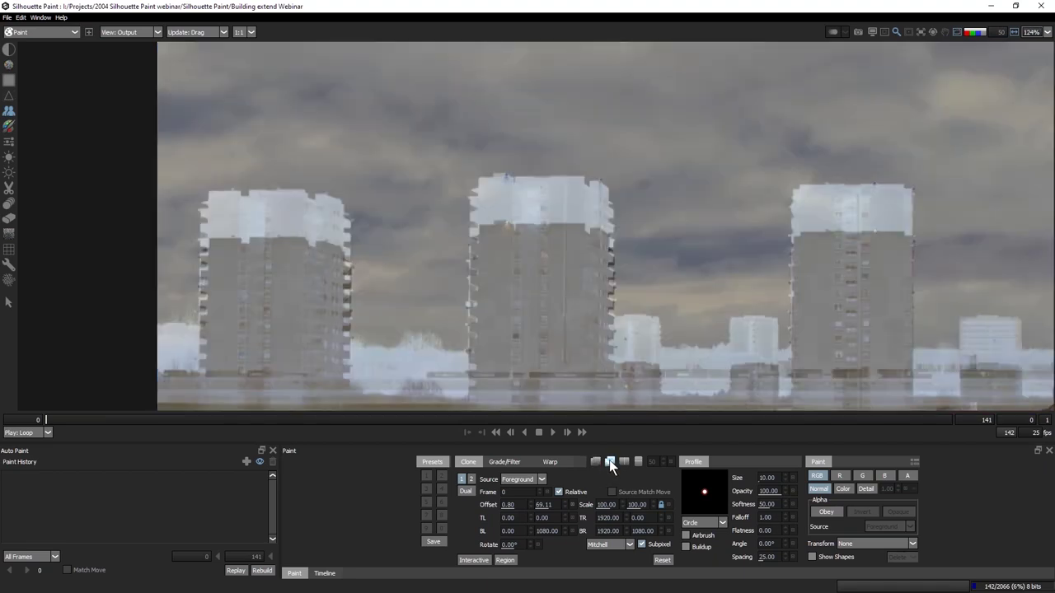
click(662, 560)
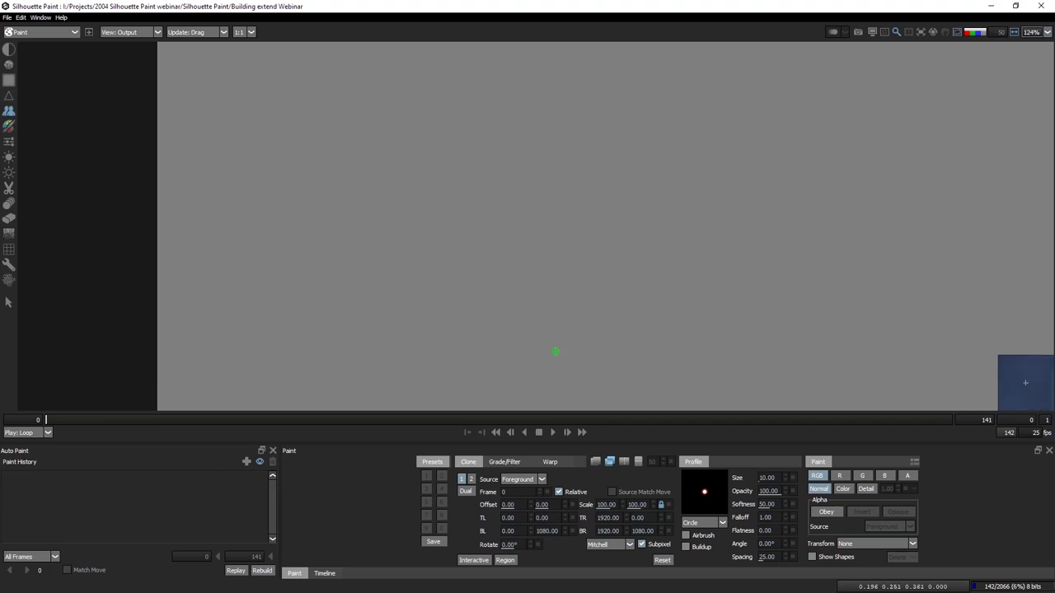
mouse_move(513, 291)
mouse_down()
mouse_move(506, 283)
mouse_move(532, 255)
mouse_move(463, 237)
mouse_move(475, 207)
mouse_move(546, 222)
mouse_move(484, 216)
mouse_move(518, 186)
mouse_move(511, 195)
mouse_move(492, 180)
mouse_move(515, 166)
mouse_up()
mouse_move(525, 206)
mouse_down()
mouse_move(507, 264)
mouse_move(501, 160)
mouse_move(530, 160)
mouse_move(506, 161)
mouse_move(513, 148)
mouse_up()
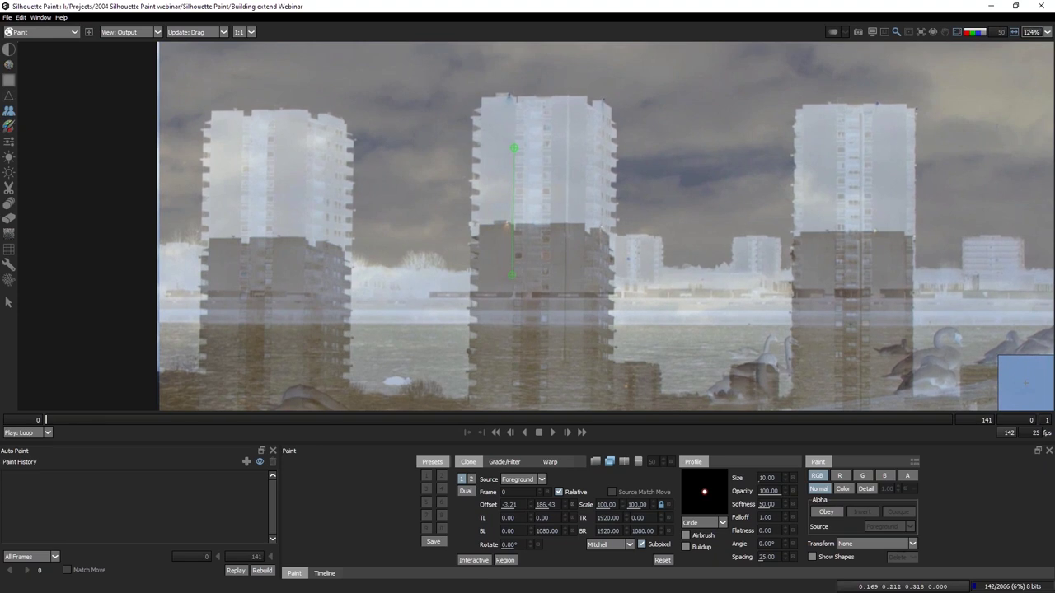
drag(514, 148, 526, 180)
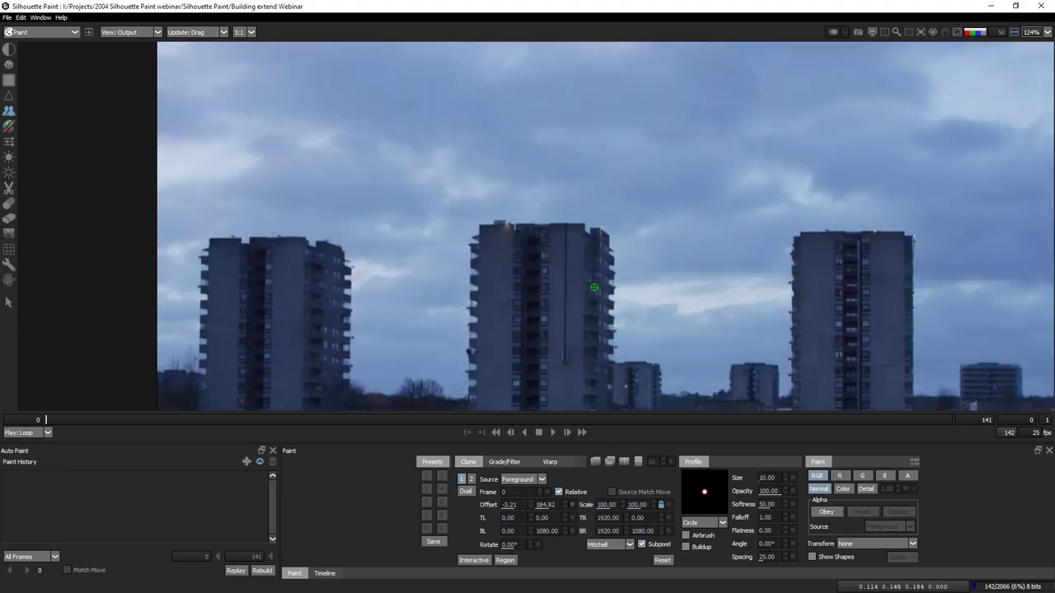
Clone the middle tower's floors upward with brush size 73.48 and undo the stroke.
mouse_move(500, 259)
mouse_down()
mouse_move(558, 267)
mouse_move(547, 259)
mouse_up()
mouse_move(495, 206)
mouse_down()
mouse_move(516, 224)
mouse_move(530, 246)
mouse_move(563, 152)
mouse_move(575, 239)
mouse_move(591, 171)
mouse_move(595, 198)
mouse_move(587, 136)
mouse_move(593, 190)
mouse_move(566, 191)
mouse_move(587, 240)
mouse_up()
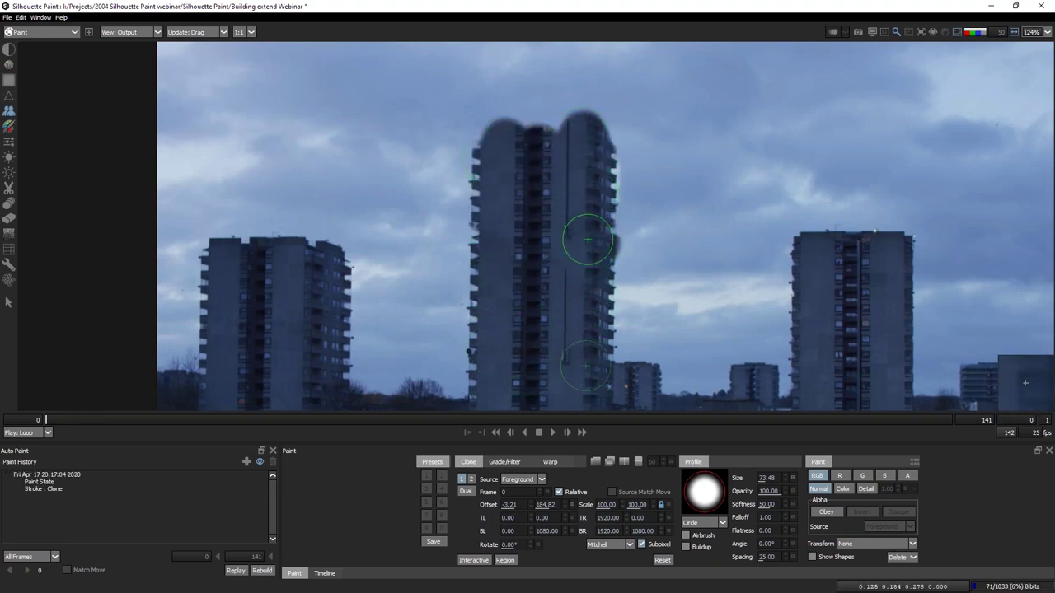
key(ctrl+z)
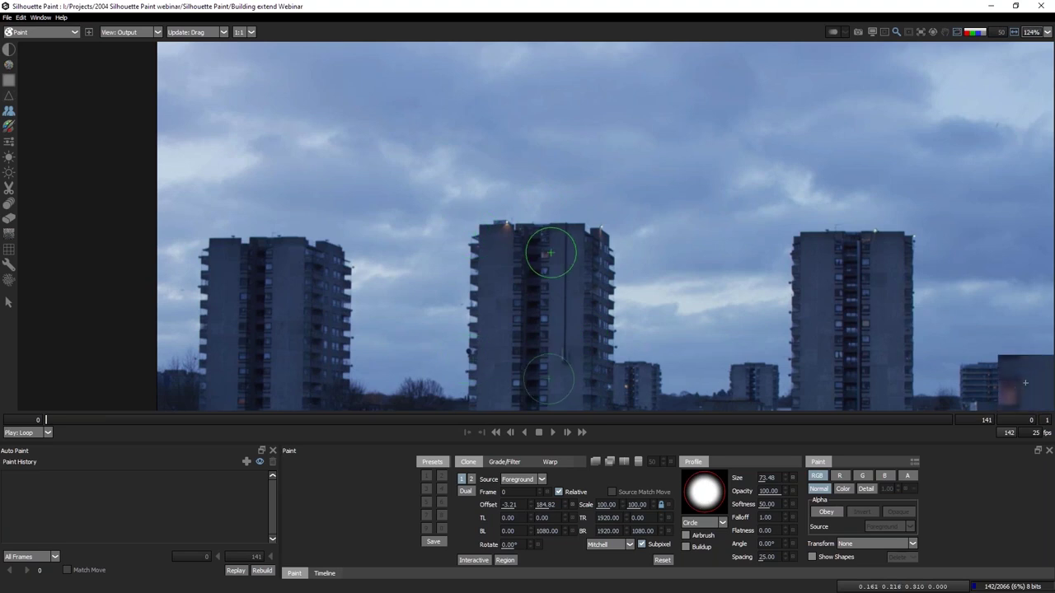
Show the clone source as a blended overlay, move it to an offset of 0.00, 208.93 and adjust the overlay's opacity.
click(595, 461)
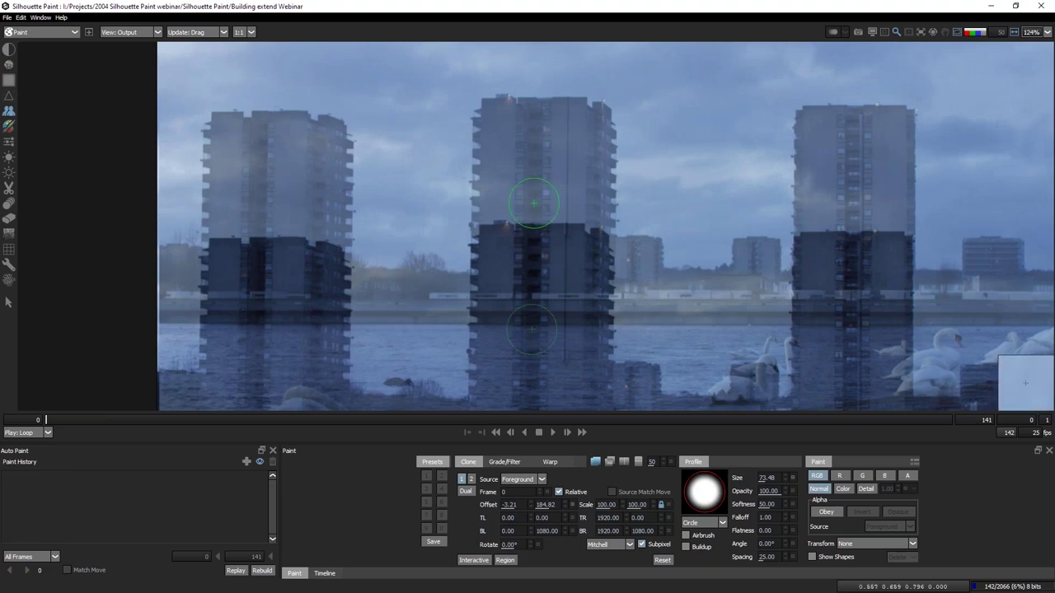
mouse_move(541, 253)
mouse_down()
mouse_move(537, 123)
mouse_move(617, 99)
mouse_move(539, 112)
mouse_up()
click(609, 461)
drag(608, 459, 655, 454)
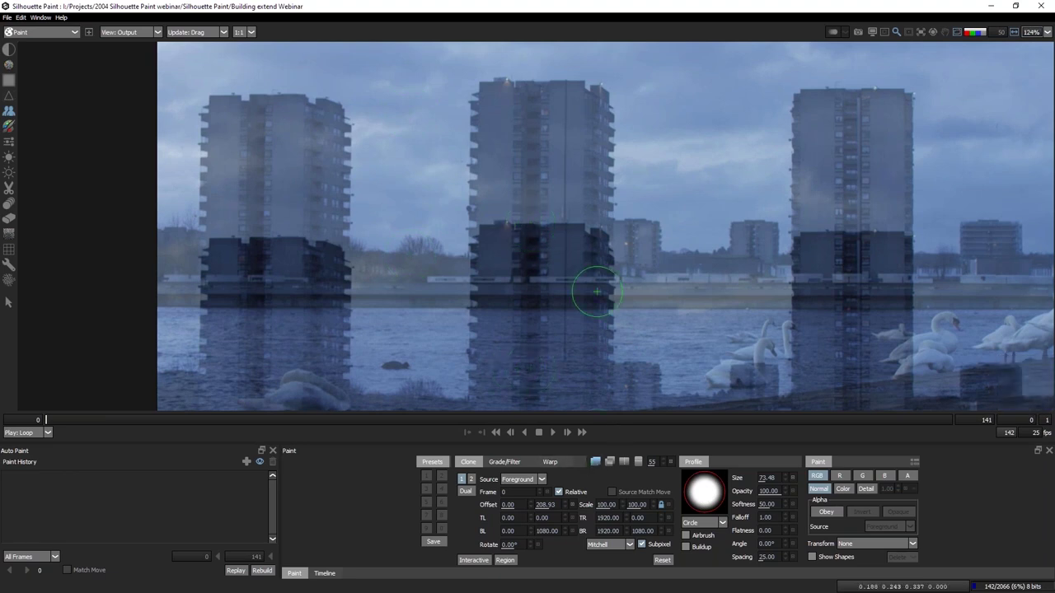
Reposition the blended overlay so the cloned towers line up above the originals at an offset of -2.41, 186.43.
mouse_move(535, 264)
mouse_down()
mouse_move(500, 277)
mouse_move(501, 107)
mouse_move(506, 302)
mouse_move(530, 170)
mouse_move(514, 170)
mouse_up()
mouse_move(528, 341)
mouse_down()
mouse_move(519, 113)
mouse_move(528, 188)
mouse_move(537, 178)
mouse_up()
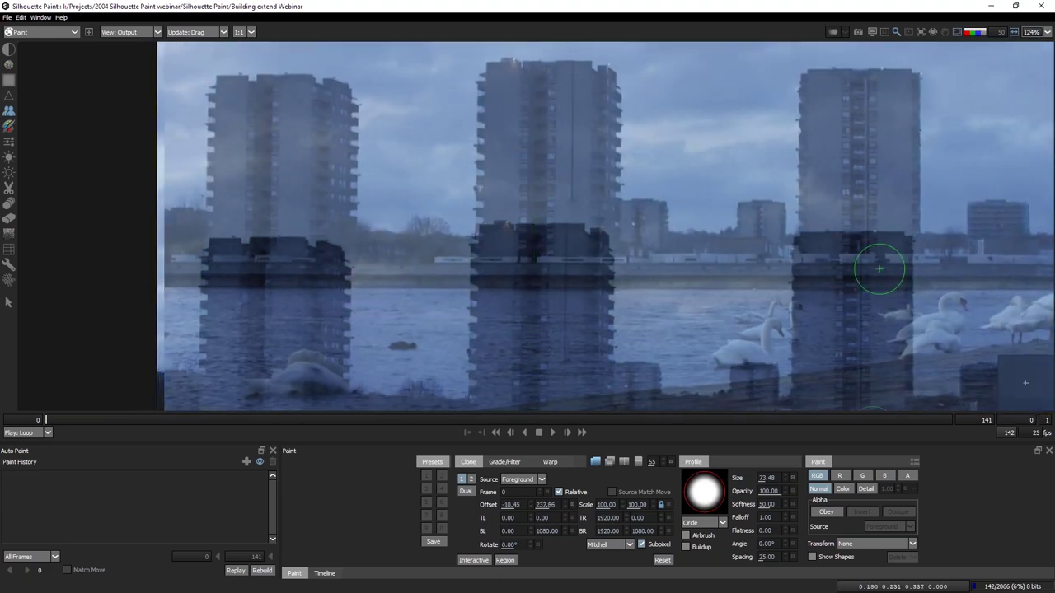
mouse_move(536, 323)
mouse_down()
mouse_move(542, 211)
mouse_move(531, 190)
mouse_move(533, 199)
mouse_up()
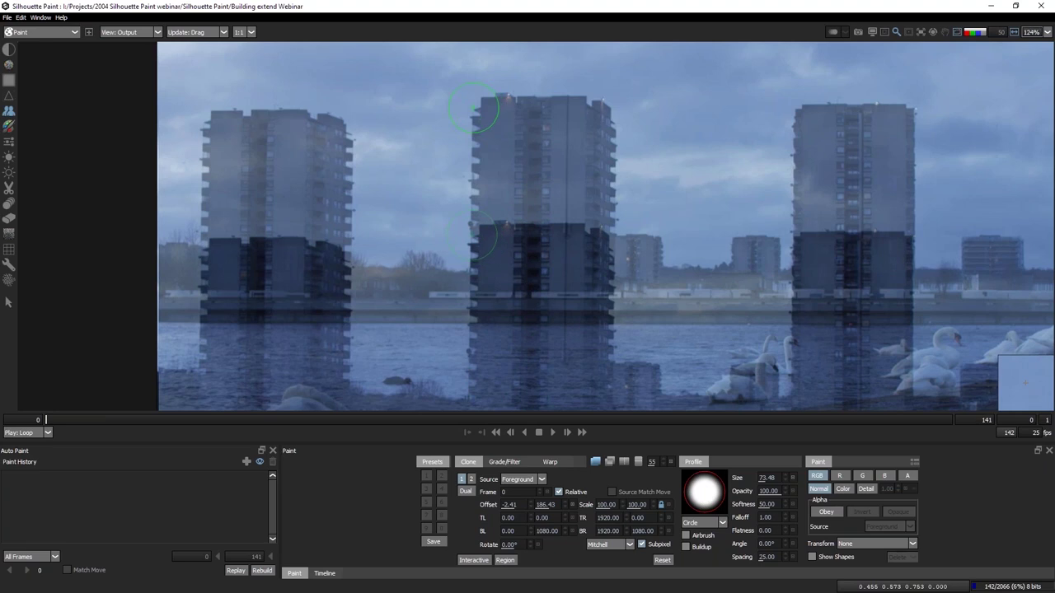
Turn on interactive editing of the clone transform, move the overlay and try out its transform handles, undoing the last change.
click(480, 562)
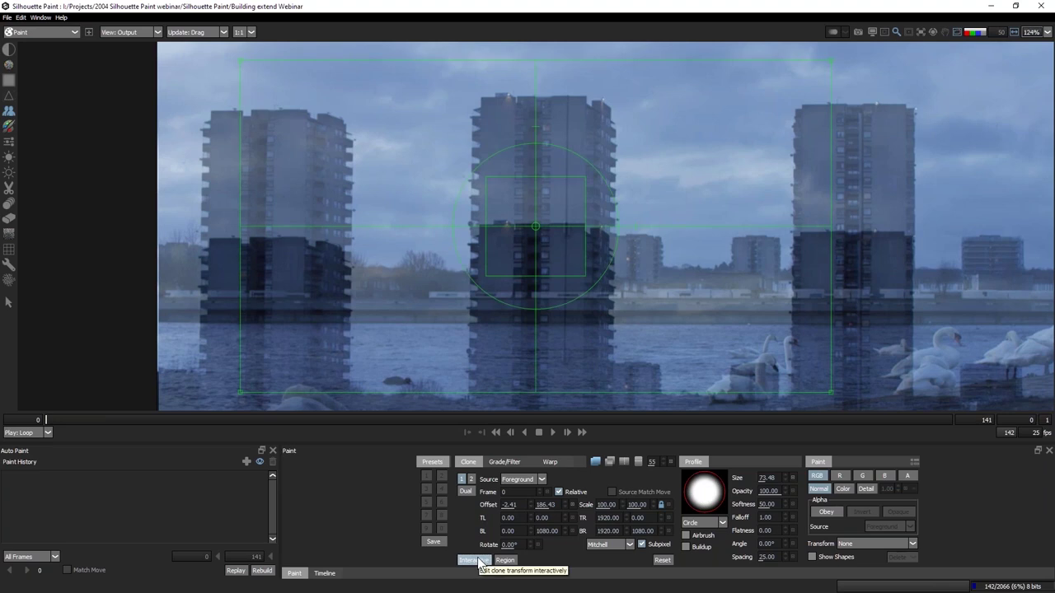
mouse_move(559, 262)
mouse_down()
mouse_move(541, 267)
mouse_move(514, 181)
mouse_move(494, 206)
mouse_move(607, 188)
mouse_move(502, 194)
mouse_move(531, 216)
mouse_move(546, 206)
mouse_move(520, 228)
mouse_up()
mouse_move(608, 160)
mouse_down()
mouse_move(614, 188)
mouse_move(582, 186)
mouse_move(631, 221)
mouse_up()
mouse_move(535, 128)
mouse_down()
mouse_move(555, 107)
mouse_move(546, 126)
mouse_up()
key(ctrl+z)
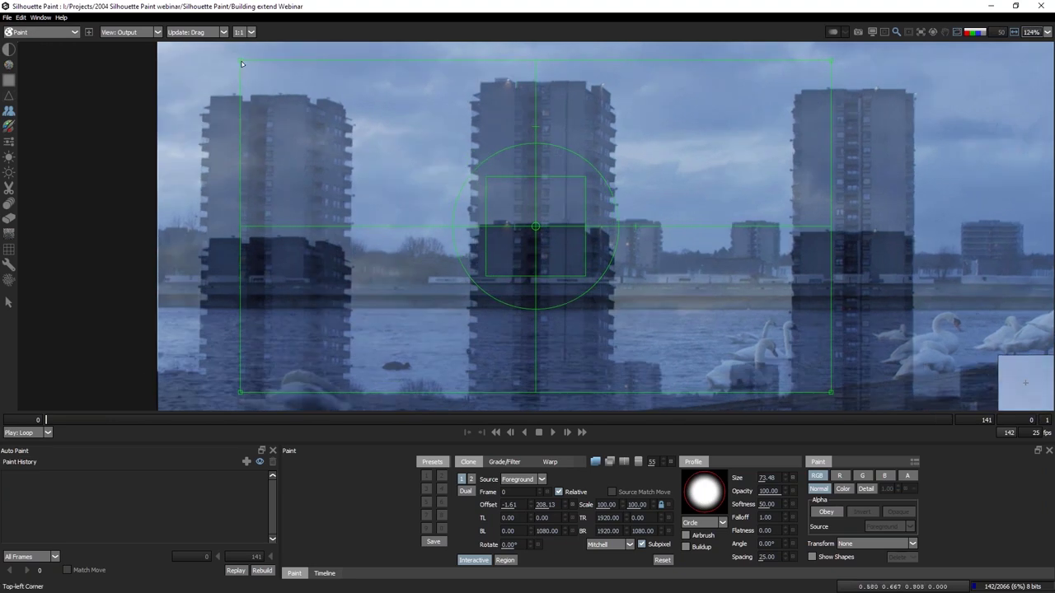
Try distorting the overlay by its top-left corner, undo that, and move the overlay to an offset of -4.02, 185.62.
mouse_move(241, 63)
mouse_down()
mouse_move(255, 78)
mouse_move(202, 73)
mouse_move(339, 97)
mouse_move(297, 101)
mouse_move(260, 82)
mouse_move(327, 103)
mouse_up()
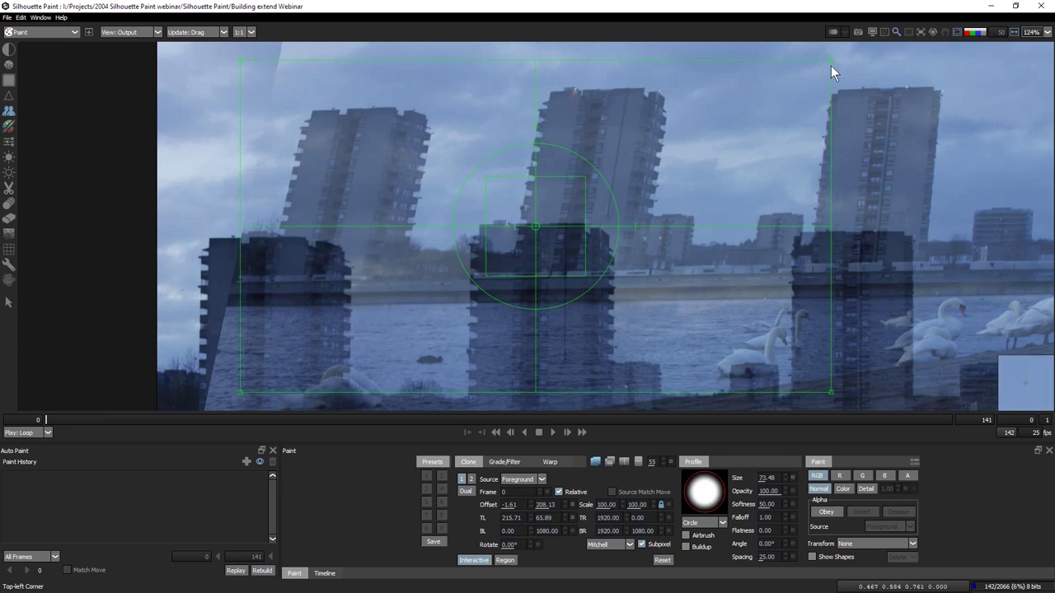
key(ctrl+z)
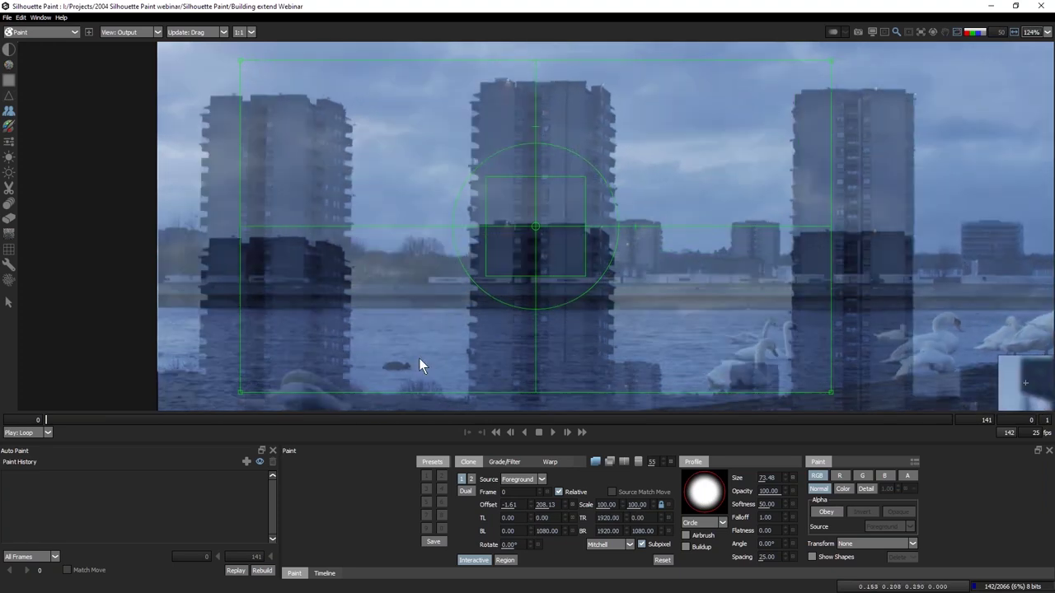
mouse_move(576, 247)
mouse_down()
mouse_move(550, 241)
mouse_move(567, 282)
mouse_move(568, 261)
mouse_move(567, 271)
mouse_up()
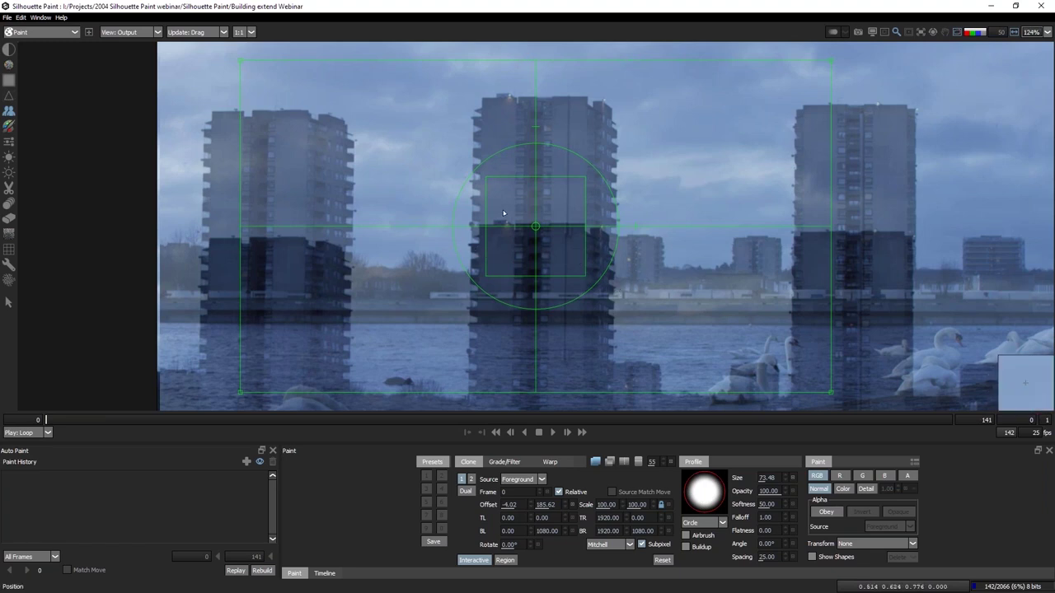
Draw a clone region around the middle tower and try distorting the overlay by the region's top-left corner.
click(475, 560)
click(505, 559)
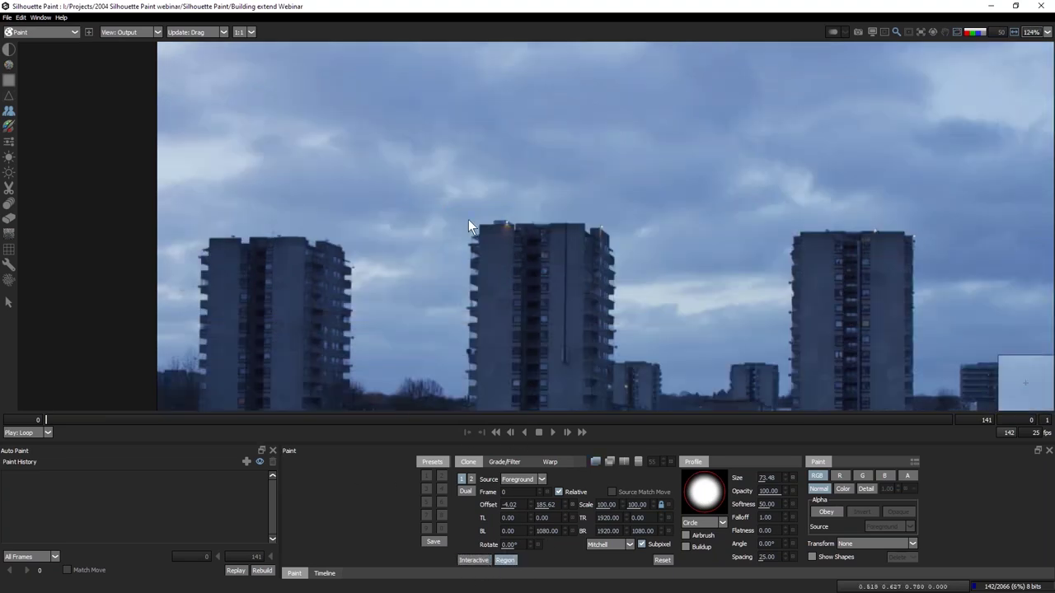
drag(453, 205, 625, 417)
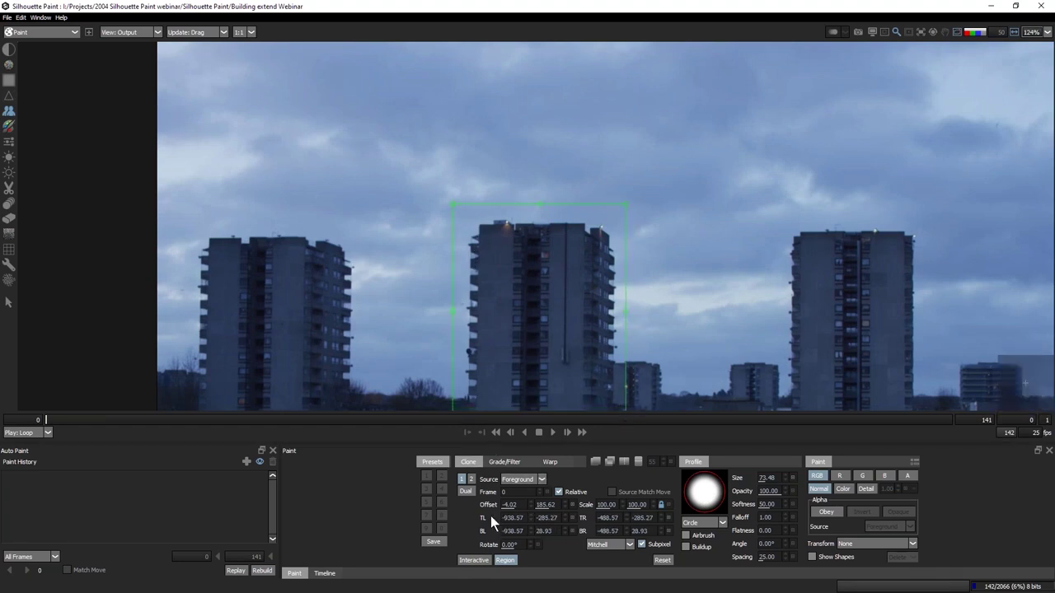
click(473, 560)
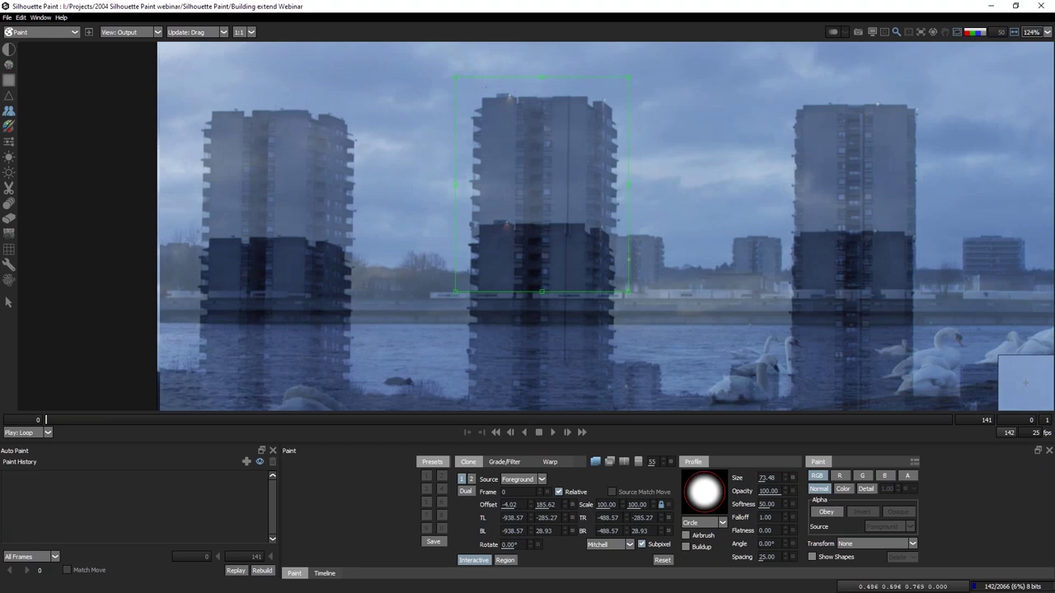
drag(453, 80, 471, 95)
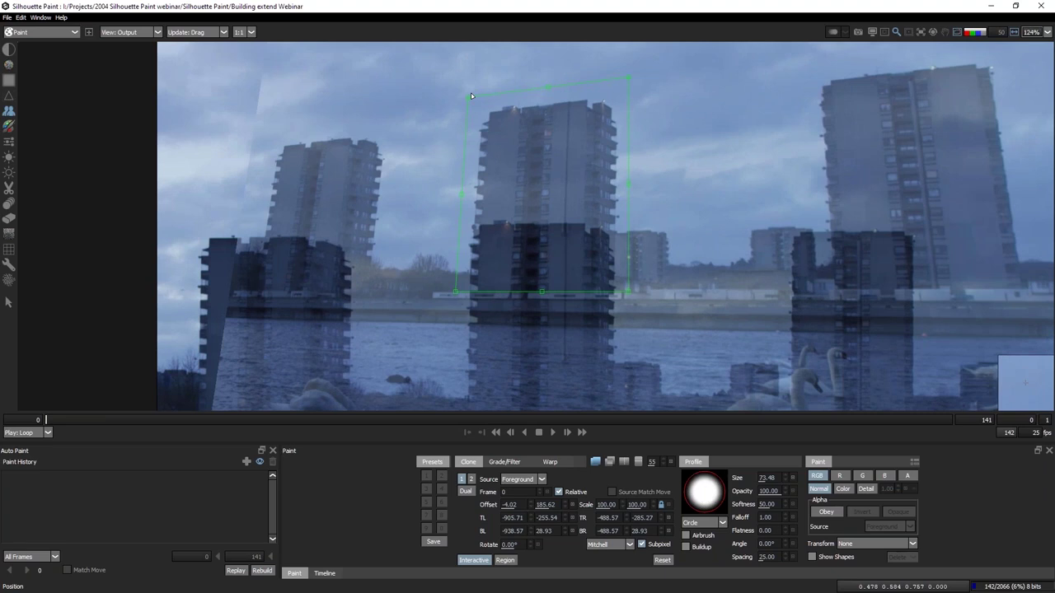
click(476, 563)
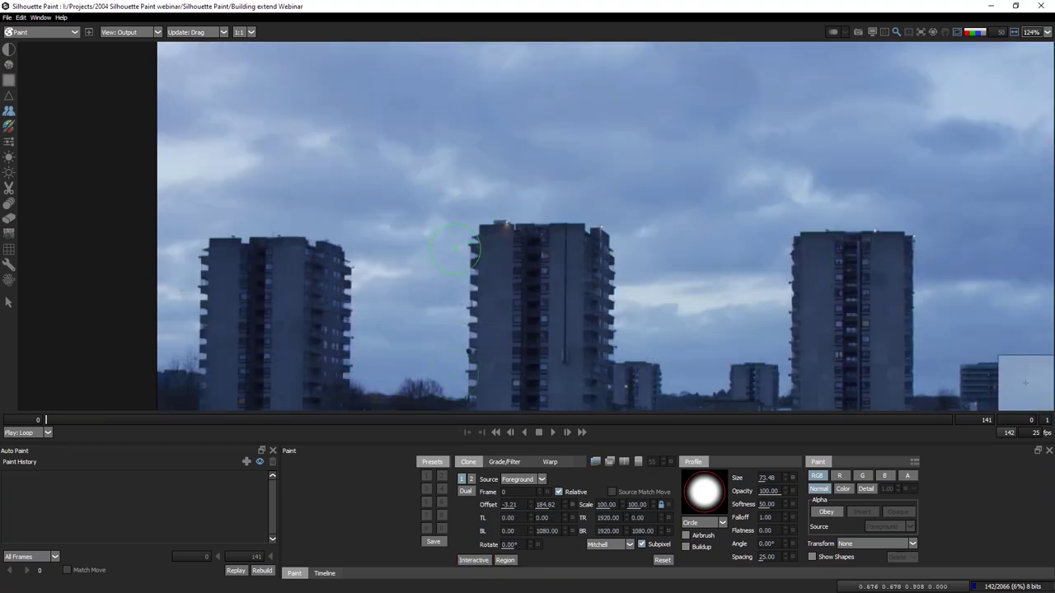
Extend the middle tower upwards with clone strokes at an offset of -3.21, 184.82.
mouse_move(520, 265)
mouse_down()
mouse_move(492, 201)
mouse_move(494, 107)
mouse_move(596, 115)
mouse_move(595, 253)
mouse_move(570, 129)
mouse_move(522, 227)
mouse_move(504, 188)
mouse_move(518, 173)
mouse_move(527, 228)
mouse_move(585, 212)
mouse_move(535, 324)
mouse_move(496, 286)
mouse_move(548, 256)
mouse_up()
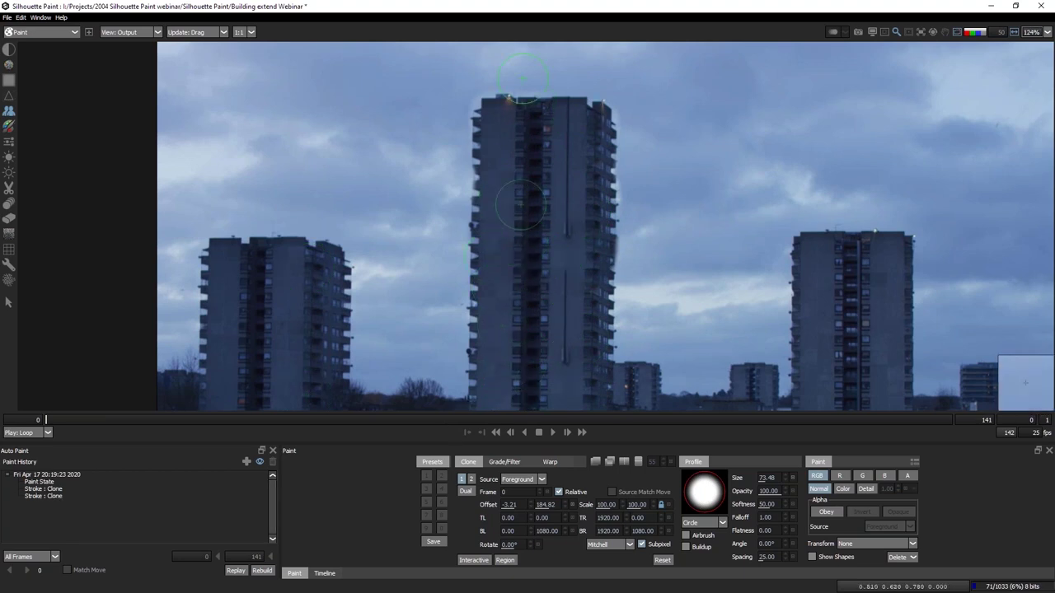
mouse_move(571, 267)
mouse_down()
mouse_move(589, 243)
mouse_move(594, 255)
mouse_up()
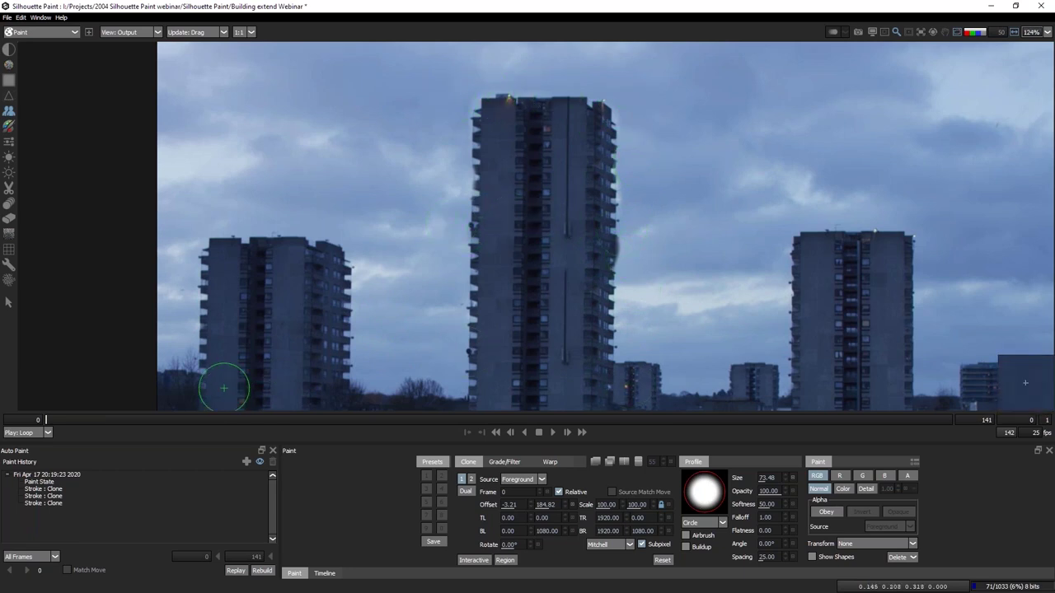
drag(486, 174, 493, 198)
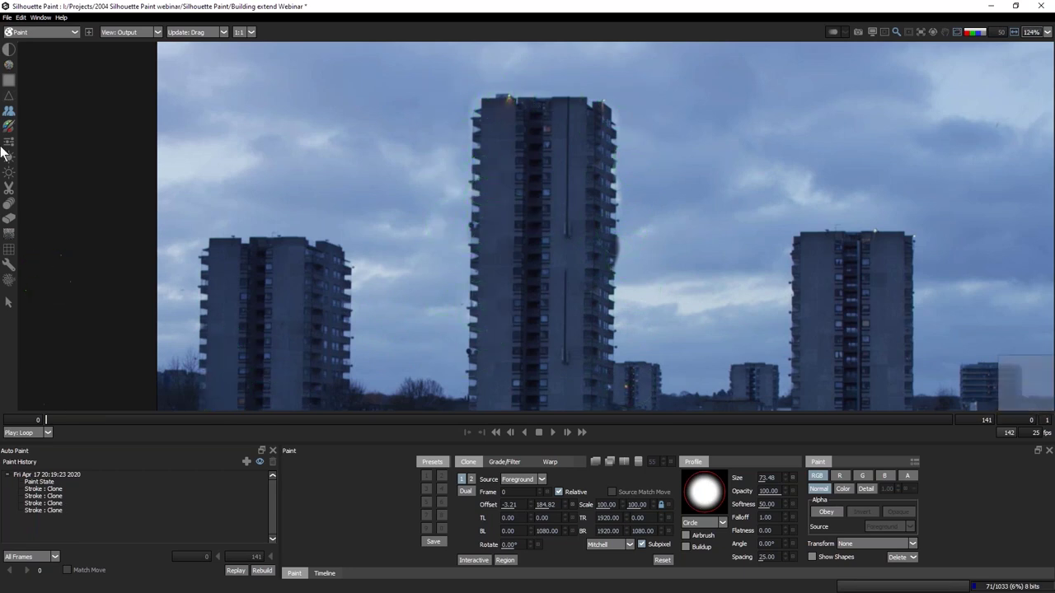
Erase the overpainted sky along both sides of the extended tower using the Eraser at size 26.07.
click(9, 218)
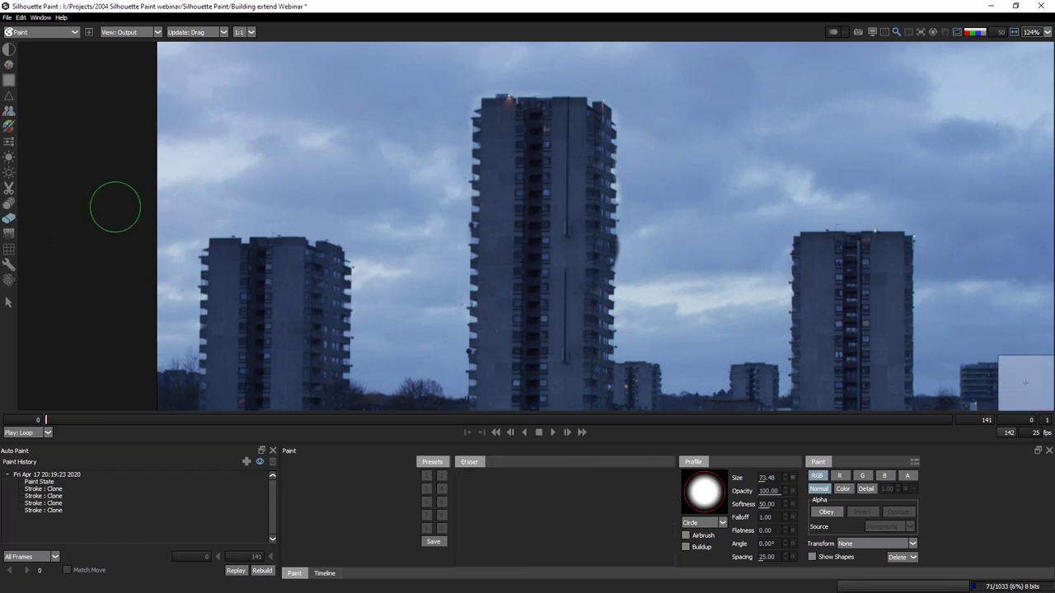
drag(645, 201, 635, 267)
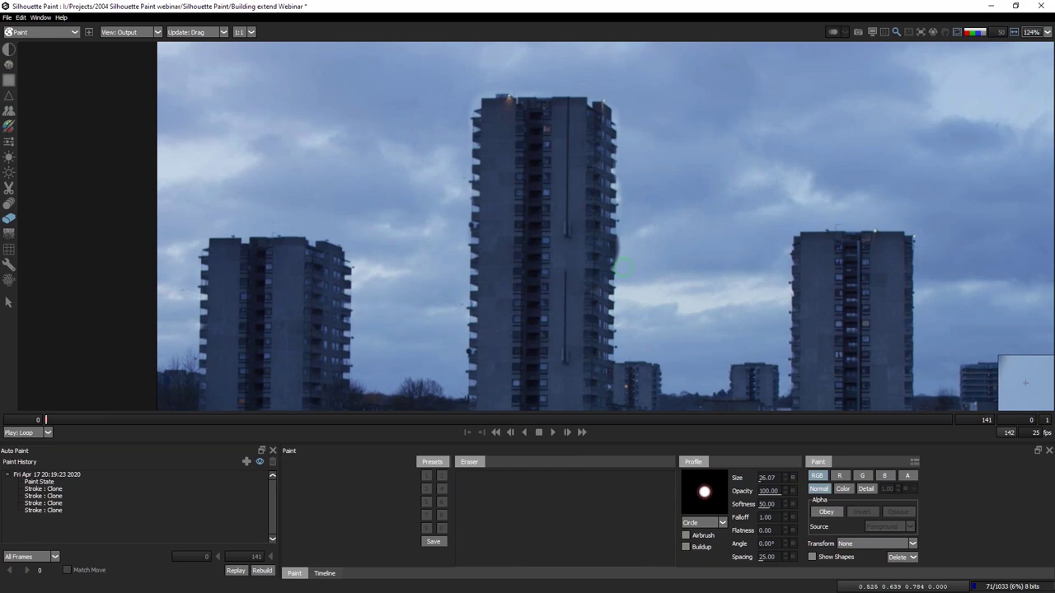
drag(631, 120, 619, 107)
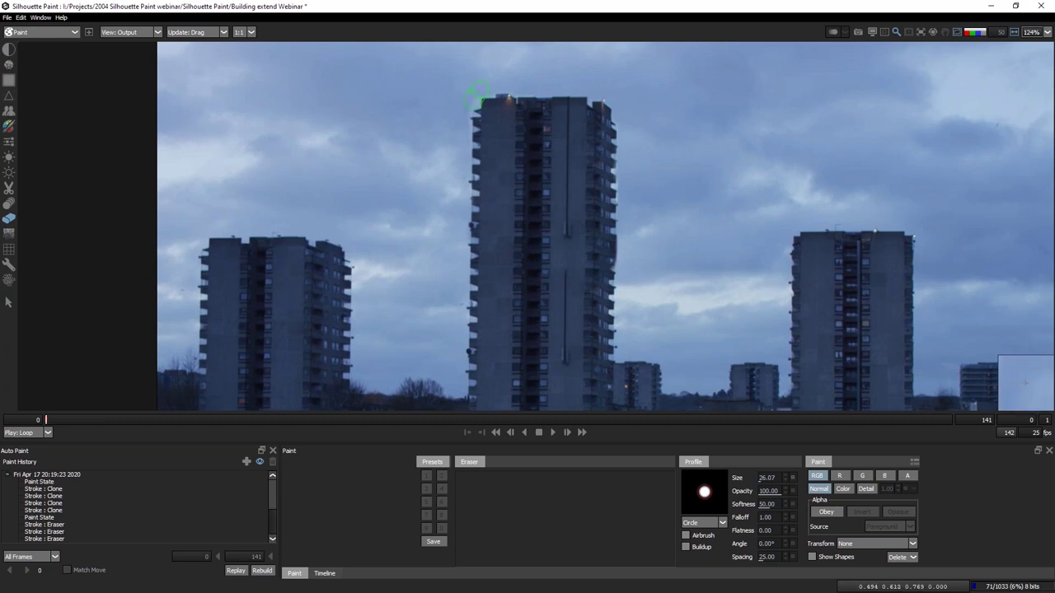
drag(464, 105, 459, 274)
drag(462, 216, 463, 220)
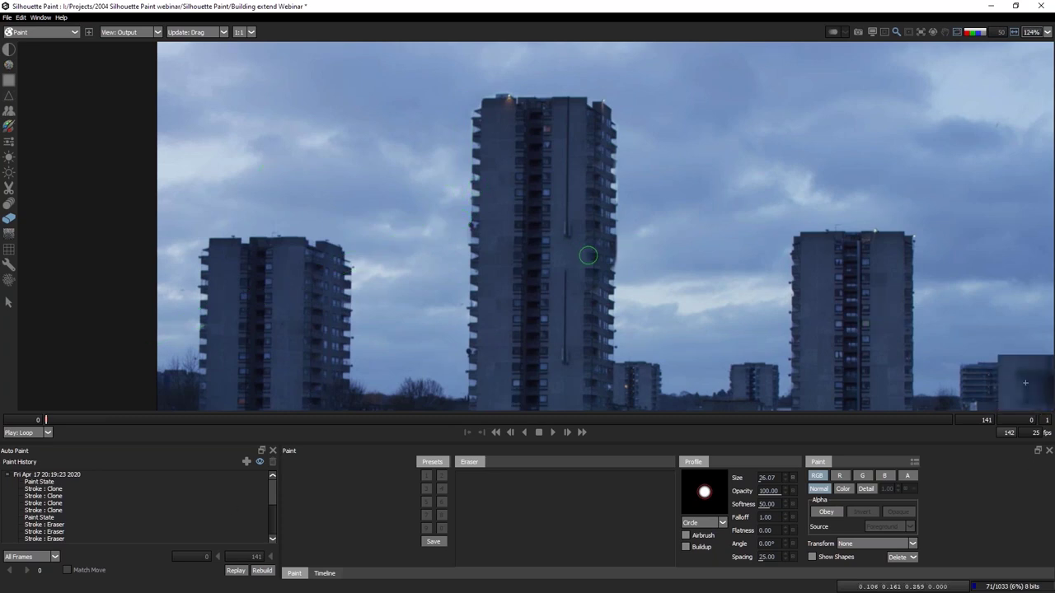
Compare the painted Output view of the whole shot with the original Foreground view.
scroll(588, 255, down, 2)
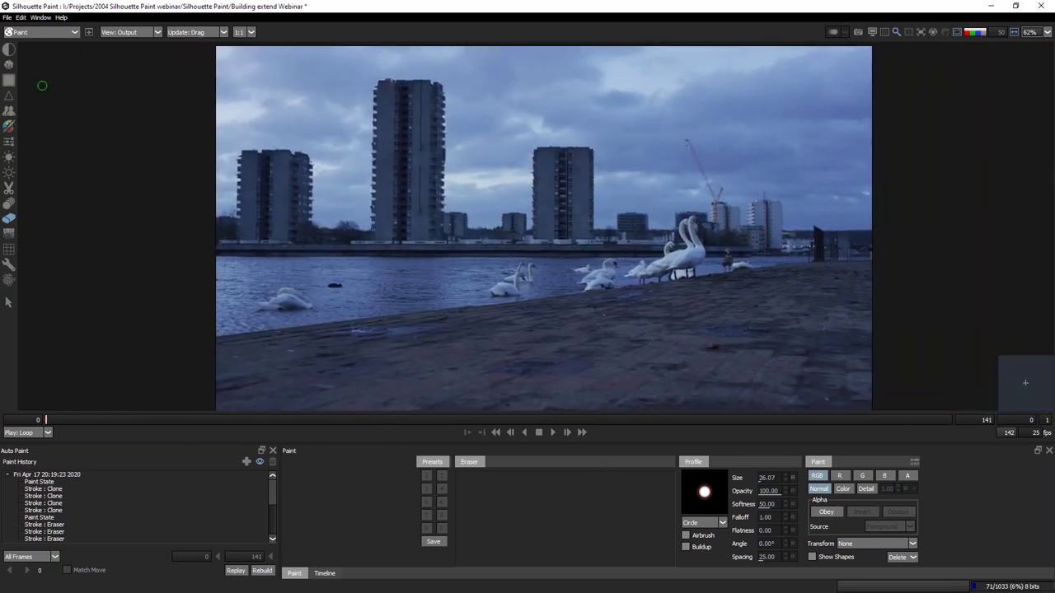
click(130, 32)
click(138, 49)
click(146, 35)
click(145, 42)
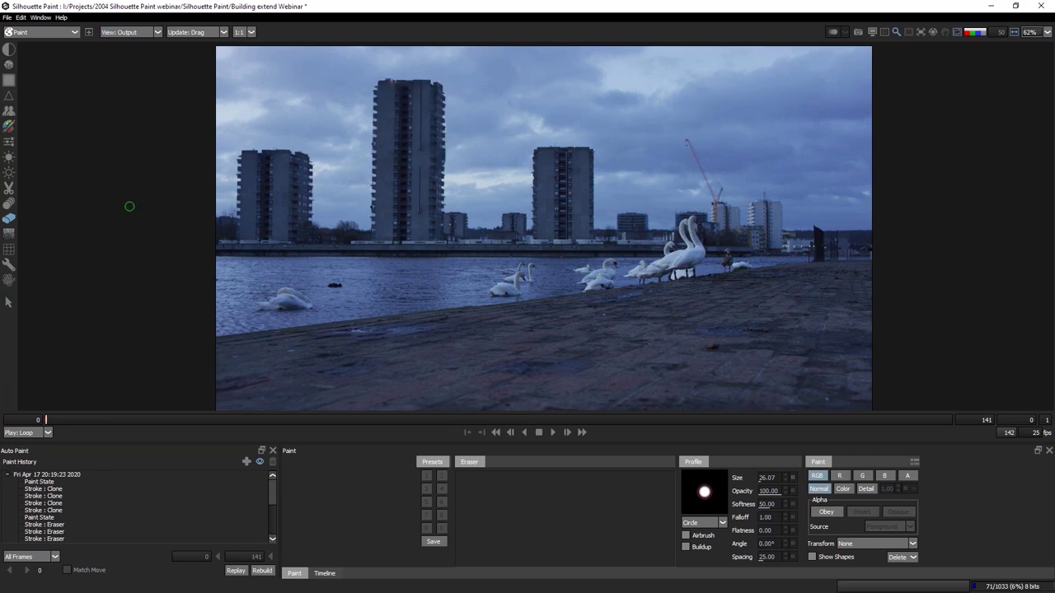
key(f)
key(f)
key(f)
key(f)
key(f)
key(f)
key(f)
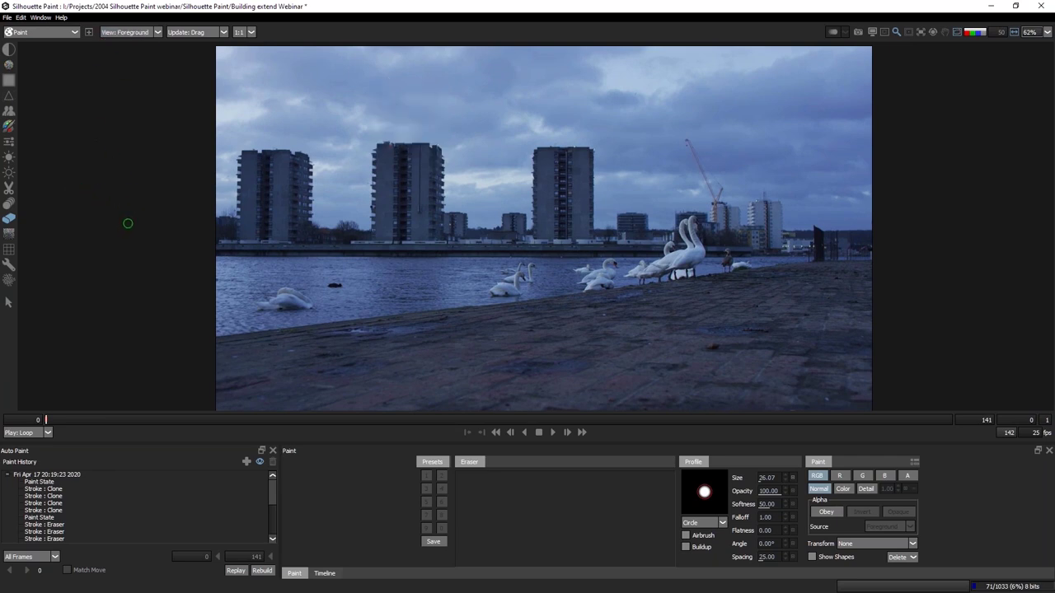
key(f)
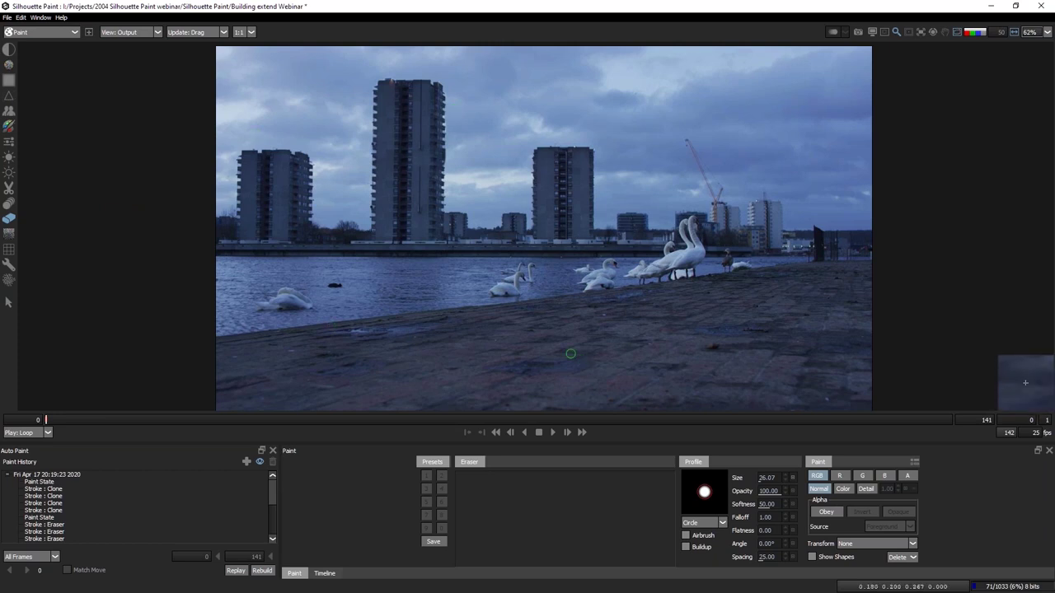
Compare frame 1 with the painted frame 0 and review frame 0's strokes in the paint history.
click(51, 420)
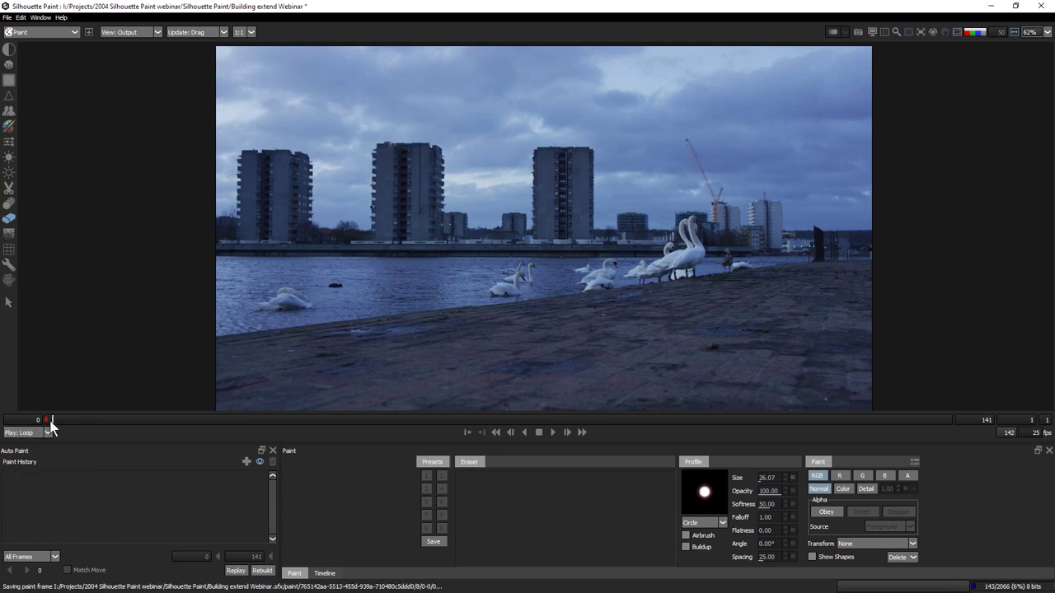
click(39, 420)
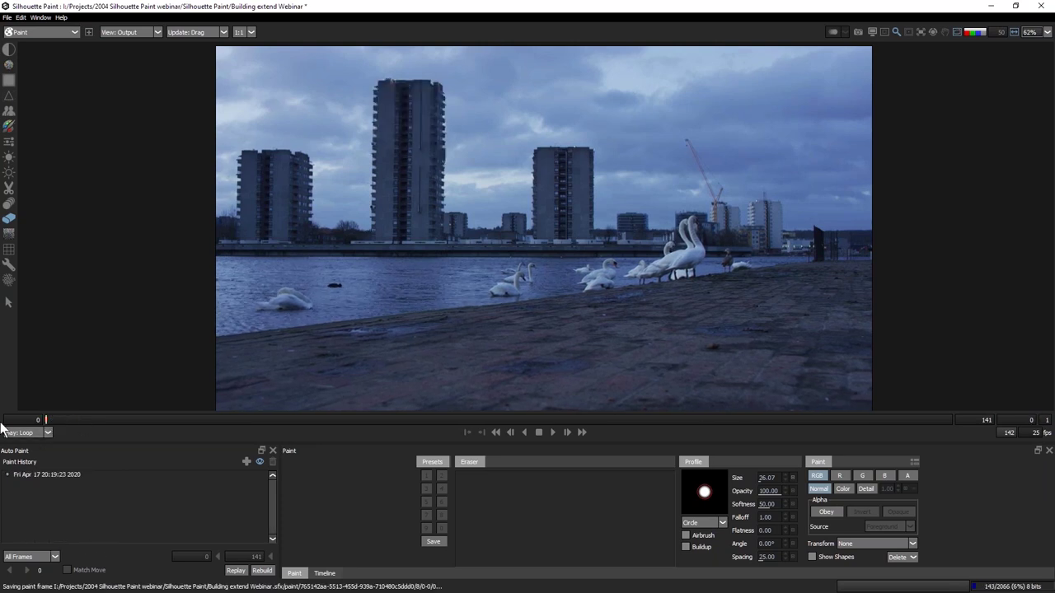
click(8, 477)
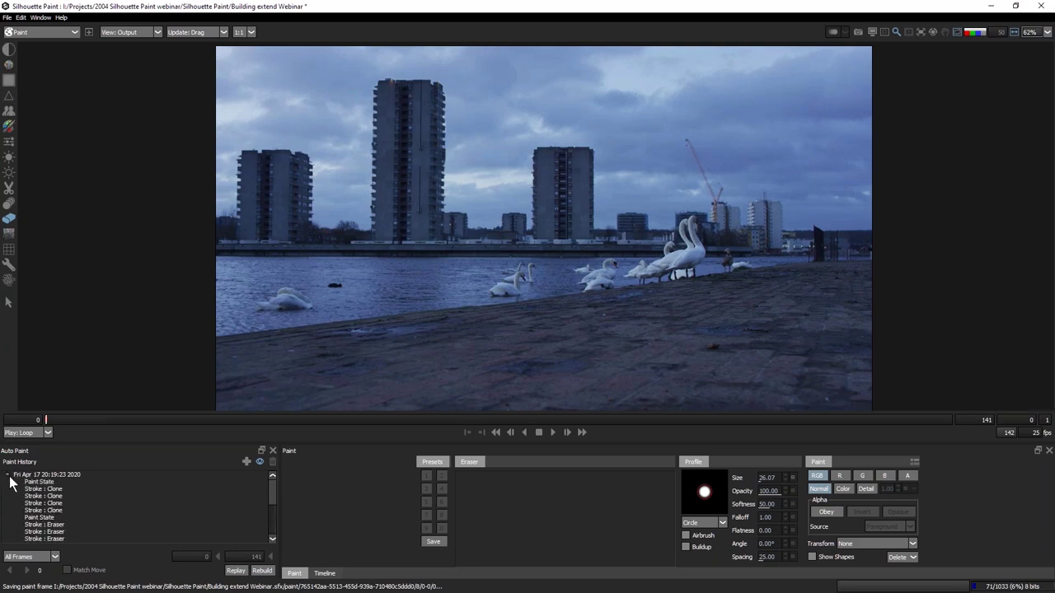
mouse_move(272, 492)
mouse_down()
mouse_move(275, 532)
mouse_move(272, 480)
mouse_up()
Play the shot from its beginning and return to frame 0.
drag(46, 423, 7, 422)
click(552, 432)
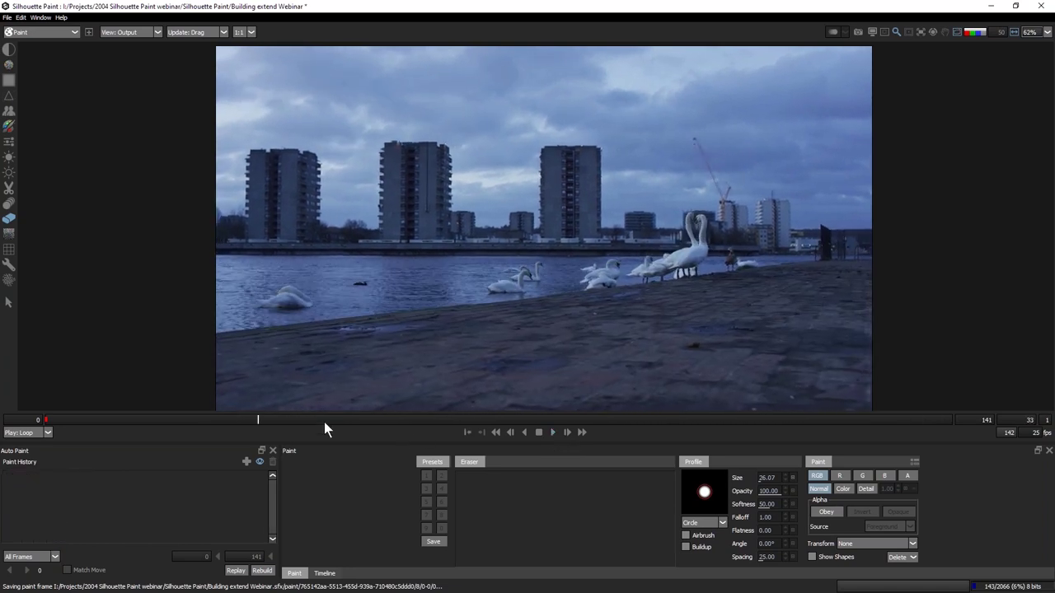
click(25, 420)
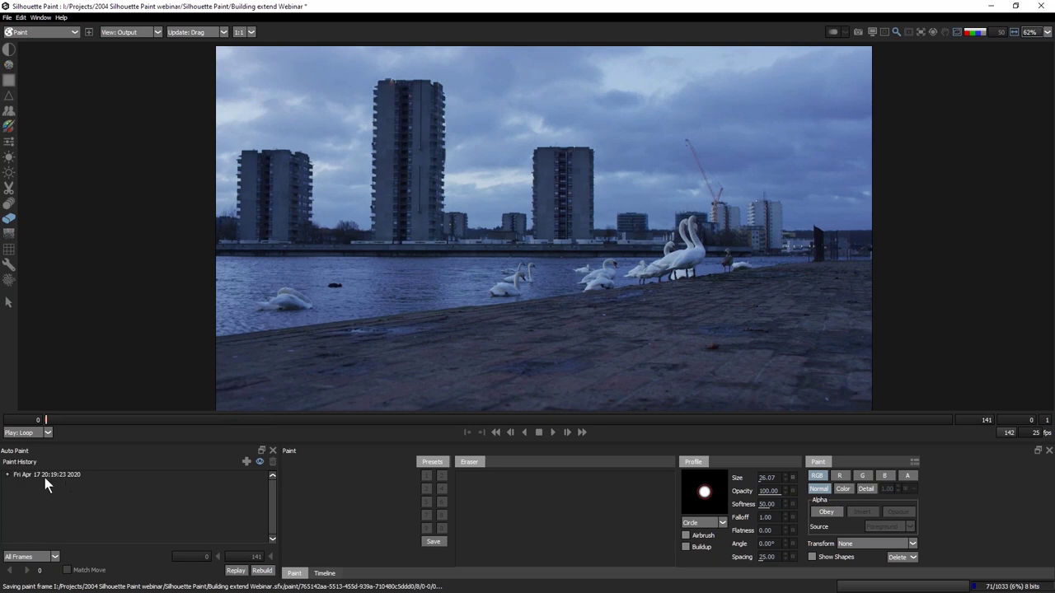
Select the recorded paint event in the history and set its Auto Paint frame range to Work.
click(44, 475)
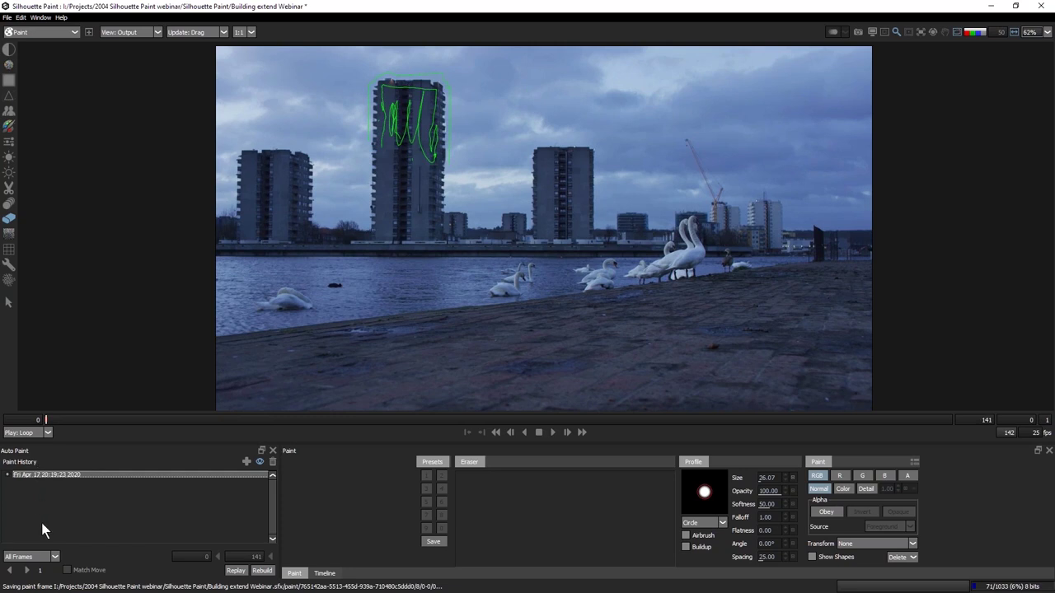
click(44, 558)
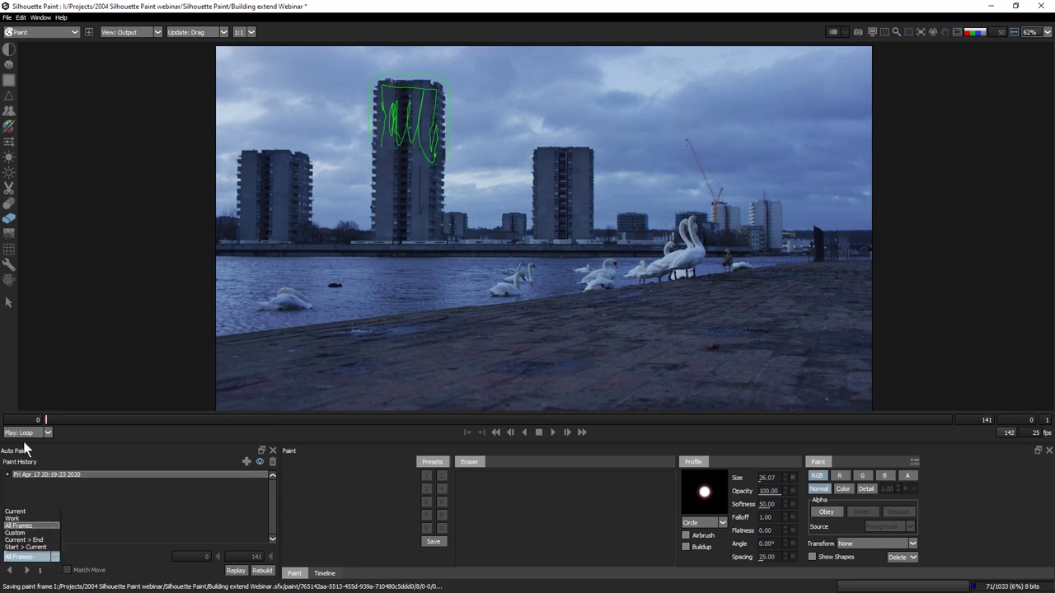
click(40, 518)
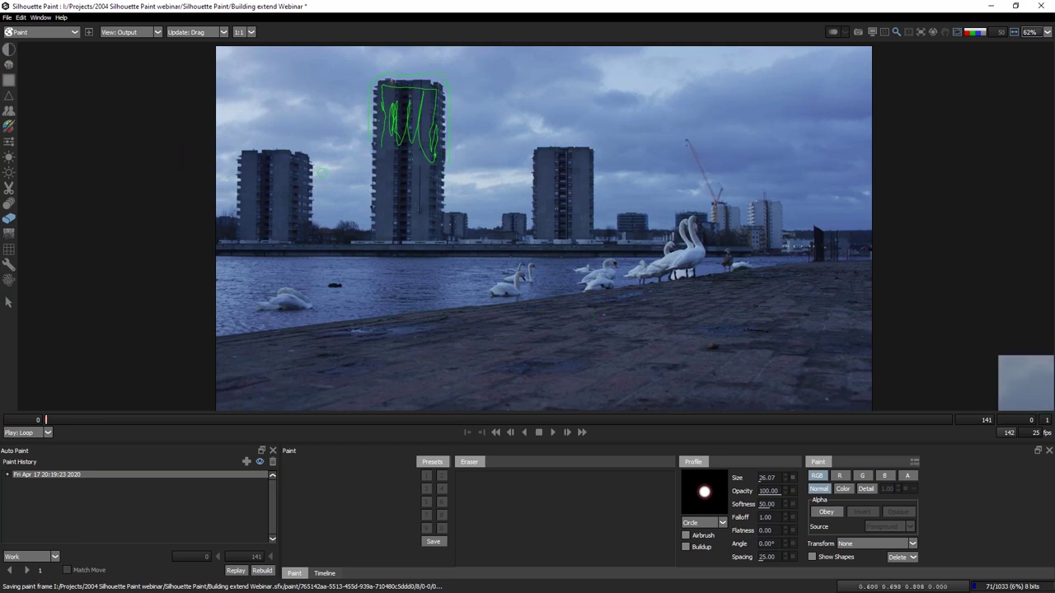
Switch to the Roto node and draw a square shape over each of the three foreground tower blocks.
click(69, 32)
click(37, 55)
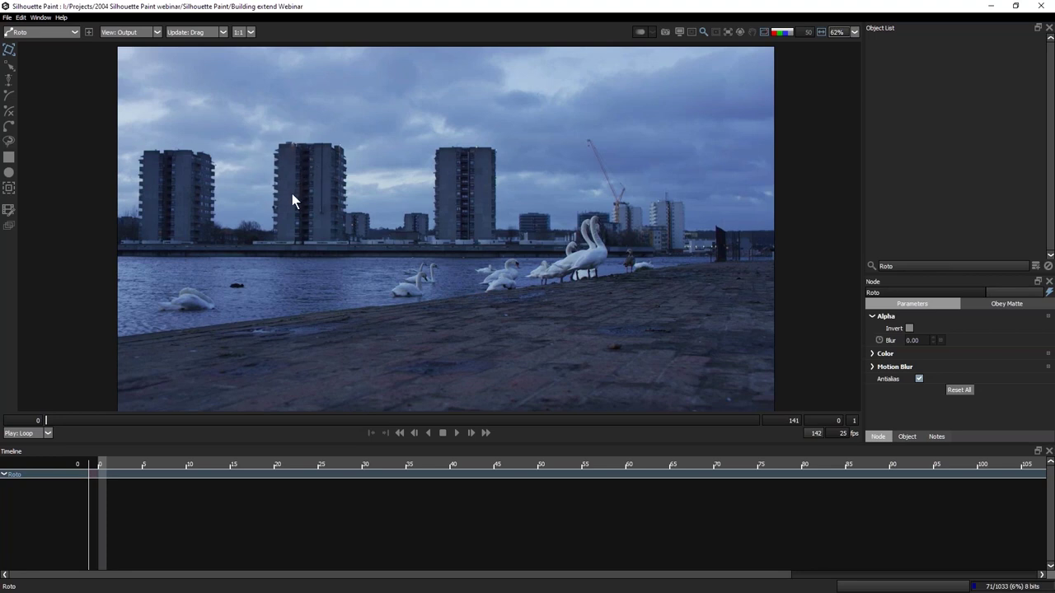
click(9, 158)
drag(277, 142, 337, 243)
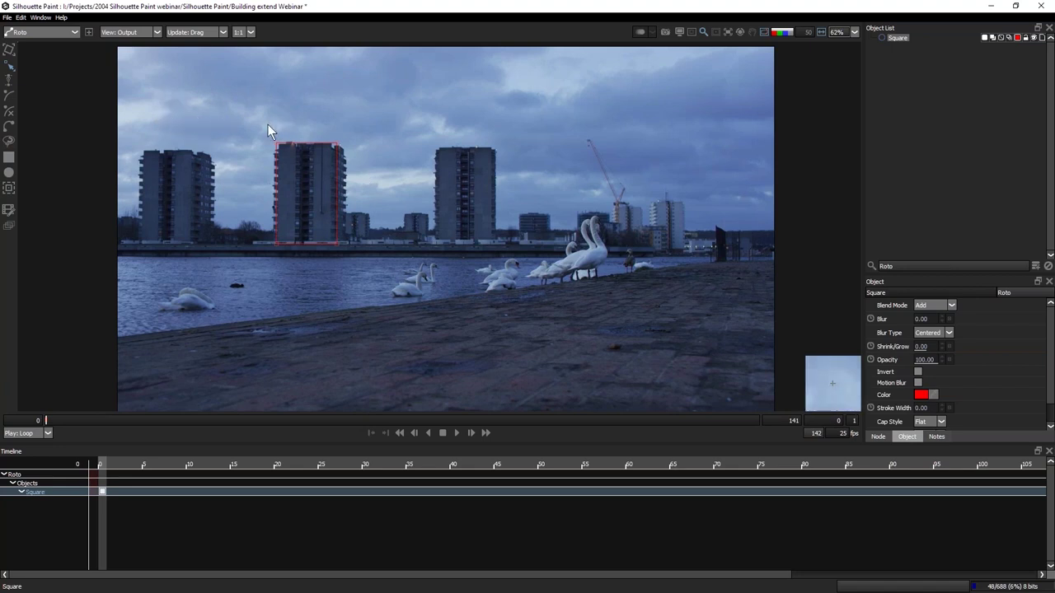
click(8, 157)
drag(140, 151, 197, 247)
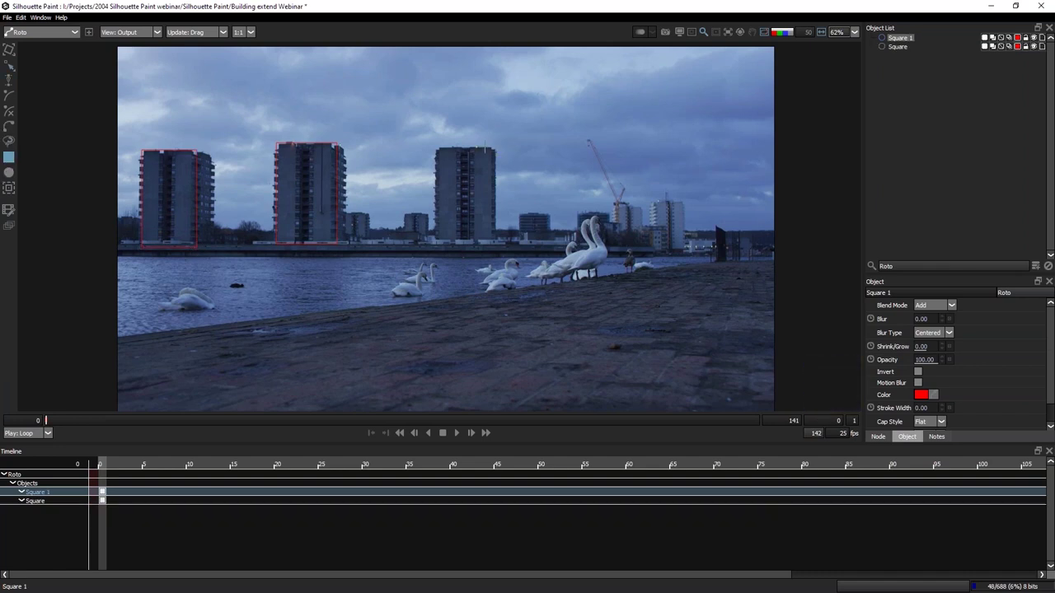
drag(435, 146, 498, 247)
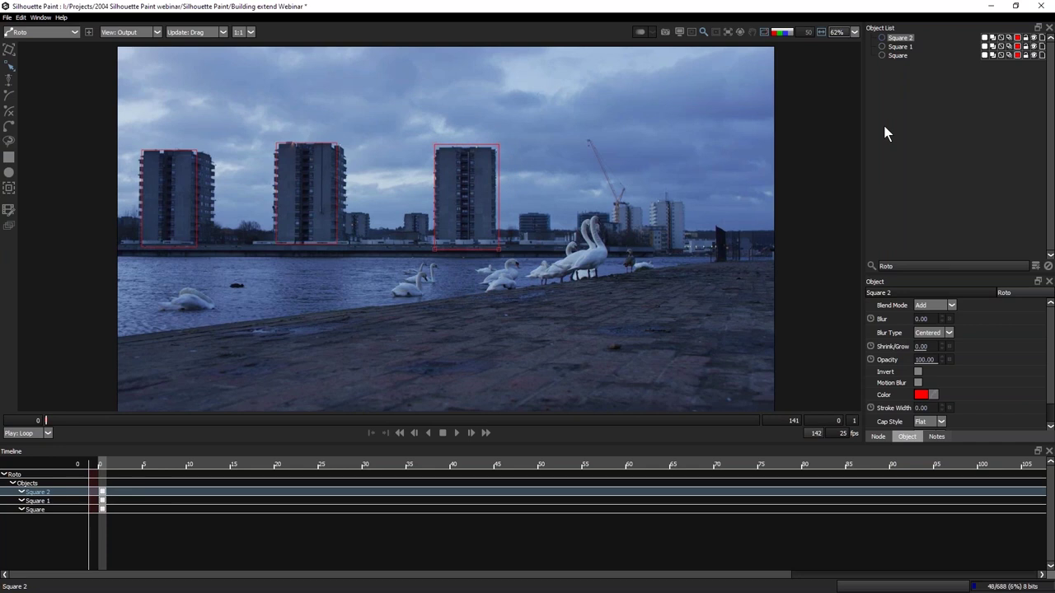
Group the three square shapes in a new layer named Buildings FG.
click(896, 55)
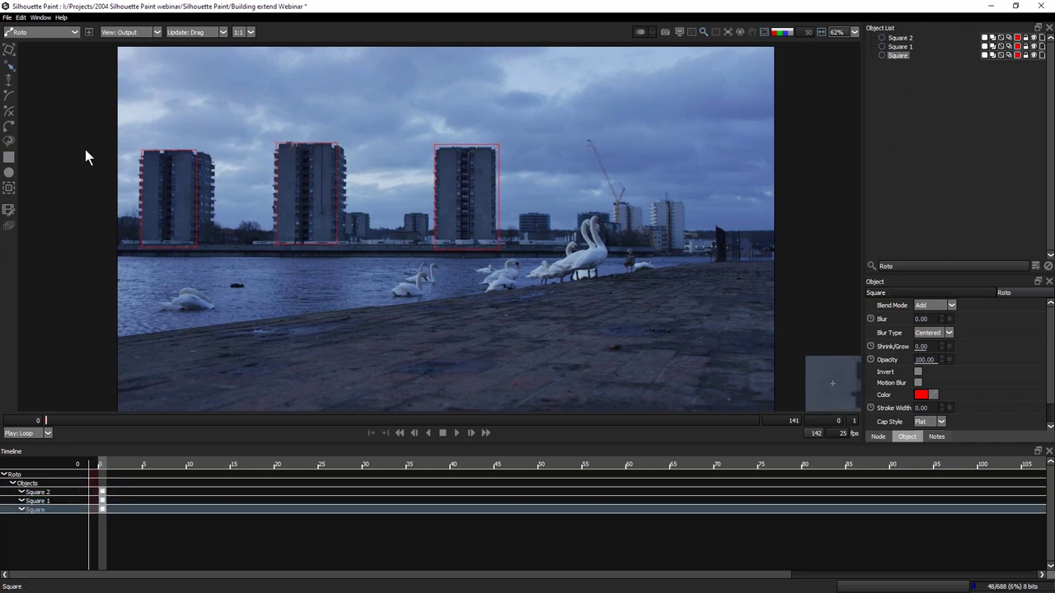
shift+click(902, 38)
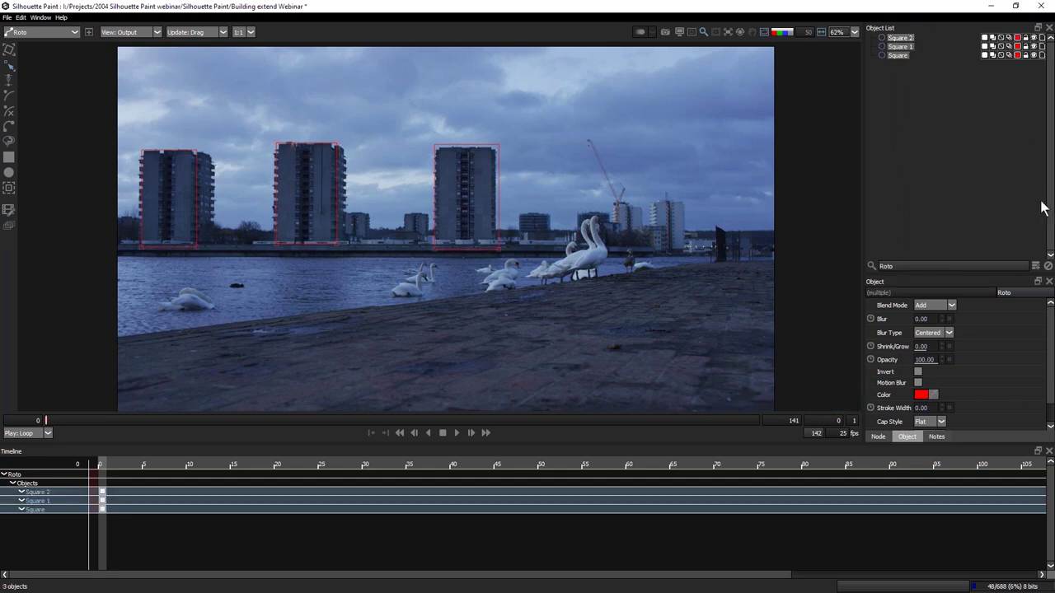
click(1036, 265)
click(899, 55)
key(ctrl+a)
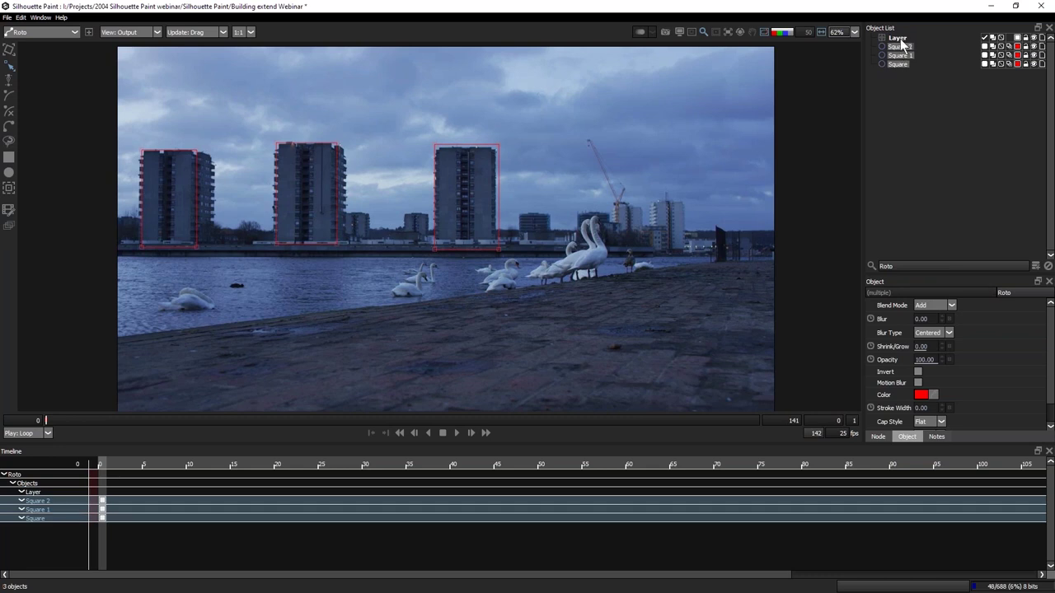
drag(884, 47, 900, 41)
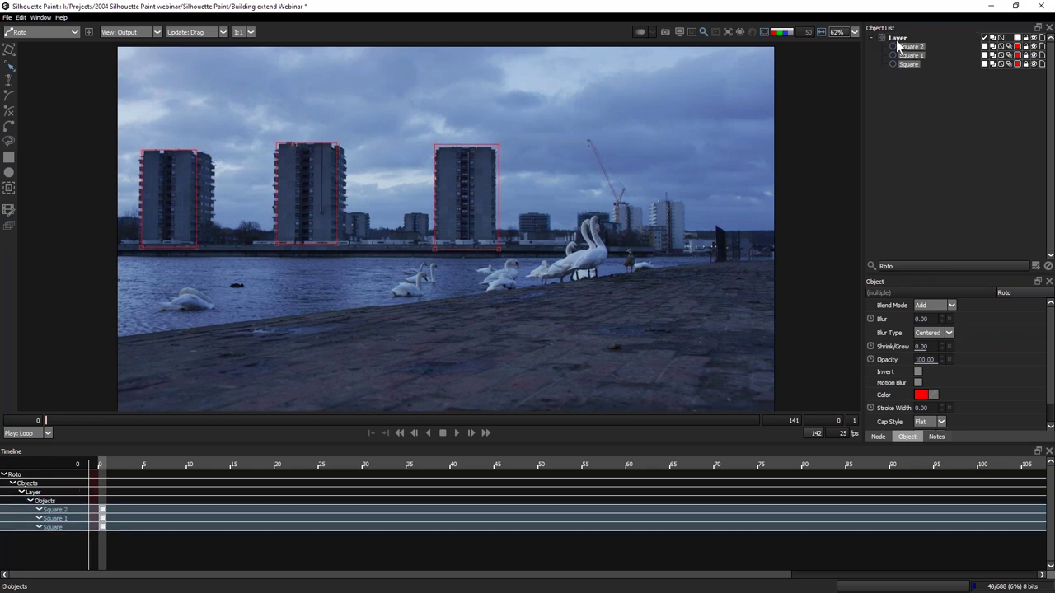
click(900, 42)
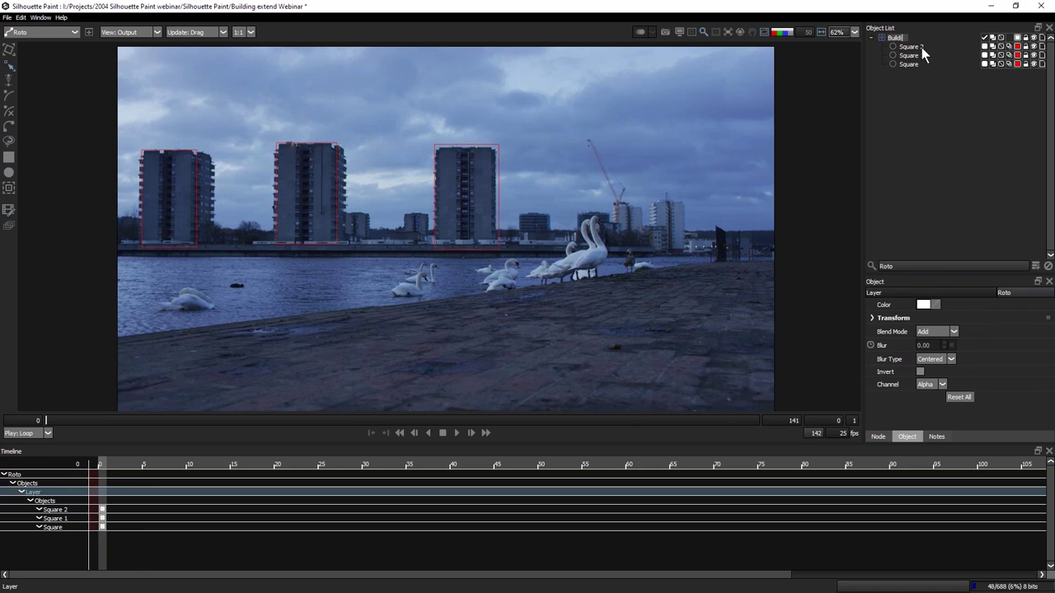
key(Return)
Track the Buildings FG layer forward through the shot with the Mocha Tracker.
click(8, 189)
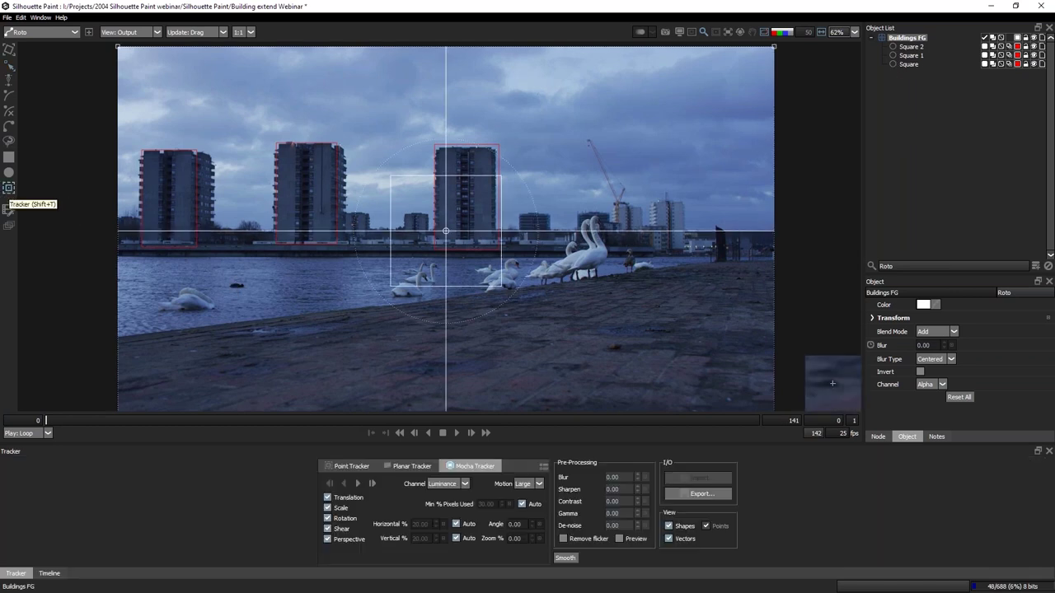
click(349, 465)
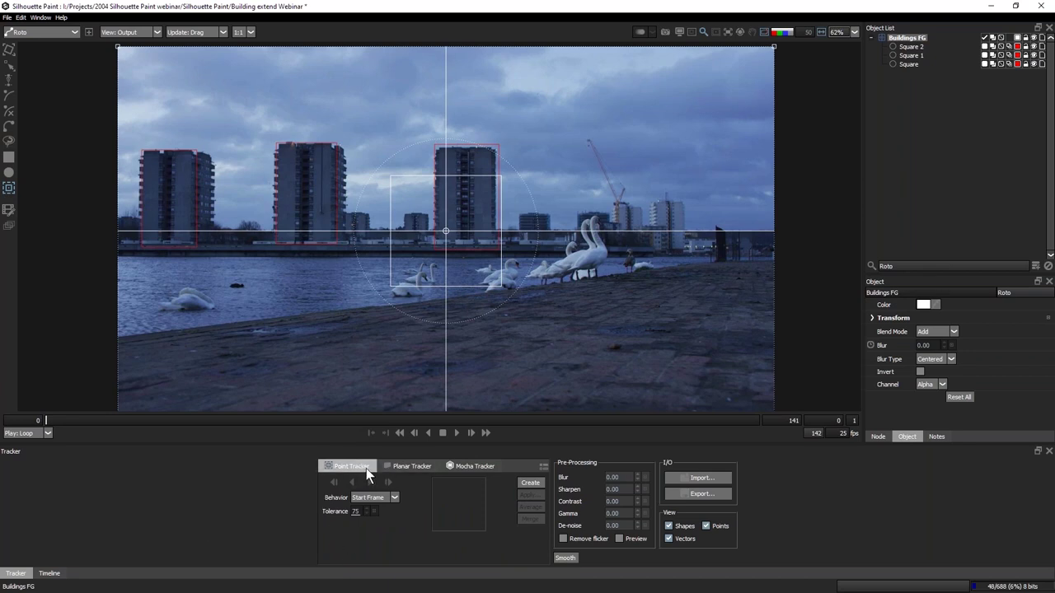
click(414, 469)
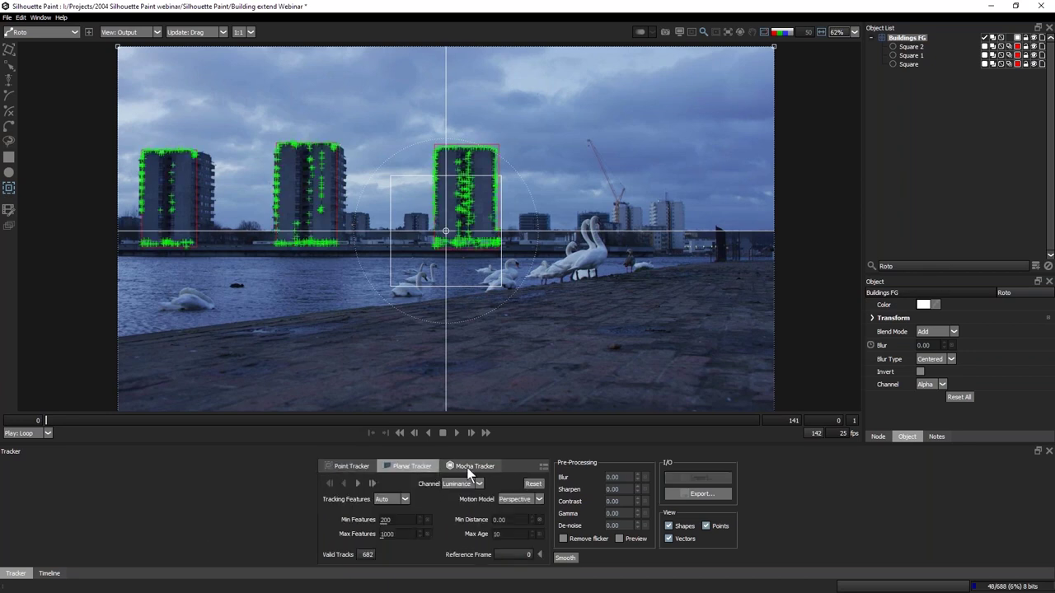
click(477, 468)
click(431, 469)
click(475, 465)
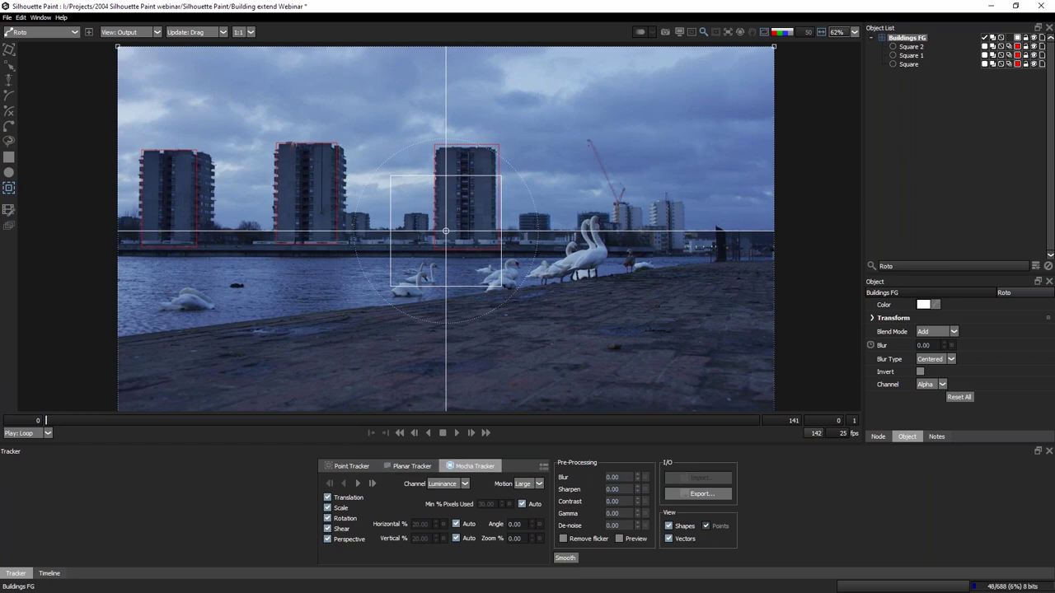
click(360, 483)
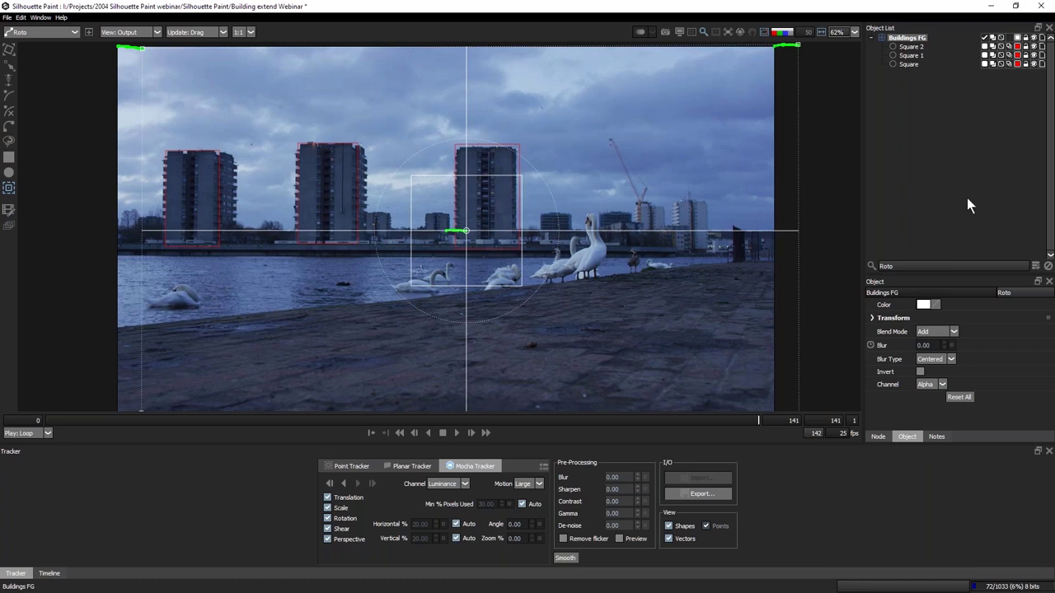
Stabilize the view on the active layer, play the shot to check the building track, and return to frame 0.
click(728, 33)
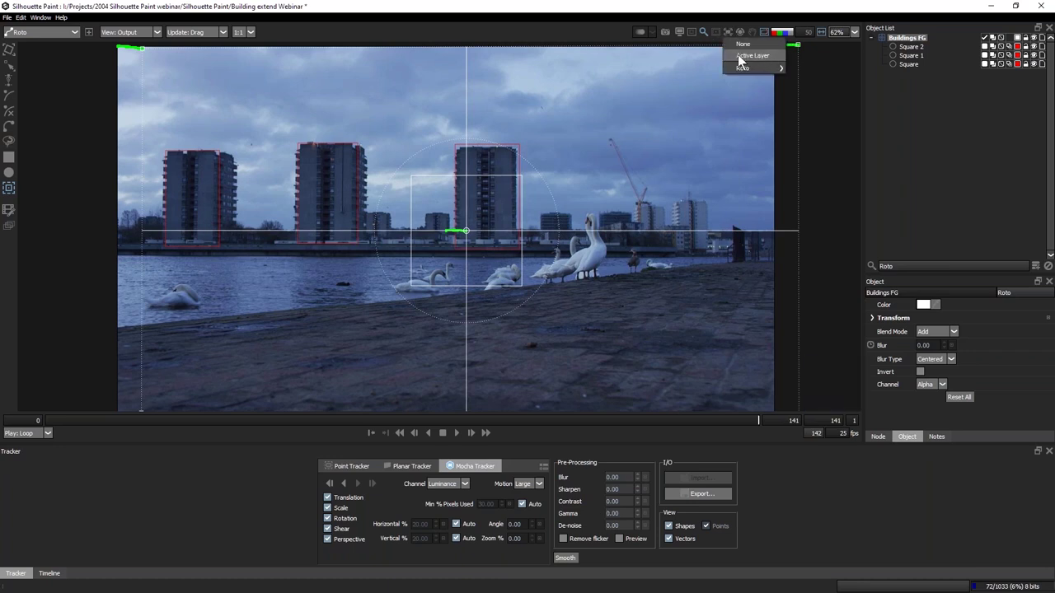
click(750, 56)
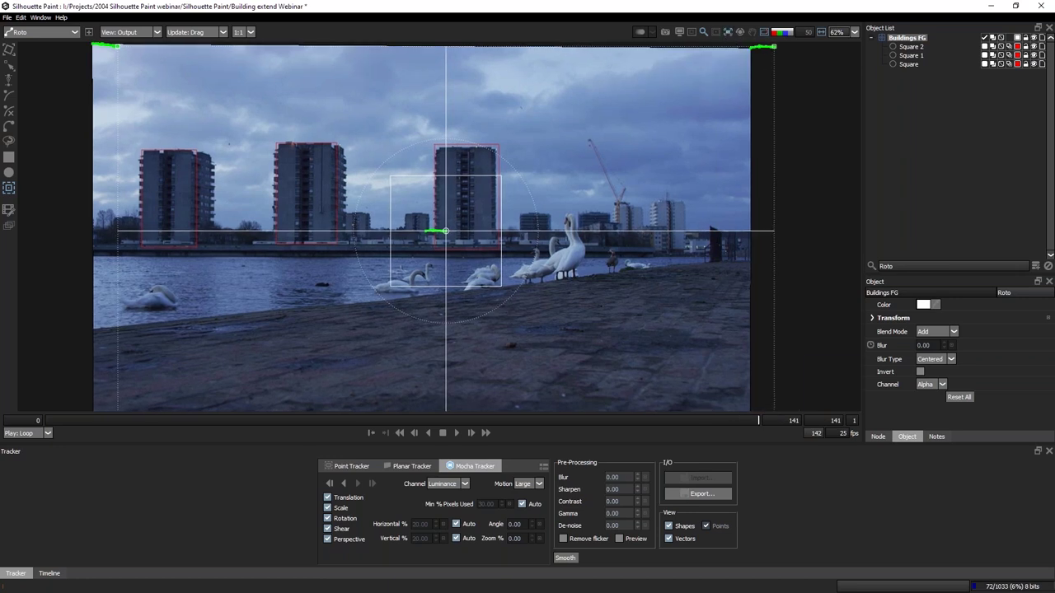
click(457, 432)
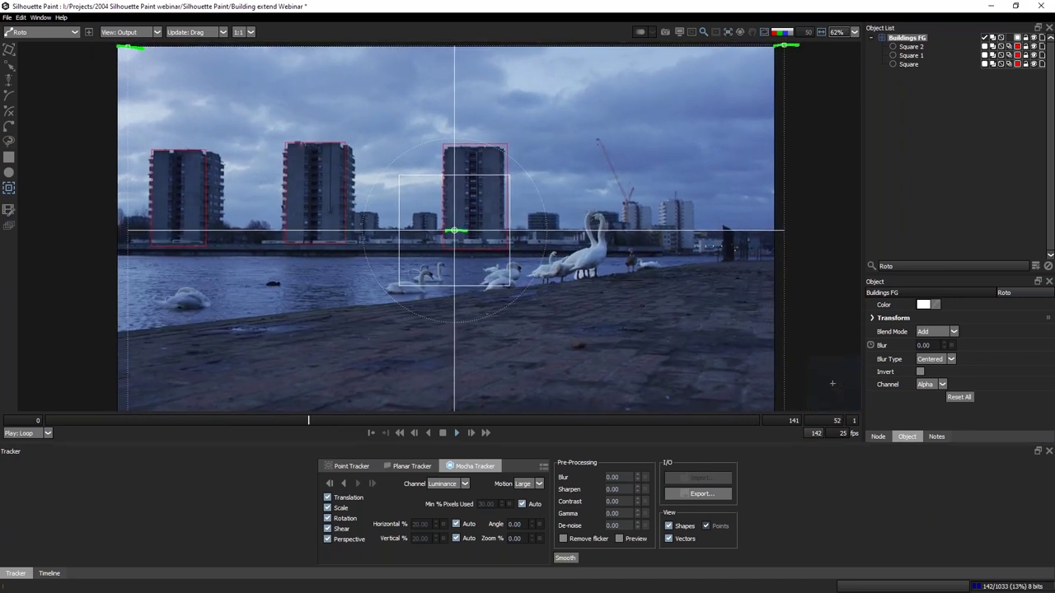
click(447, 435)
click(66, 420)
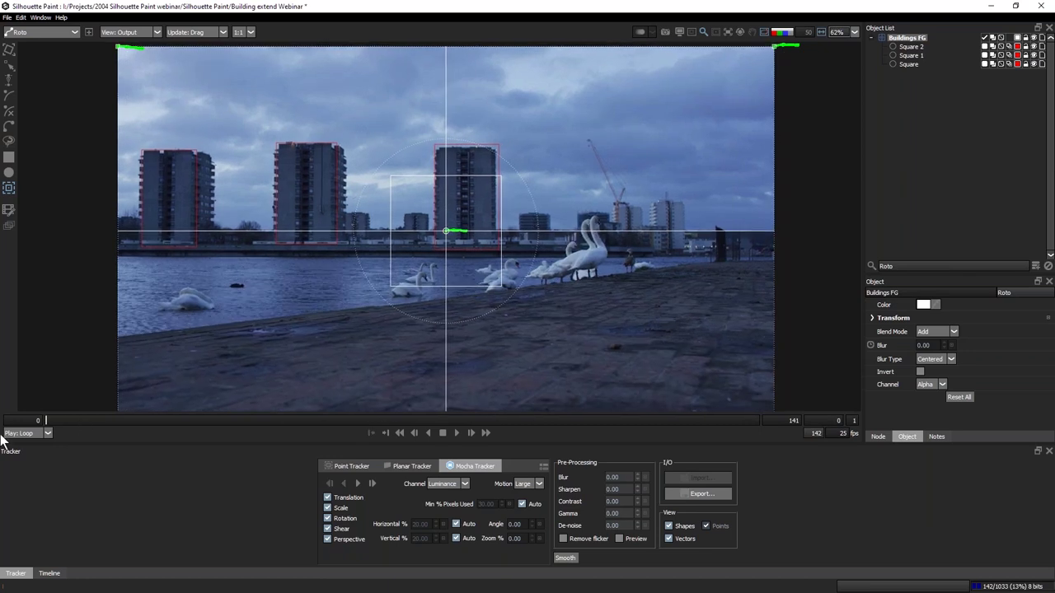
Switch to the Paint node and set the paint transform to the Buildings FG layer.
click(70, 34)
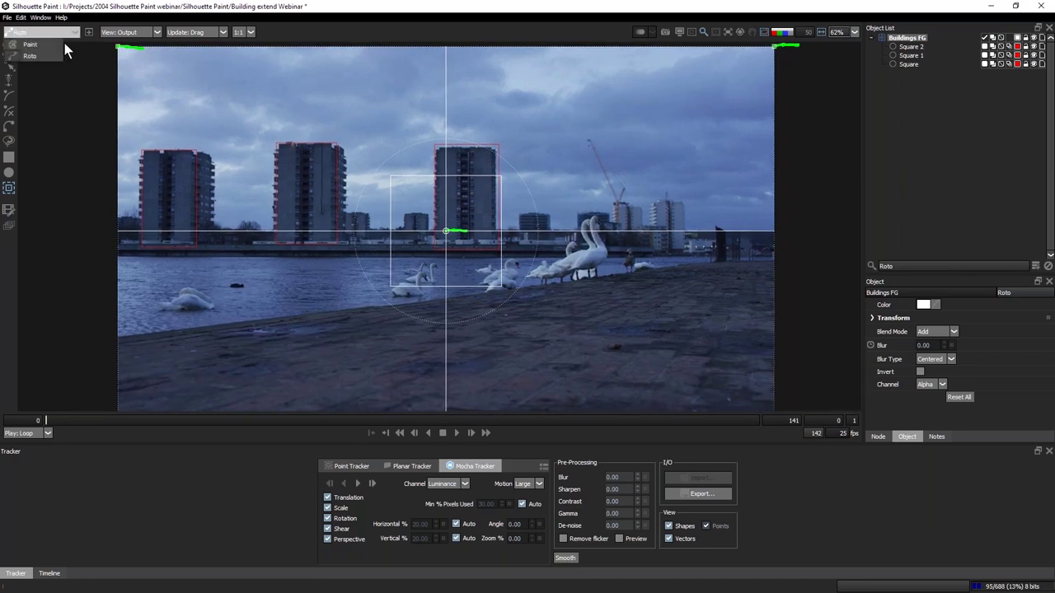
click(31, 44)
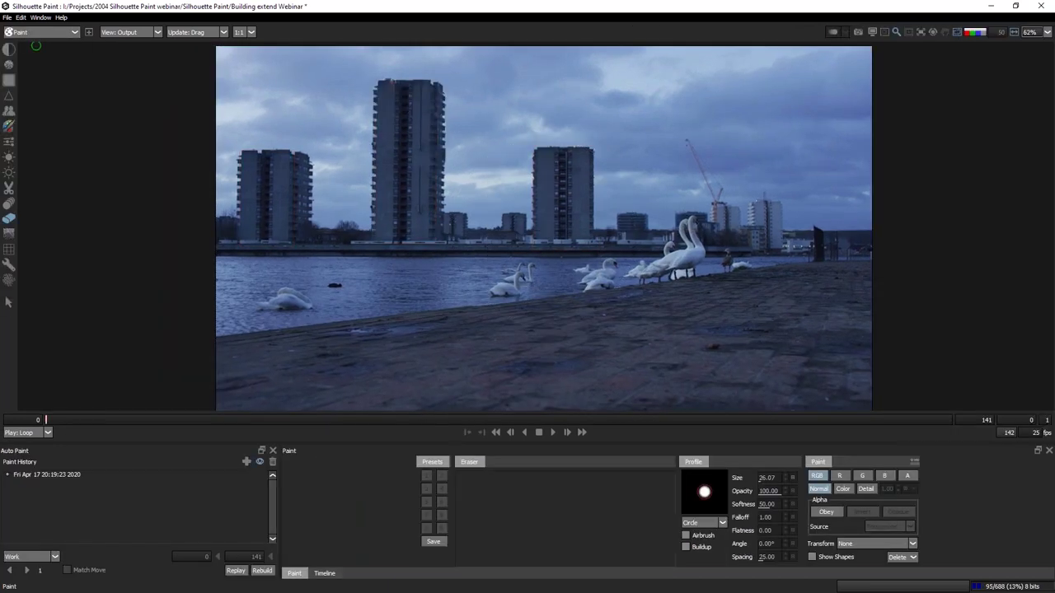
click(851, 544)
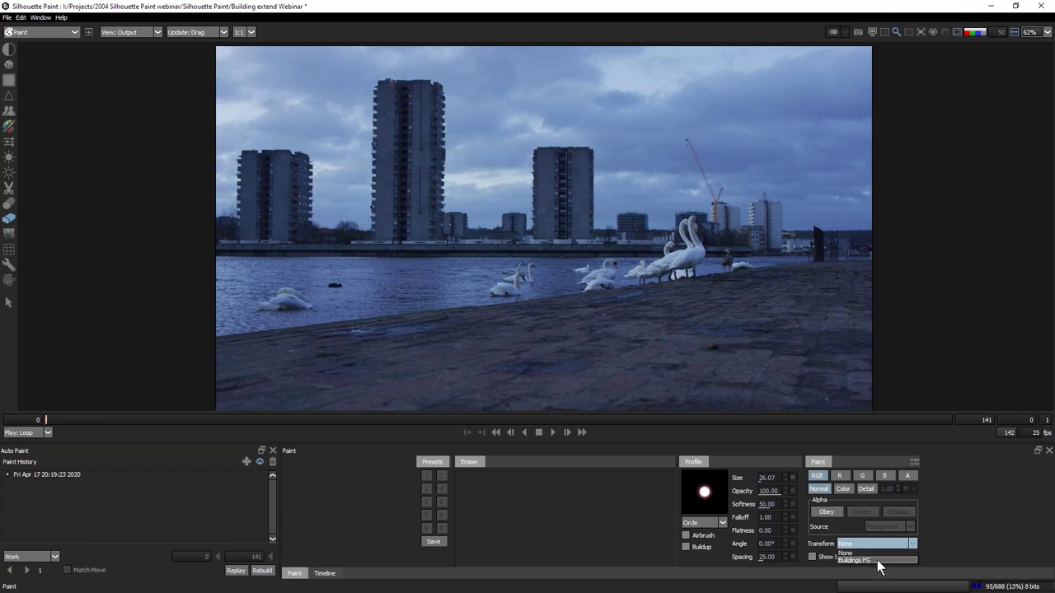
click(881, 562)
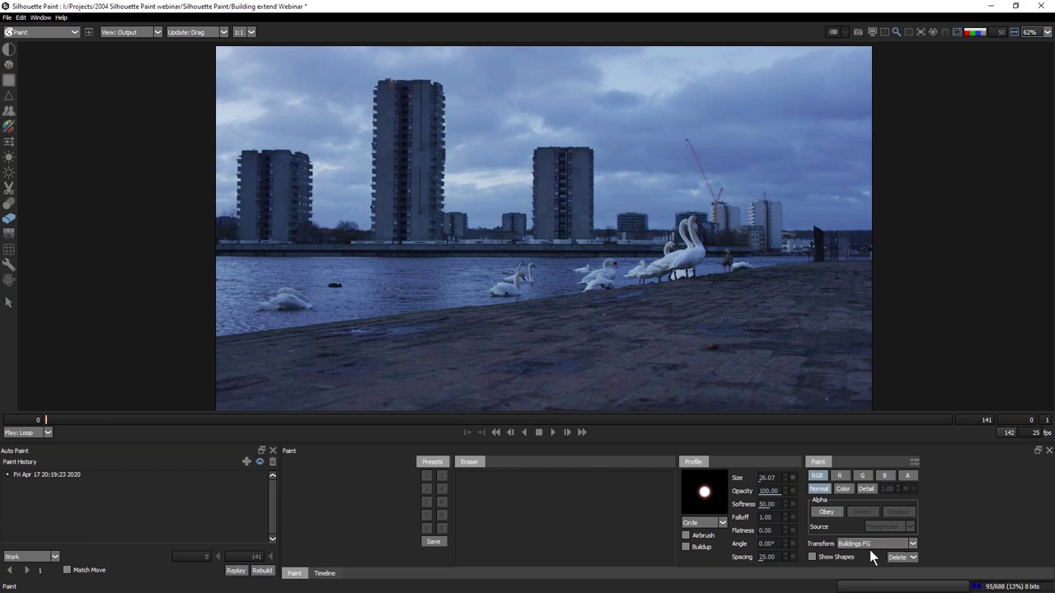
Rename the recorded paint event in the history to "Buildings extend".
click(20, 476)
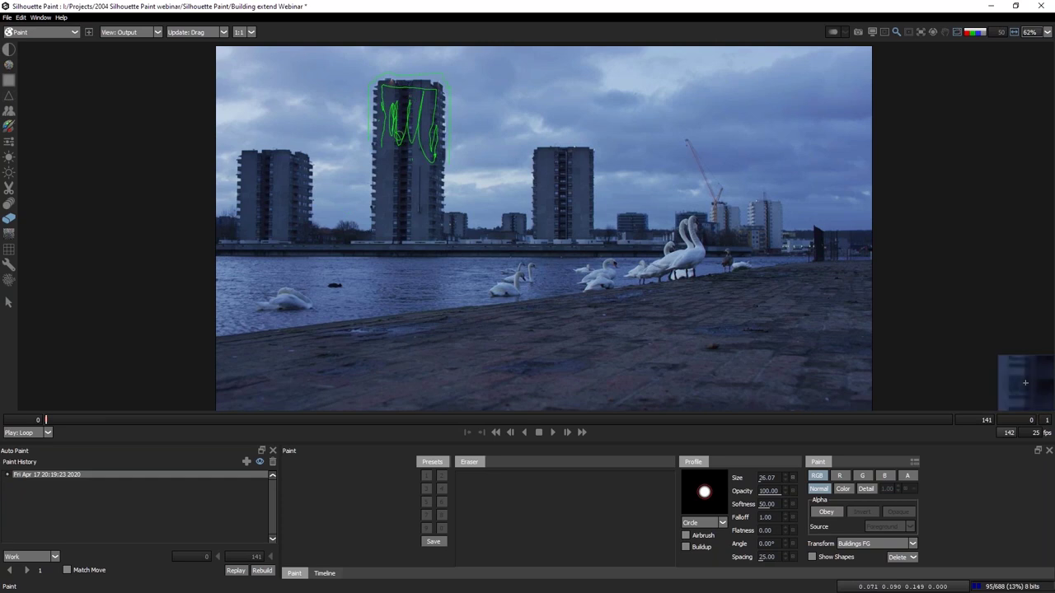
double_click(44, 473)
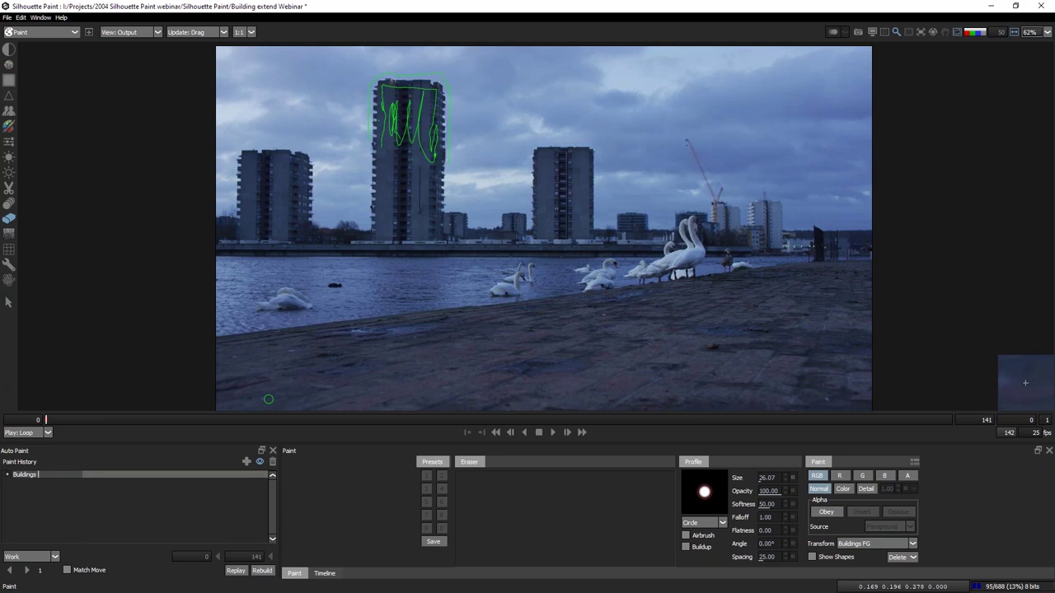
key(Return)
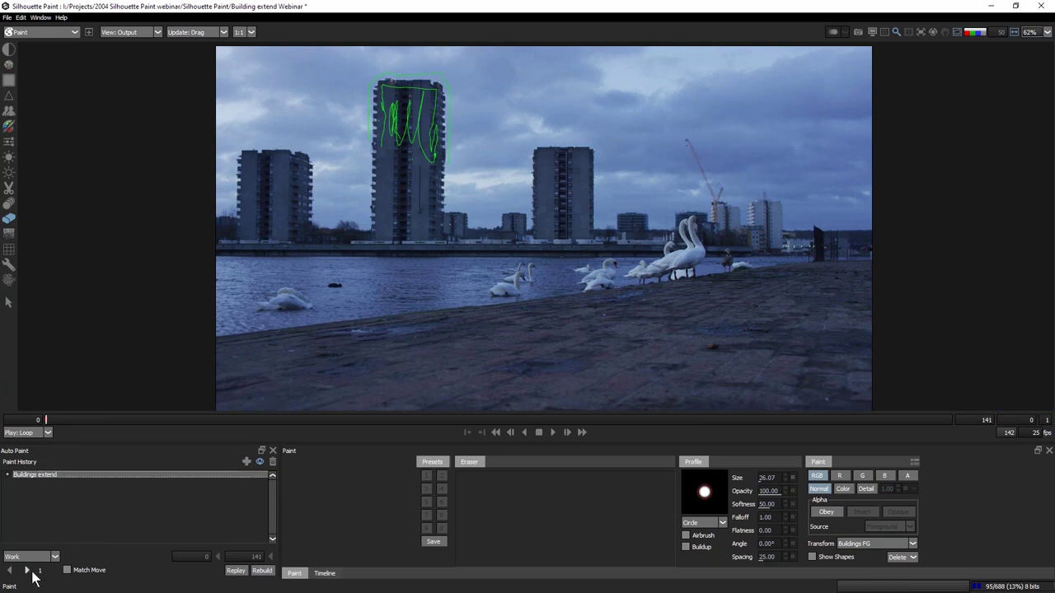
Enable Match Move, play the Buildings extend event across the Work range, and play the shot back to review it.
click(67, 570)
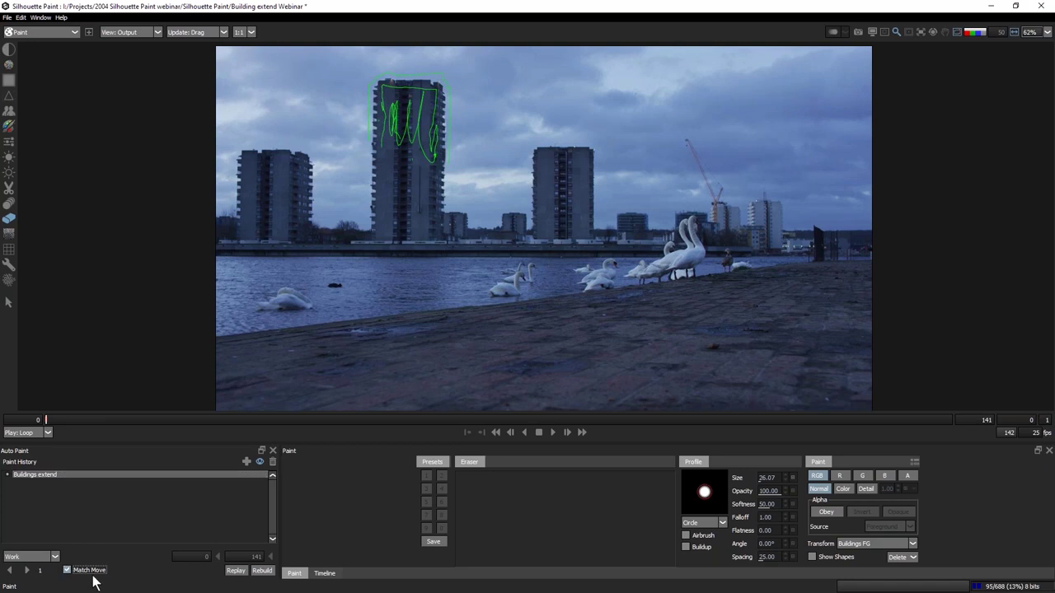
click(27, 570)
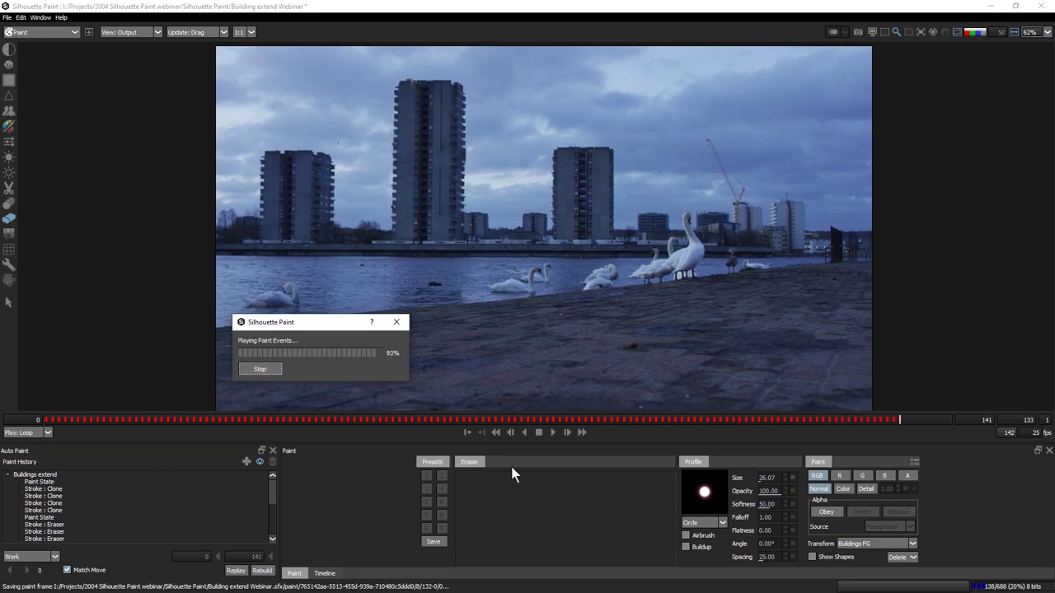
click(525, 434)
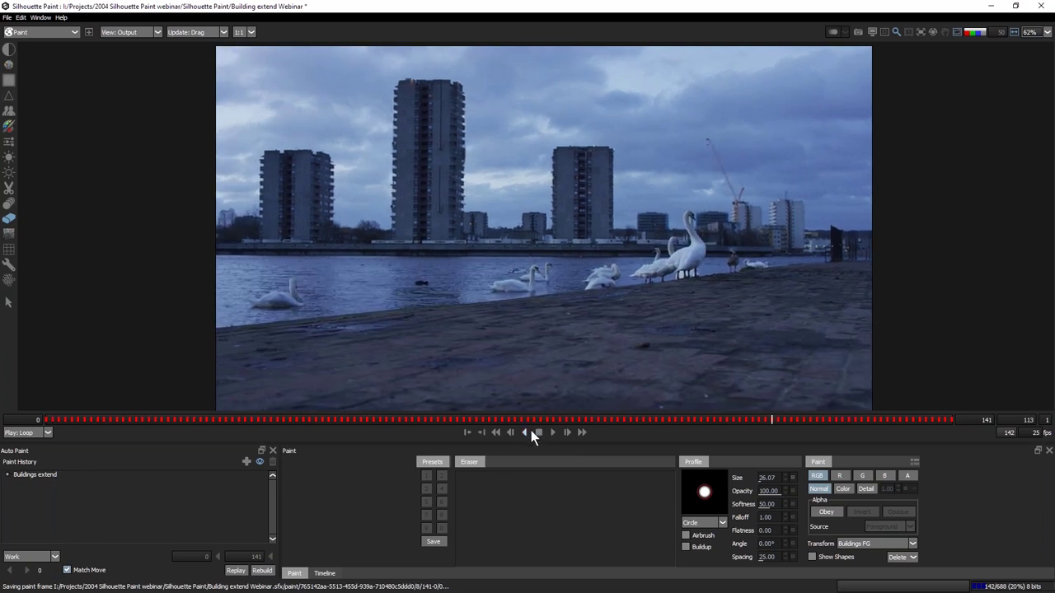
Add a new paint history event and name it "Window".
click(247, 463)
double_click(56, 482)
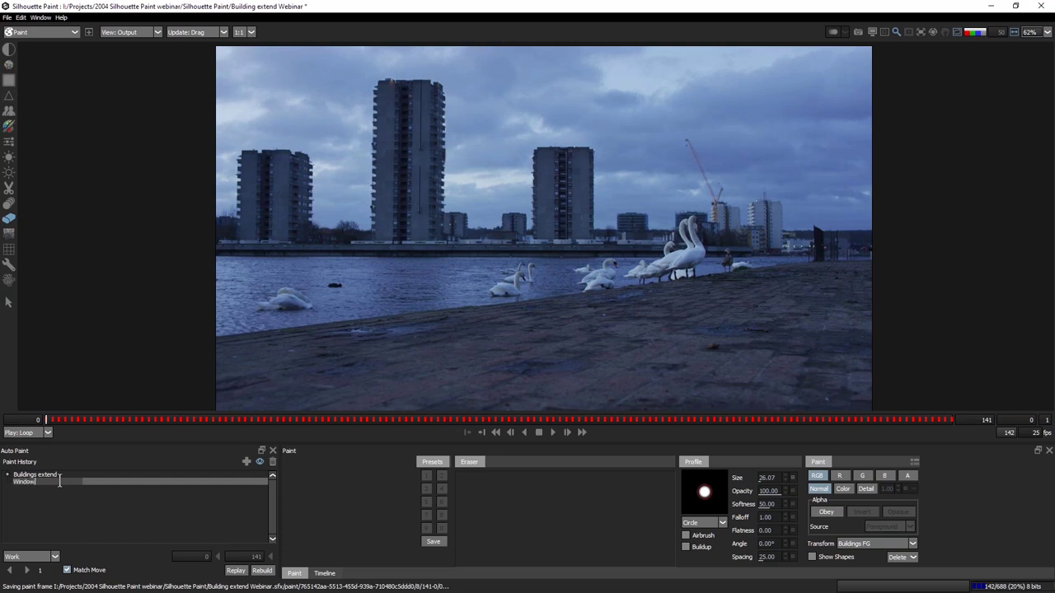
text(Window)
key(Return)
Set up the Color brush with the colour sampled from the lit upper window of the extended tower, opacity 15 and Buildup enabled.
scroll(455, 207, up, 1)
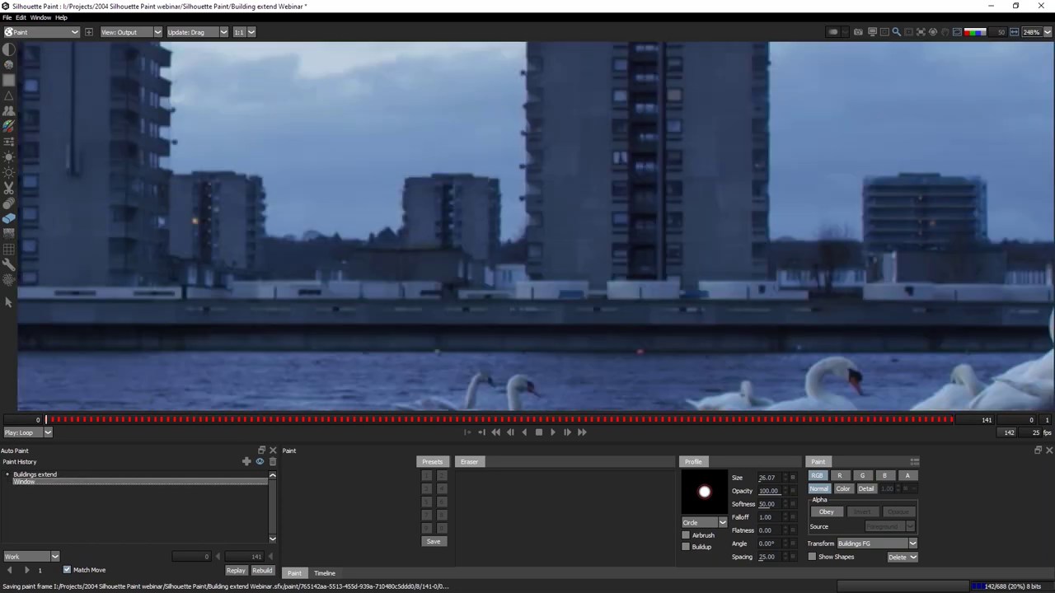
scroll(930, 343, up, 1)
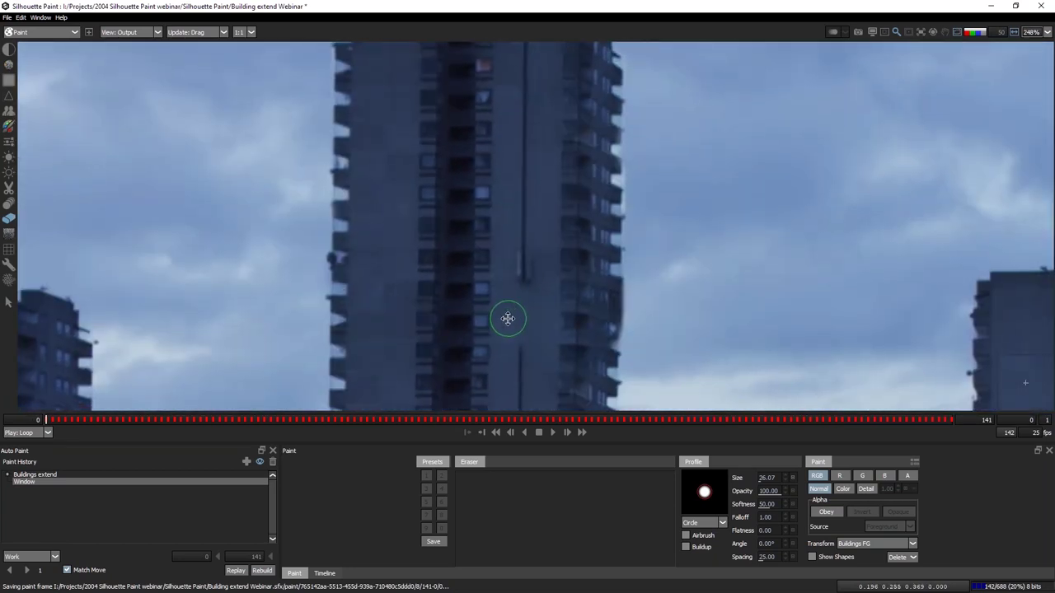
click(10, 129)
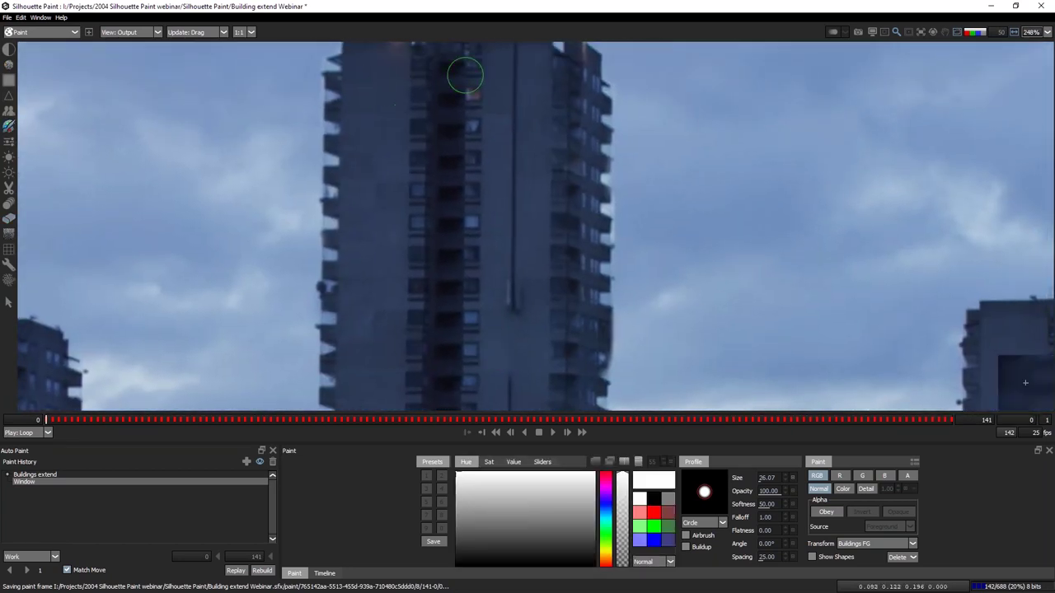
ctrl+click(475, 93)
ctrl+click(473, 94)
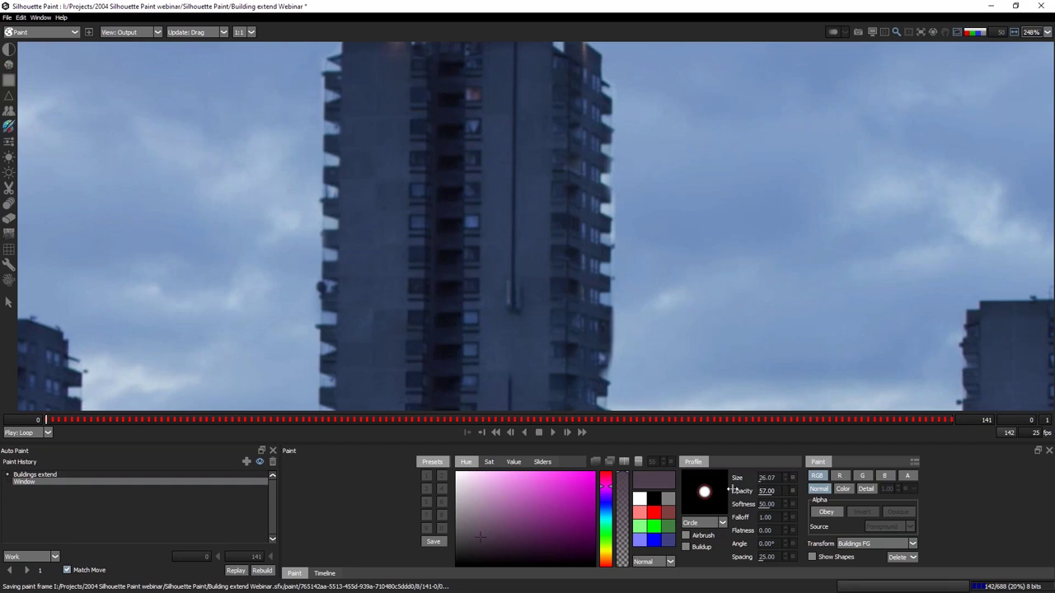
click(685, 547)
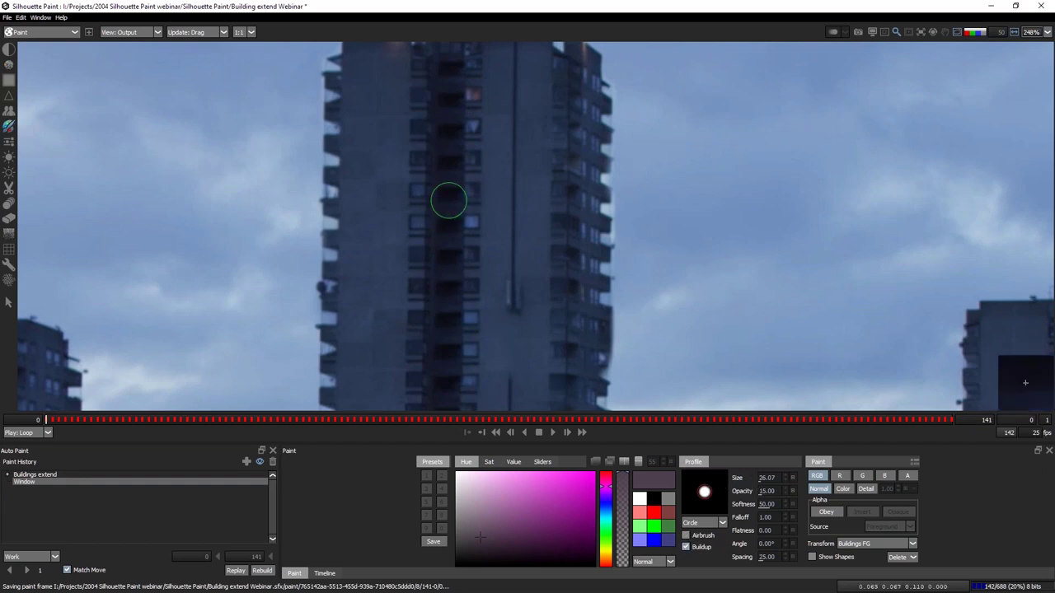
Paint a warm glow over a dark window midway up the extended tower, using a brush size of about 13.
drag(411, 220, 428, 224)
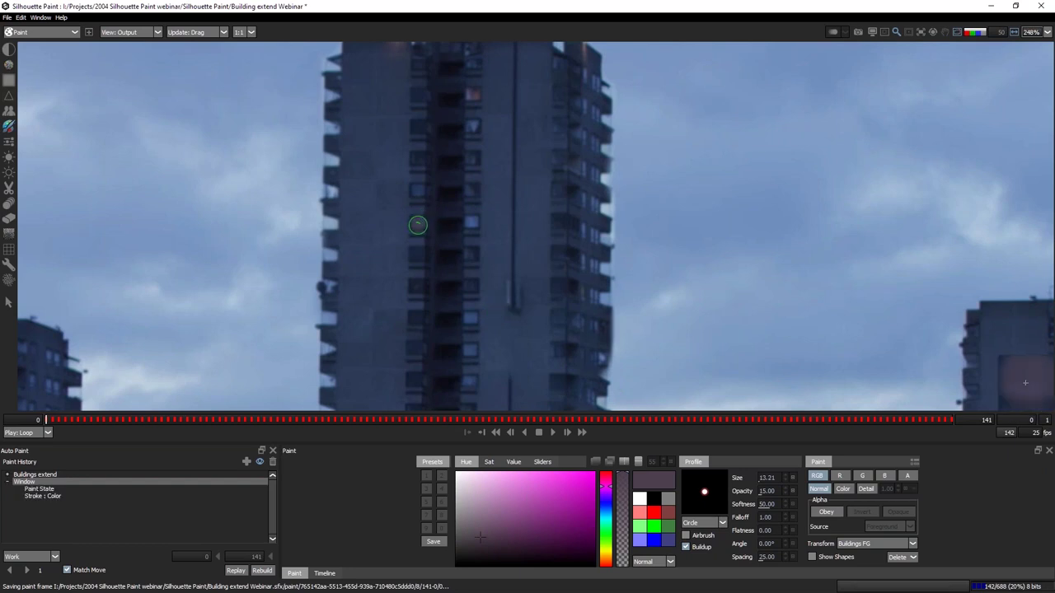
click(412, 223)
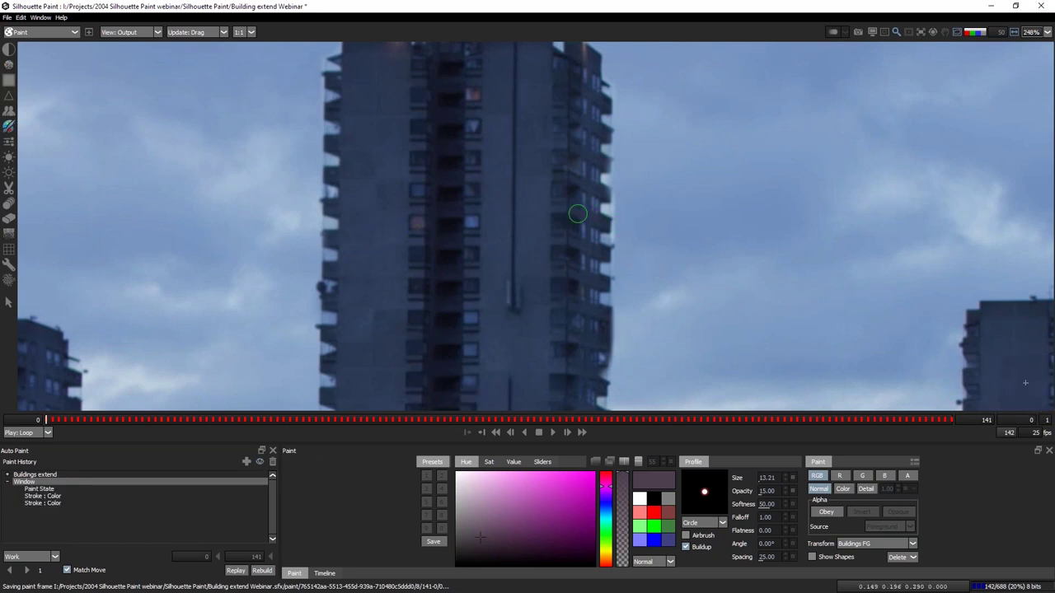
key(f)
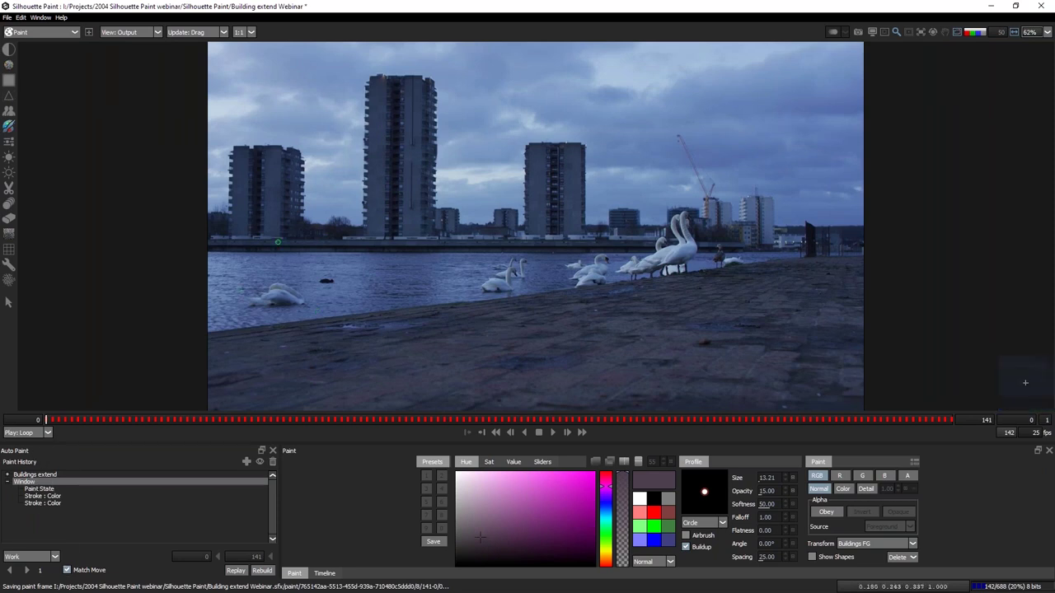
Play the Window paint event across the Work range with Match Move and review the painted shot.
click(26, 575)
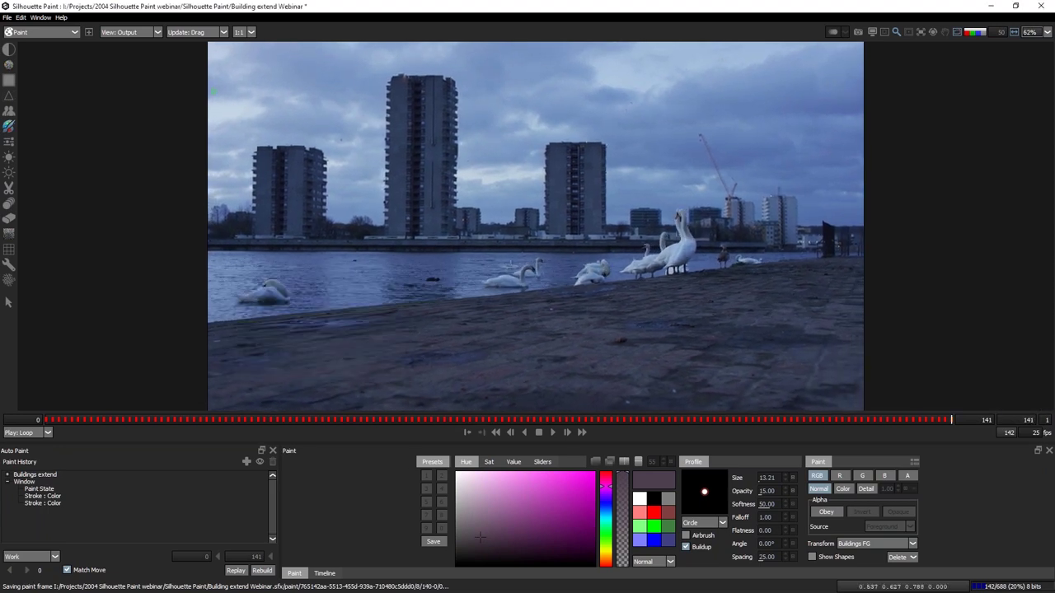
drag(519, 420, 645, 422)
click(552, 432)
click(539, 431)
Save the Silhouette Paint project and close its interface to return to After Effects.
key(ctrl+s)
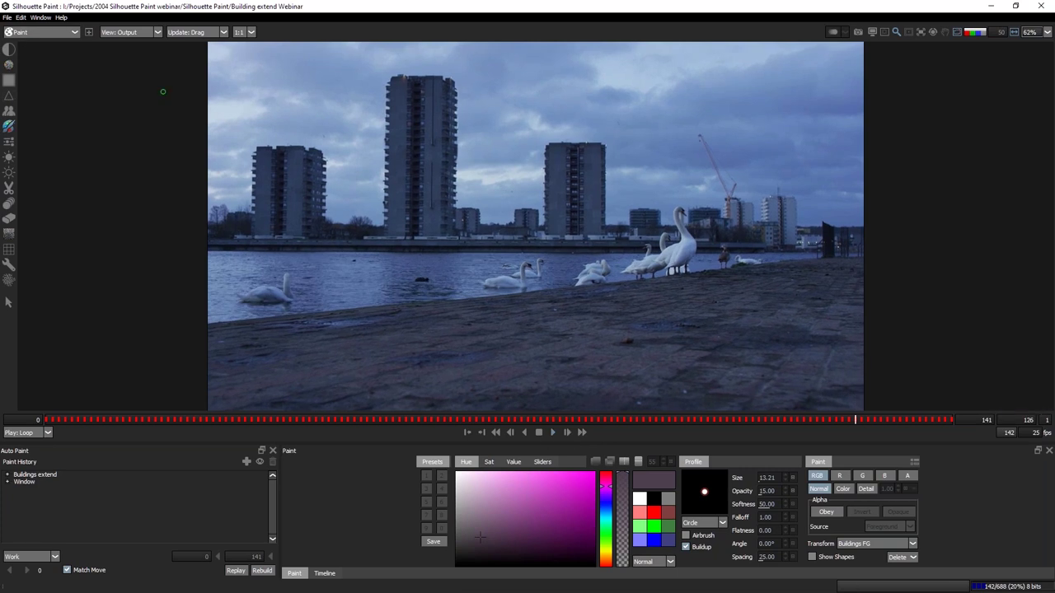
click(7, 17)
click(39, 87)
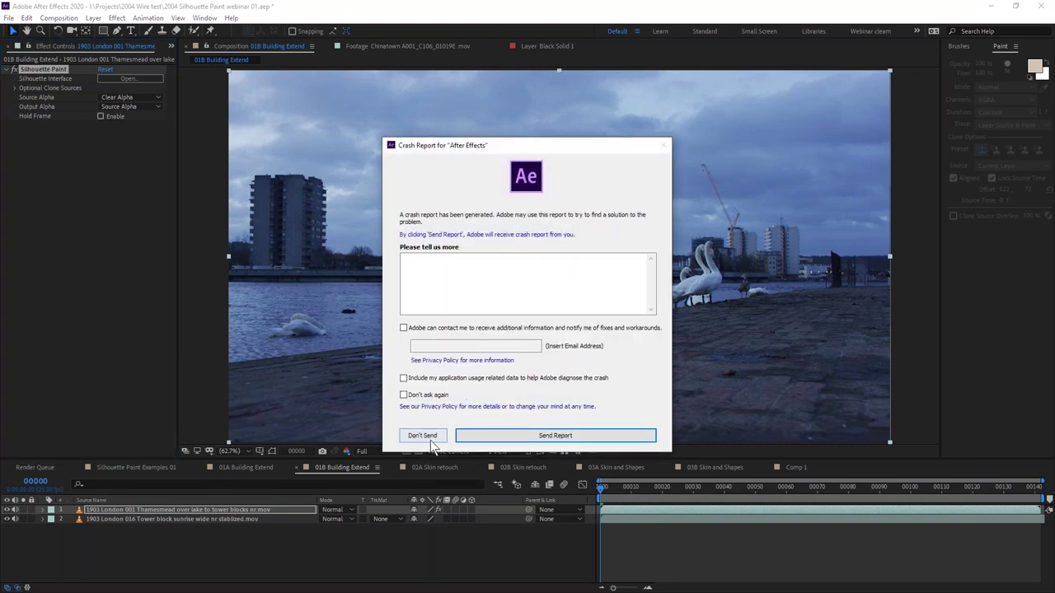
Dismiss the After Effects crash report without sending it and switch to DaVinci Resolve.
click(423, 436)
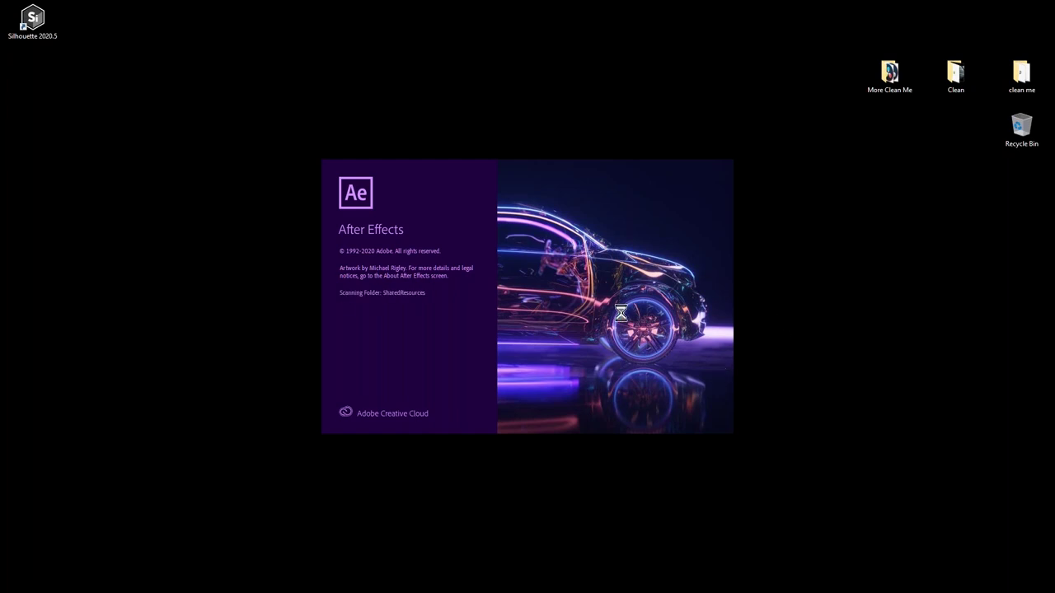
key(alt+Tab)
key(alt+Tab)
key(alt+Tab)
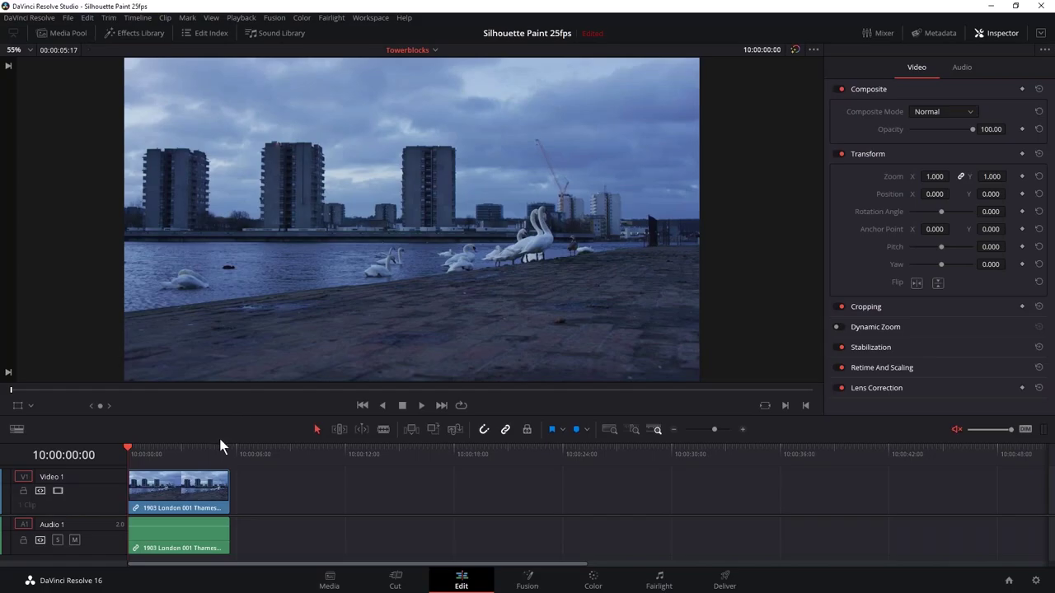
Search the effects for "paint" and apply Silhouette Paint to the tower block clip on Video 1.
drag(221, 446, 23, 470)
click(138, 33)
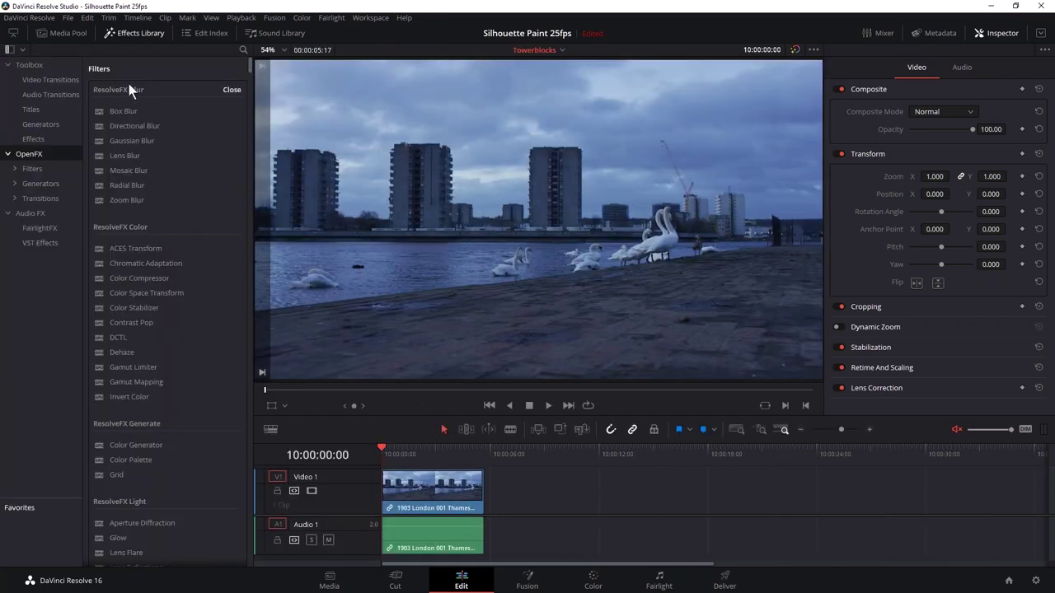
click(242, 50)
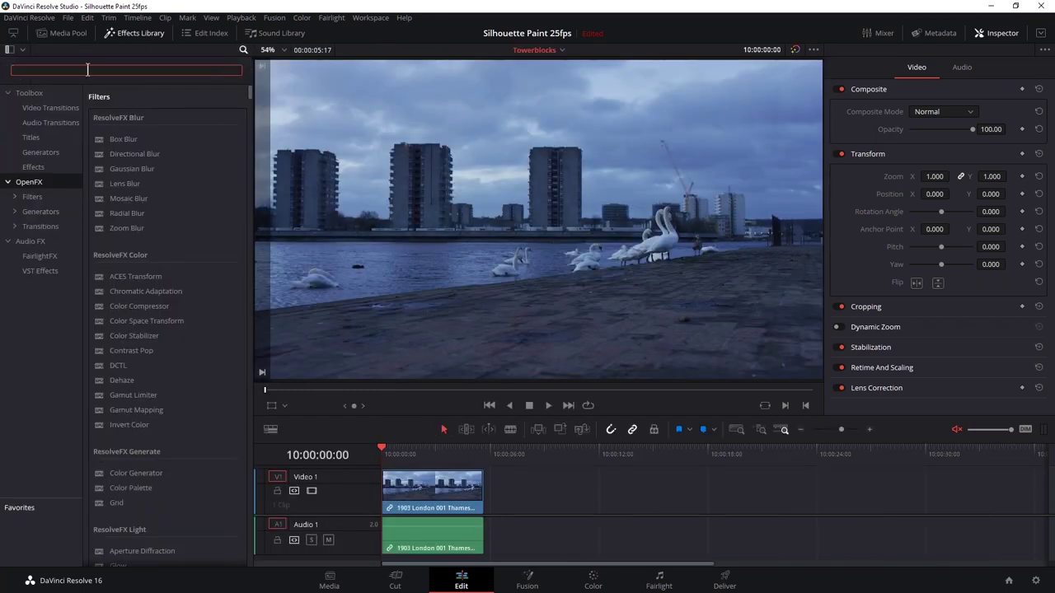
text(paint)
mouse_move(134, 140)
mouse_down()
mouse_move(405, 296)
mouse_move(445, 500)
mouse_up()
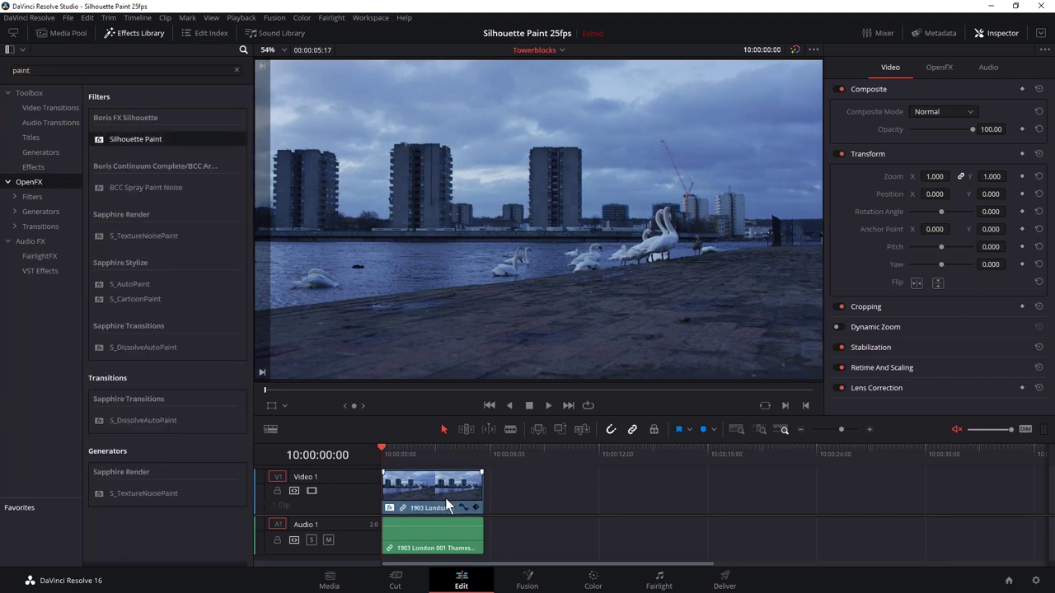
click(144, 40)
Open the clip's Silhouette interface and load the existing project.sfx from the Building extend Webinar.sfx folder.
click(939, 67)
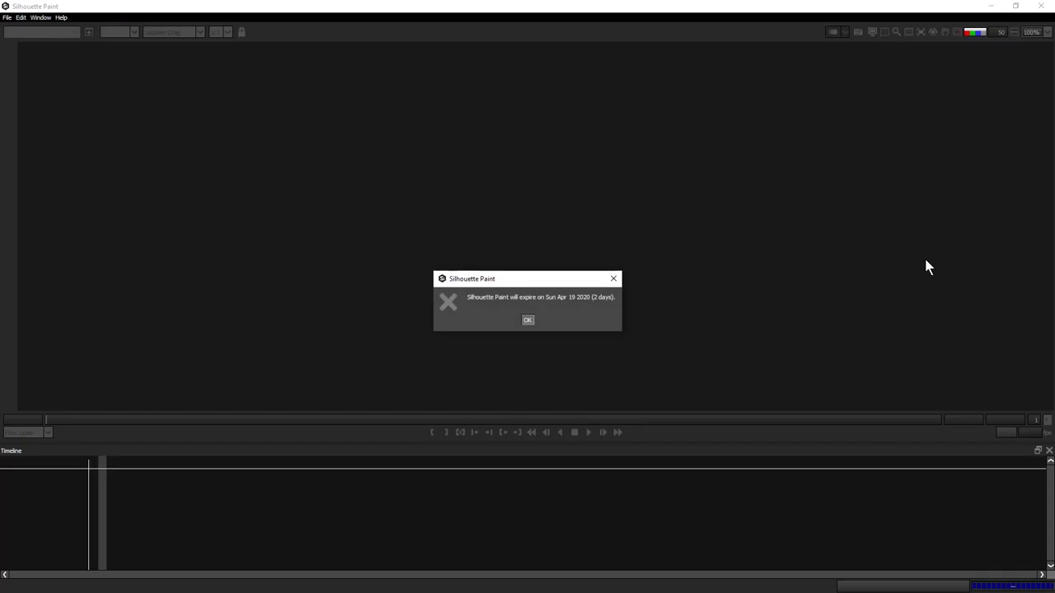
click(527, 321)
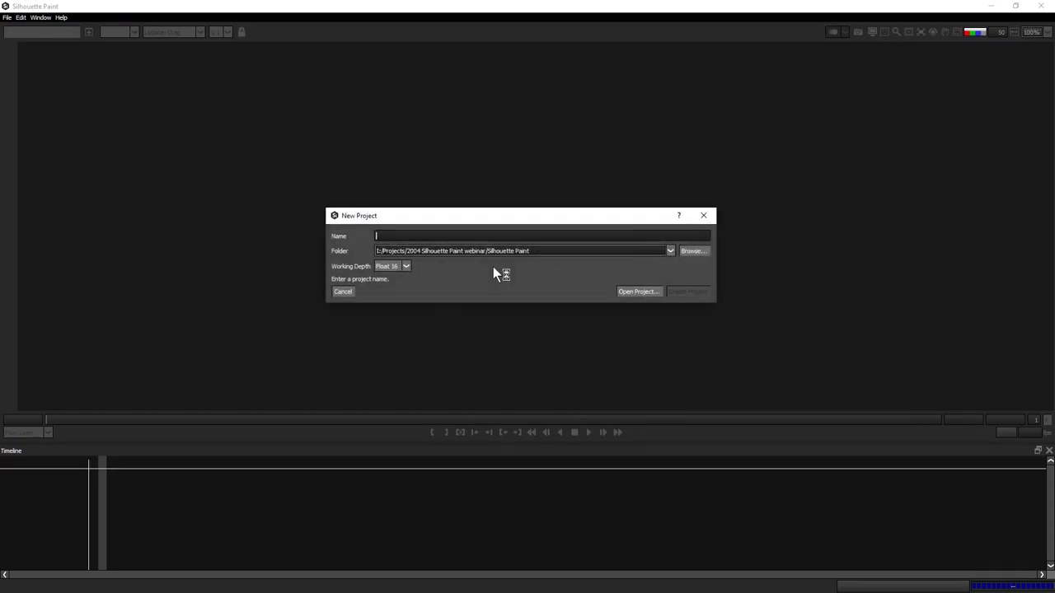
click(634, 290)
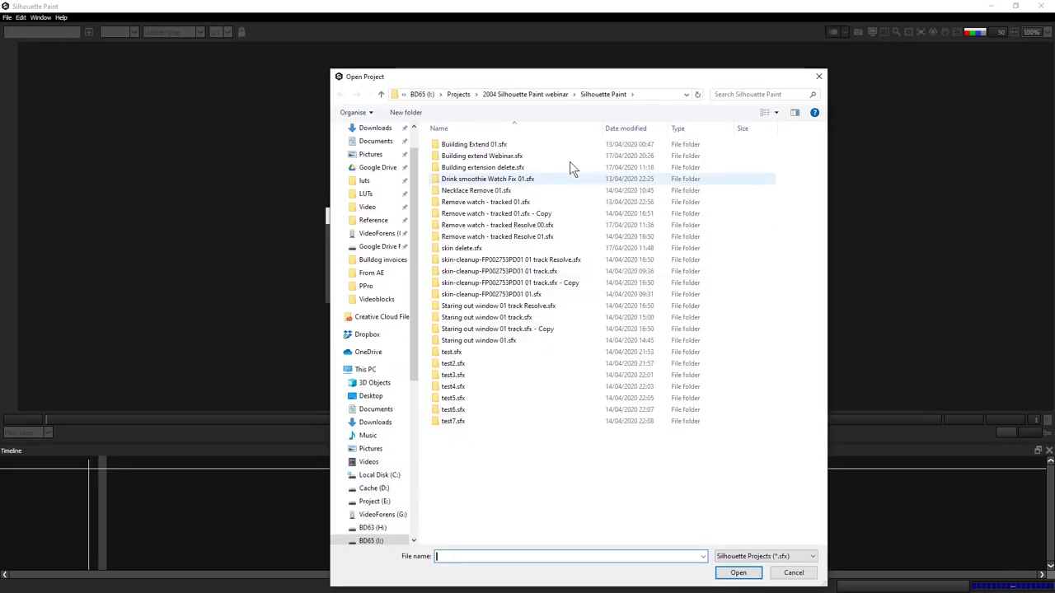
click(632, 129)
click(493, 147)
double_click(492, 146)
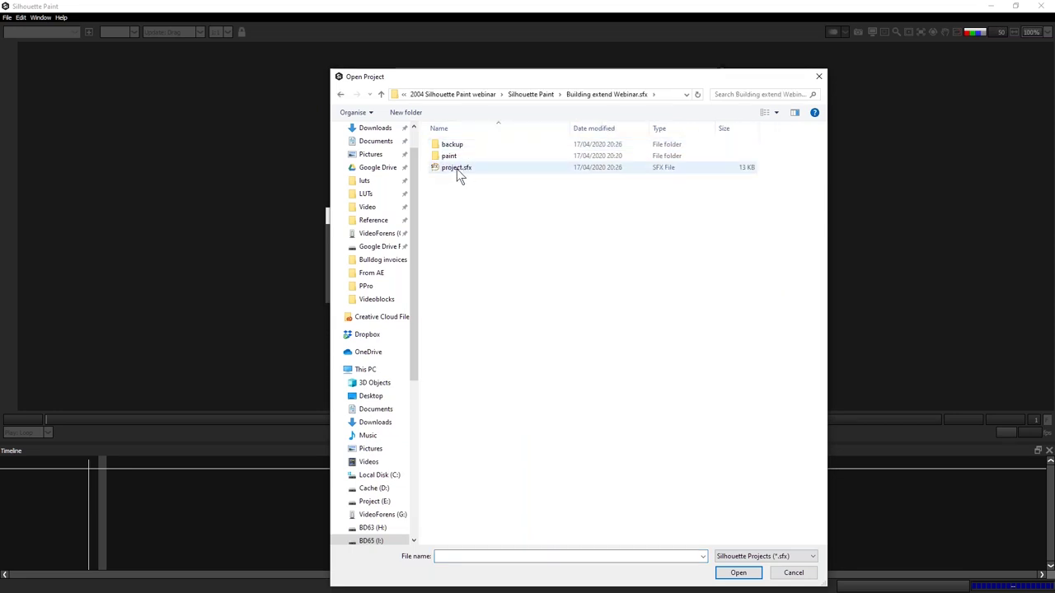
double_click(457, 169)
Scrub through the loaded paint work and exit Silhouette Paint to return to the Towerblocks timeline.
drag(217, 417, 149, 417)
click(7, 17)
click(28, 86)
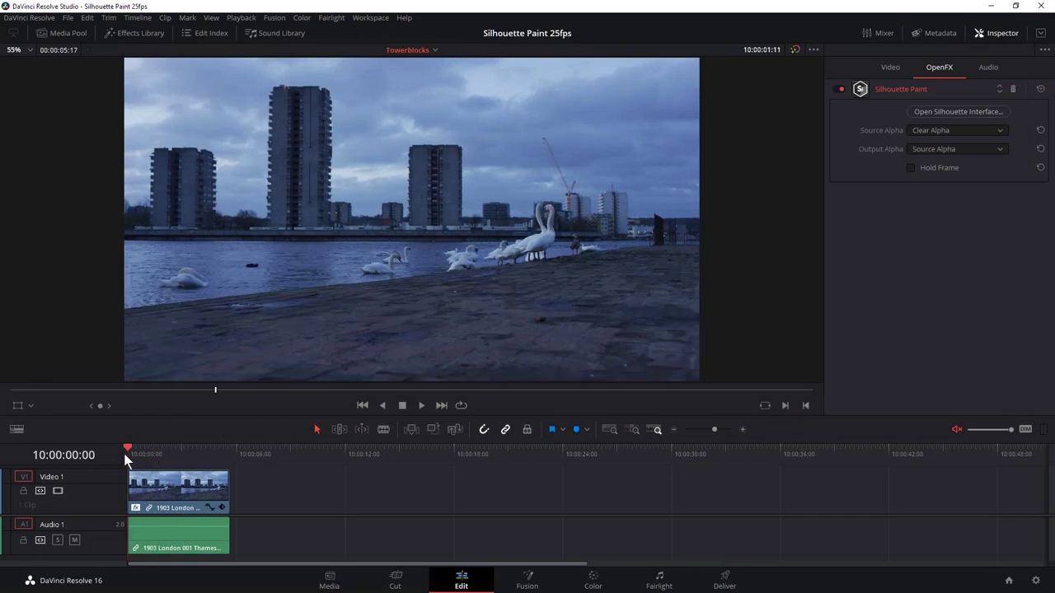
Turn on looped playback and play and scrub the Towerblocks timeline to review the extended tower.
click(462, 405)
click(422, 406)
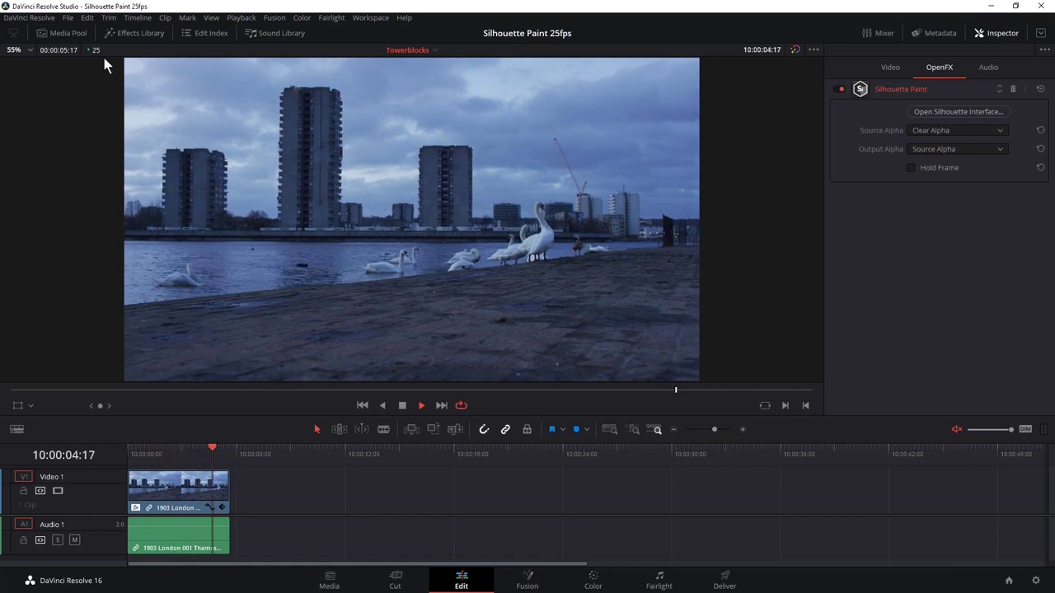
click(403, 405)
mouse_move(164, 450)
mouse_down()
mouse_move(196, 450)
mouse_move(146, 450)
mouse_up()
key(space)
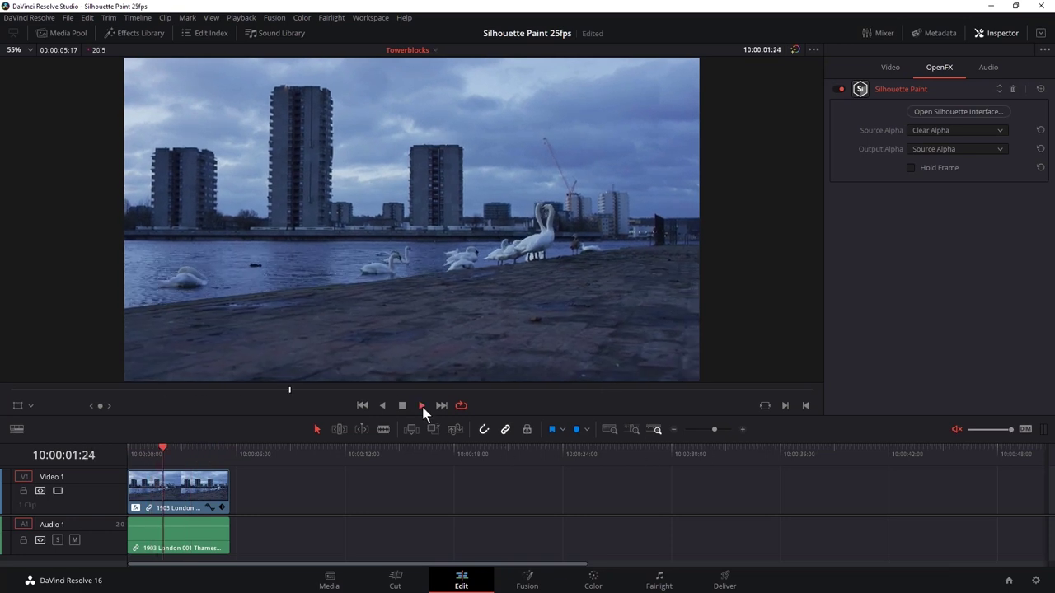
mouse_move(189, 446)
mouse_down()
mouse_move(165, 448)
mouse_move(200, 456)
mouse_up()
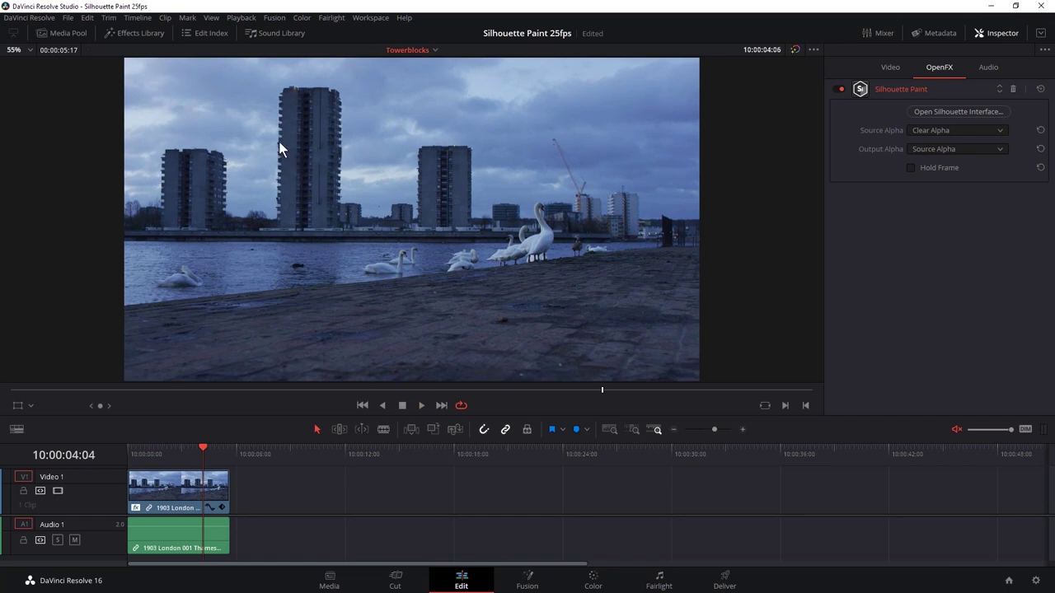
Switch to After Effects and open the recent project 2004 Silhouette Paint webinar 01.aep.
key(alt+Tab)
key(alt+Tab)
key(alt+Tab)
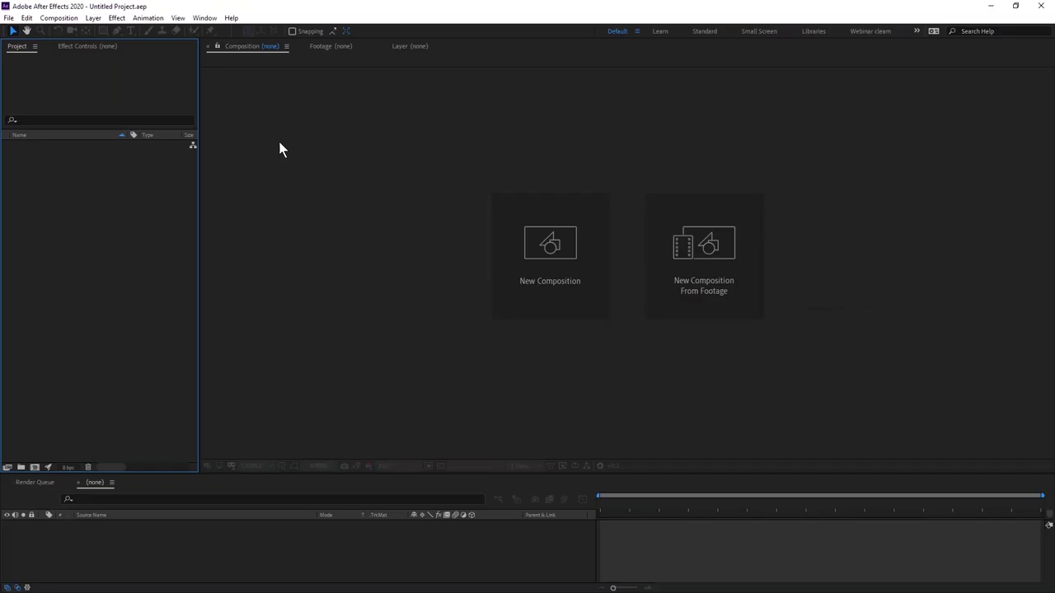
click(8, 17)
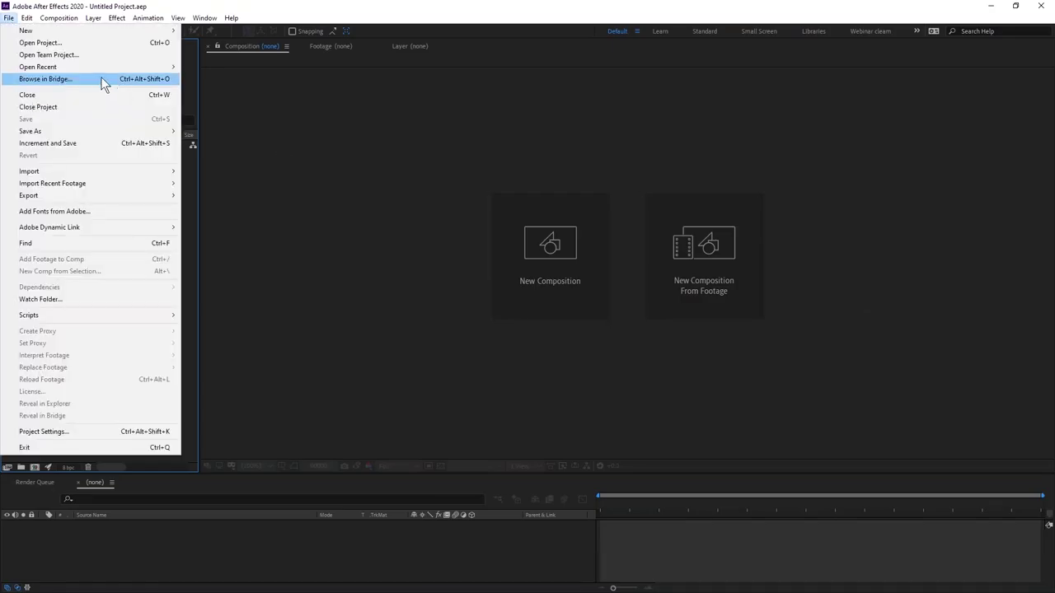
mouse_move(99, 66)
click(265, 70)
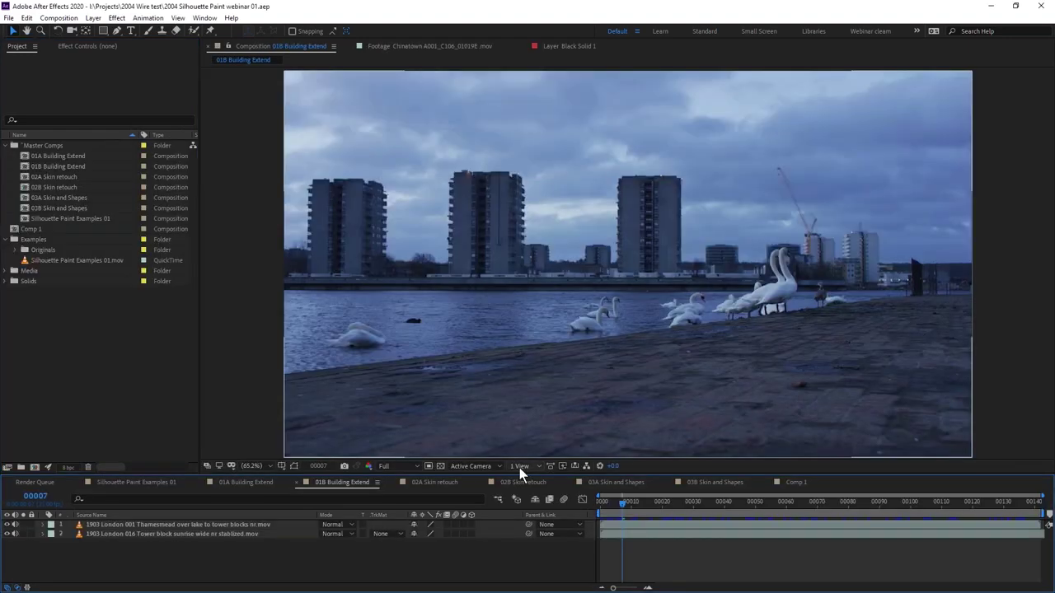
Apply the Boris FX Silhouette Paint effect to the 1903 London 001 Thamesmead layer in 01B Building Extend.
click(221, 525)
click(87, 51)
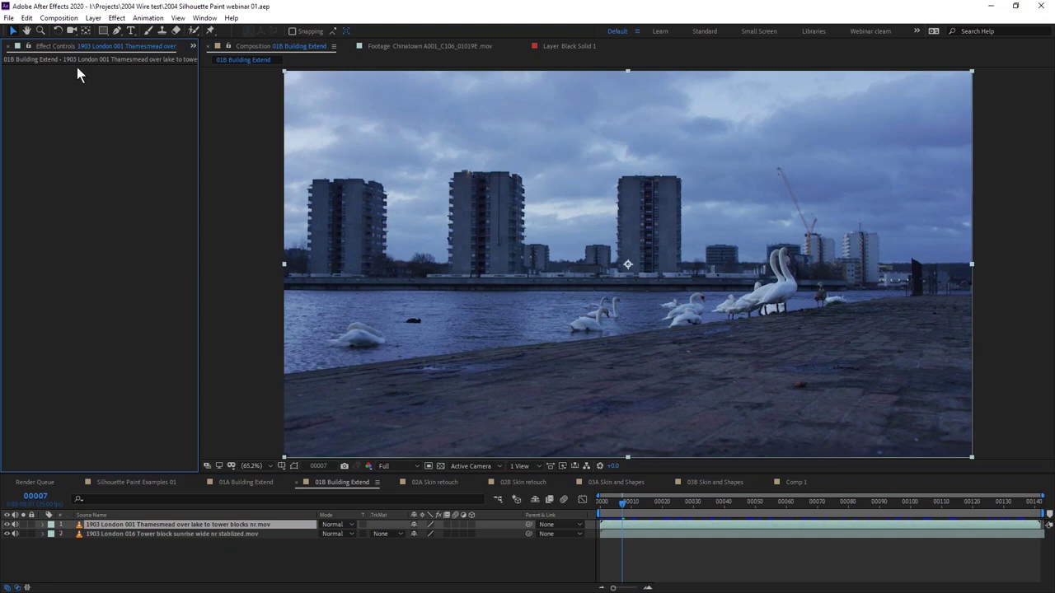
click(117, 17)
click(163, 42)
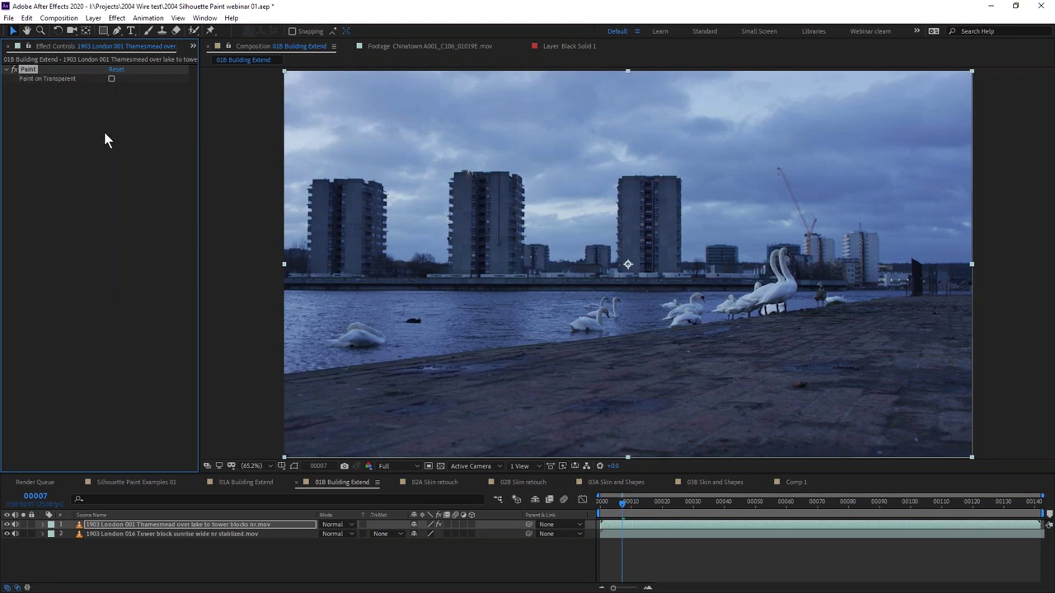
click(117, 17)
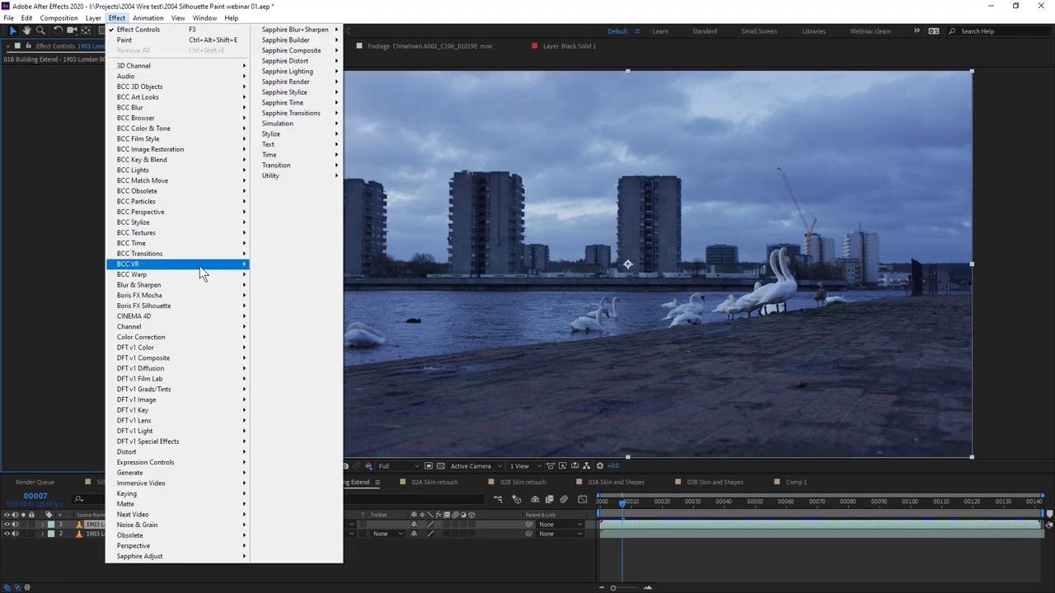
mouse_move(216, 307)
click(290, 306)
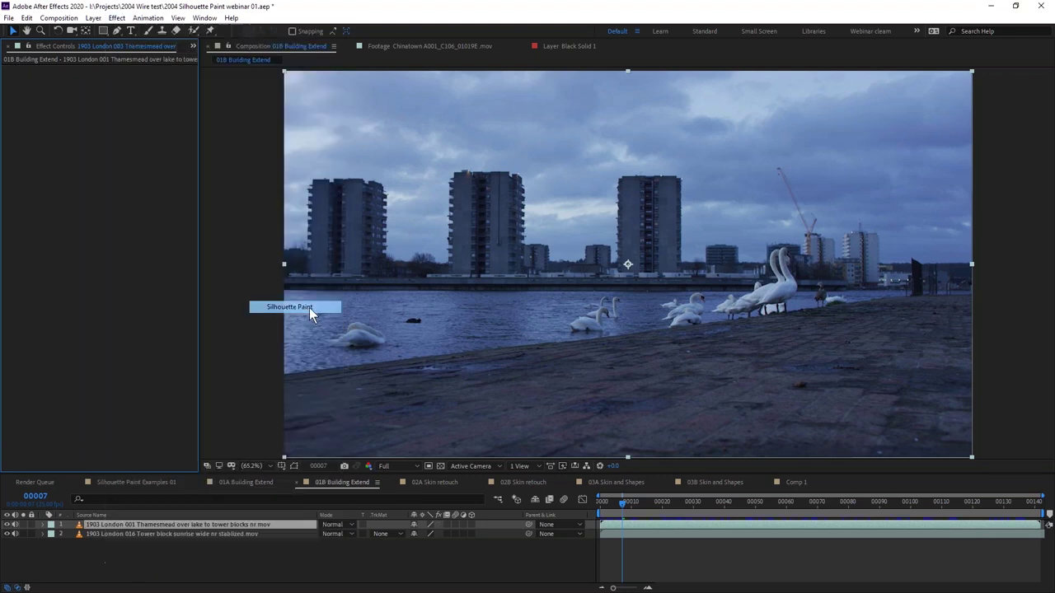
Open the layer's Silhouette interface and load project.sfx from 2004 Silhouette Paint webinar/Silhouette Paint/Building extend Webinar.sfx.
click(143, 78)
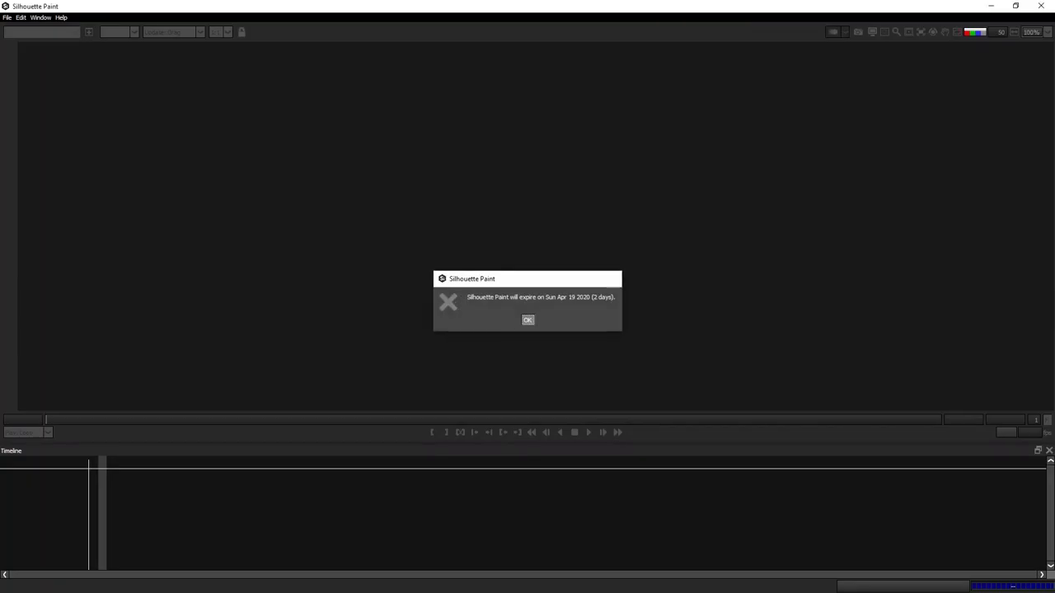
click(520, 317)
click(639, 291)
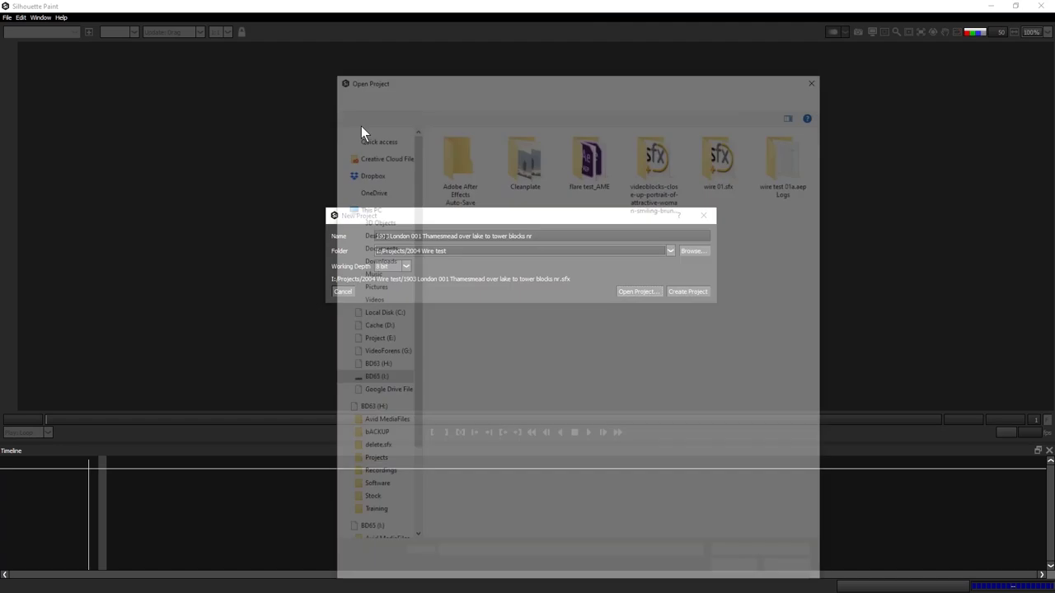
click(492, 94)
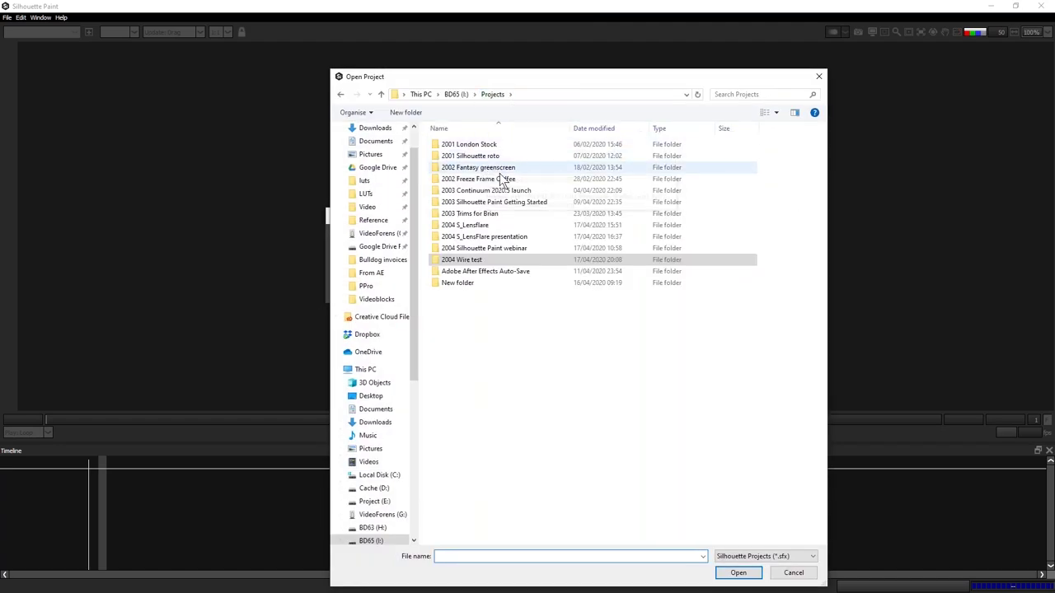
click(592, 128)
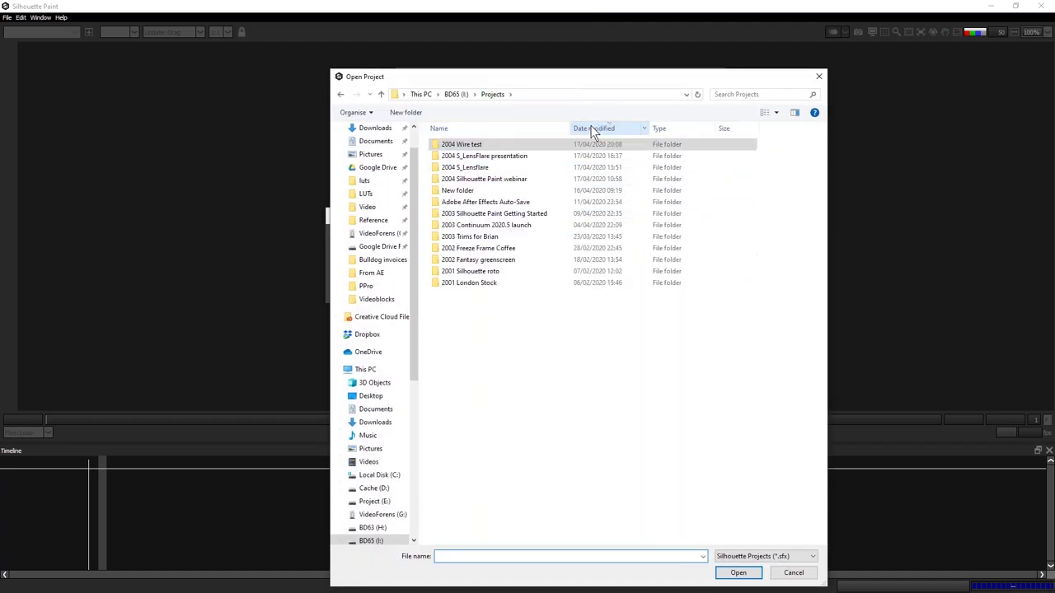
double_click(503, 182)
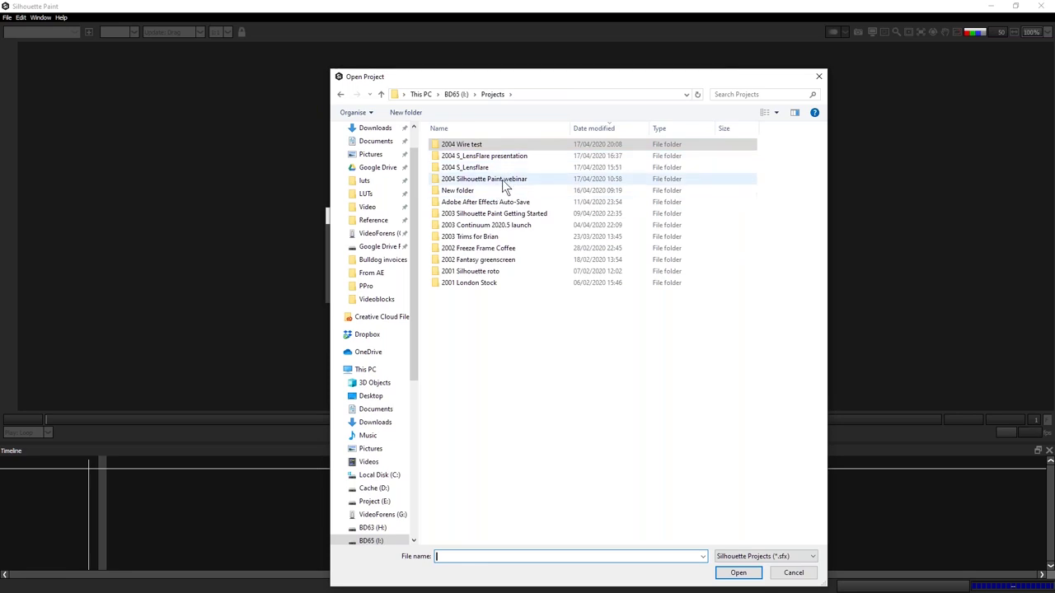
double_click(474, 180)
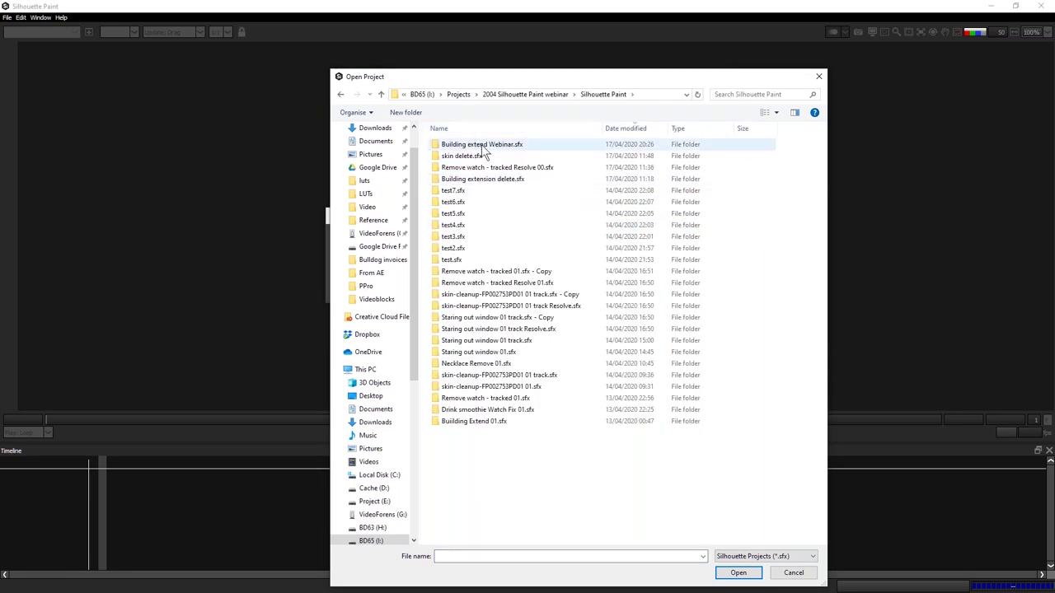
double_click(487, 144)
double_click(457, 172)
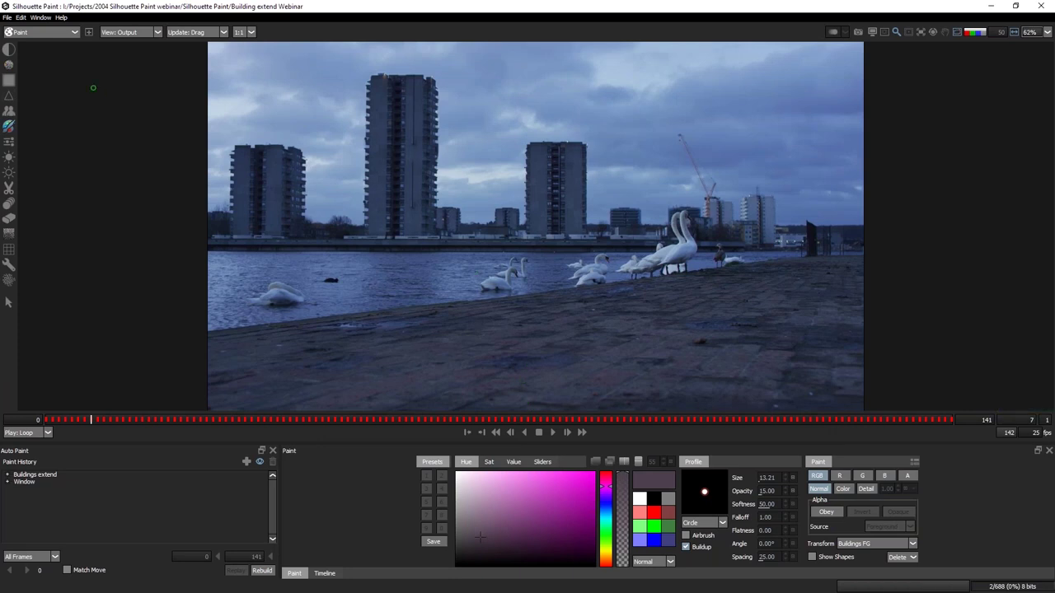
Exit Silhouette Paint and switch back to DaVinci Resolve to scrub through the extended tower shot.
click(7, 18)
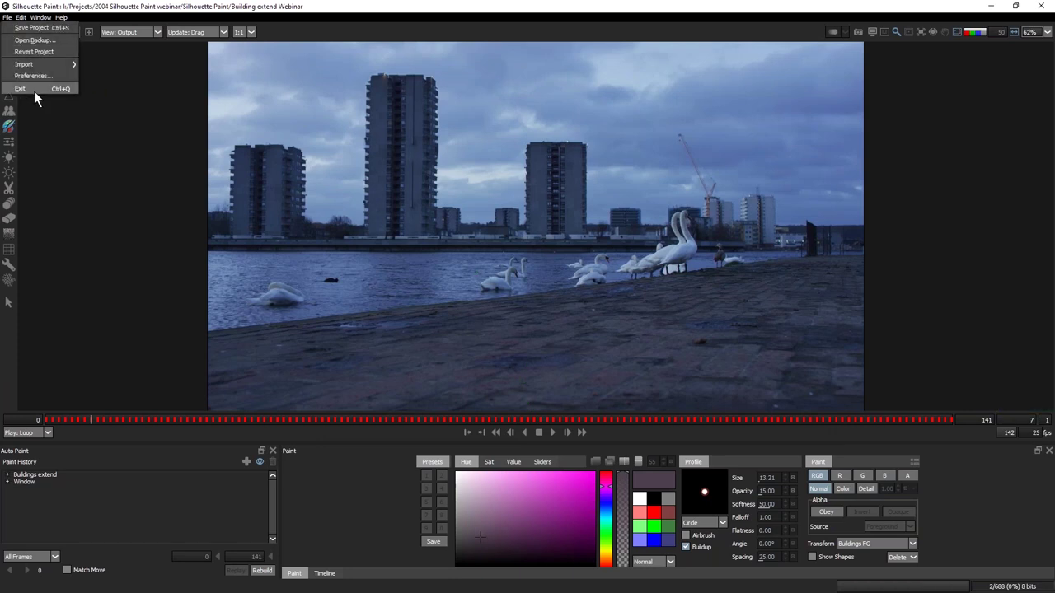
click(32, 91)
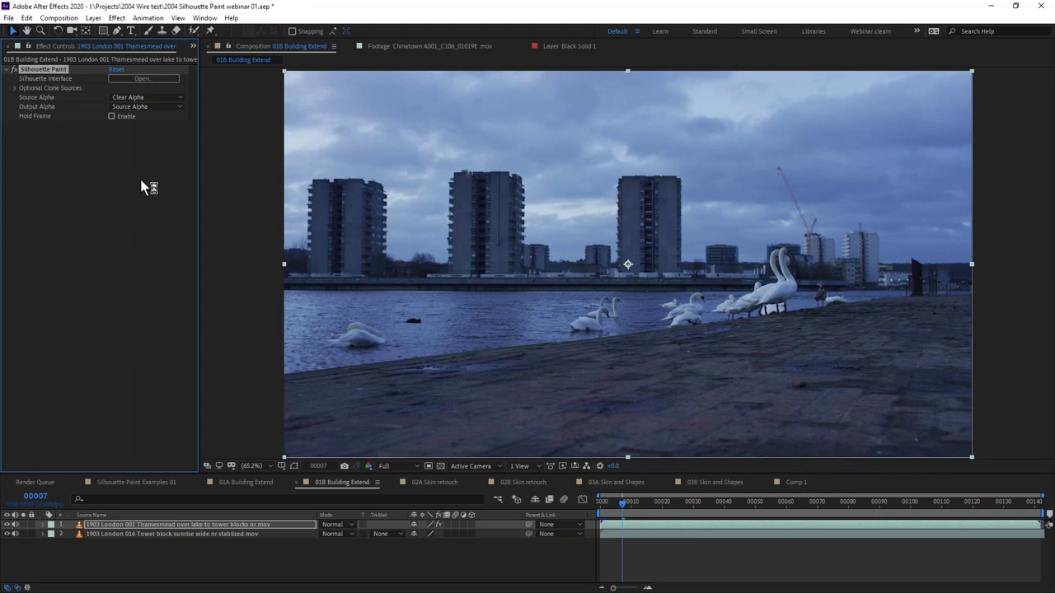
click(422, 435)
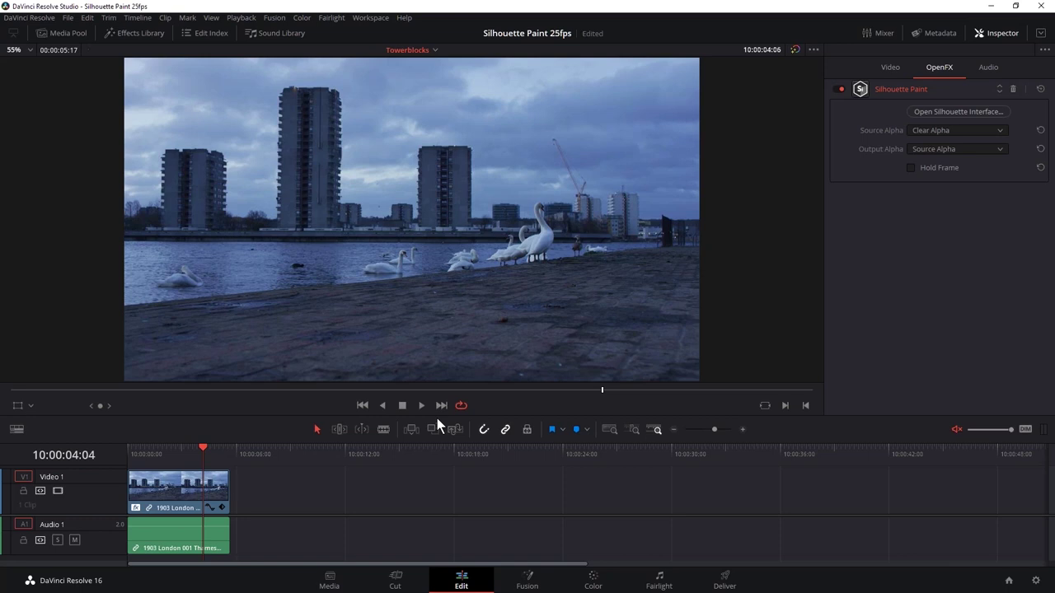
mouse_move(169, 452)
mouse_down()
mouse_move(185, 452)
mouse_move(146, 452)
mouse_move(198, 453)
mouse_move(155, 452)
mouse_up()
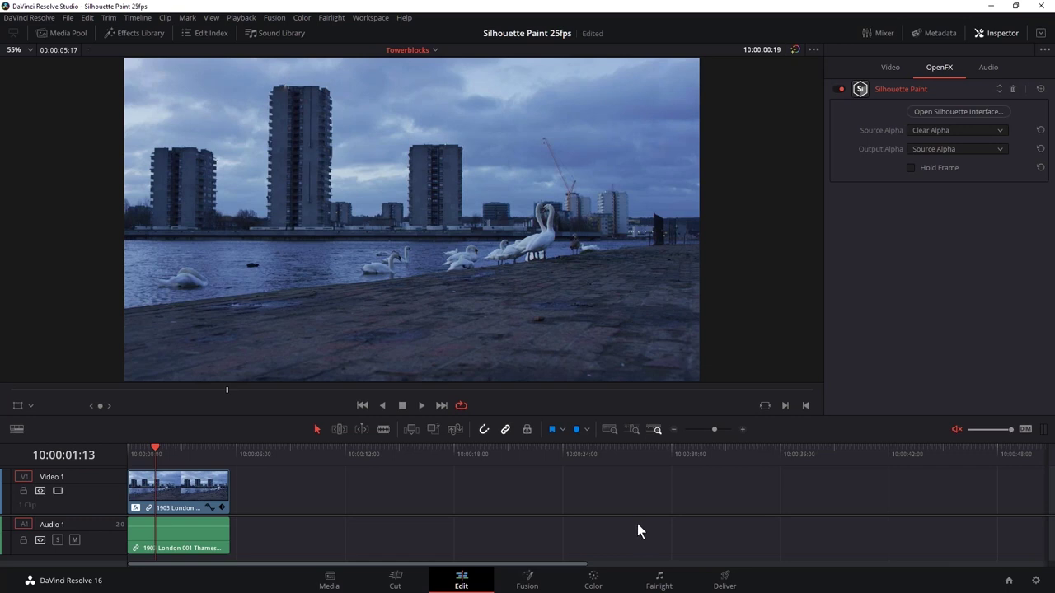
Open the Silhouette Paint 23.976fps project and play through the Remove watch timeline.
click(1008, 581)
double_click(478, 193)
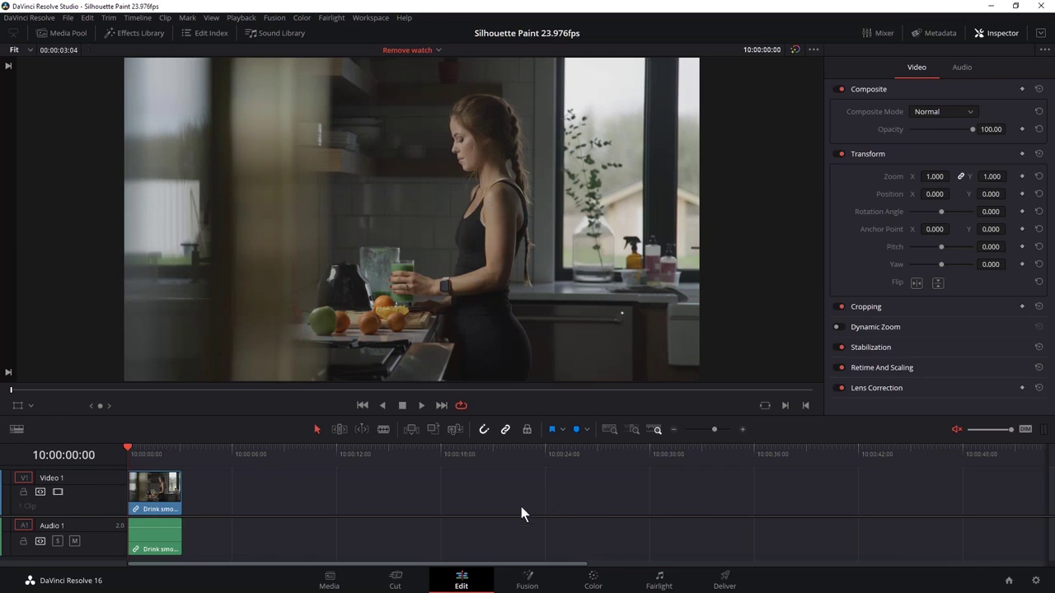
drag(147, 452, 105, 450)
click(422, 406)
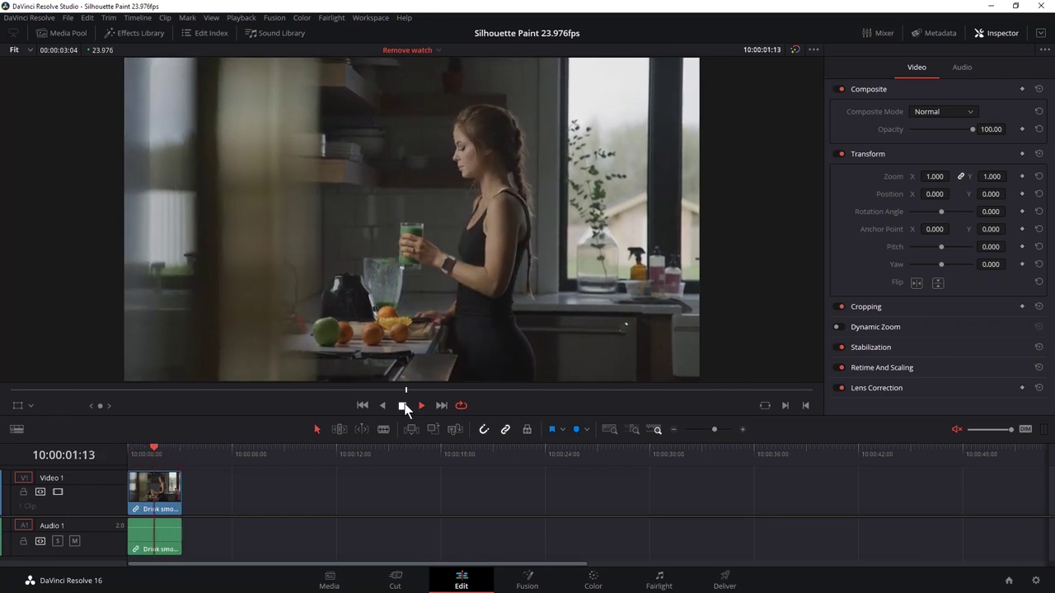
click(403, 405)
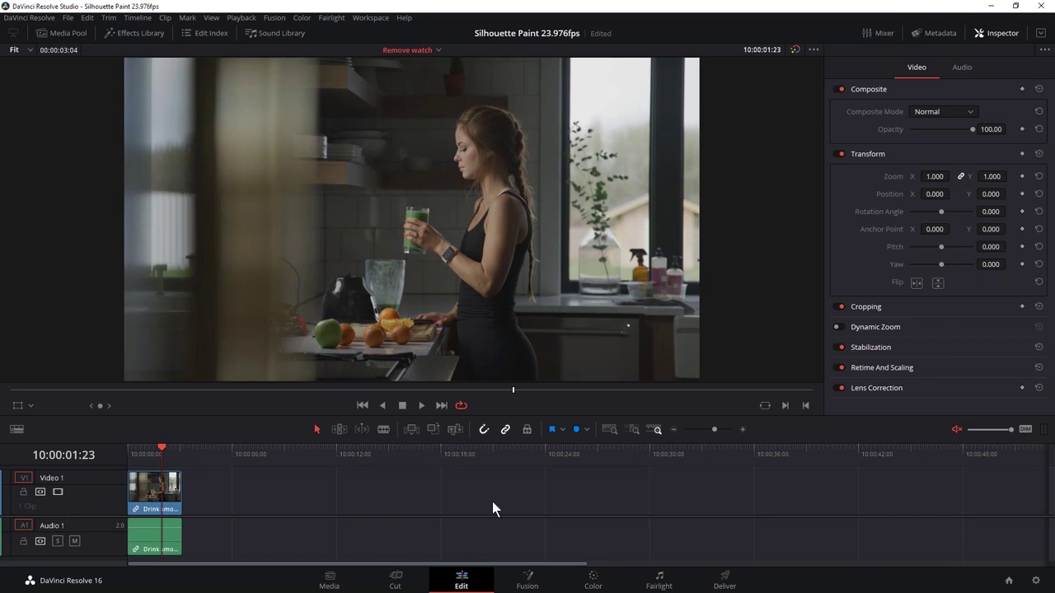
Check the project's list of timelines and reopen the Silhouette Paint 25fps project.
click(410, 50)
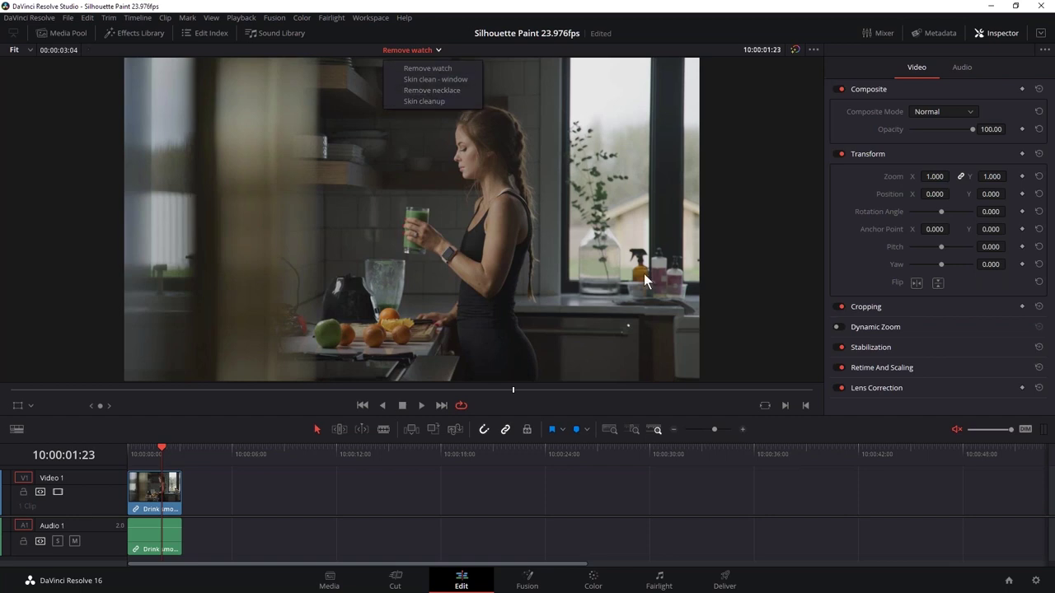
key(Escape)
click(1009, 581)
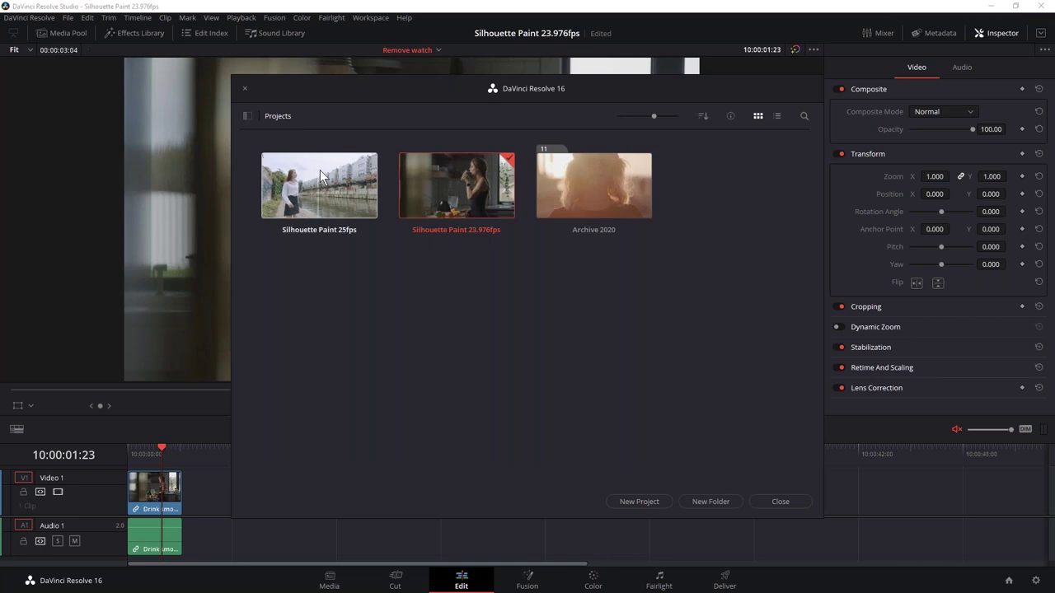
double_click(320, 238)
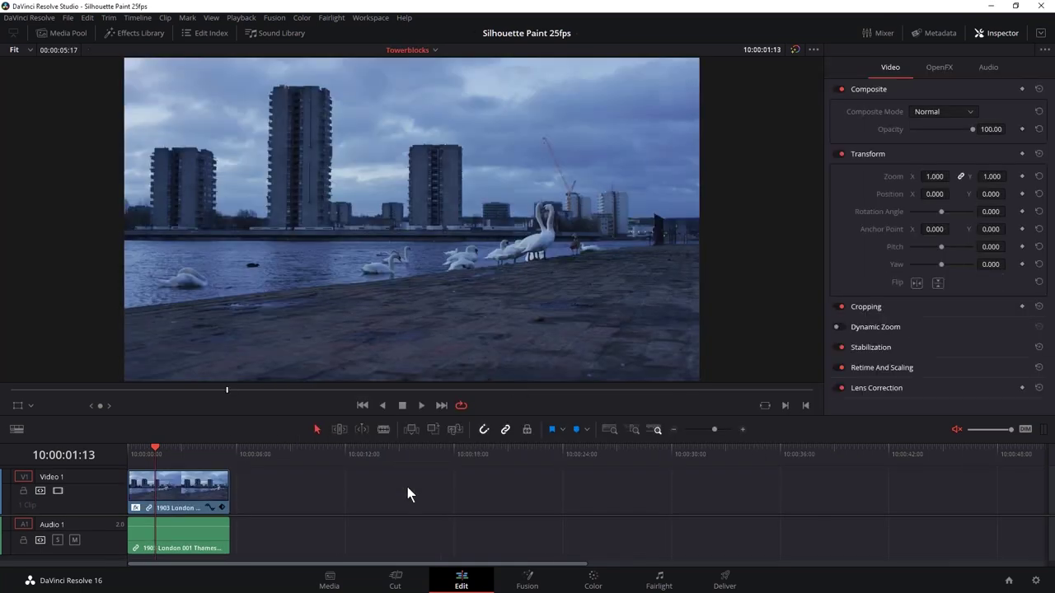
Switch to the Extend sci-fi buildings timeline and play through the shot.
click(430, 50)
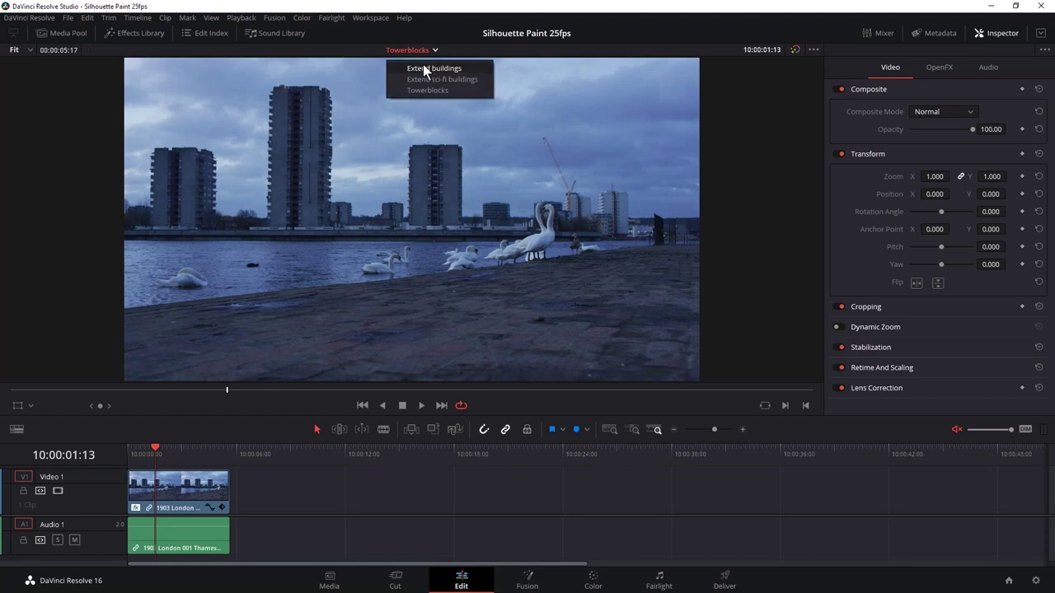
click(434, 80)
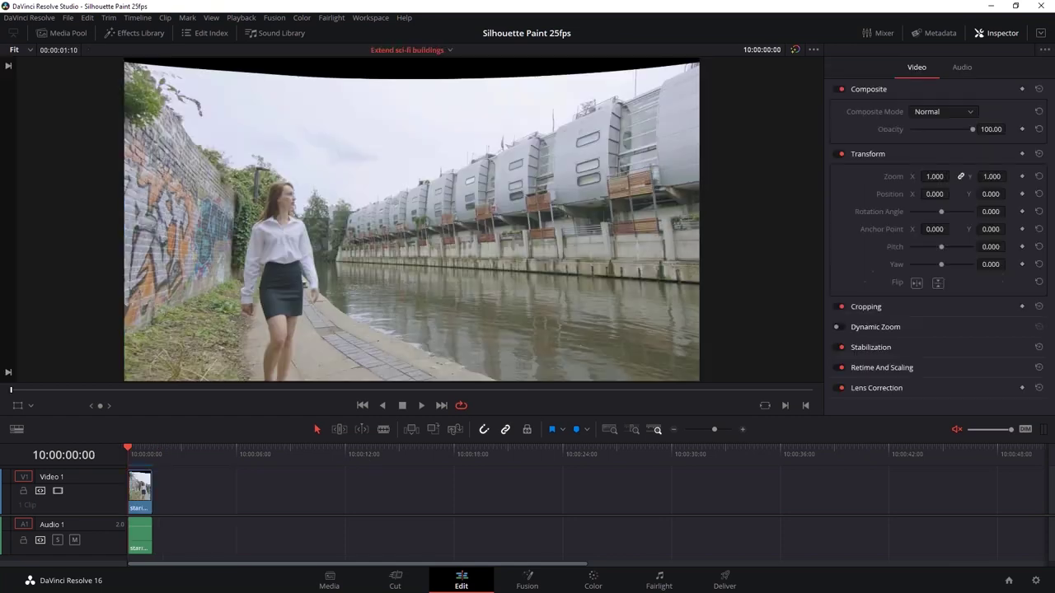
drag(136, 458, 128, 459)
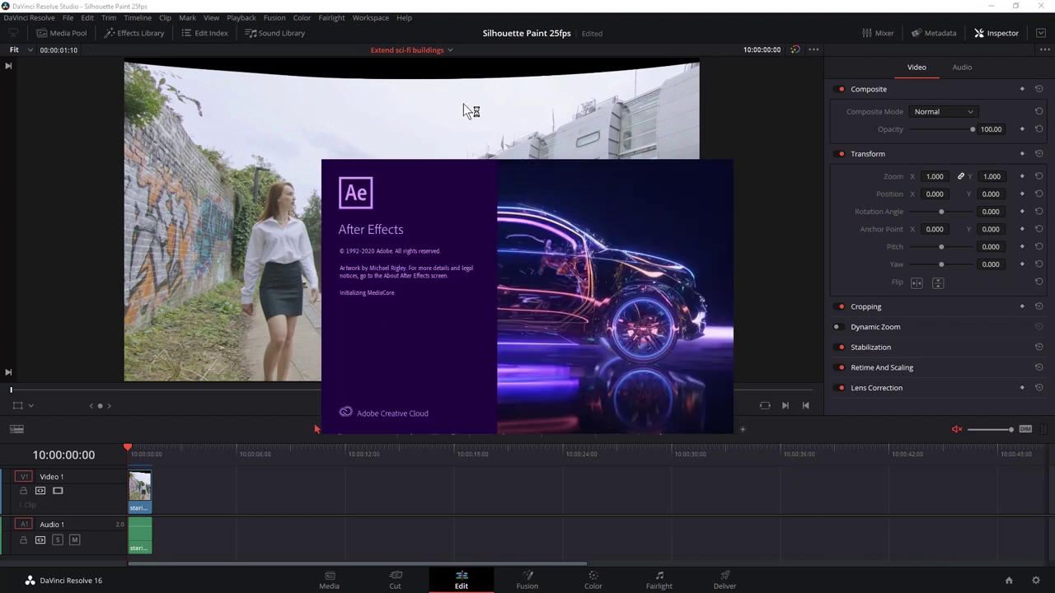
key(space)
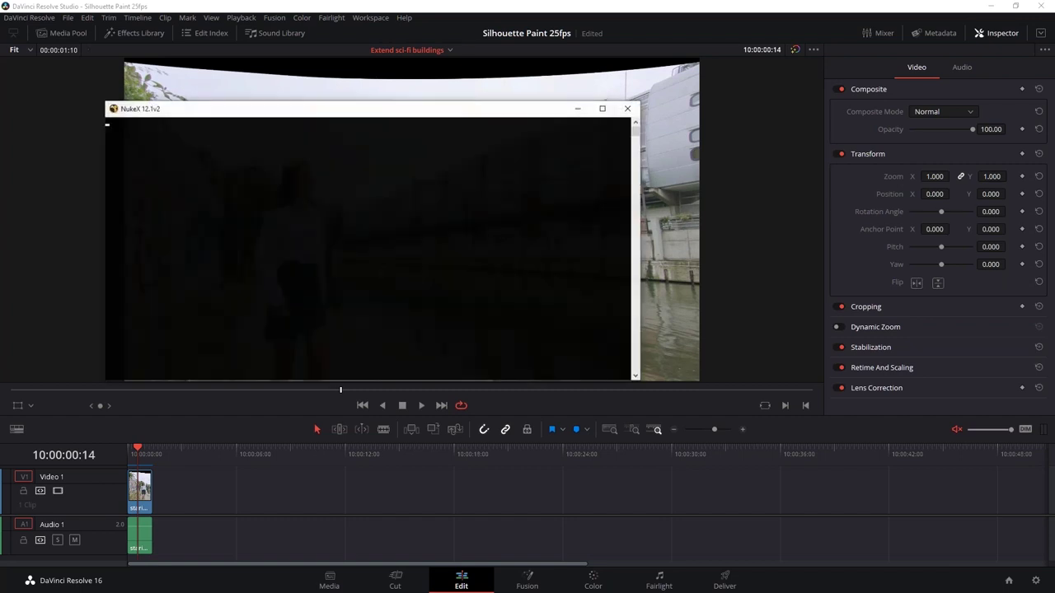
Switch to NukeX and open the recent comp building-extend.nk from 2004 Silhouette Paint webinar/Nuke.
drag(555, 167, 530, 119)
click(610, 363)
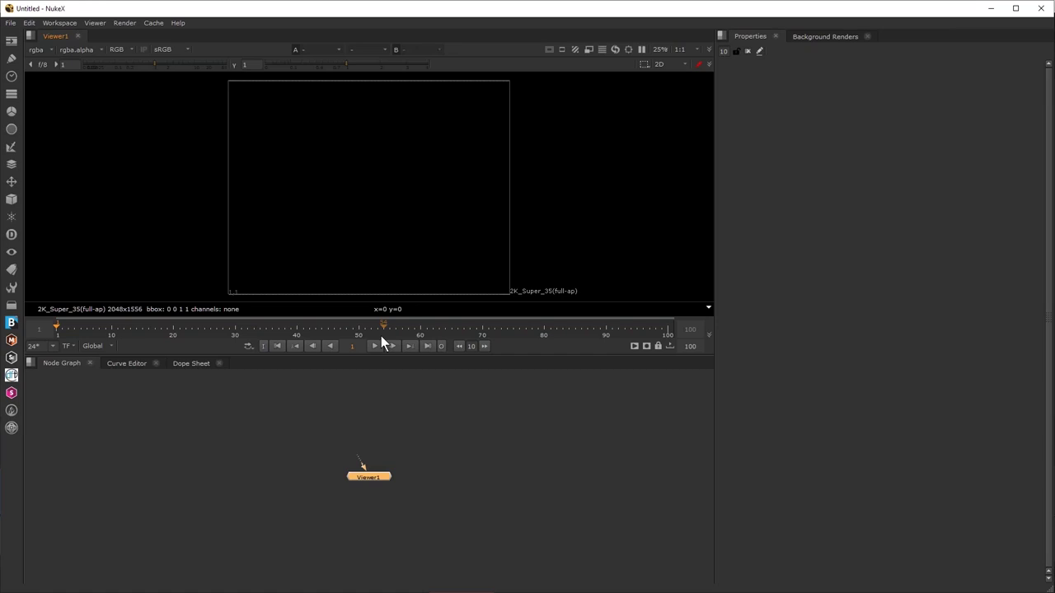
click(11, 23)
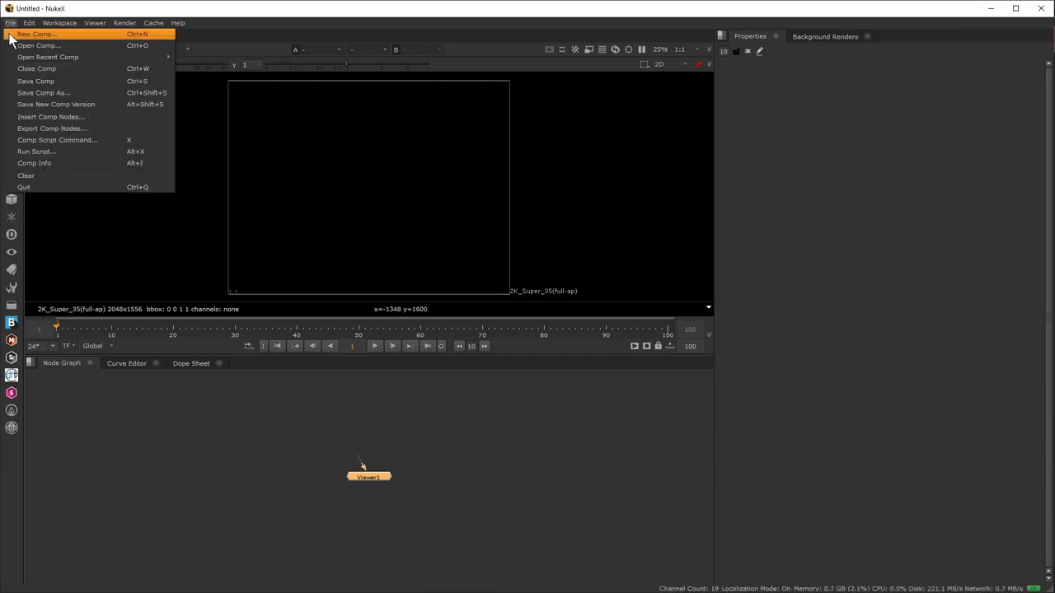
mouse_move(92, 62)
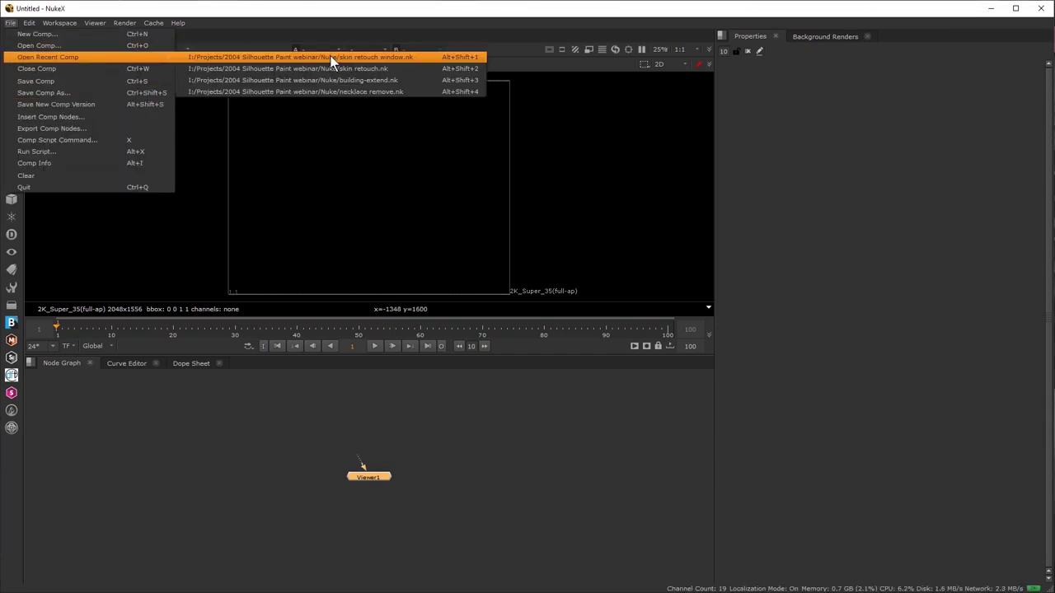
click(383, 81)
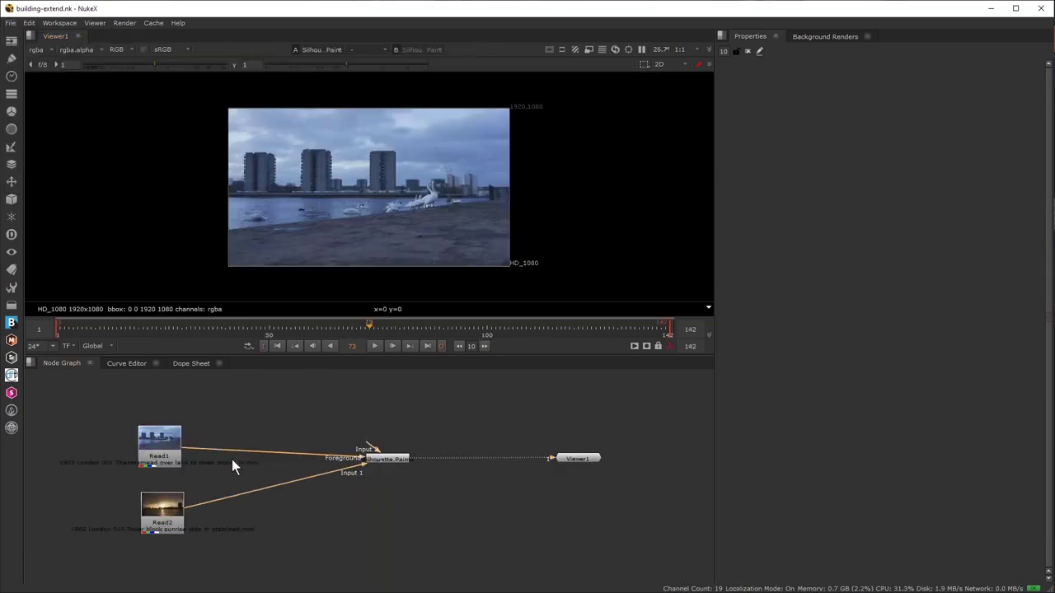
Move the Read1 and Read2 nodes closer to Silhouette Paint1, display that node's properties and enlarge the viewer area.
drag(159, 441, 234, 430)
click(396, 460)
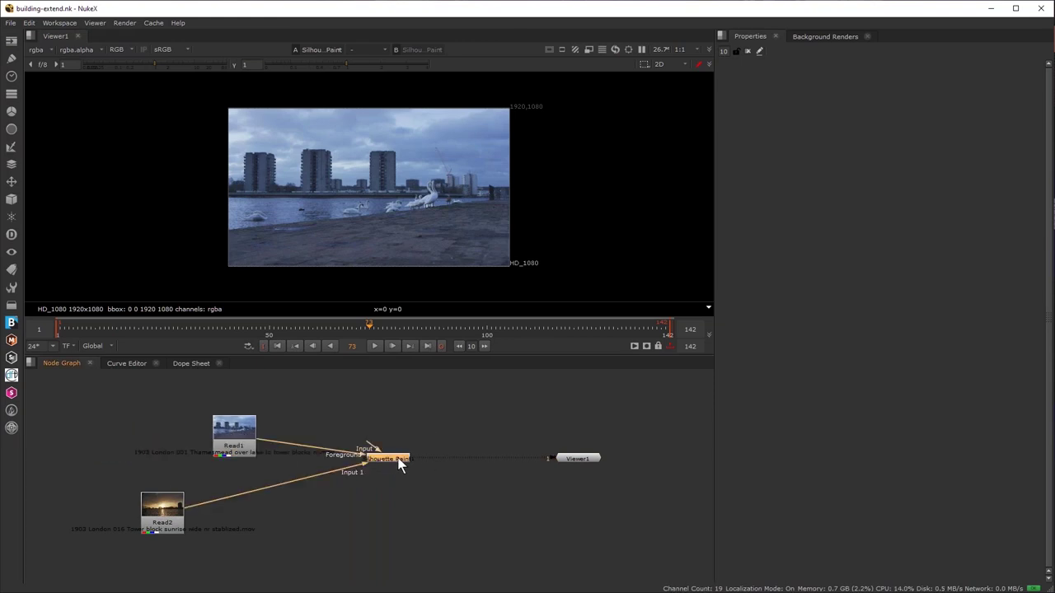
double_click(398, 459)
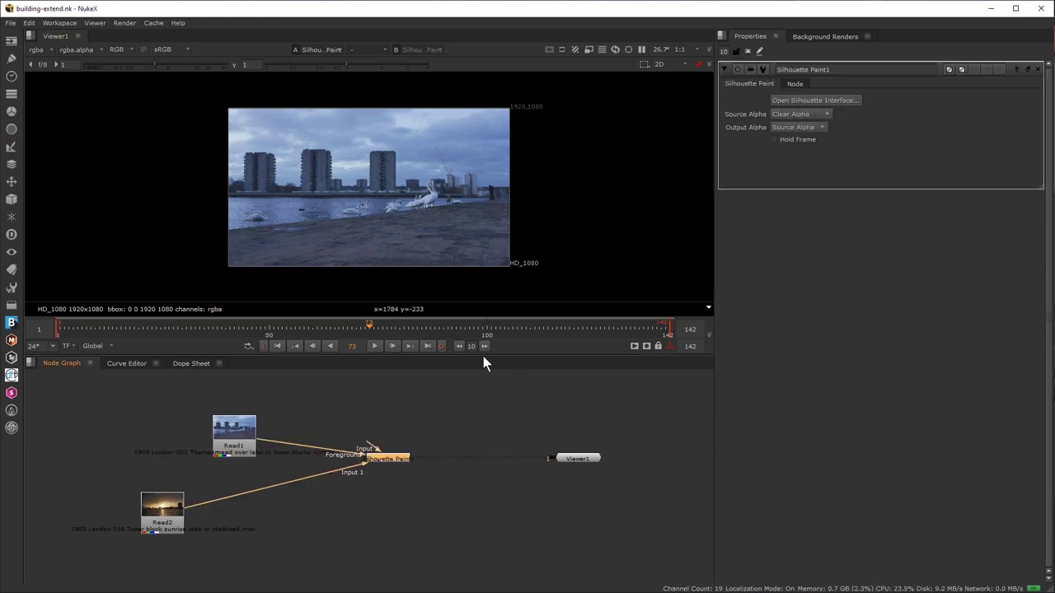
drag(504, 357, 506, 417)
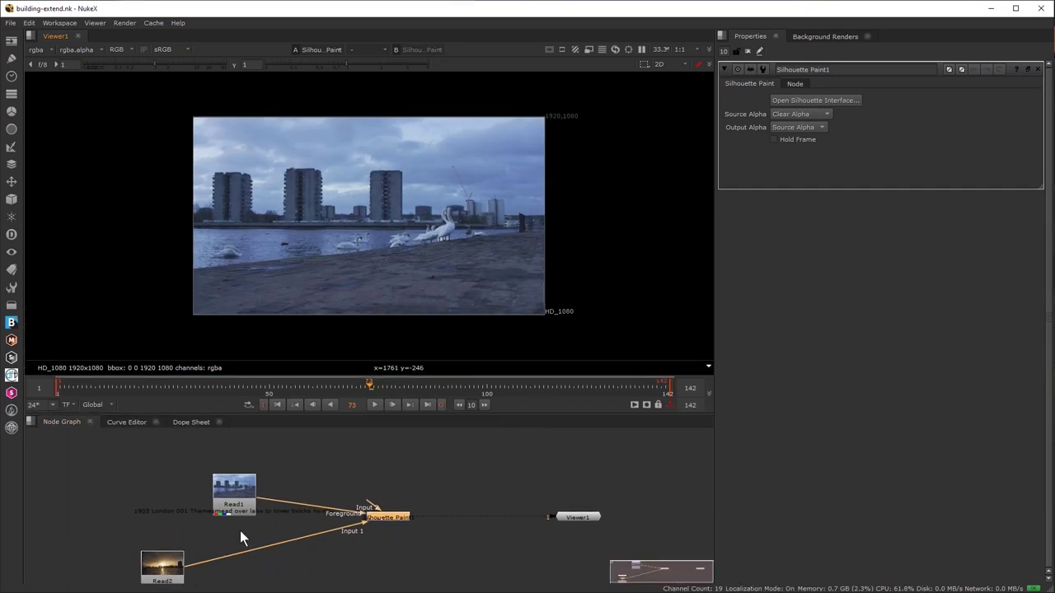
drag(177, 568, 276, 549)
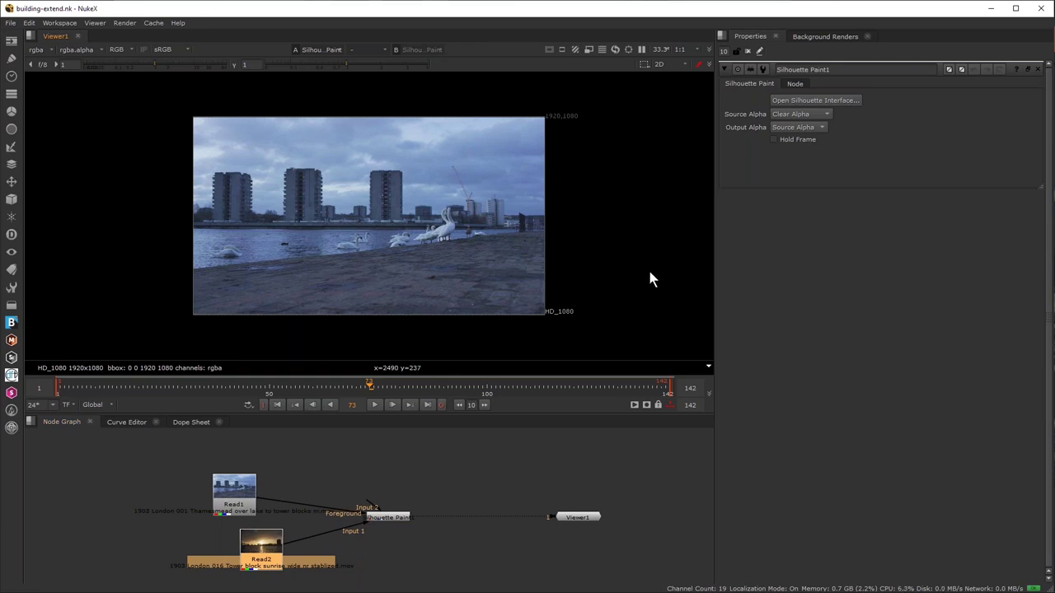
key(alt+Tab)
key(alt+Tab)
key(alt+Tab)
key(alt+Tab)
key(alt+Tab)
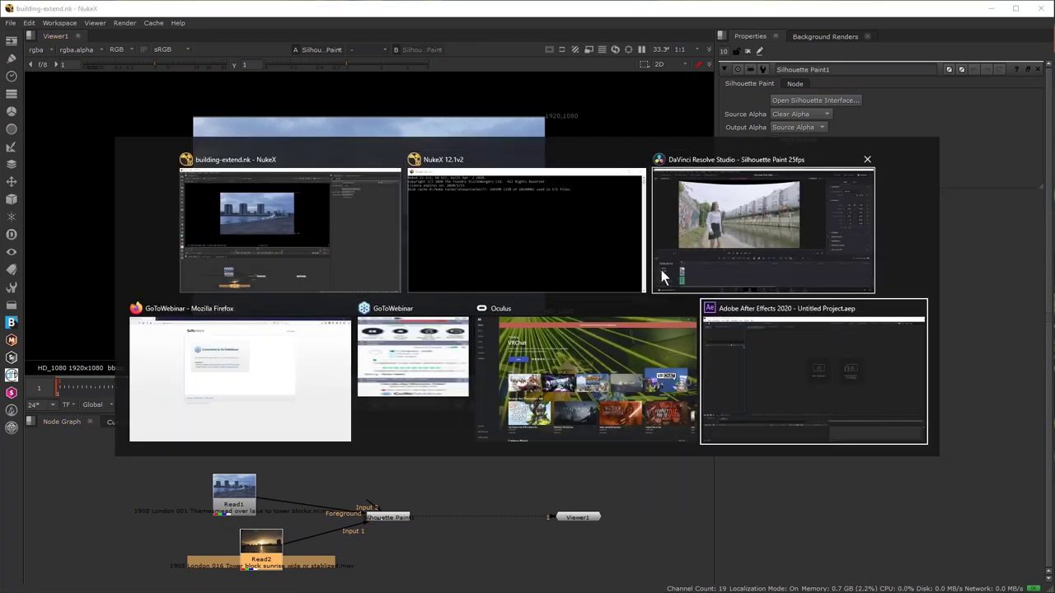
key(alt+Tab)
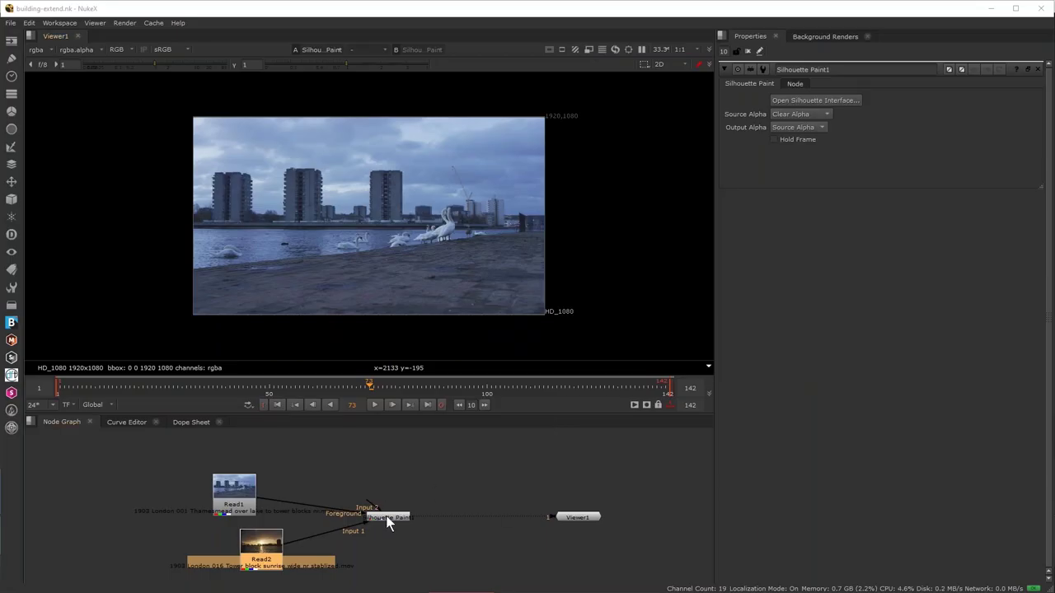
Reposition the Silhouette Paint1 node and move Read2 closer to it in the node graph.
mouse_move(388, 519)
mouse_down()
mouse_move(439, 482)
mouse_move(408, 506)
mouse_up()
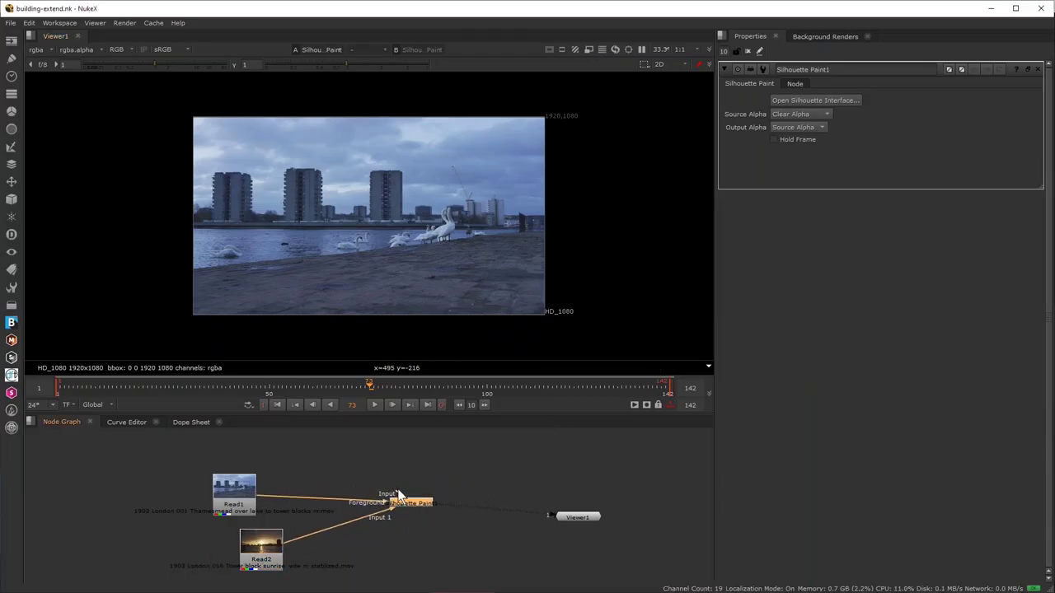
mouse_move(393, 491)
mouse_down()
mouse_move(434, 448)
mouse_move(389, 453)
mouse_move(431, 454)
mouse_move(393, 497)
mouse_up()
drag(275, 559, 328, 552)
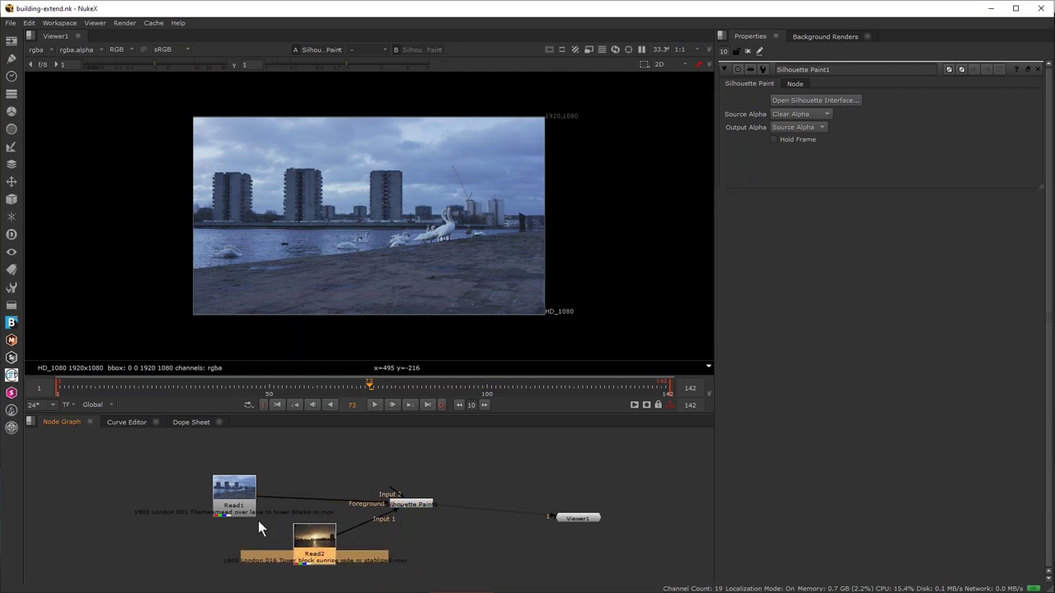
Open the Silhouette interface from the Silhouette Paint1 node and load the project in Building extend Webinar.sfx.
click(412, 502)
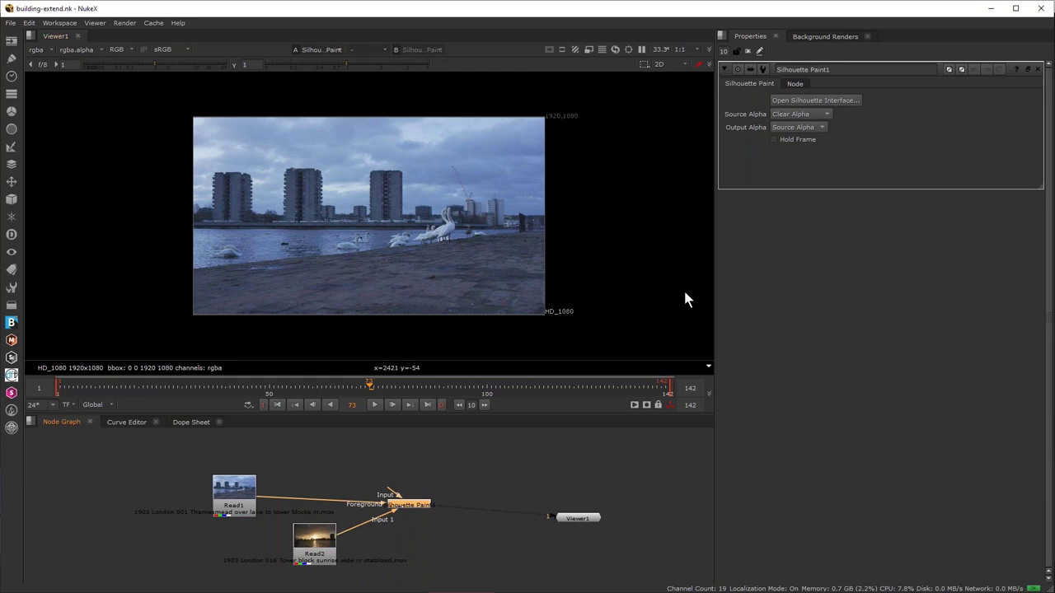
click(841, 100)
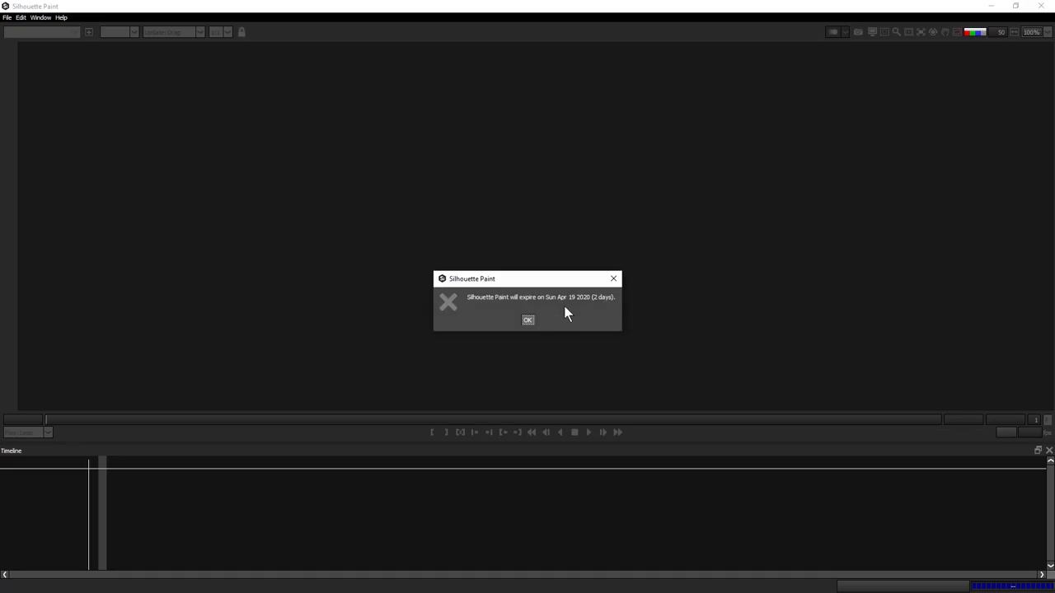
click(527, 320)
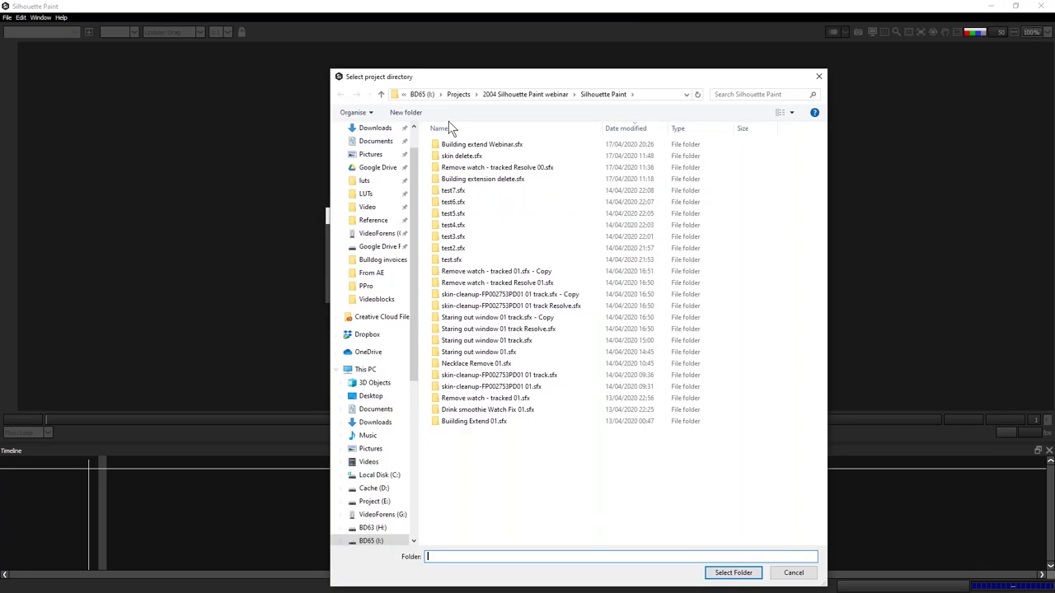
double_click(489, 144)
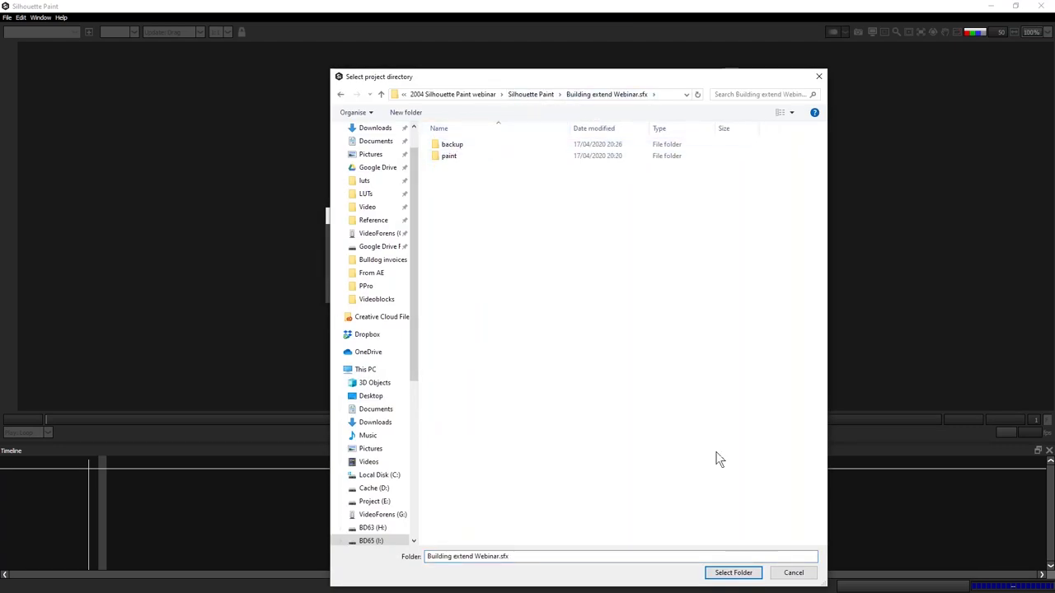
click(794, 573)
click(639, 292)
double_click(470, 141)
double_click(459, 172)
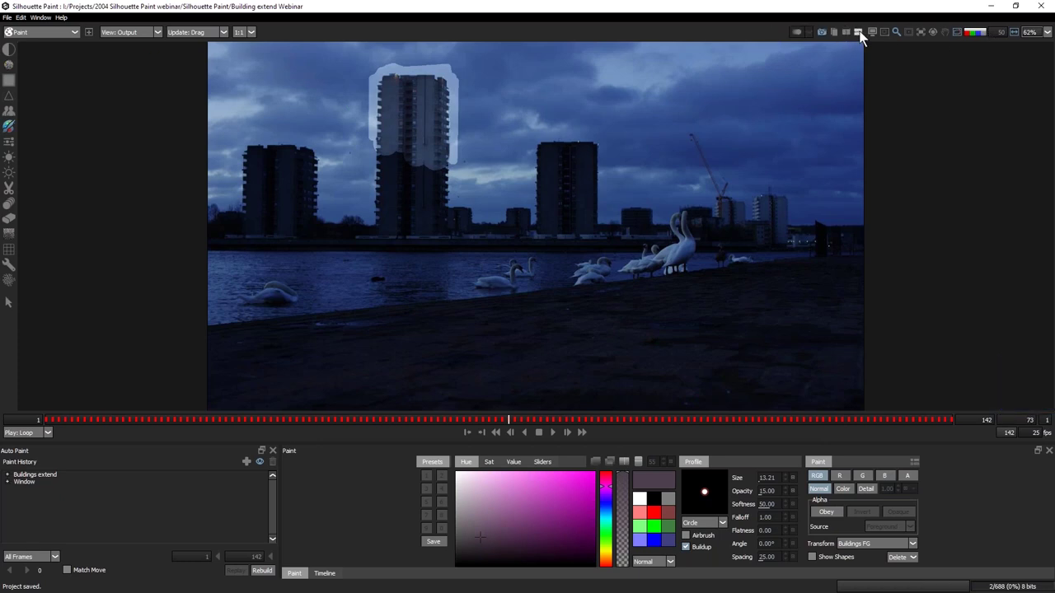
Show the viewer's colour management controls and set Colorspace to linear, leaving View Xform at sRGB.
click(860, 33)
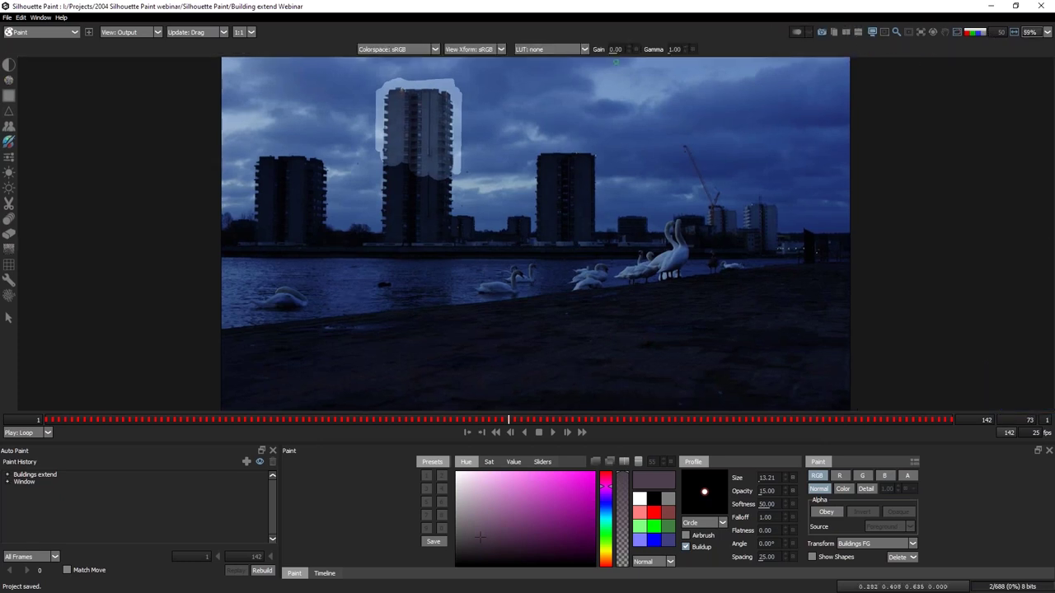
click(428, 48)
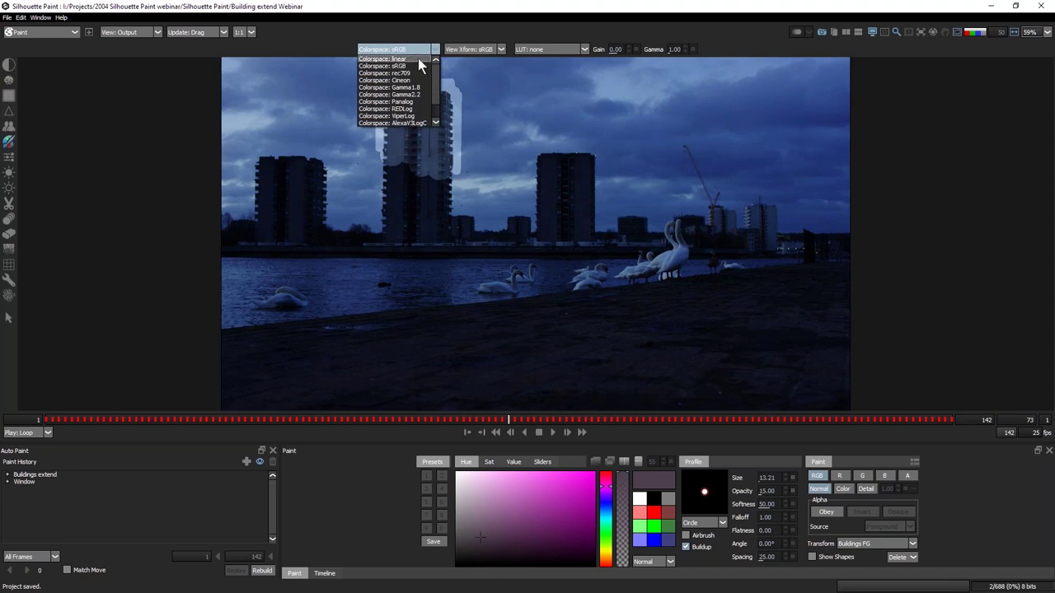
click(417, 60)
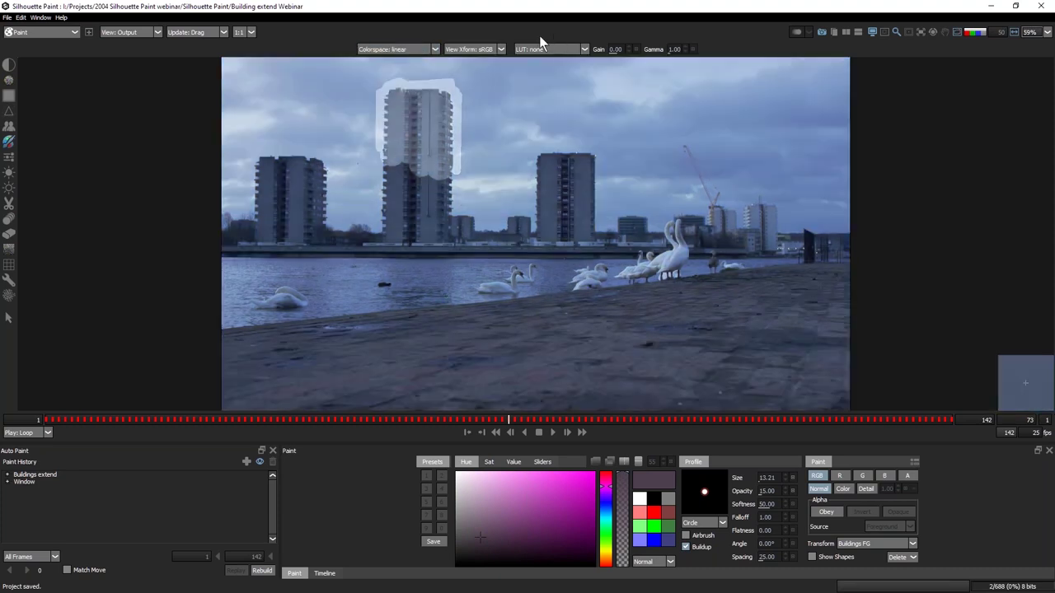
click(476, 50)
click(470, 59)
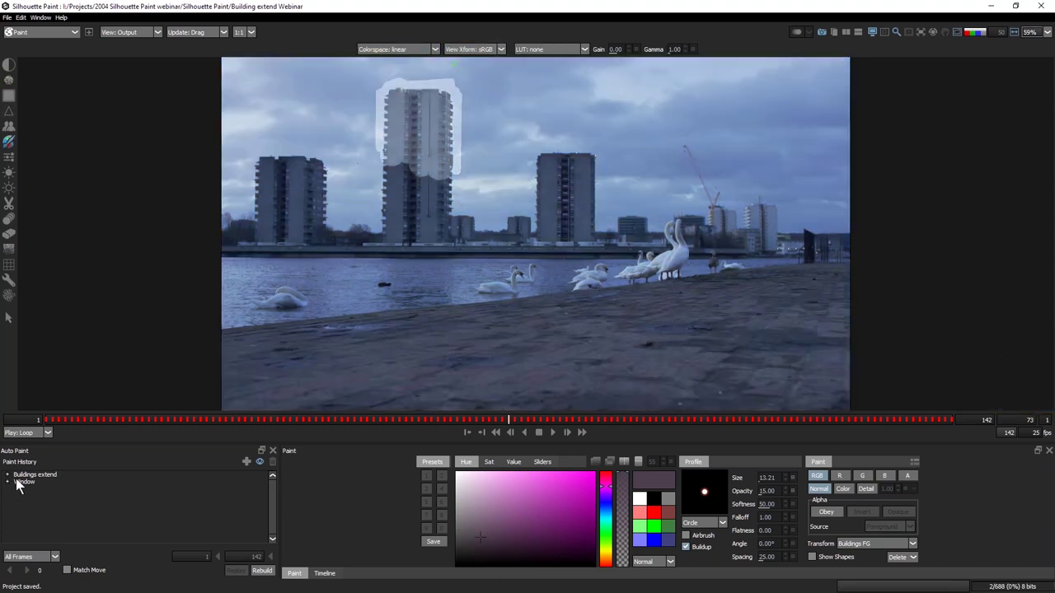
Rebuild the paint on all frames 1-142 from the first frame, then stop the rebuild partway.
click(29, 422)
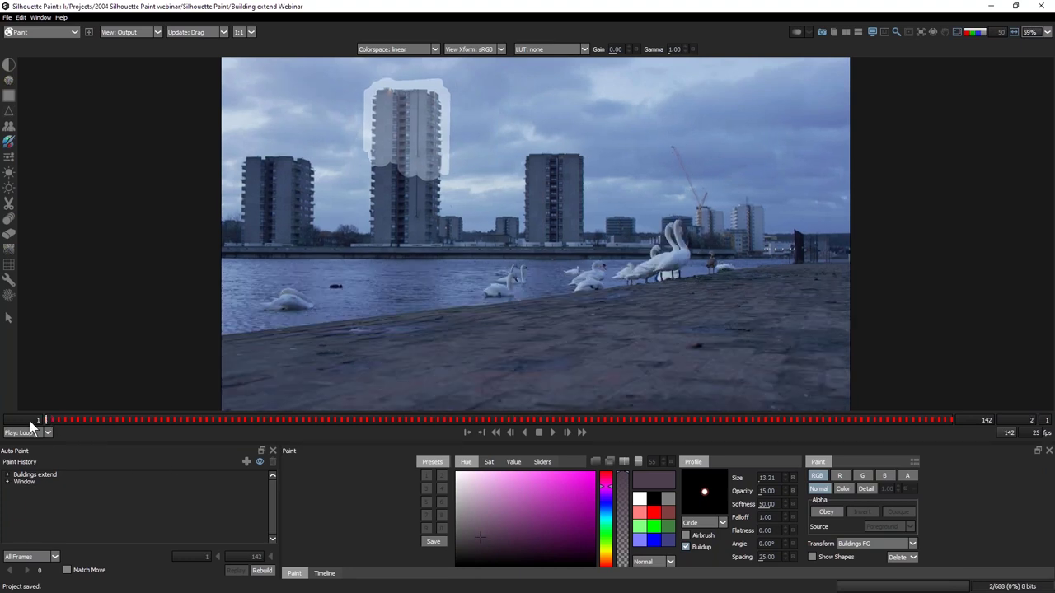
click(262, 569)
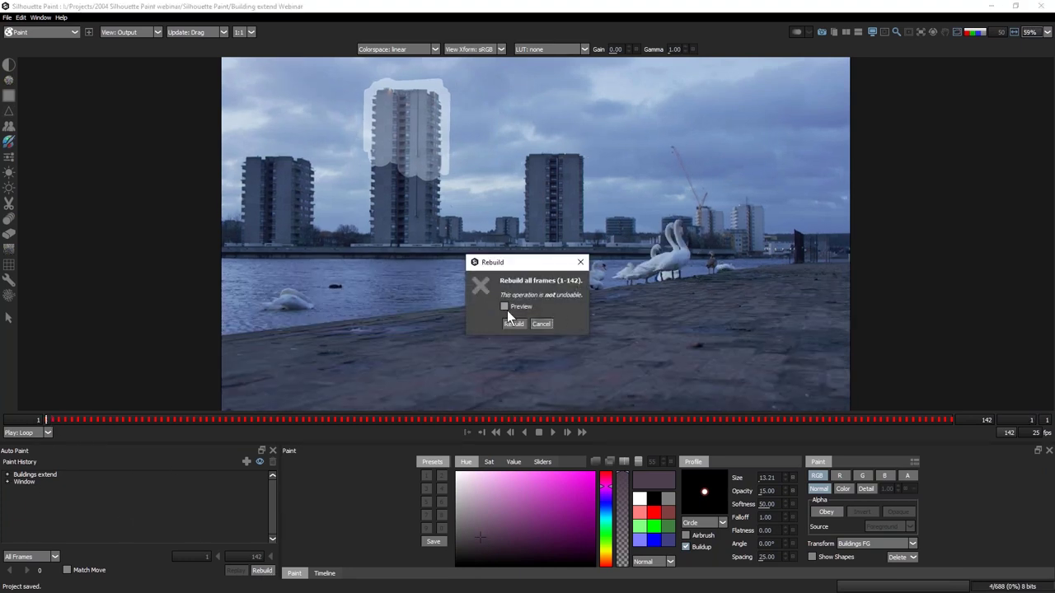
click(513, 324)
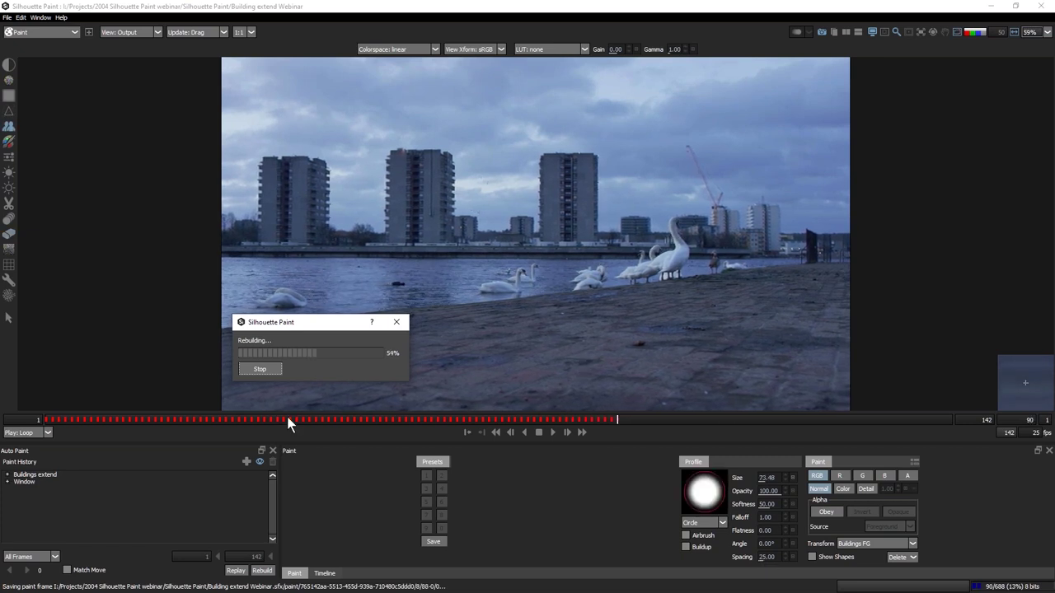
drag(292, 323, 108, 163)
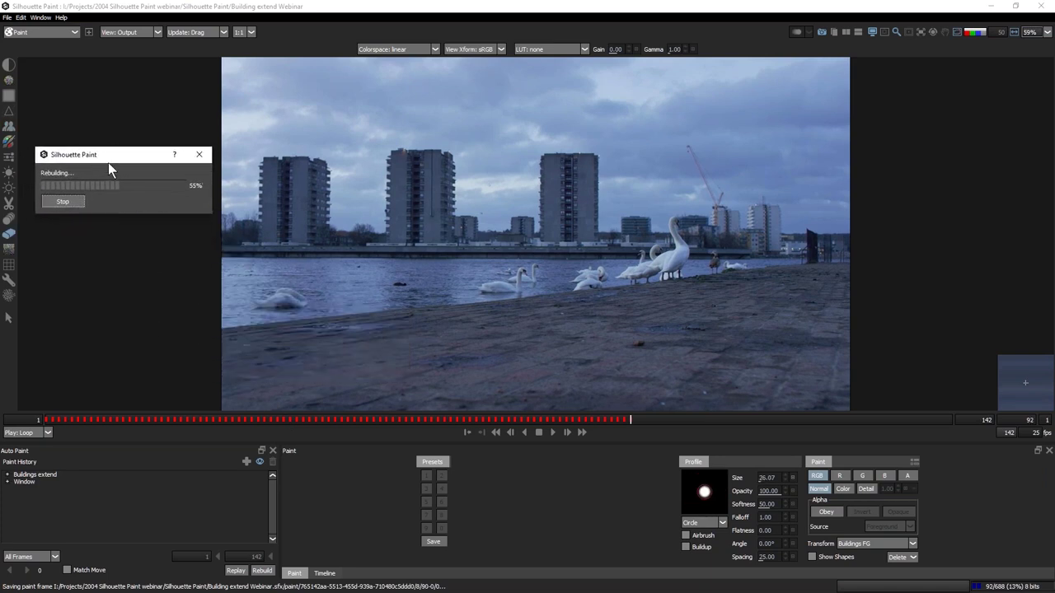
click(63, 202)
Scrub the rebuilt frames, set the end frame of the working range to 93 and play the result.
mouse_move(588, 422)
mouse_down()
mouse_move(384, 414)
mouse_move(637, 420)
mouse_up()
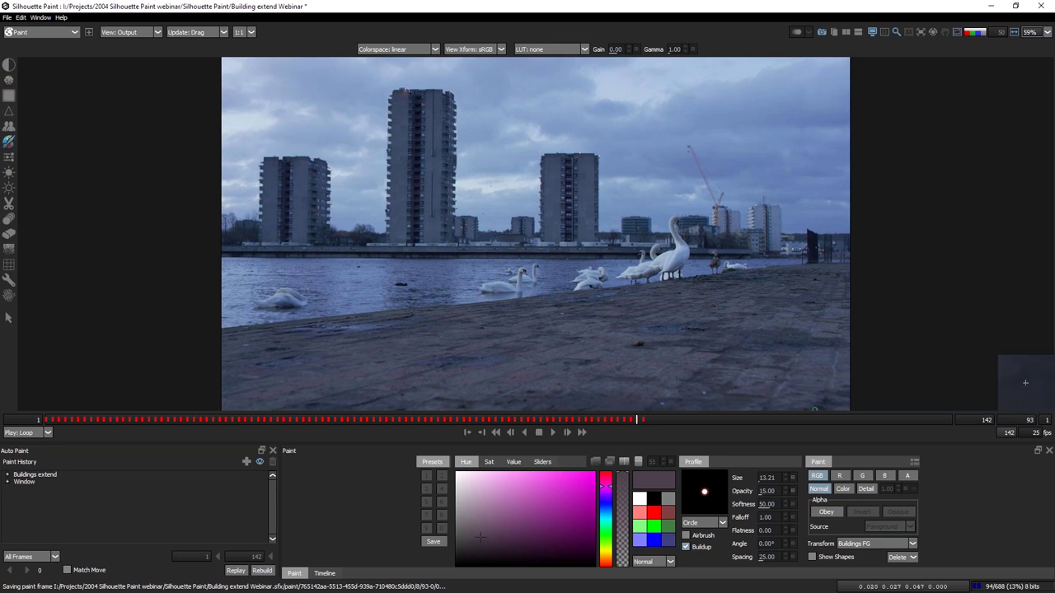
click(974, 421)
text(93)
key(Return)
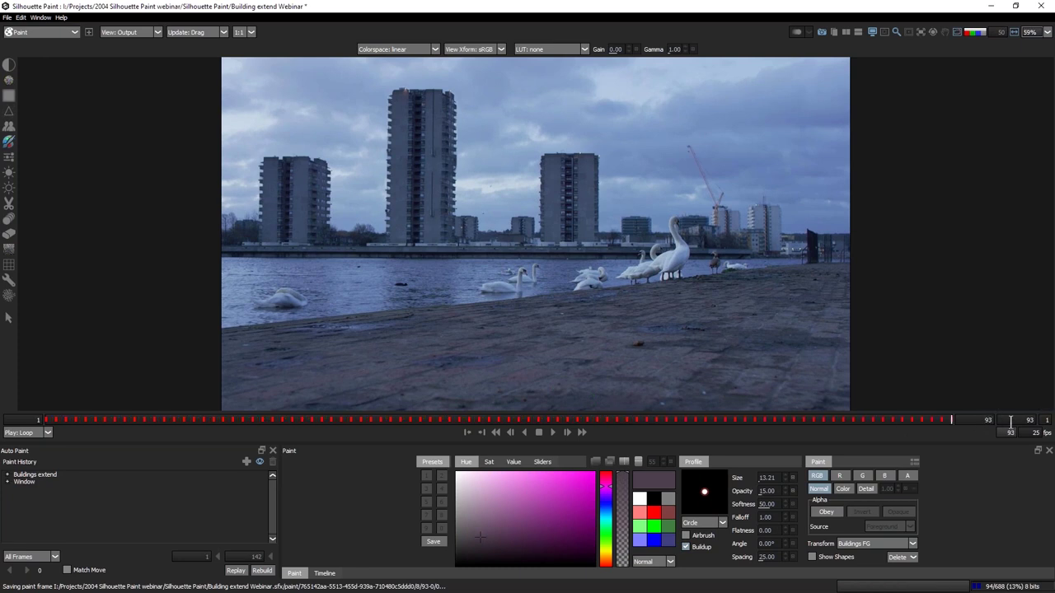
click(550, 432)
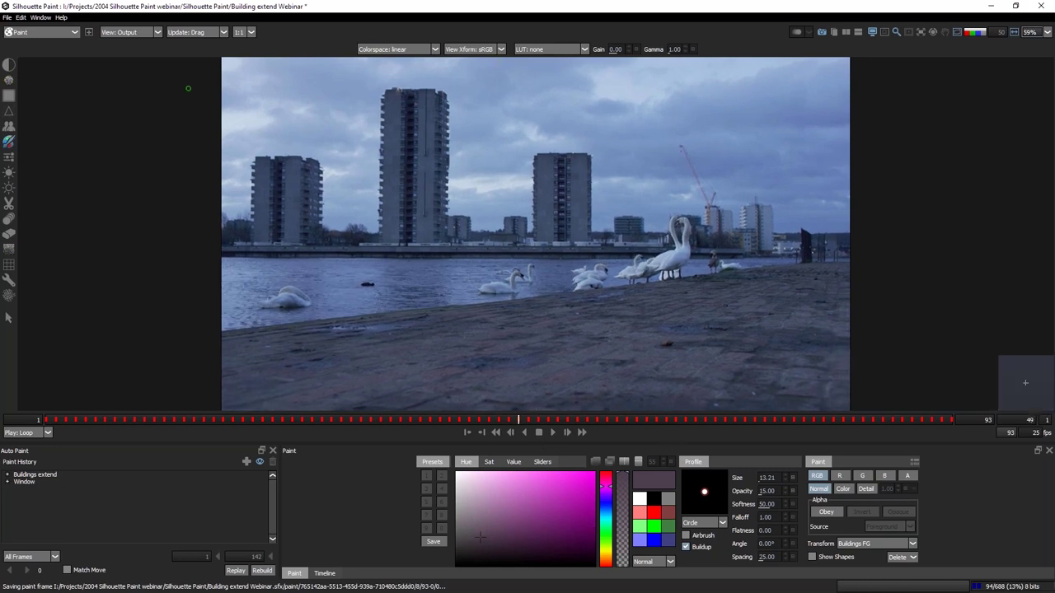
Activate the Clone brush, return to frame 1 and review the clone source options, keeping Foreground.
click(8, 127)
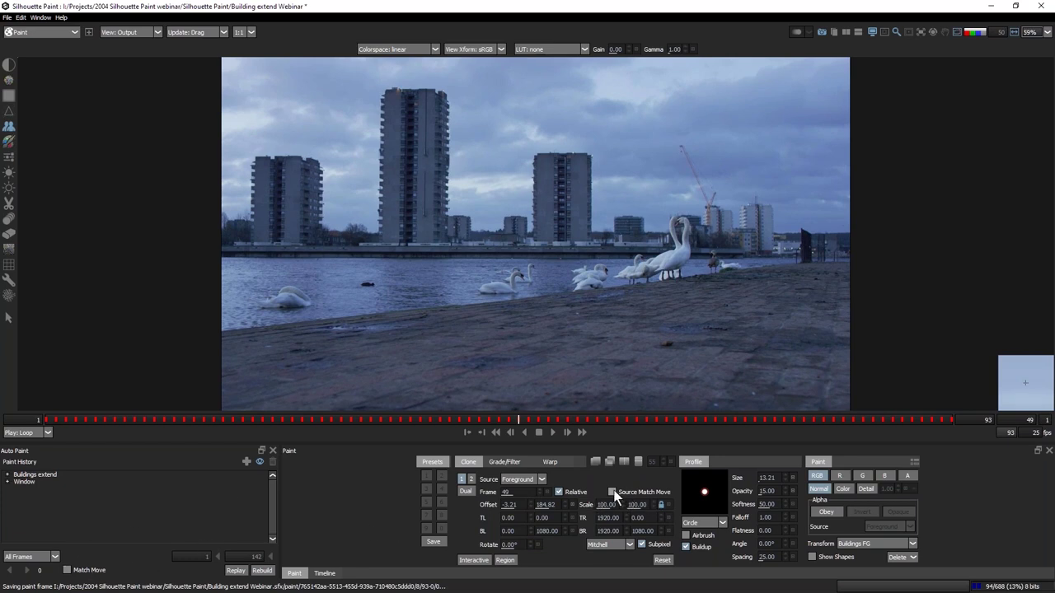
drag(313, 419, 3, 414)
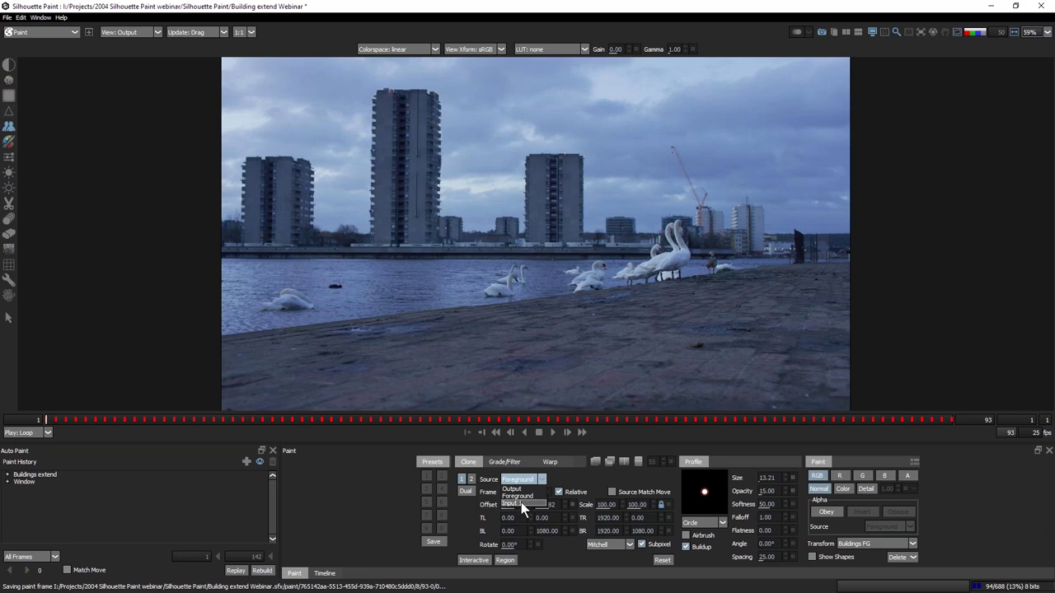
scroll(536, 480, down, 1)
click(530, 490)
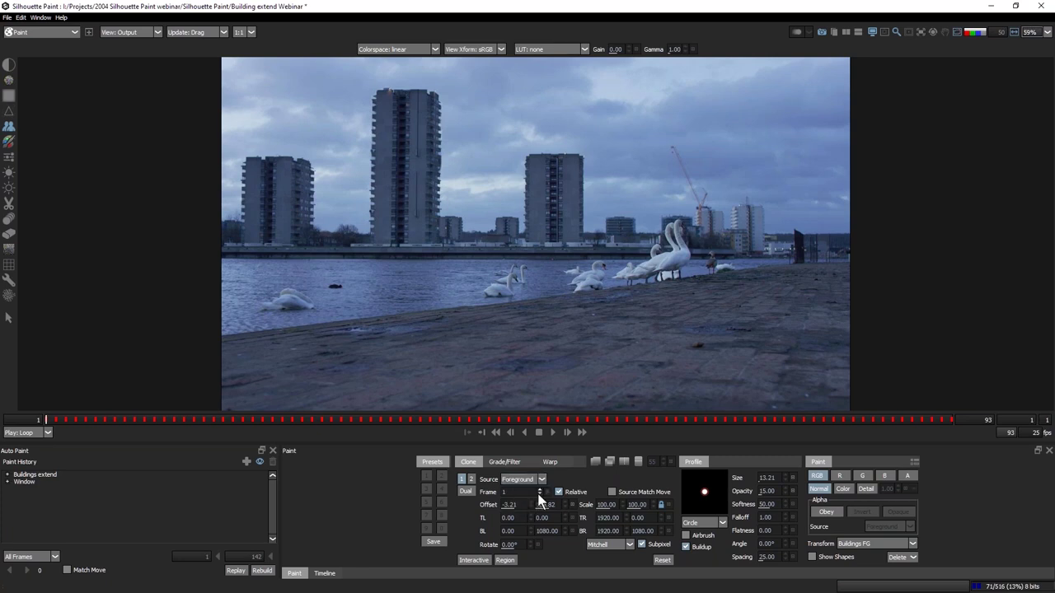
Turn on the onion-skin overlay of the clone source and reset the clone transform.
click(593, 462)
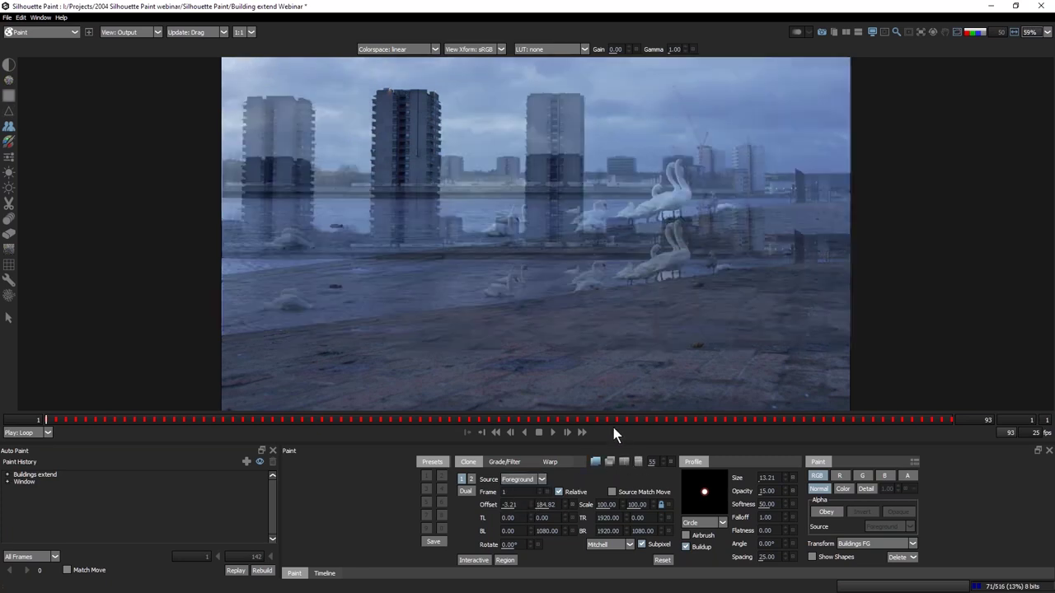
click(663, 561)
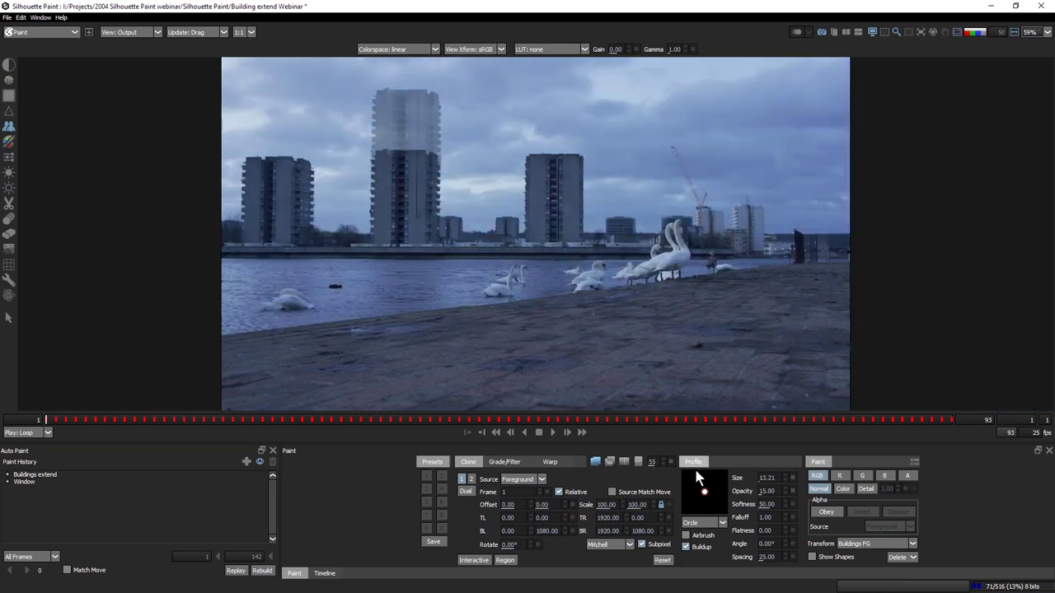
Try the alternative clone sources, previewing Input 1 over the shot, and set the source back to Output.
click(537, 480)
click(575, 484)
click(523, 480)
click(523, 487)
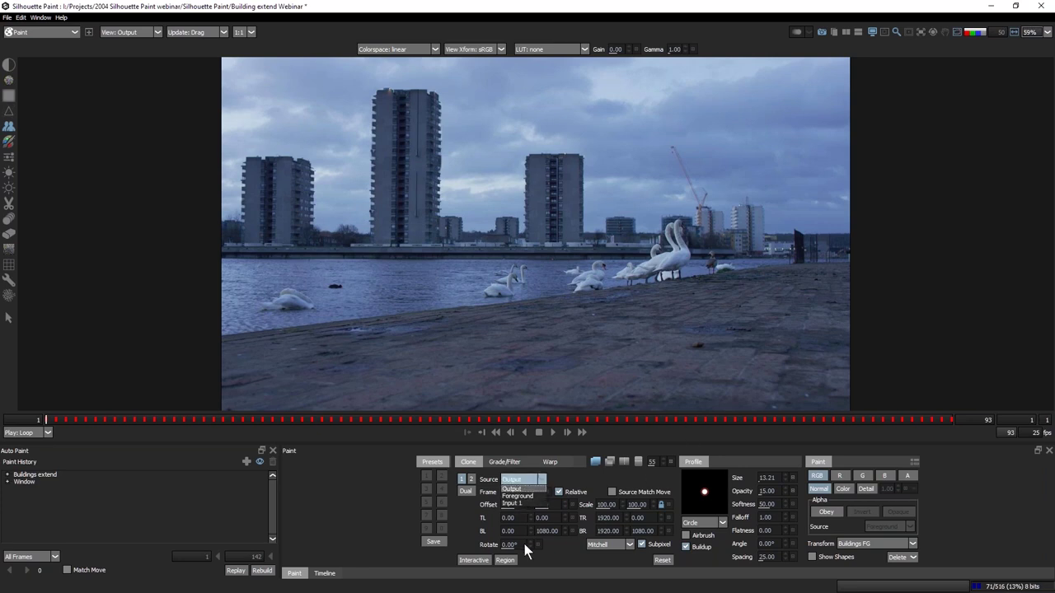
click(516, 503)
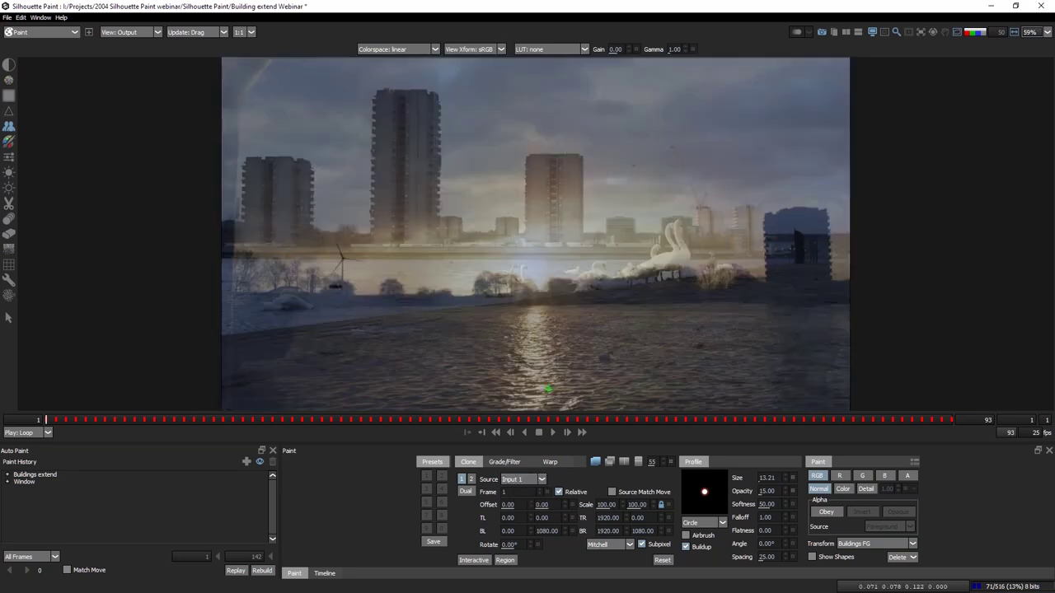
click(547, 494)
click(526, 489)
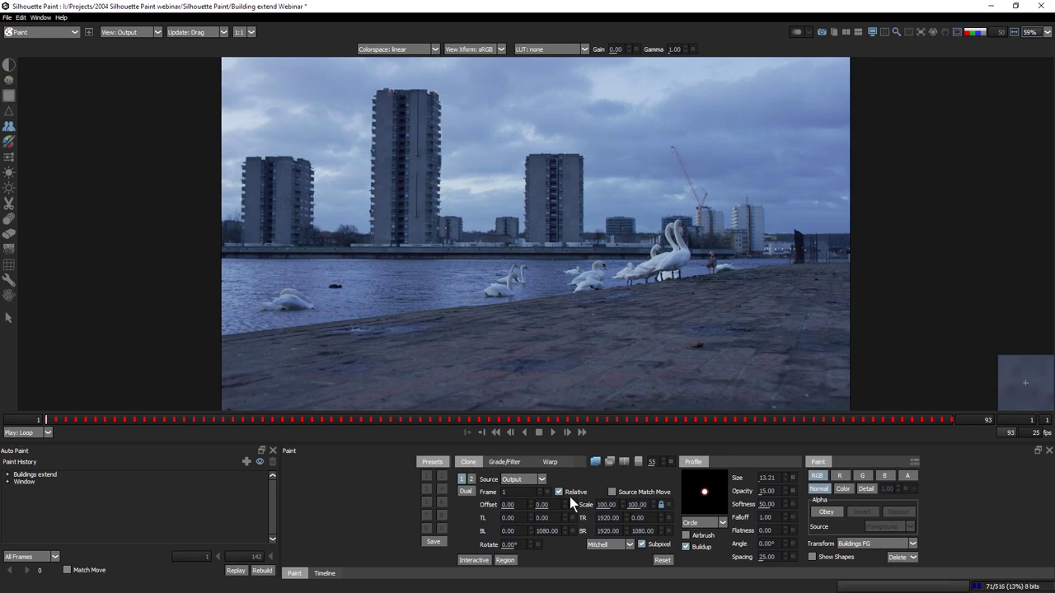
Turn off Relative for the clone source and set its fixed frame to 28.
mouse_move(517, 492)
mouse_down()
mouse_move(540, 492)
mouse_move(523, 492)
mouse_move(529, 501)
mouse_up()
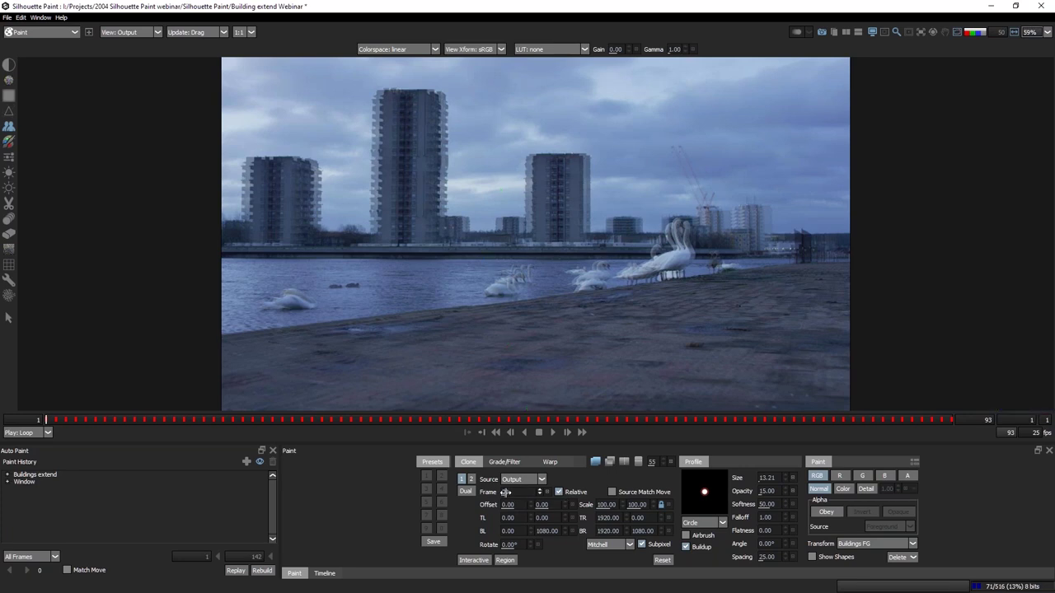
click(558, 491)
drag(537, 492, 513, 492)
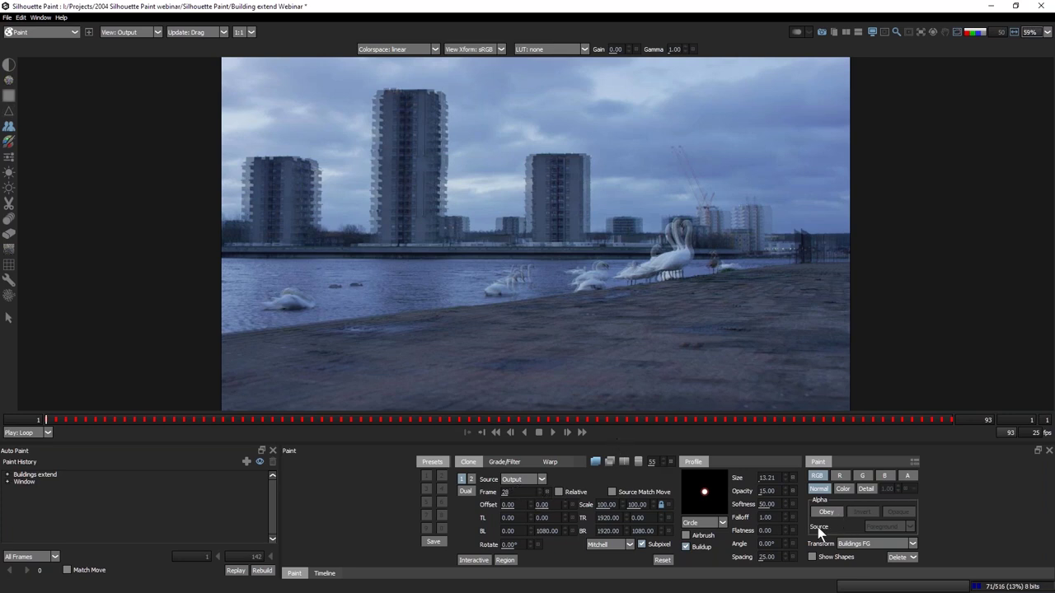
Enable Source Match Move and scrub through the shot to check the alignment, ending on frame 65.
click(612, 493)
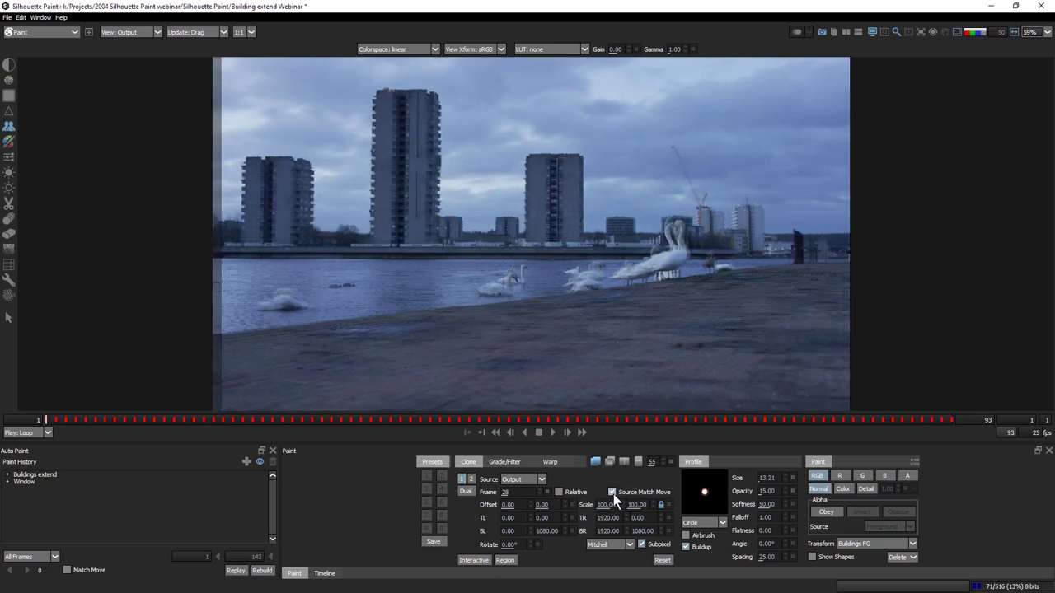
drag(355, 420, 942, 421)
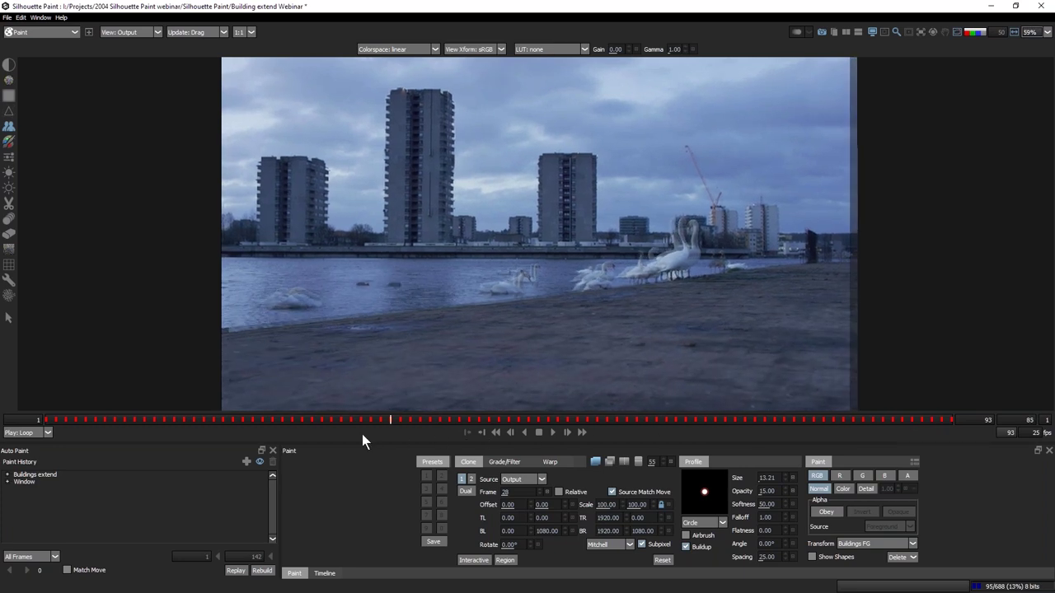
click(313, 421)
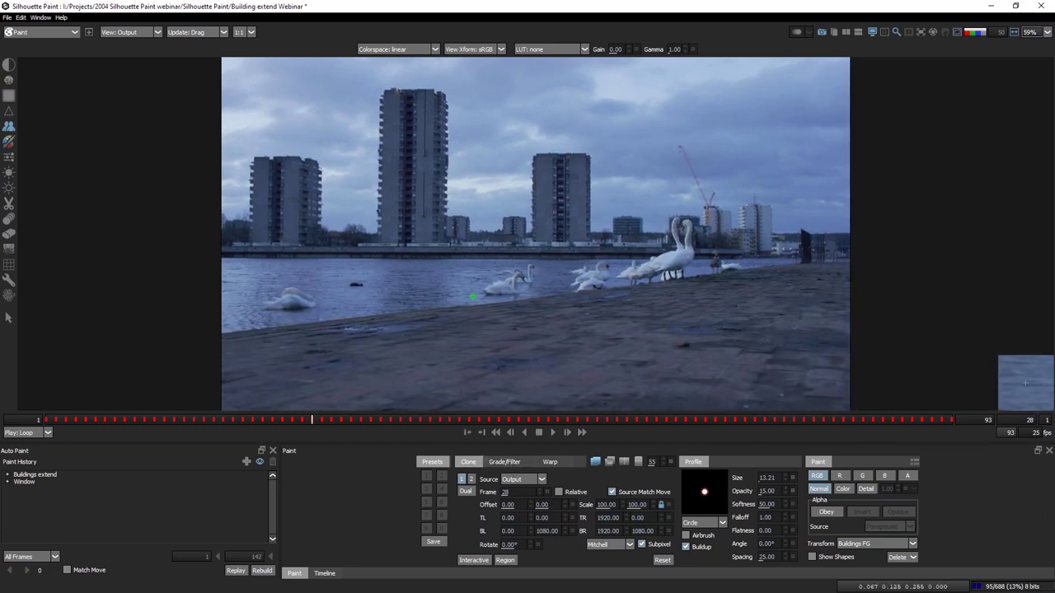
drag(457, 416, 676, 420)
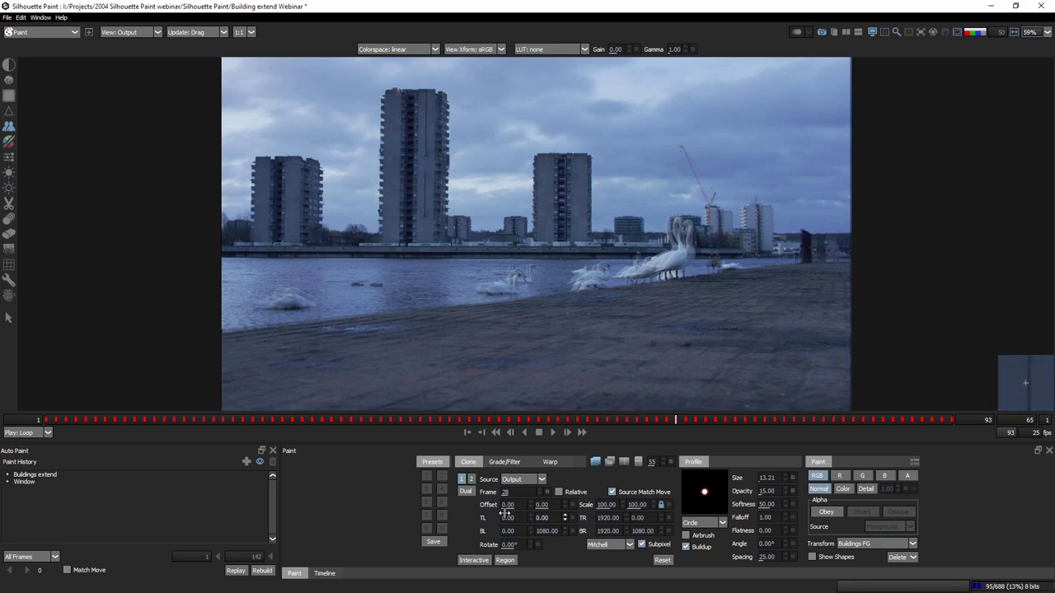
Set the clone source to Input 1 and its vertical offset to 170.
click(520, 478)
click(515, 503)
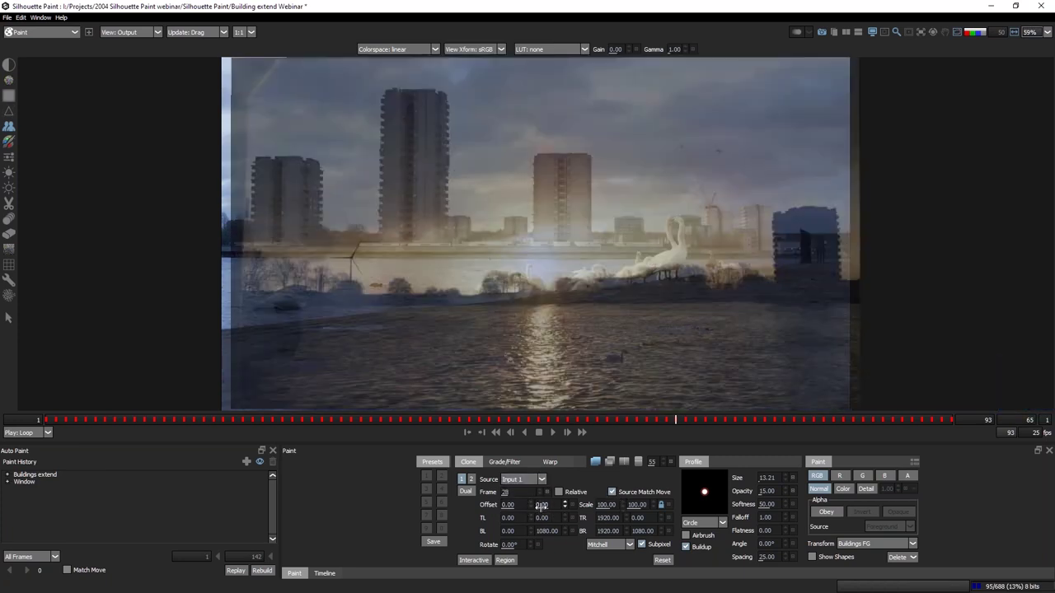
drag(525, 504, 635, 505)
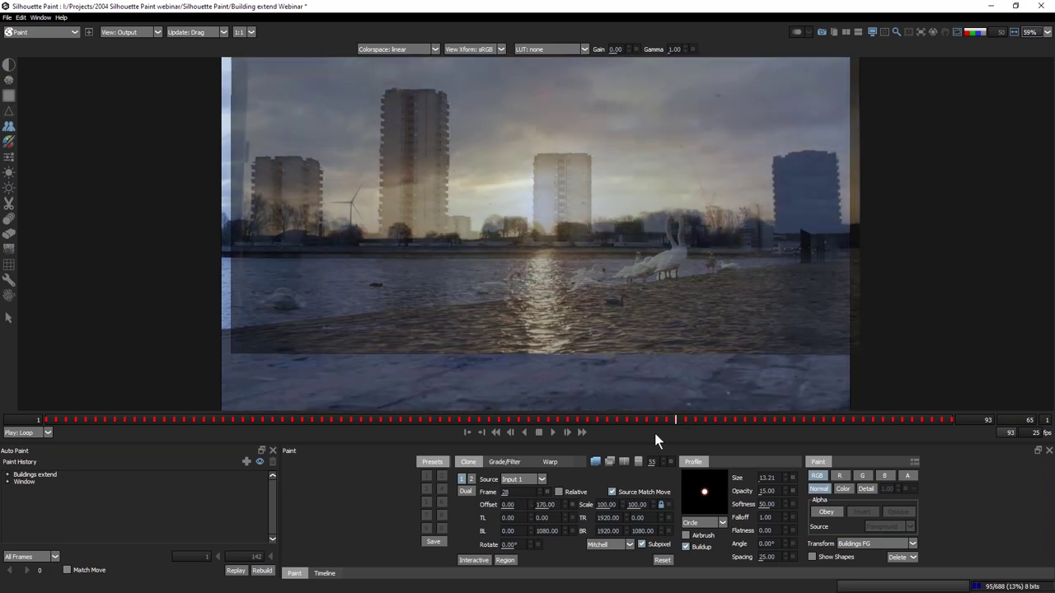
Switch the clone source preview to a split-screen comparison, then scrub and play the frames to check the match-moved source.
click(624, 461)
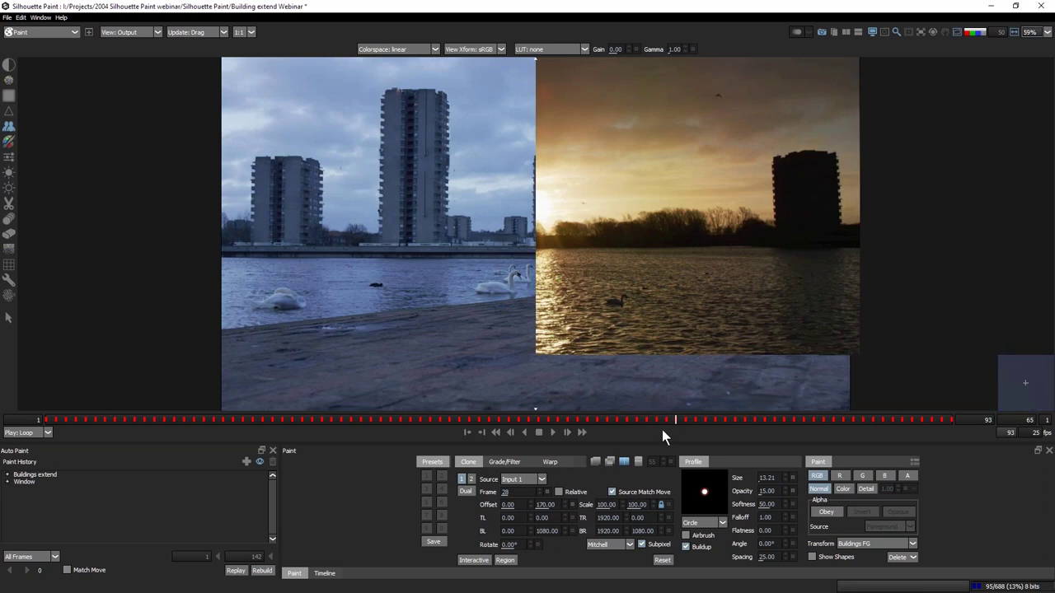
drag(676, 420, 233, 429)
key(space)
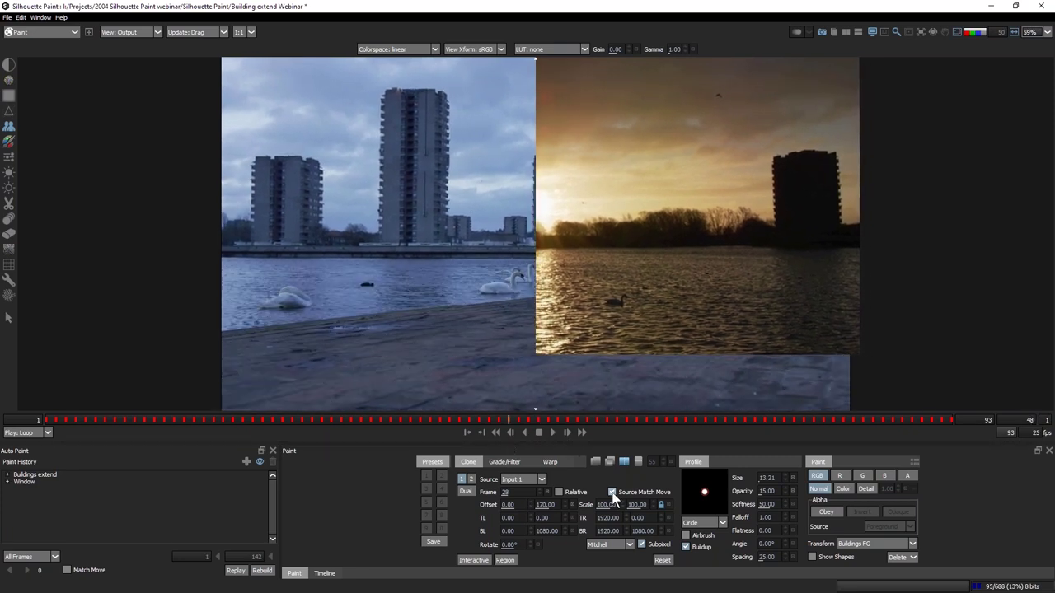
Compare the clone source's alignment with Source Match Move off and on again, scrubbing to frames 27 and 42.
click(613, 492)
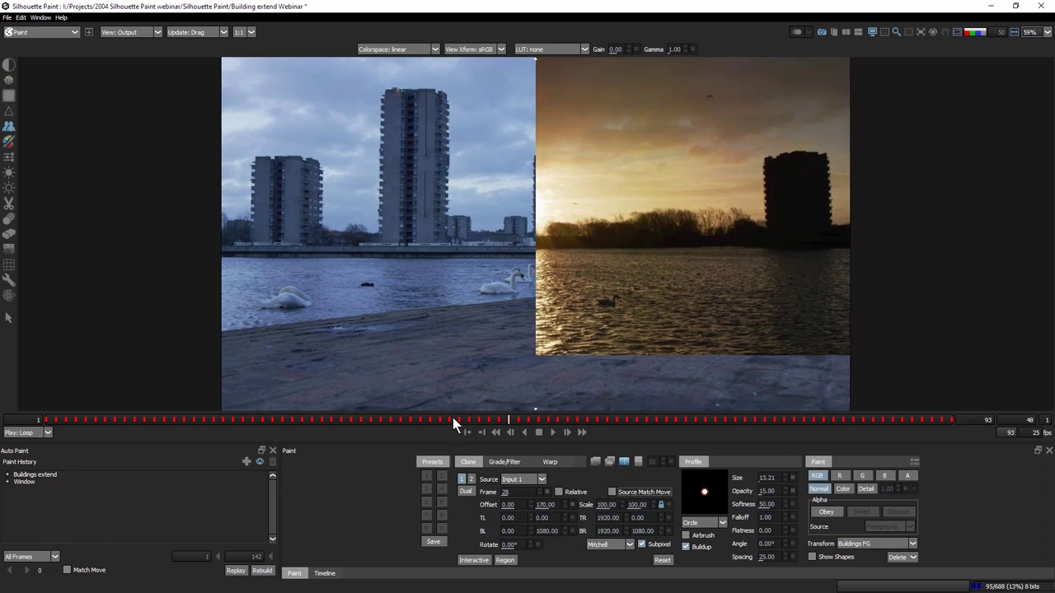
drag(498, 422, 303, 440)
click(611, 492)
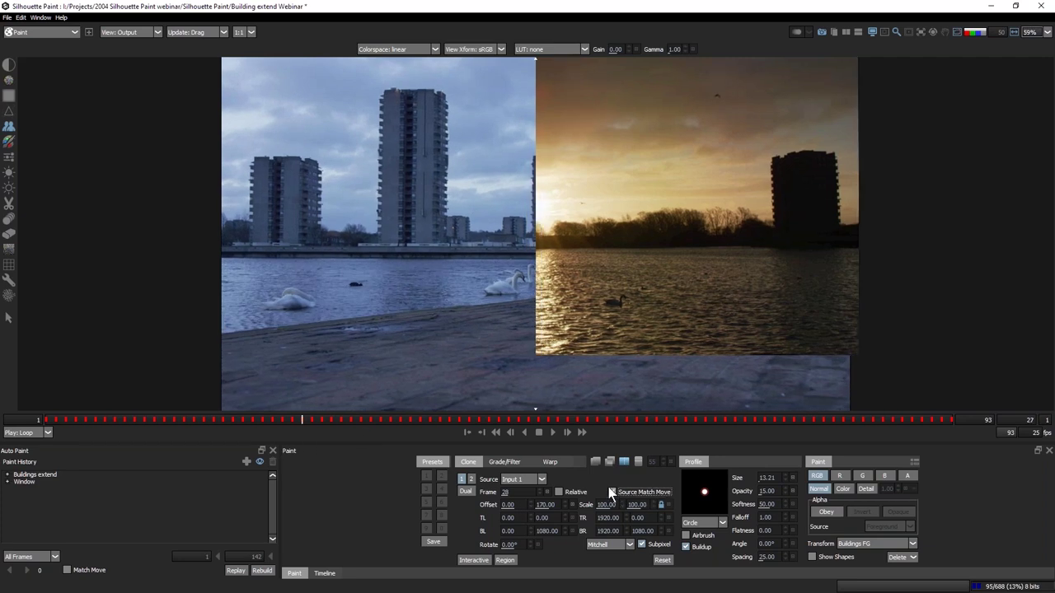
drag(438, 418, 454, 442)
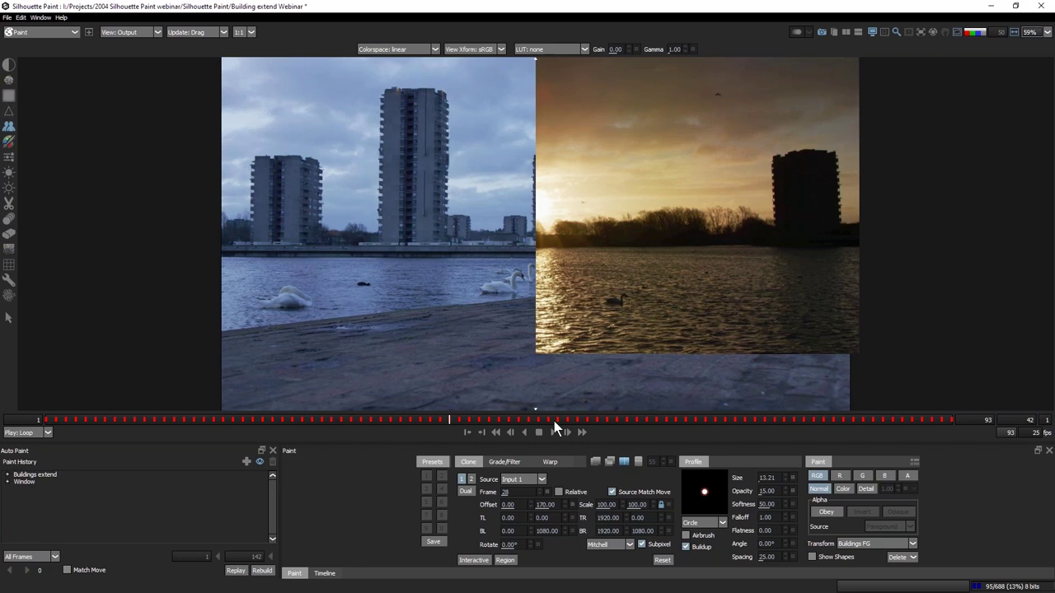
Hide the split source overlay and clone the sunset over the sky at frame 42 with a 172.53 brush at 100 opacity.
click(628, 462)
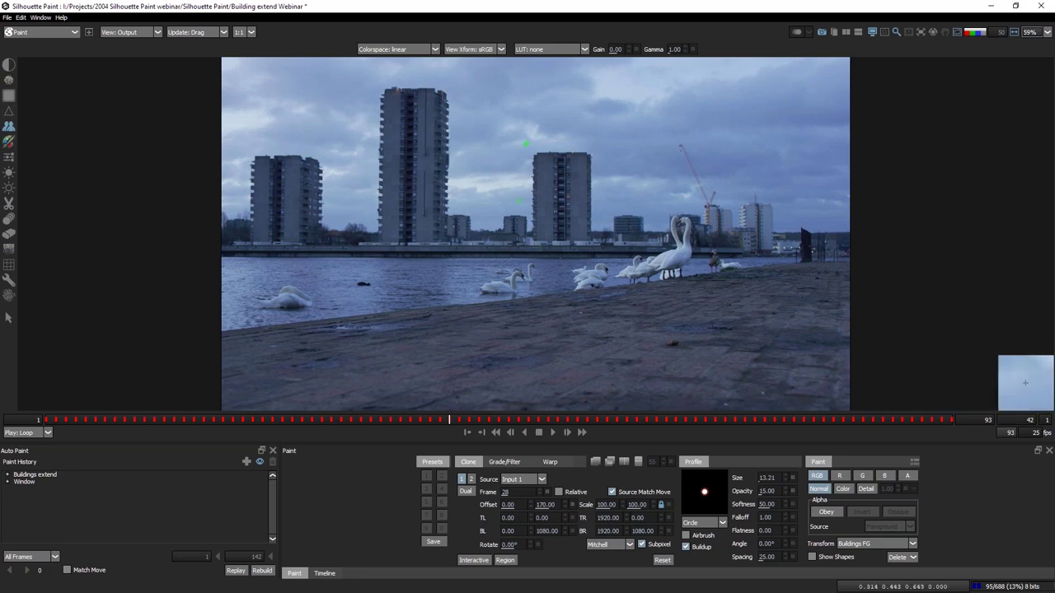
drag(525, 144, 558, 160)
mouse_move(564, 103)
mouse_down()
mouse_move(611, 91)
mouse_move(621, 103)
mouse_move(579, 98)
mouse_move(605, 110)
mouse_move(675, 98)
mouse_move(630, 151)
mouse_move(617, 135)
mouse_move(632, 175)
mouse_up()
key(ctrl+z)
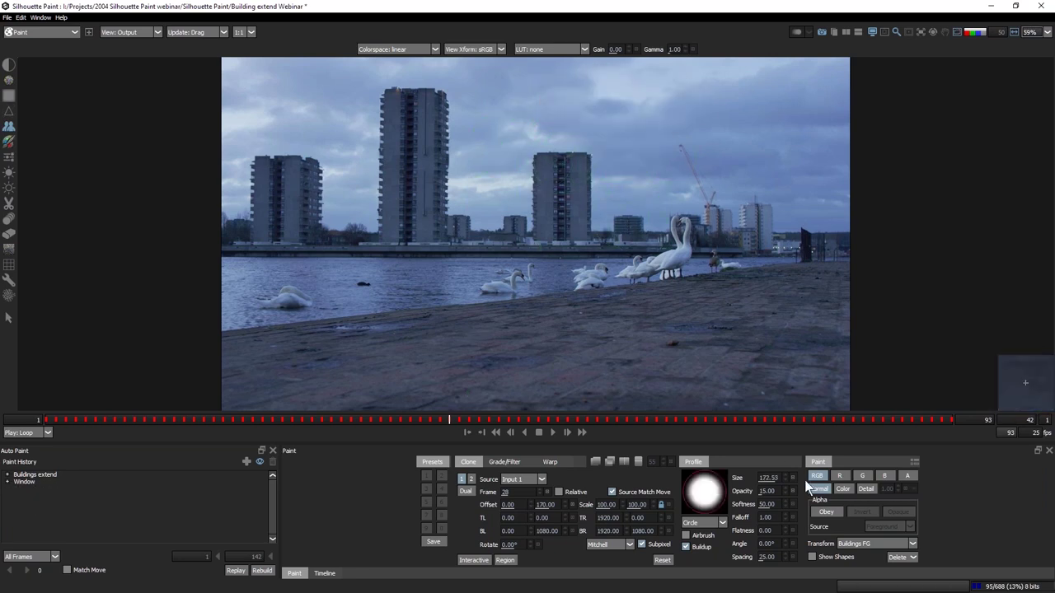
click(686, 547)
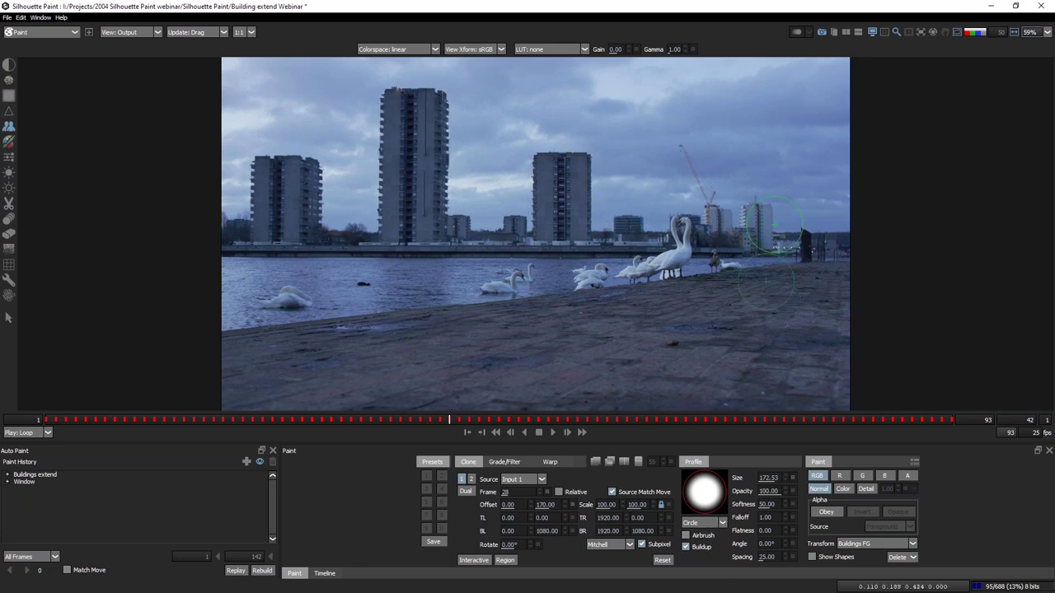
mouse_move(499, 103)
mouse_down()
mouse_move(583, 108)
mouse_move(582, 121)
mouse_move(602, 124)
mouse_move(623, 147)
mouse_move(626, 174)
mouse_move(575, 119)
mouse_move(536, 120)
mouse_move(504, 135)
mouse_move(502, 188)
mouse_move(491, 126)
mouse_move(539, 70)
mouse_move(650, 74)
mouse_move(666, 105)
mouse_move(678, 102)
mouse_move(653, 146)
mouse_move(664, 172)
mouse_move(708, 174)
mouse_move(777, 134)
mouse_move(679, 102)
mouse_move(716, 60)
mouse_move(878, 84)
mouse_move(766, 154)
mouse_move(856, 170)
mouse_move(832, 161)
mouse_up()
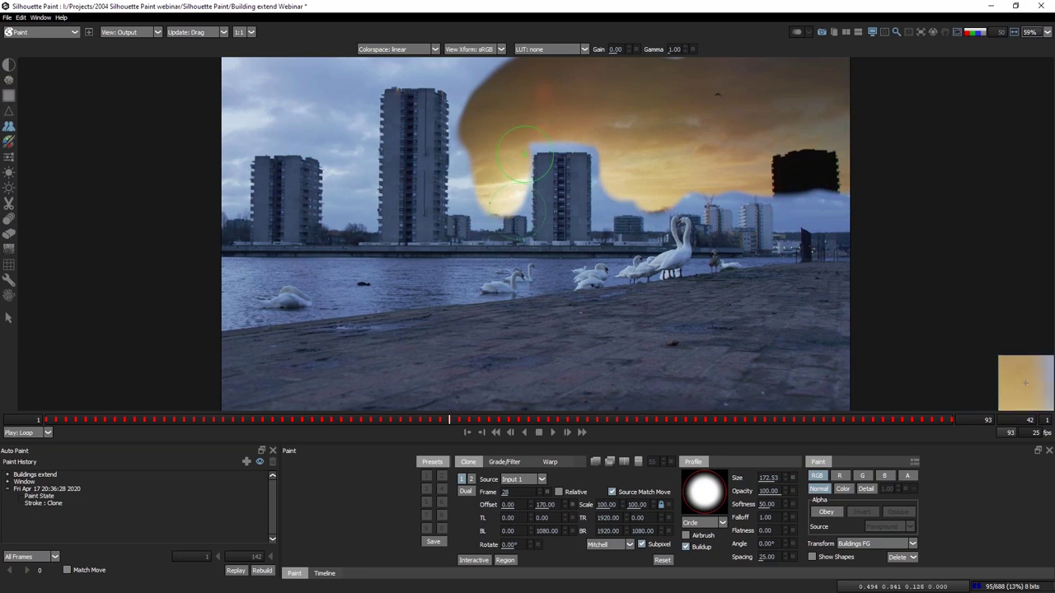
Replay the new sky clone stroke over the Work frame range with Match Move enabled.
click(39, 492)
click(39, 498)
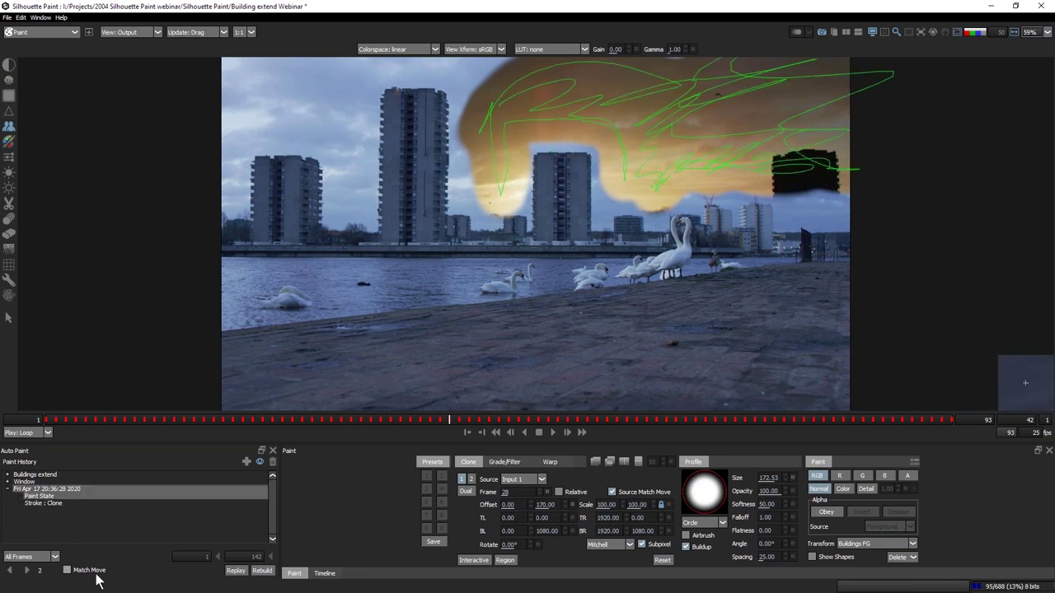
click(33, 557)
click(17, 519)
click(67, 569)
click(27, 571)
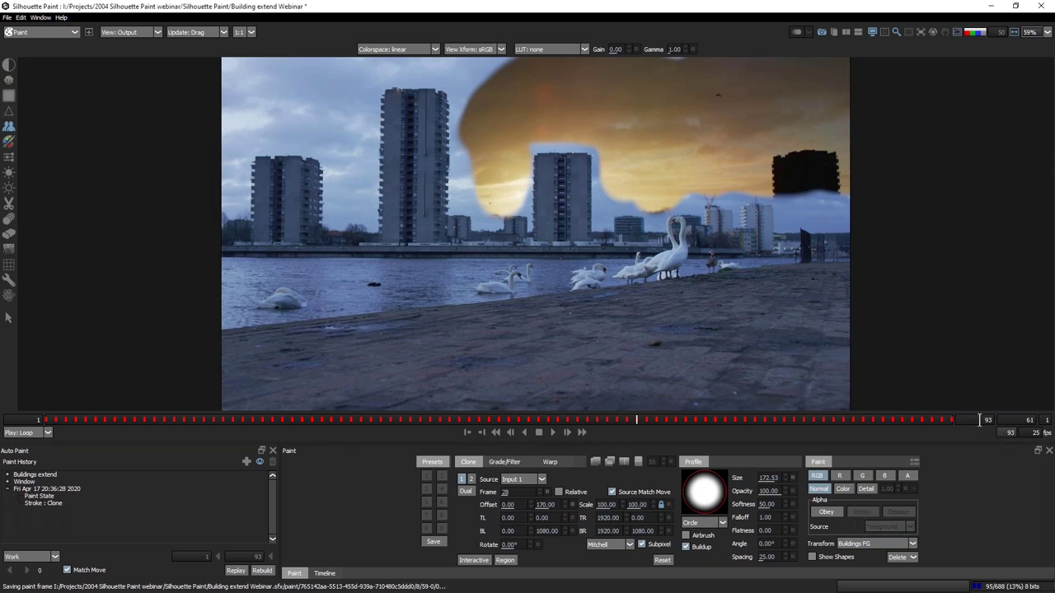
Set the work range's end frame to 61 and play back the painted shot.
text(61)
key(Return)
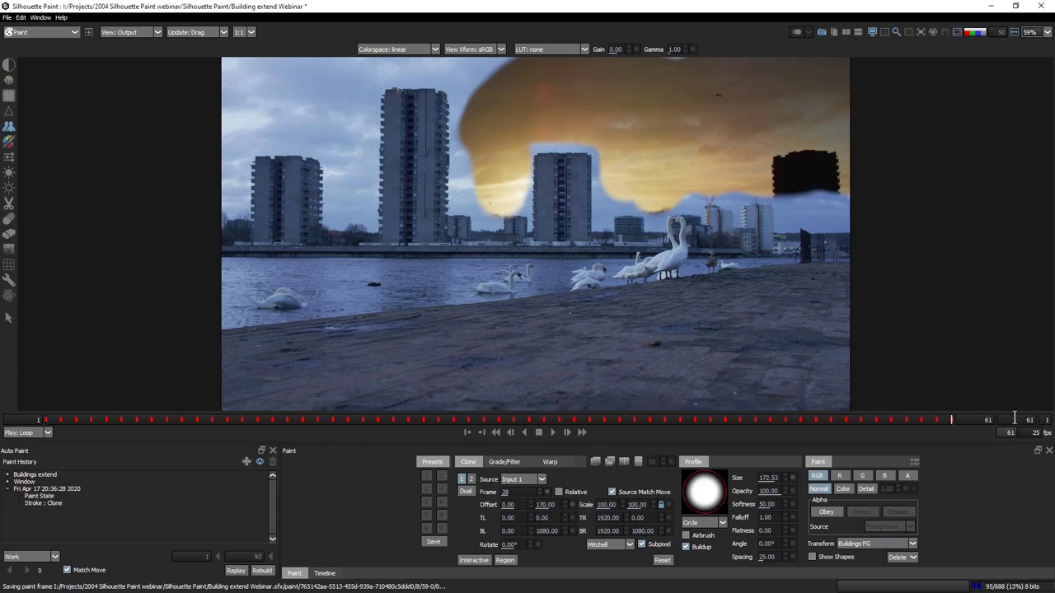
click(553, 431)
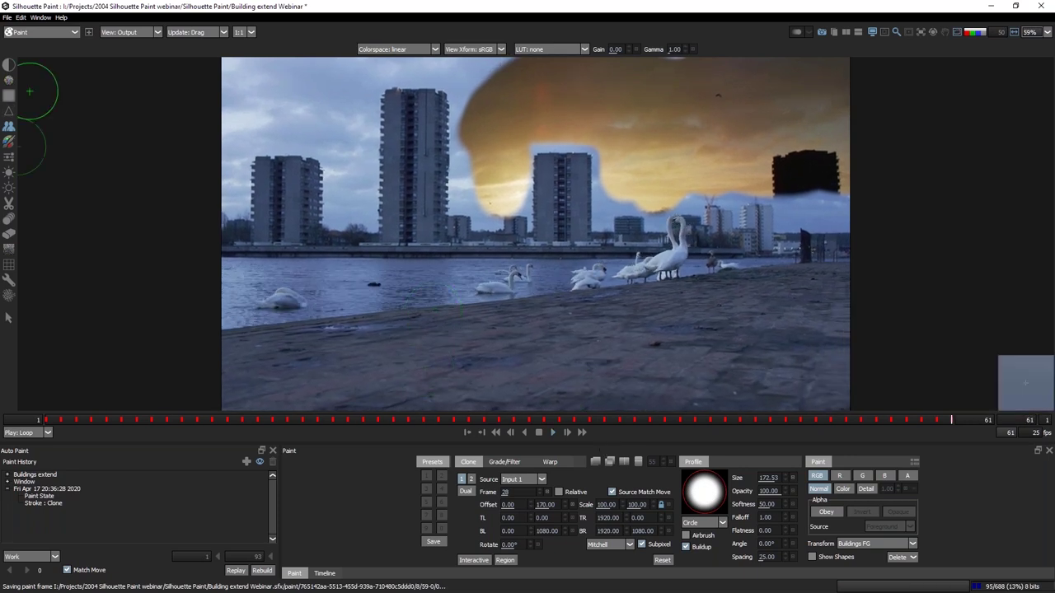
Save the Silhouette Paint project and exit back to NukeX.
click(8, 17)
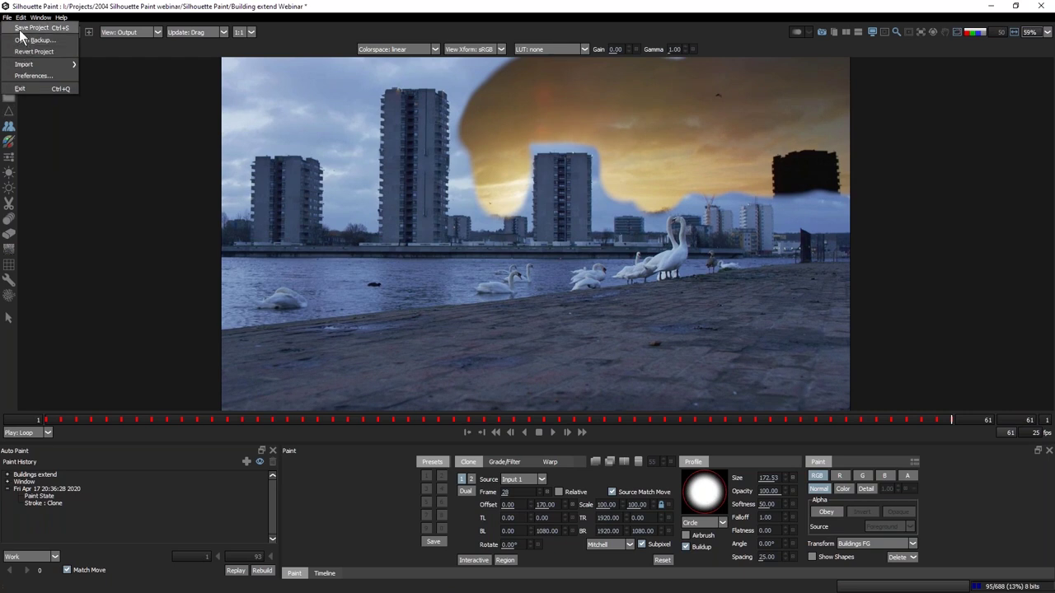
click(15, 28)
click(7, 17)
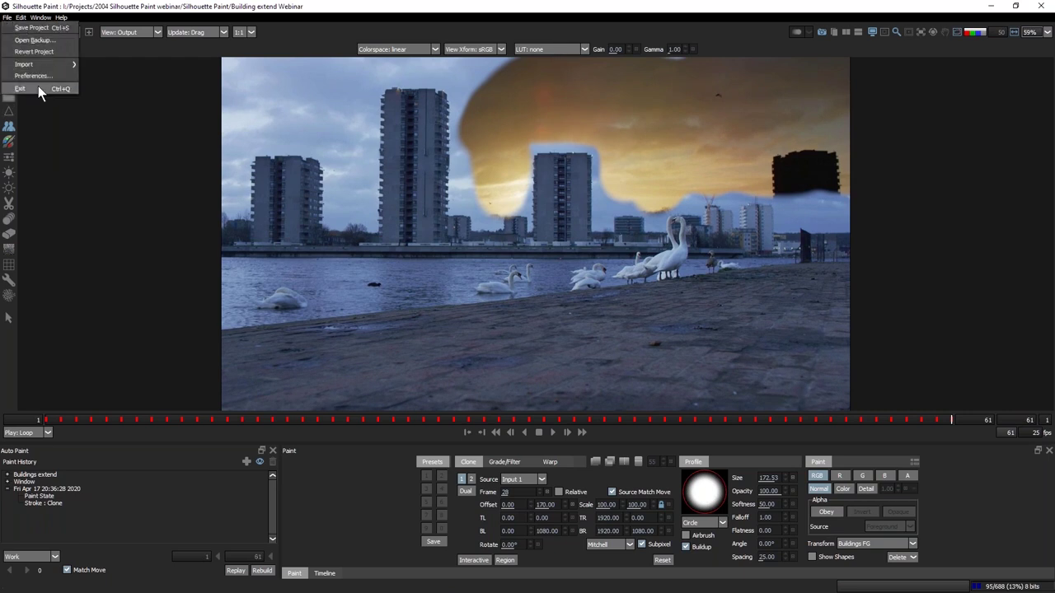
click(37, 88)
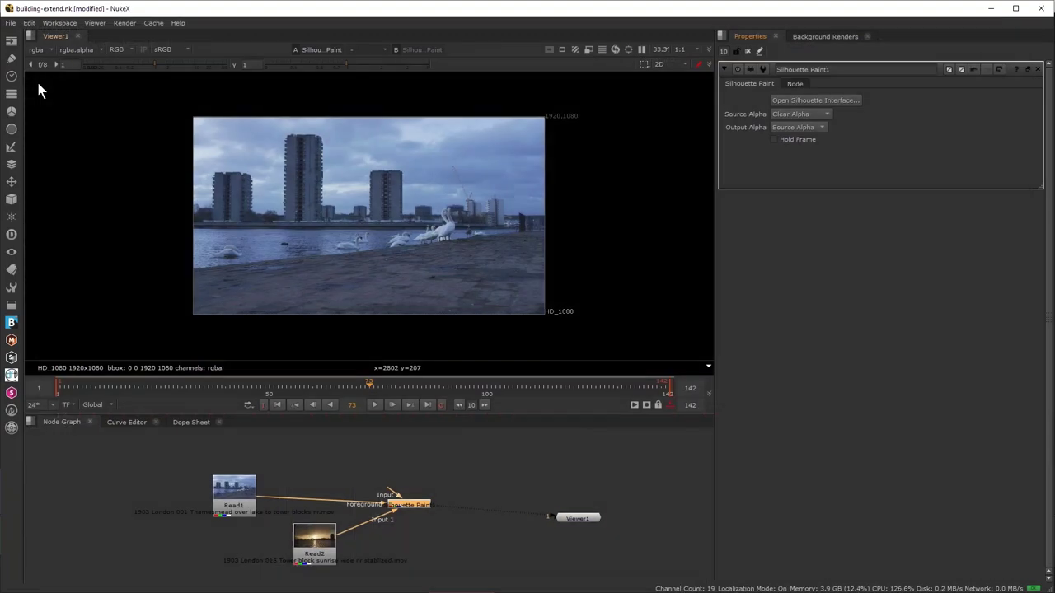
Check the painted result at frame 49, save the Nuke script, and close NukeX with its console window.
click(265, 385)
key(ctrl+s)
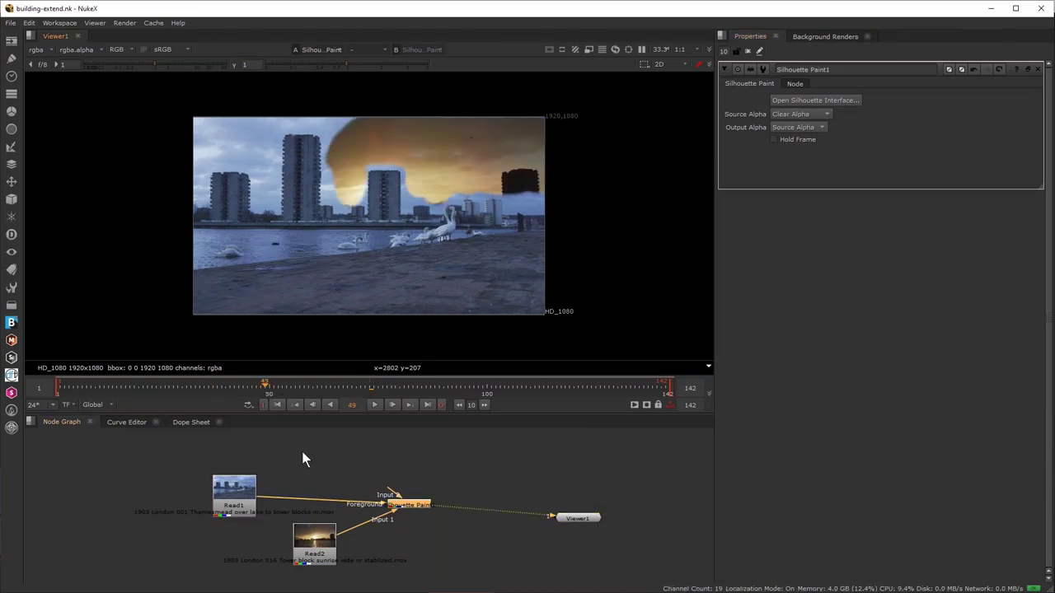
click(1042, 9)
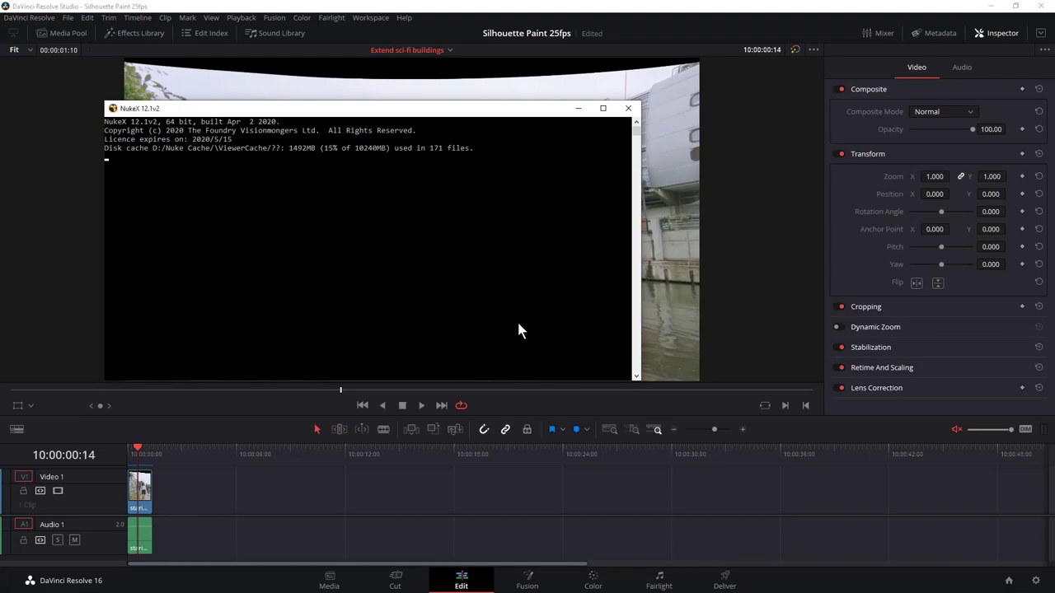
click(628, 108)
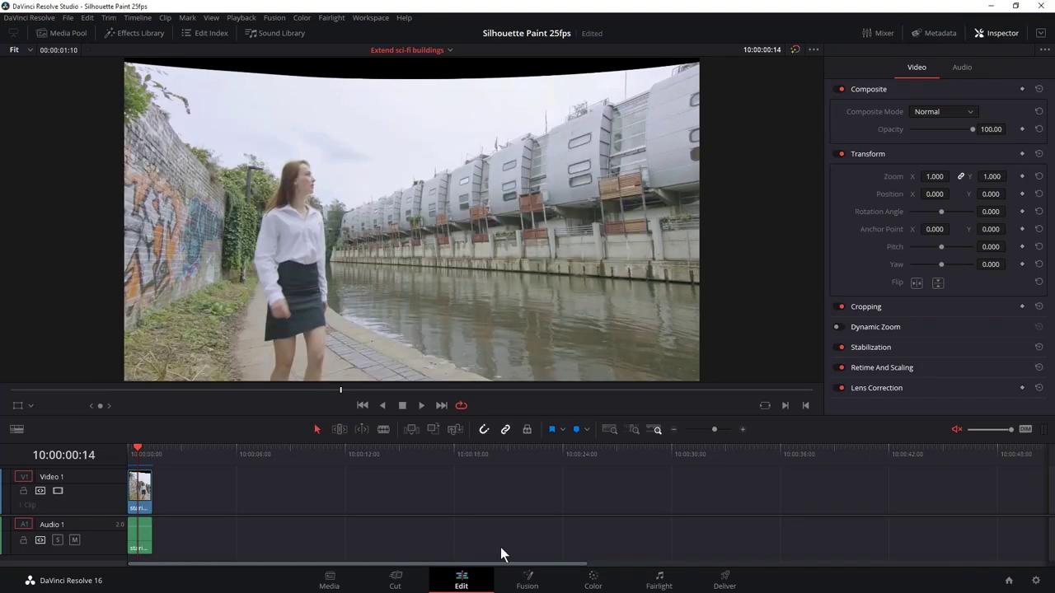
Switch to the Silhouette Paint 23.976fps project in DaVinci Resolve and show the smoothie clip on the Color page at its first frame.
click(1008, 579)
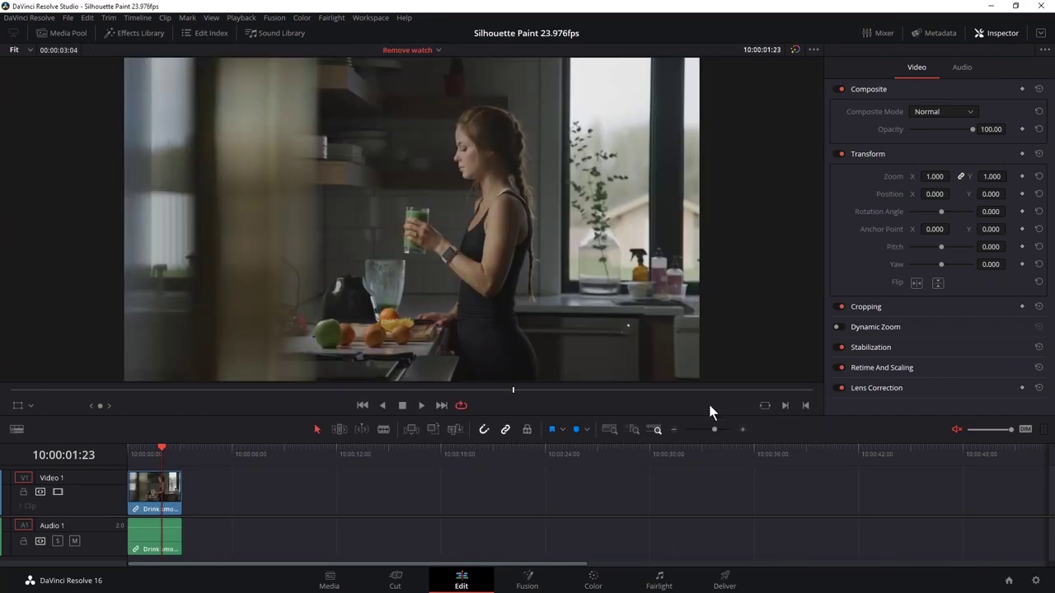
click(150, 495)
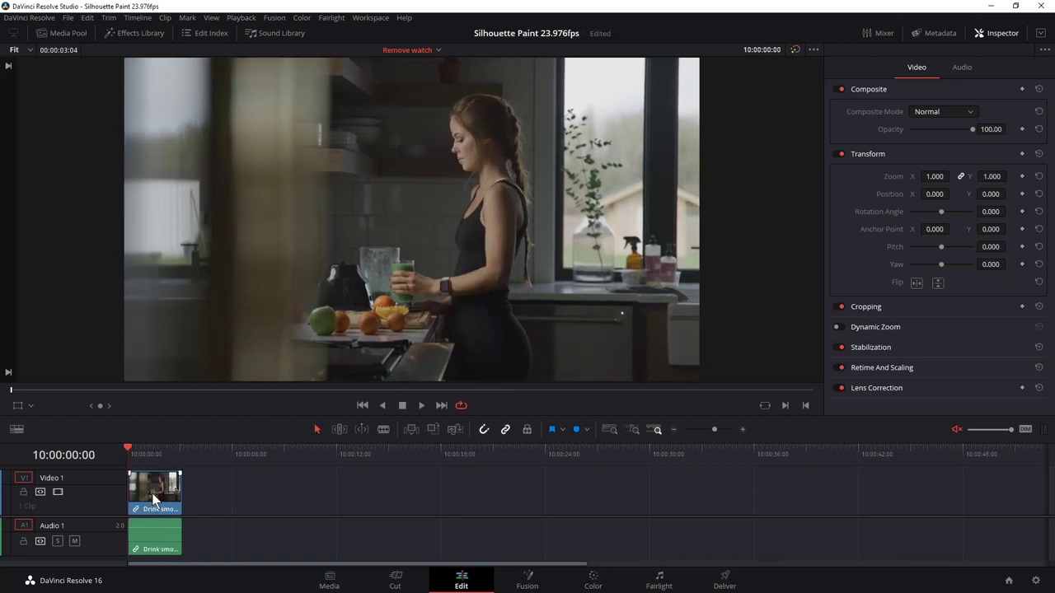
click(592, 580)
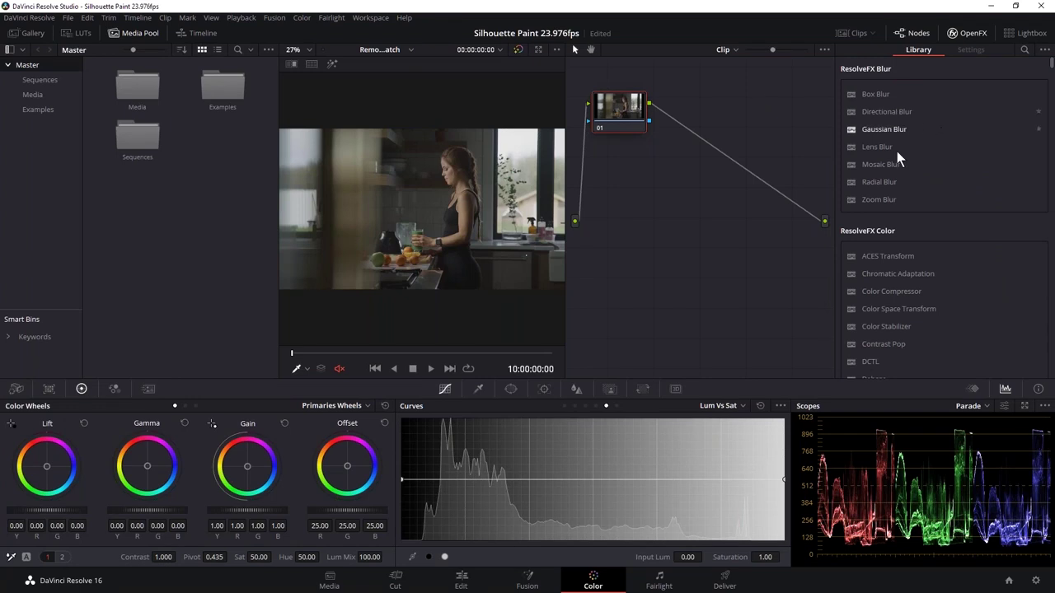
Find Silhouette Paint by searching the effects for "sil", add it as a node after node 01, and open its interface.
click(1024, 50)
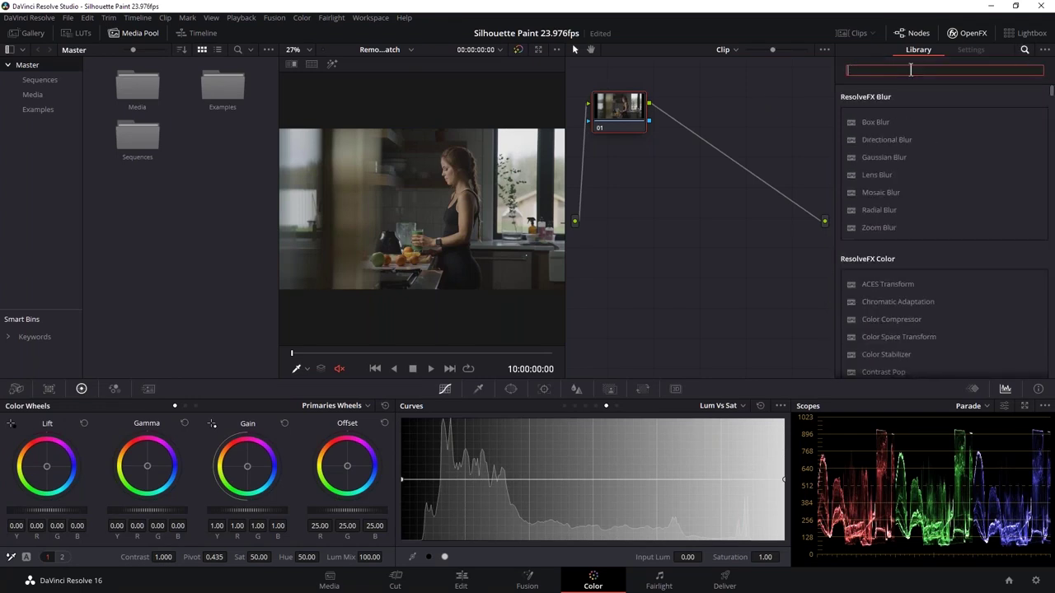
text(sil)
mouse_move(888, 128)
mouse_down()
mouse_move(733, 165)
mouse_move(791, 125)
mouse_up()
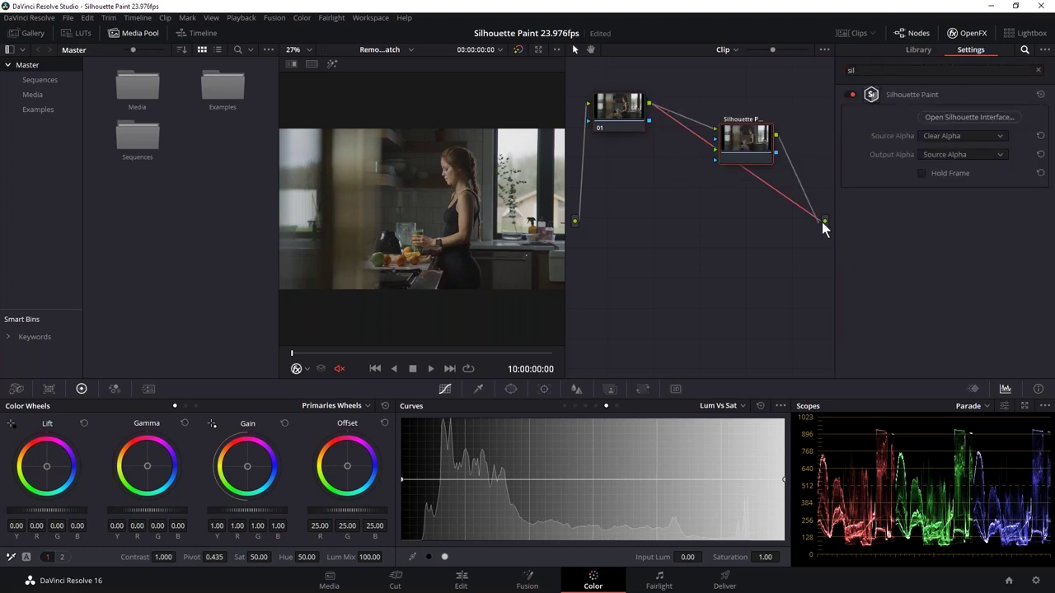
drag(729, 148, 717, 171)
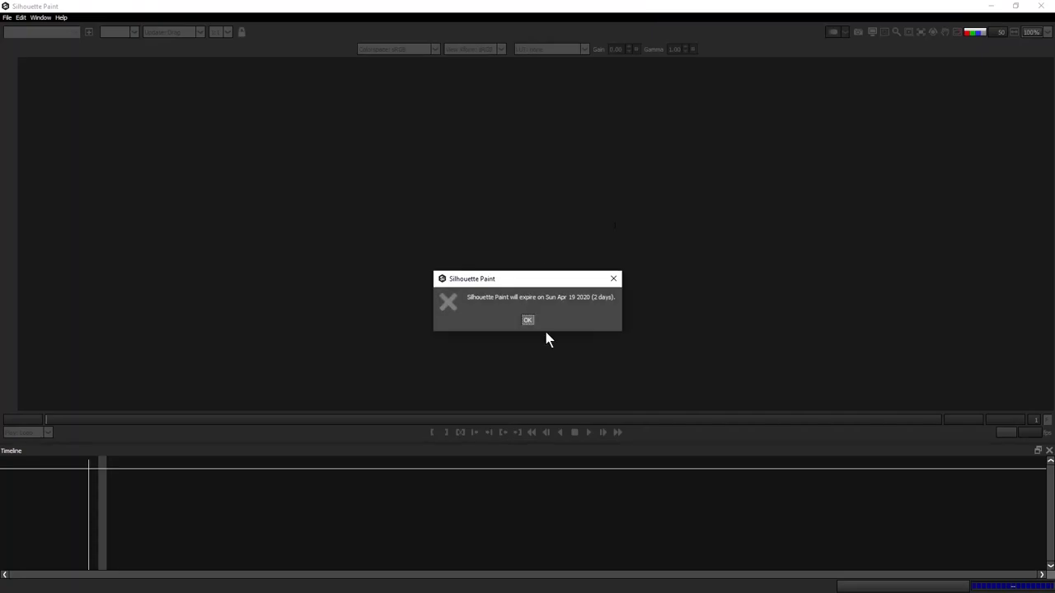
Dismiss the licence notice and open project.sfx from the "Remove watch - tracked Resolve 01.sfx" folder.
click(528, 318)
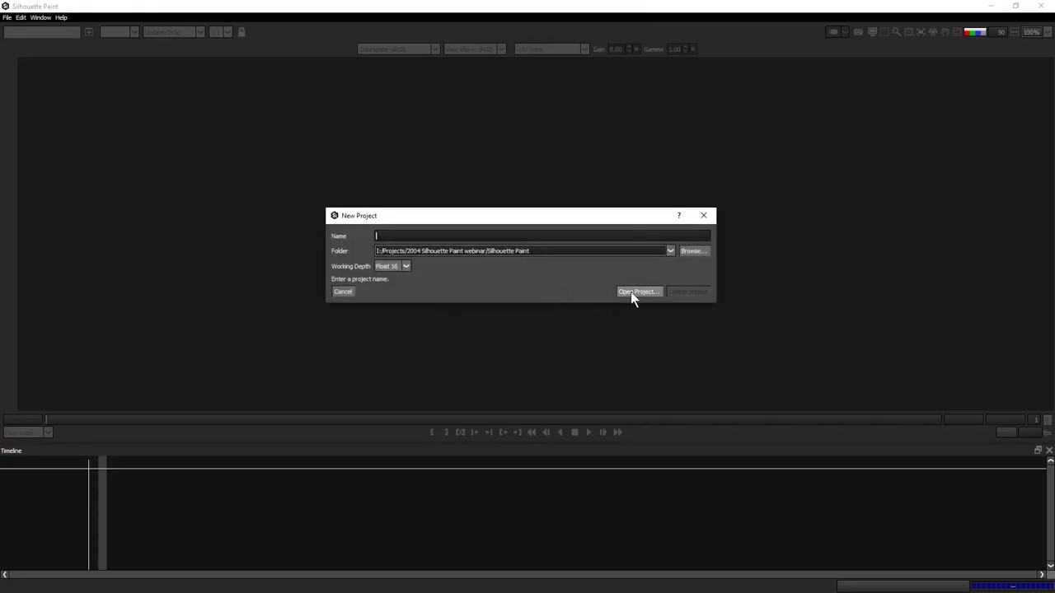
click(635, 297)
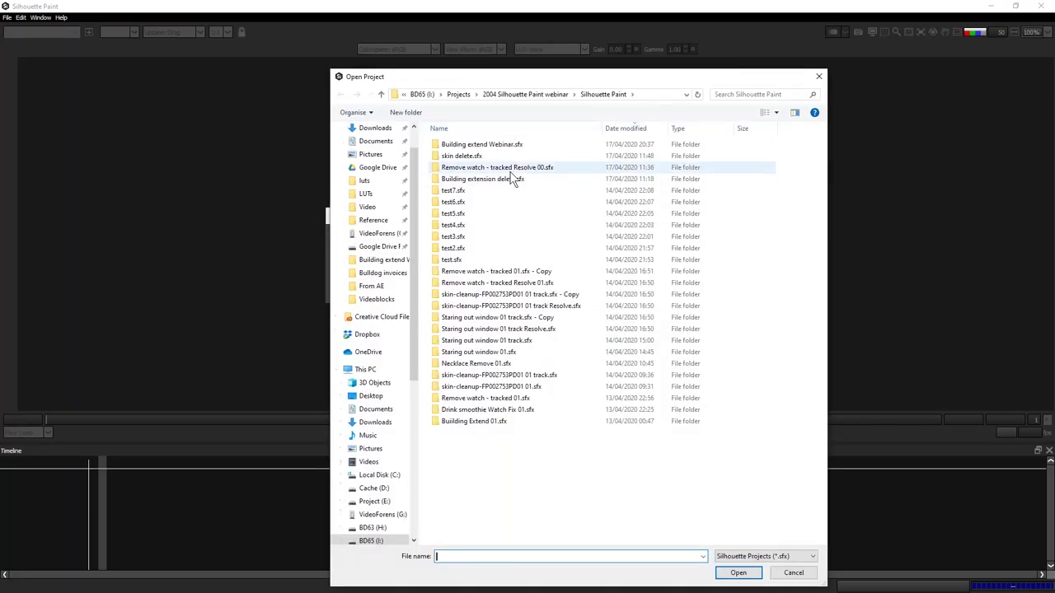
double_click(519, 290)
double_click(461, 171)
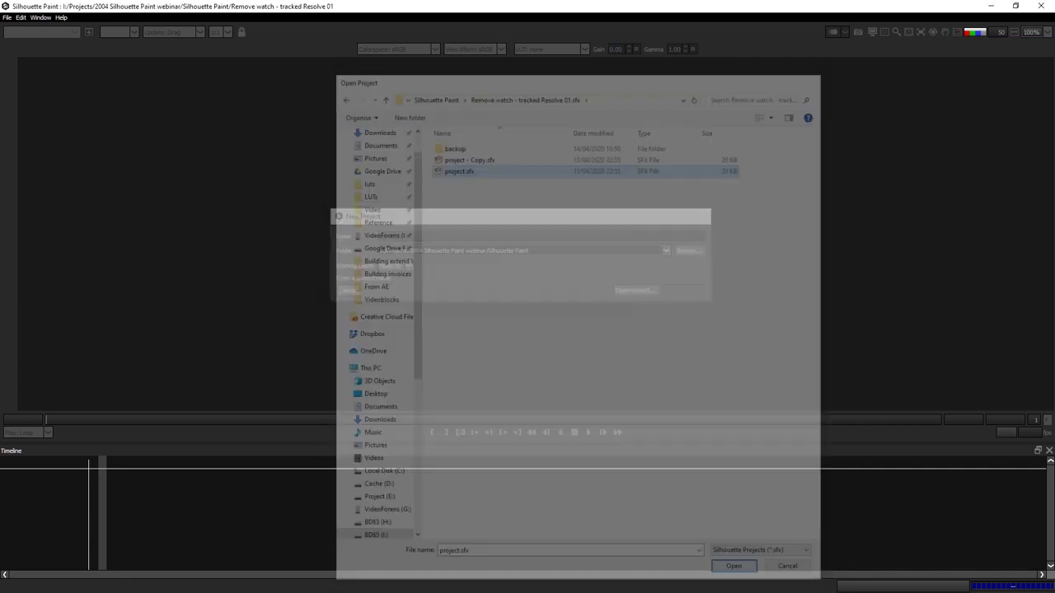
Switch to the Roto node and examine the spline around the watch arm and the Background track layer at frame 2.
click(71, 35)
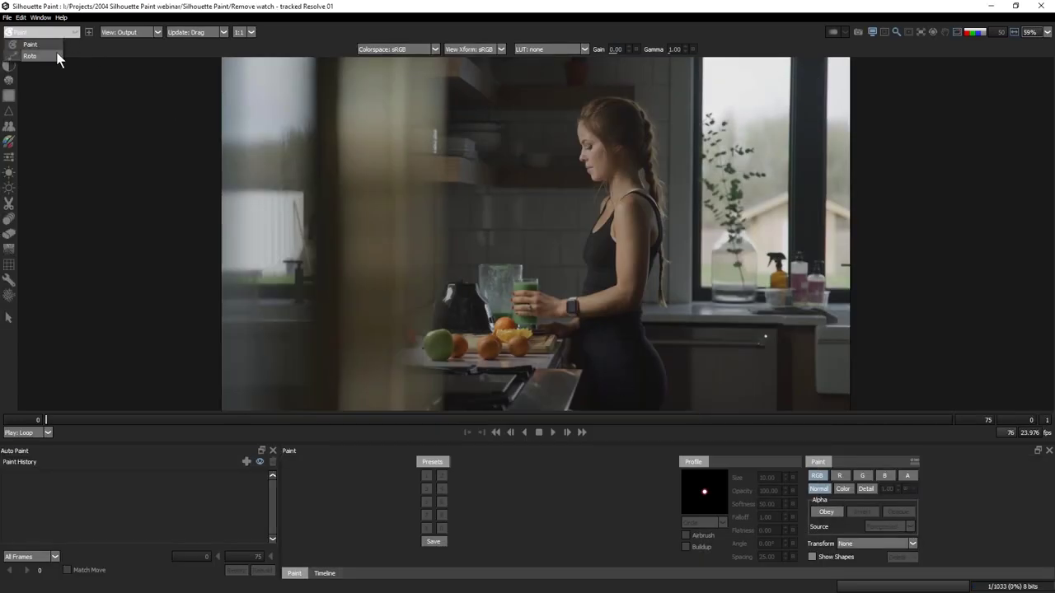
click(54, 54)
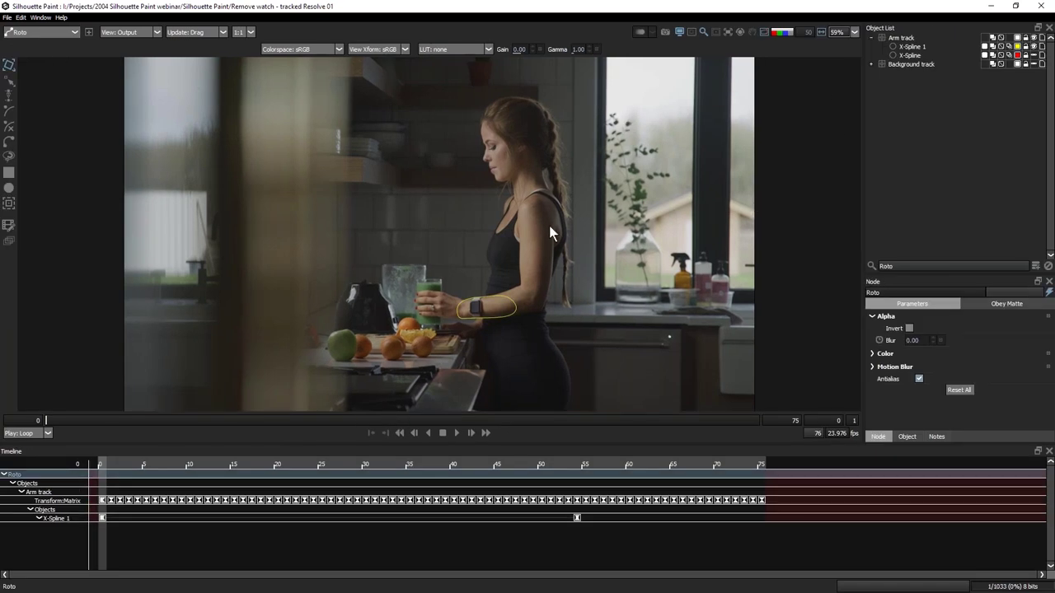
drag(426, 422, 65, 421)
scroll(487, 297, up, 5)
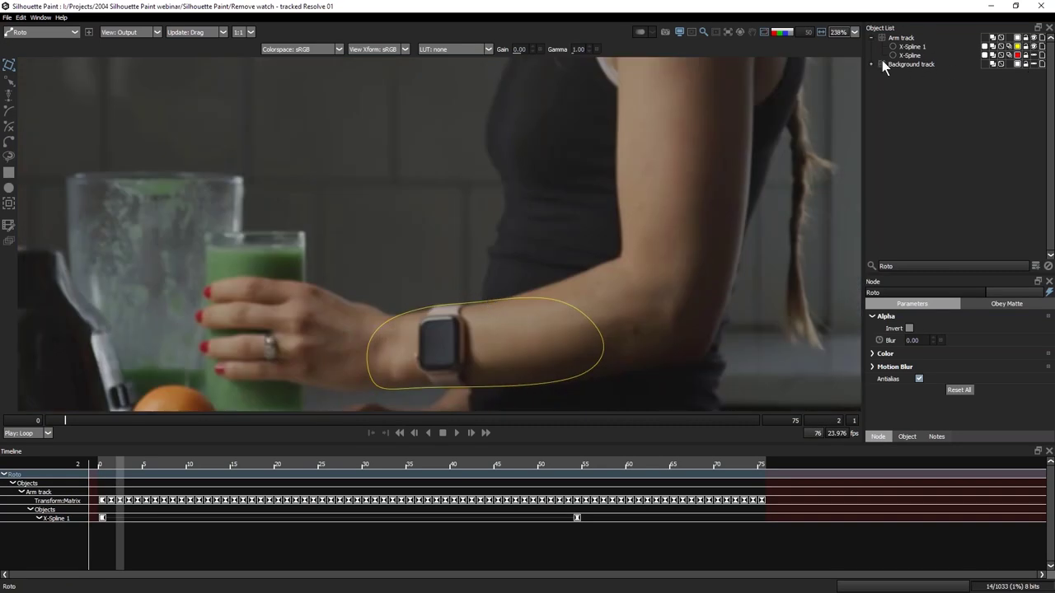
click(910, 64)
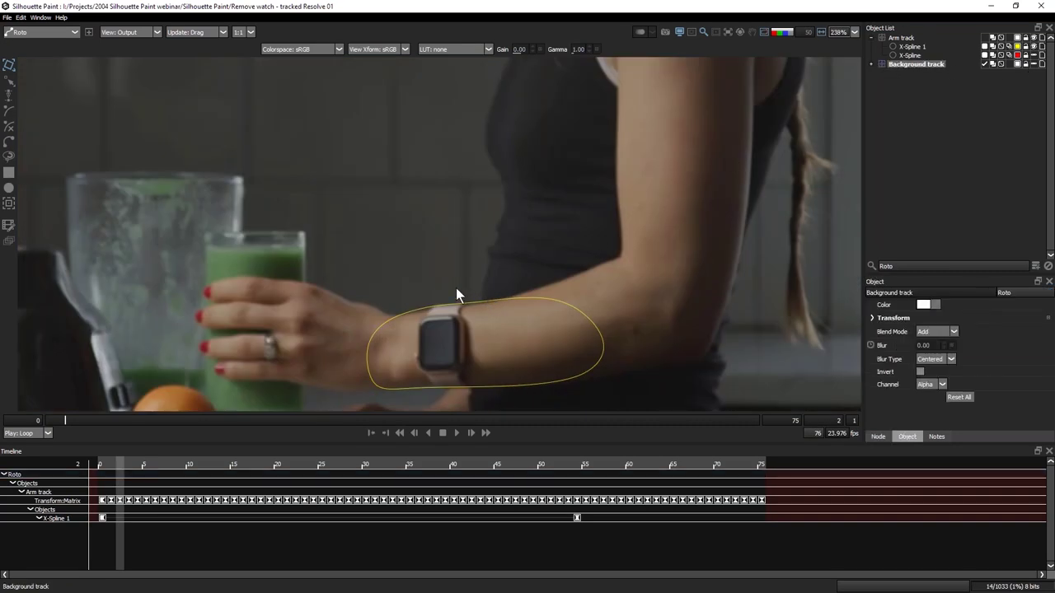
key(f)
Play the shot with the viewer stabilized to the Arm track layer, and switch the viewer stabilization to the Background track layer.
click(897, 37)
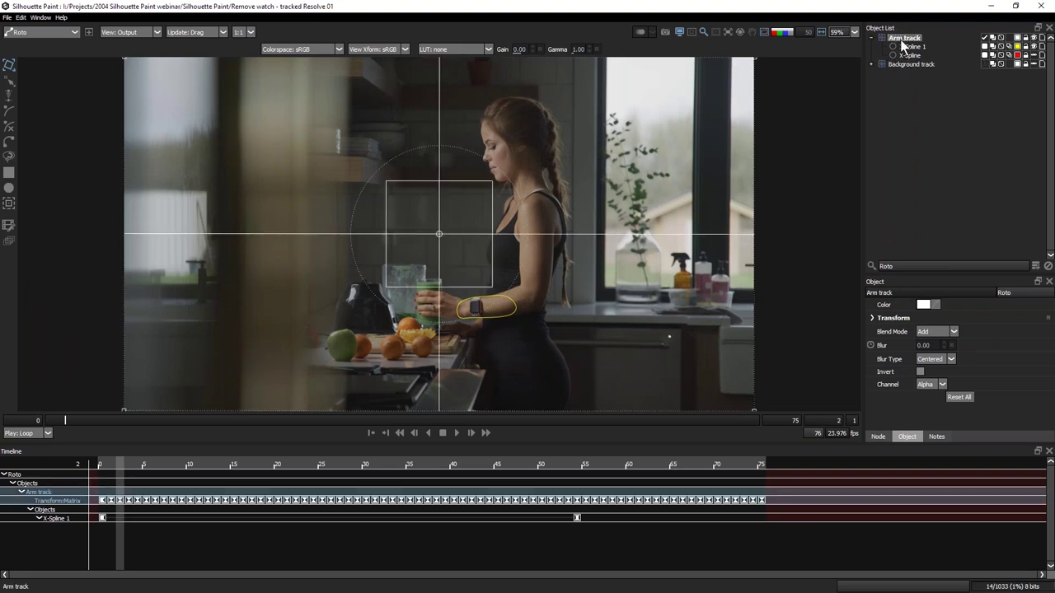
click(725, 31)
mouse_move(745, 66)
click(829, 69)
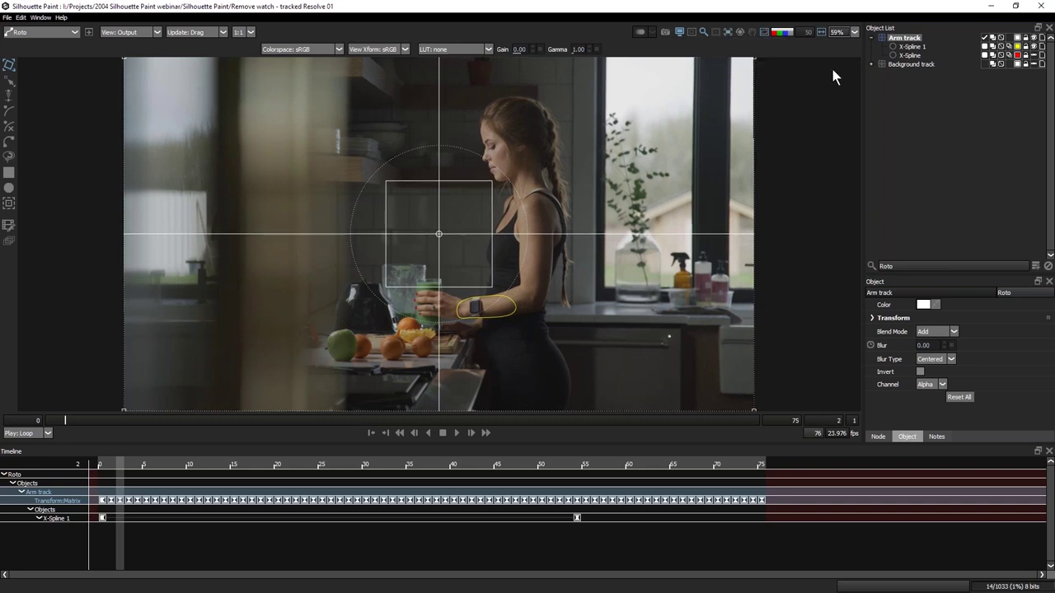
click(456, 432)
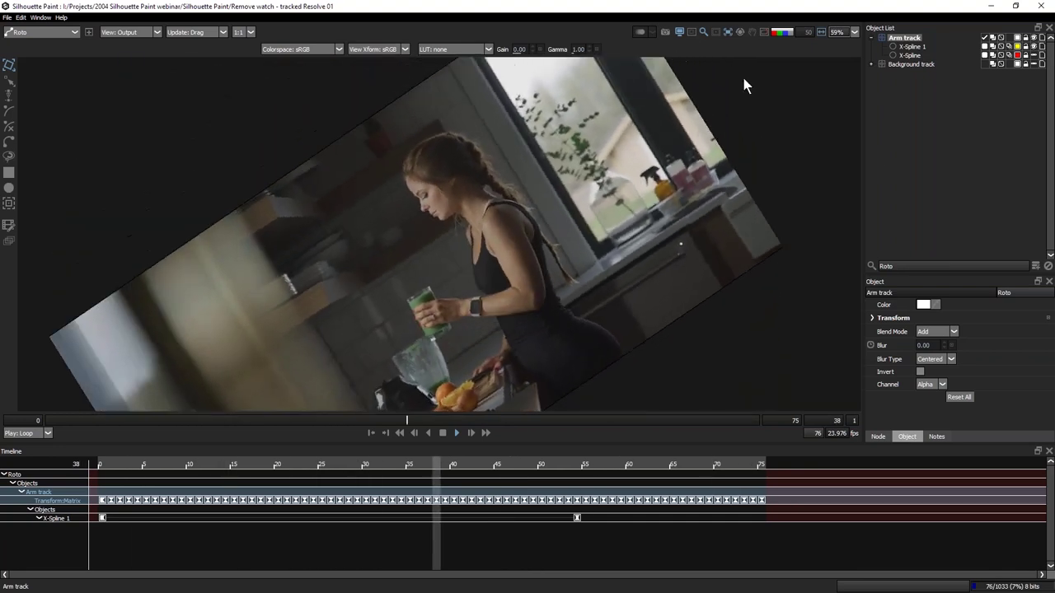
click(722, 33)
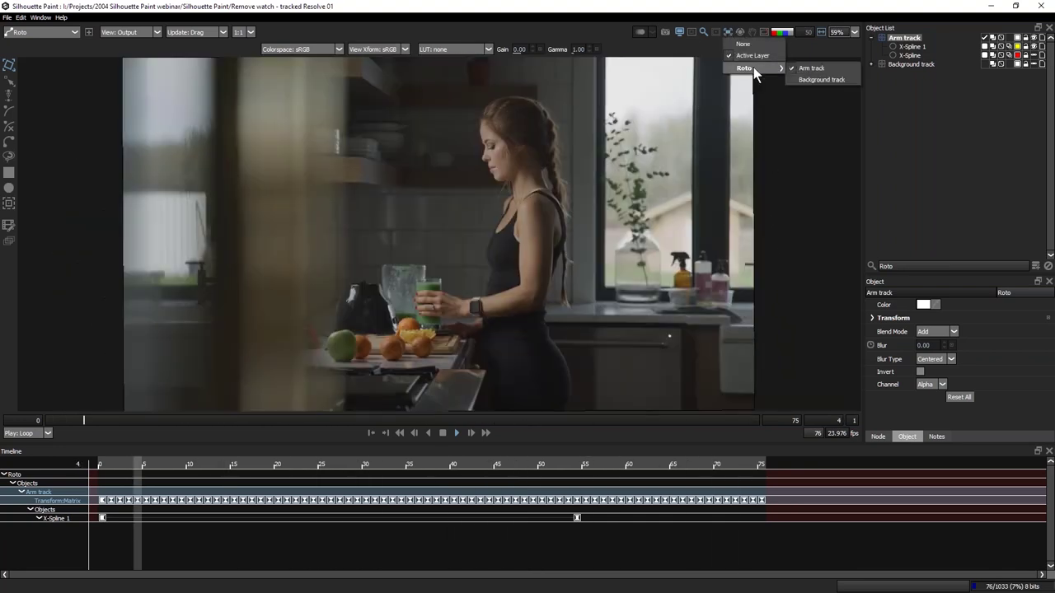
click(822, 79)
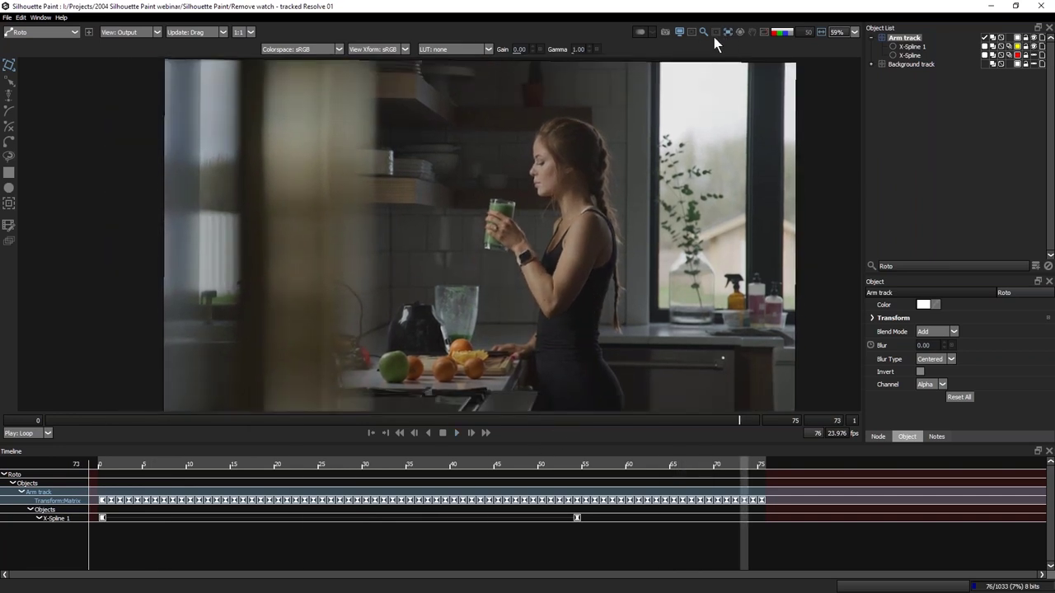
Switch to the Paint node and stabilize the viewer to the Roto node's Arm track layer, framing the watch.
click(64, 35)
click(30, 43)
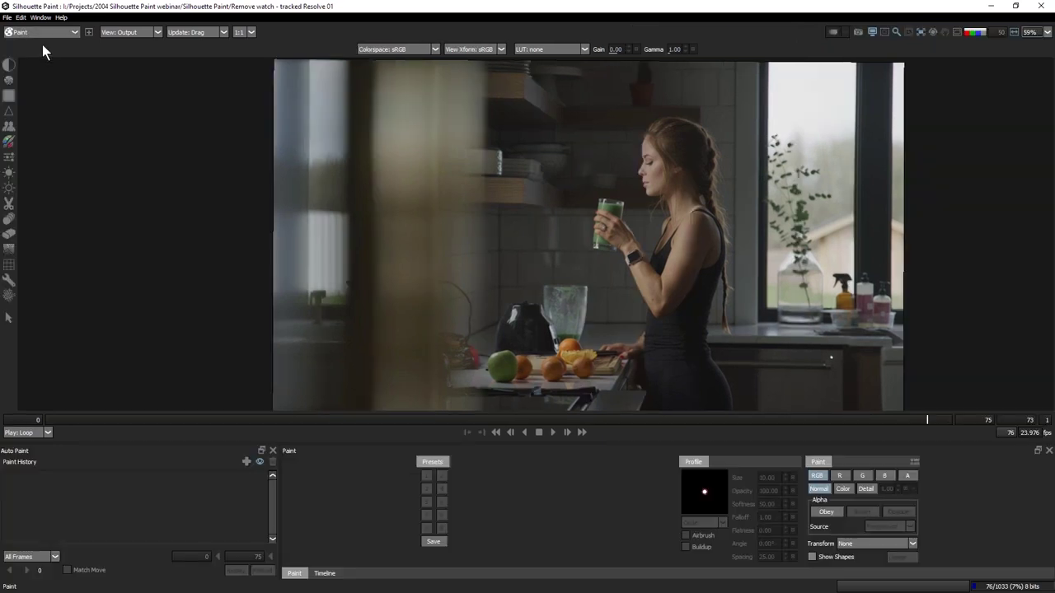
click(920, 33)
mouse_move(932, 72)
click(1011, 71)
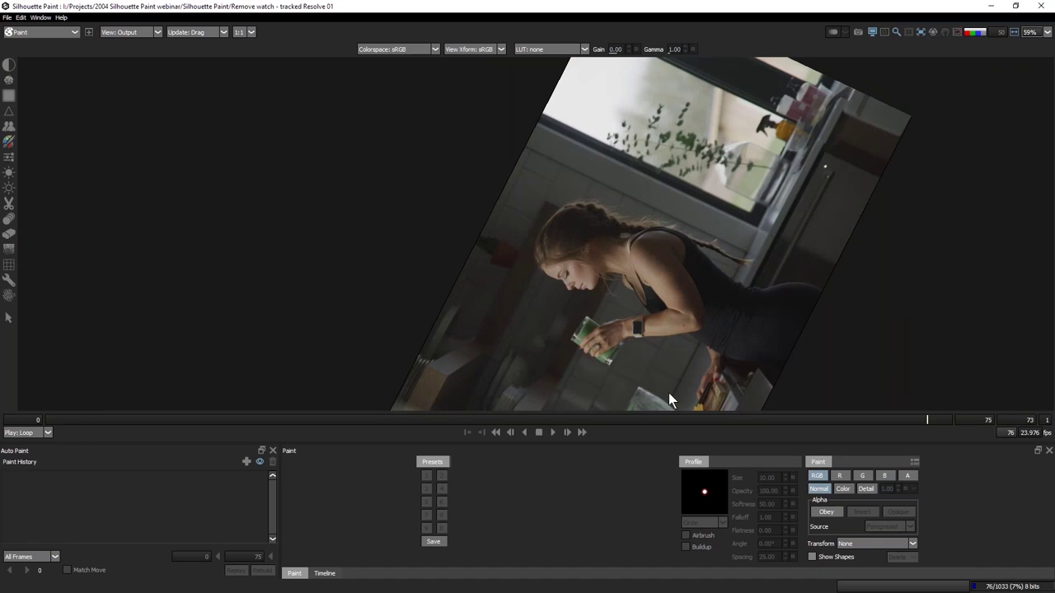
scroll(604, 281, up, 4)
drag(677, 295, 711, 181)
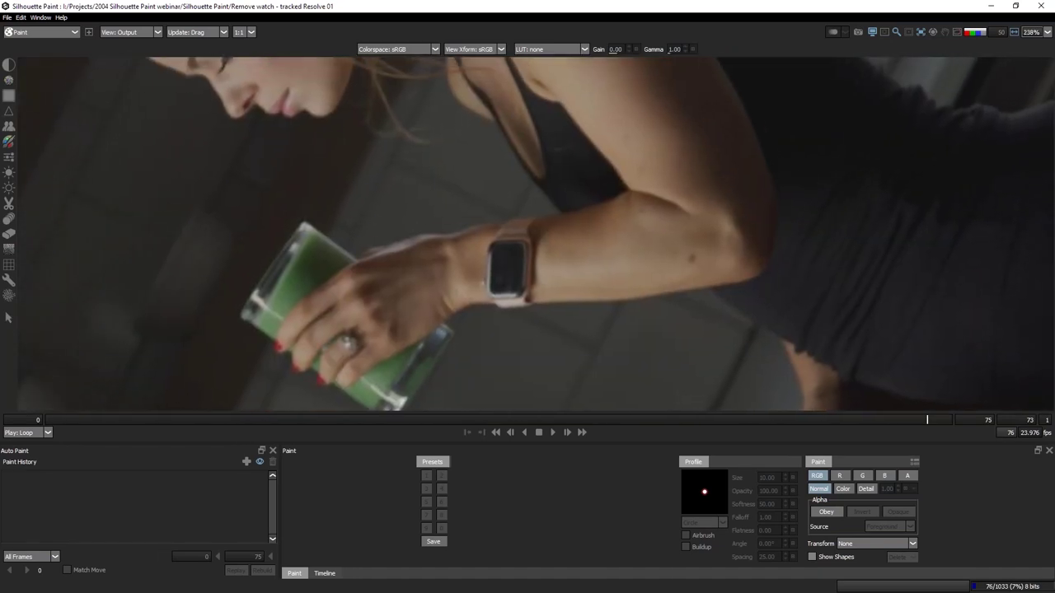
Select the Color paint tool, choose a bright green, and paint a curved stroke across the forearm near the elbow on frame 73.
click(7, 144)
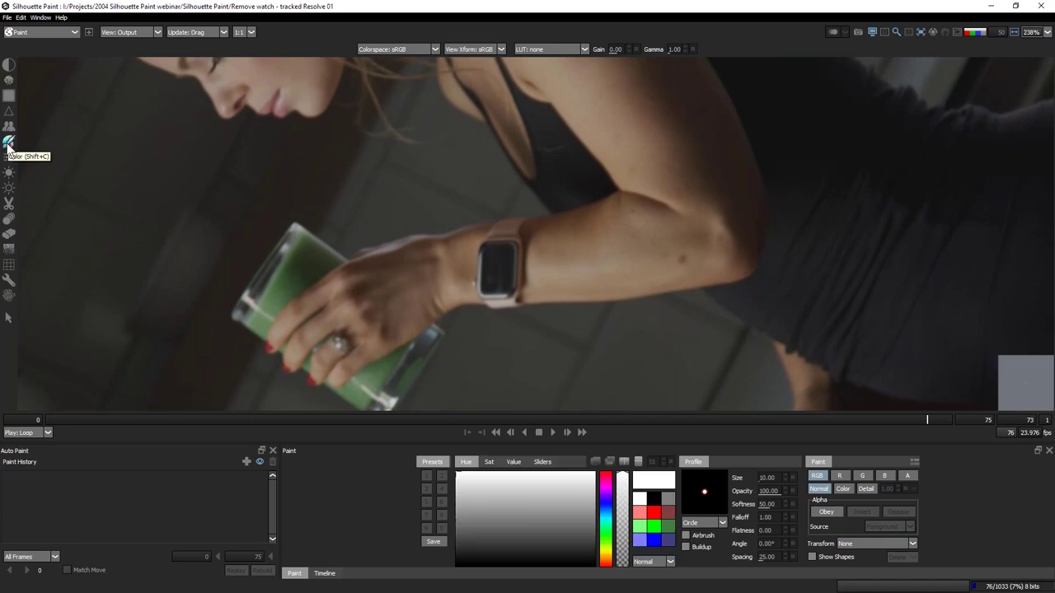
drag(614, 521, 611, 543)
mouse_move(567, 517)
mouse_down()
mouse_move(582, 498)
mouse_move(575, 502)
mouse_up()
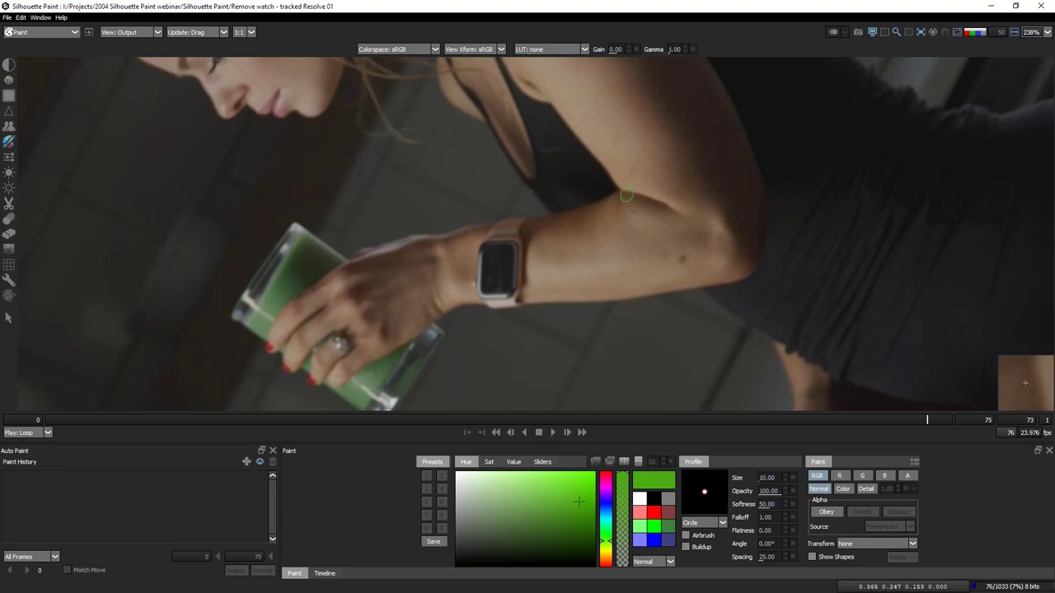
mouse_move(619, 195)
mouse_down()
mouse_move(625, 242)
mouse_move(643, 262)
mouse_move(700, 283)
mouse_up()
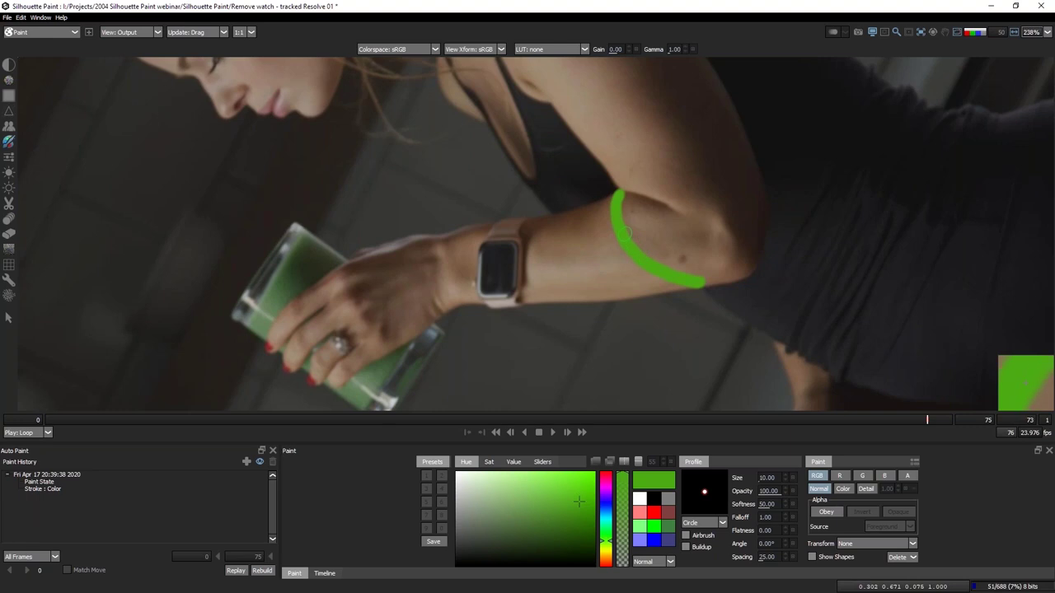
key(Left)
key(Right)
click(940, 421)
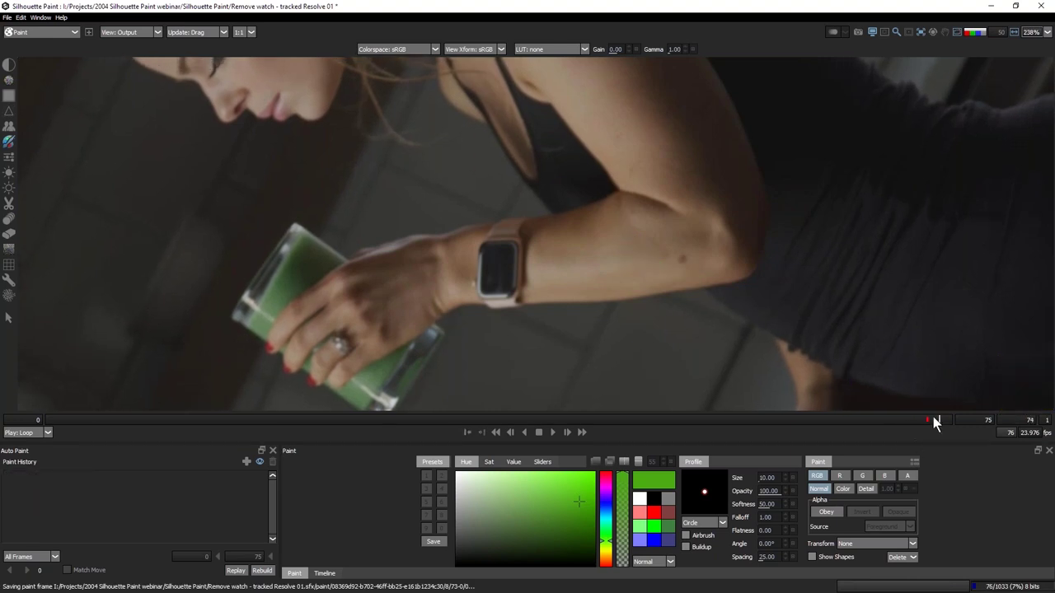
Paint a green curved stroke across the forearm near the elbow on frame 0 and compare it with frame 1.
click(50, 422)
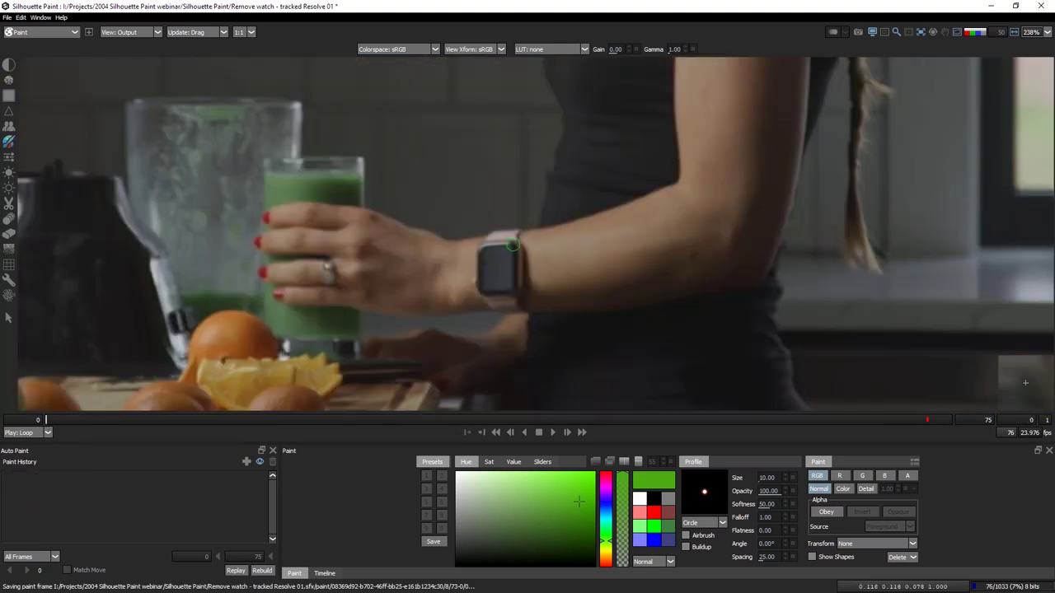
mouse_move(660, 215)
mouse_down()
mouse_move(670, 271)
mouse_move(702, 287)
mouse_up()
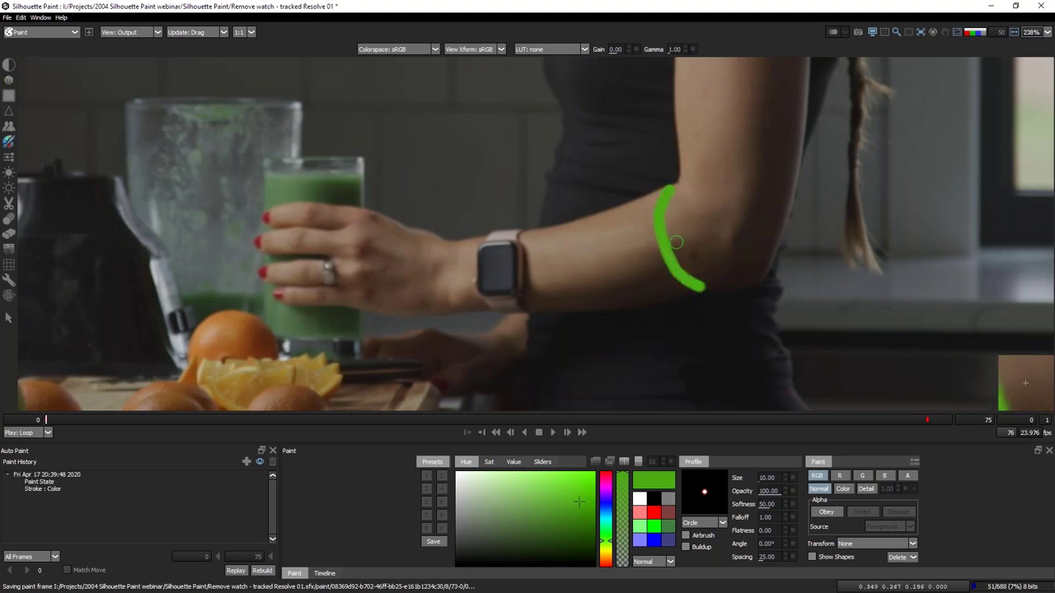
key(Right)
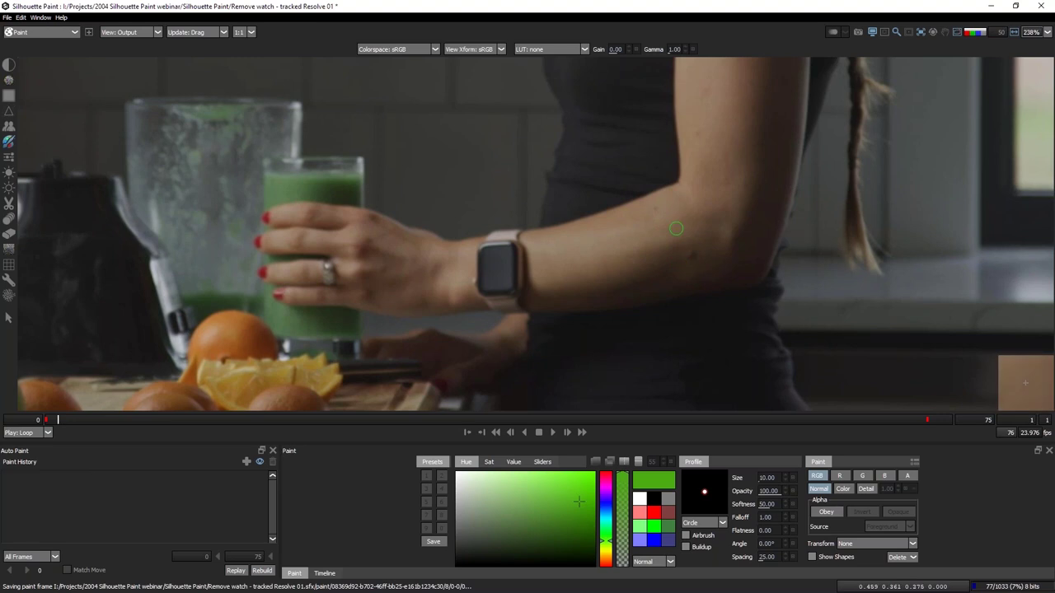
key(Left)
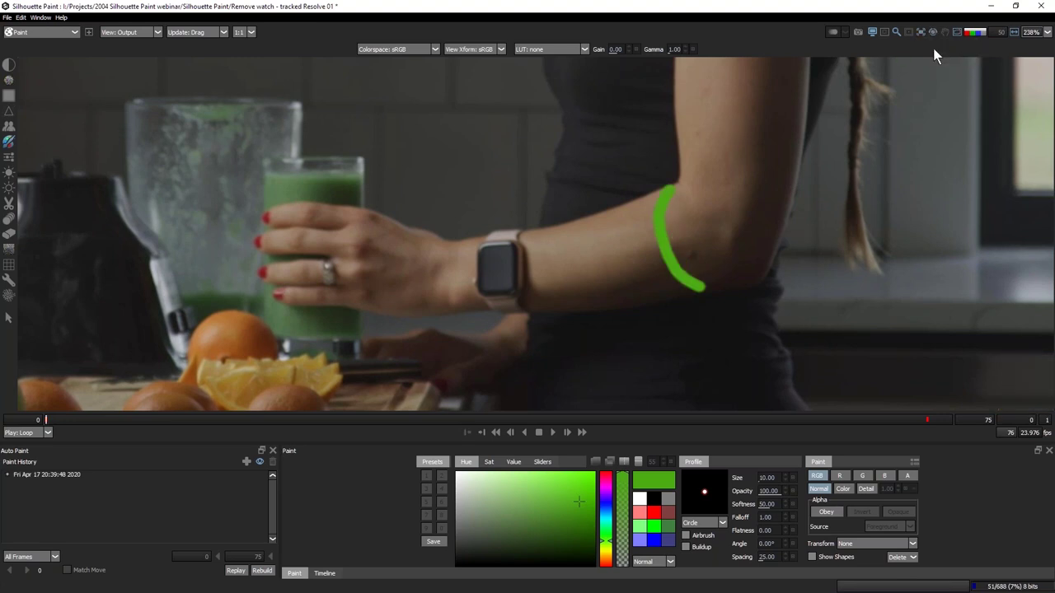
key(Right)
key(Right)
key(Right)
key(Right)
key(Right)
key(Right)
key(Right)
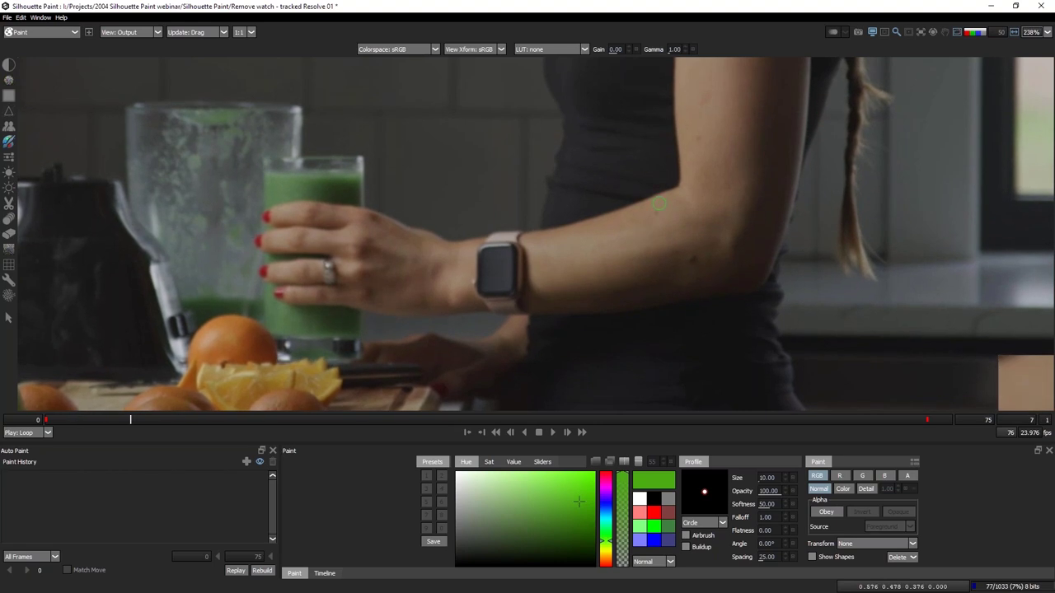
drag(657, 198, 690, 306)
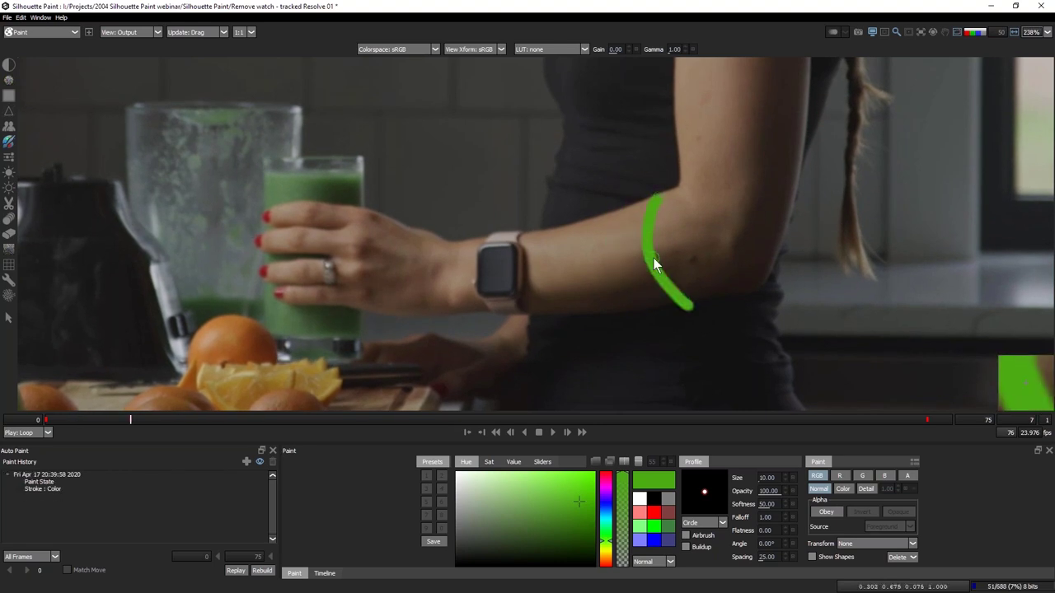
key(ctrl+z)
click(69, 421)
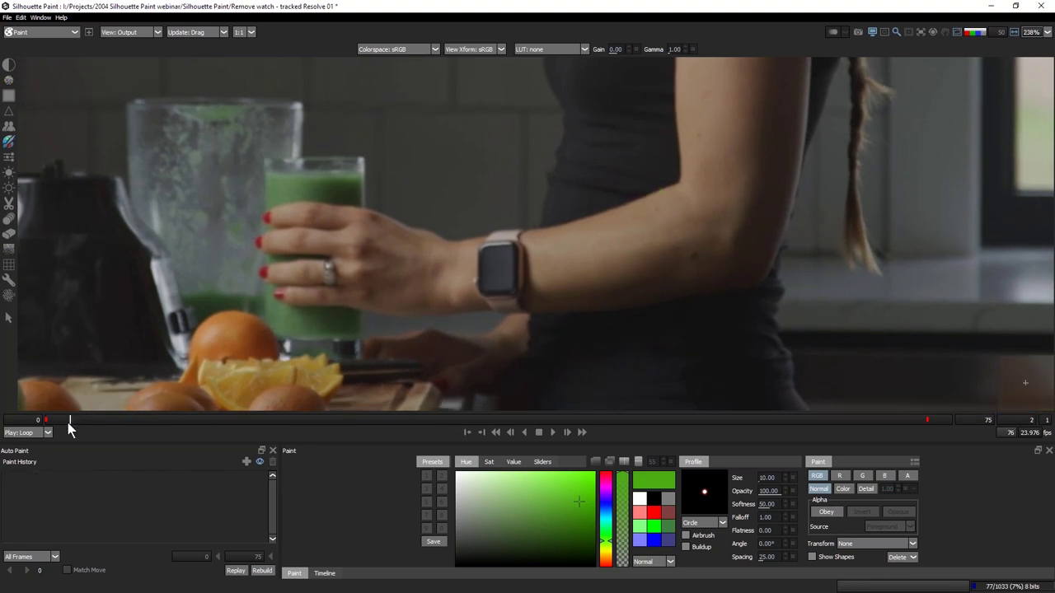
drag(69, 426, 45, 422)
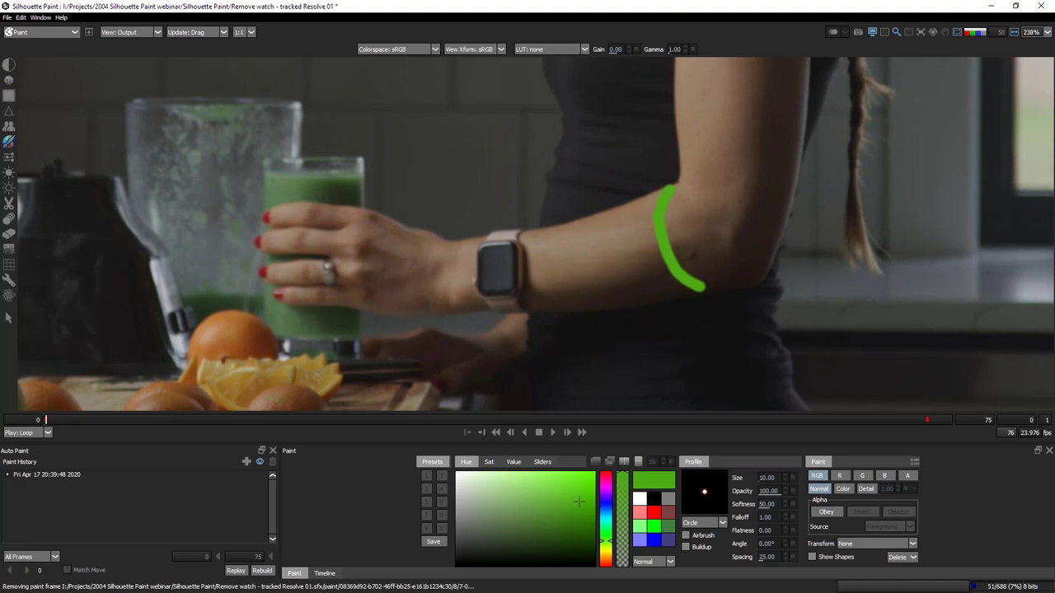
Keep the viewer stabilized to the Arm track and enable onion skinning on frame 1 with 1 frame backward, 0 forward and 50% mix.
click(920, 32)
mouse_move(936, 67)
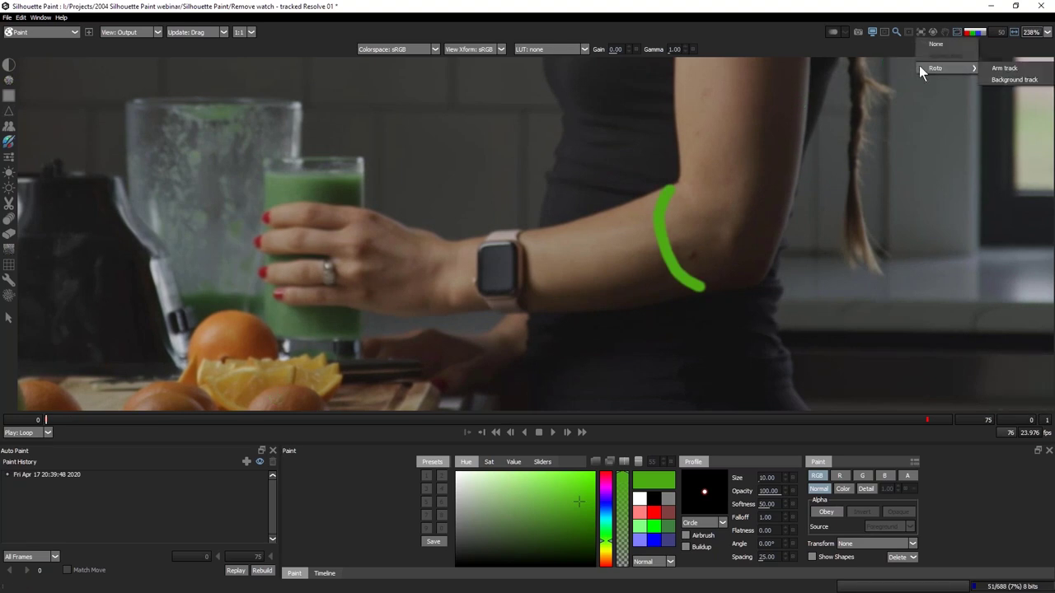
click(999, 68)
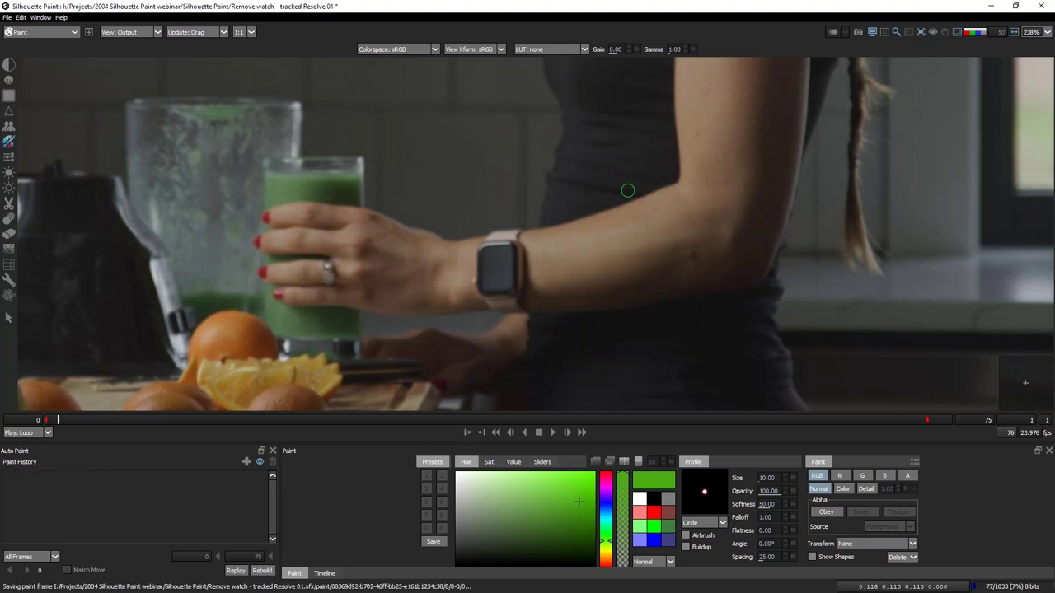
key(Right)
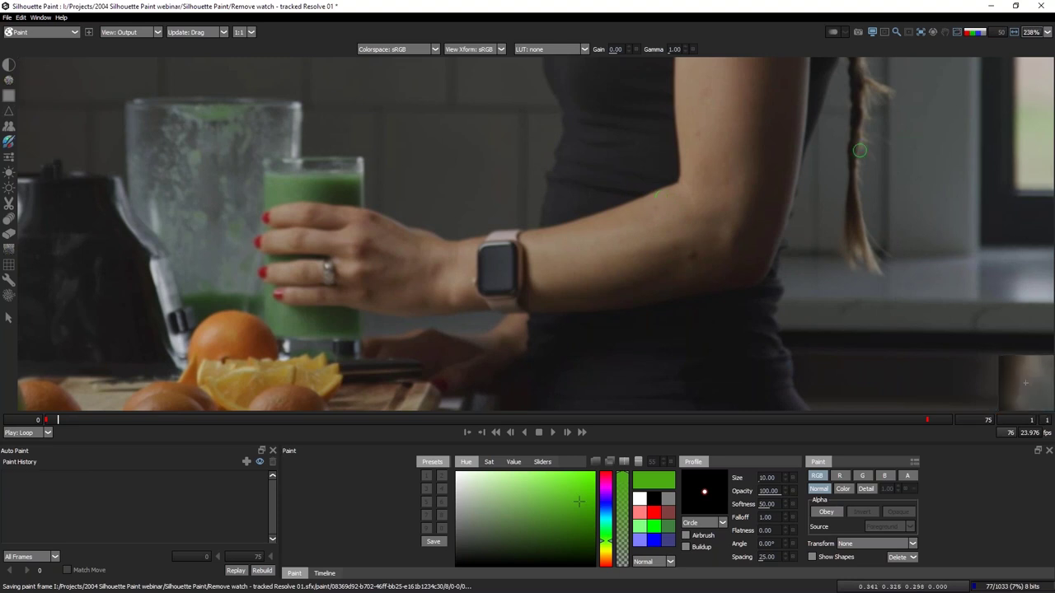
click(834, 32)
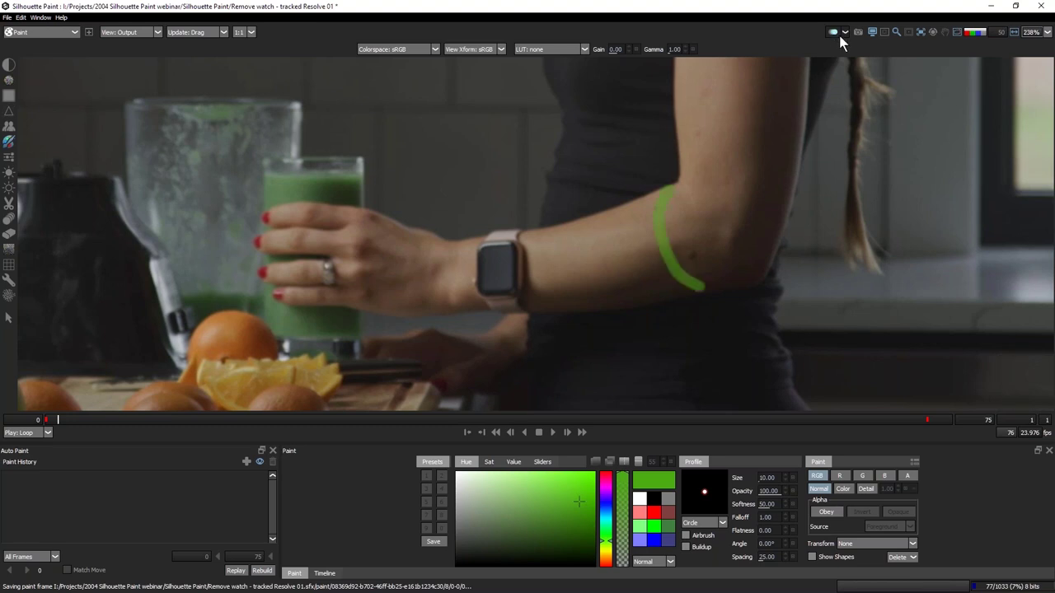
click(844, 33)
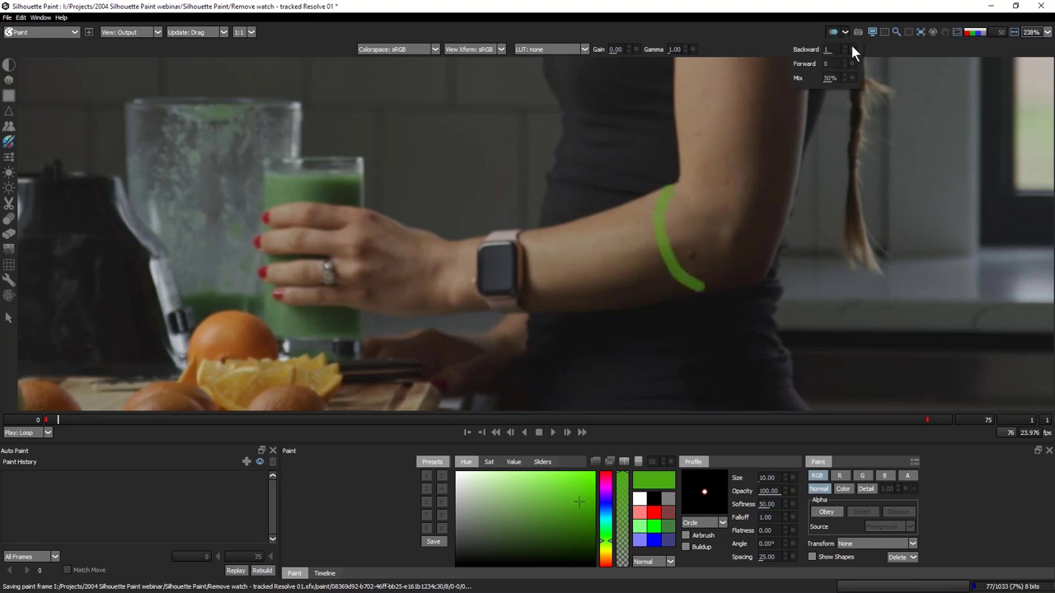
click(844, 47)
click(843, 52)
click(845, 47)
click(844, 52)
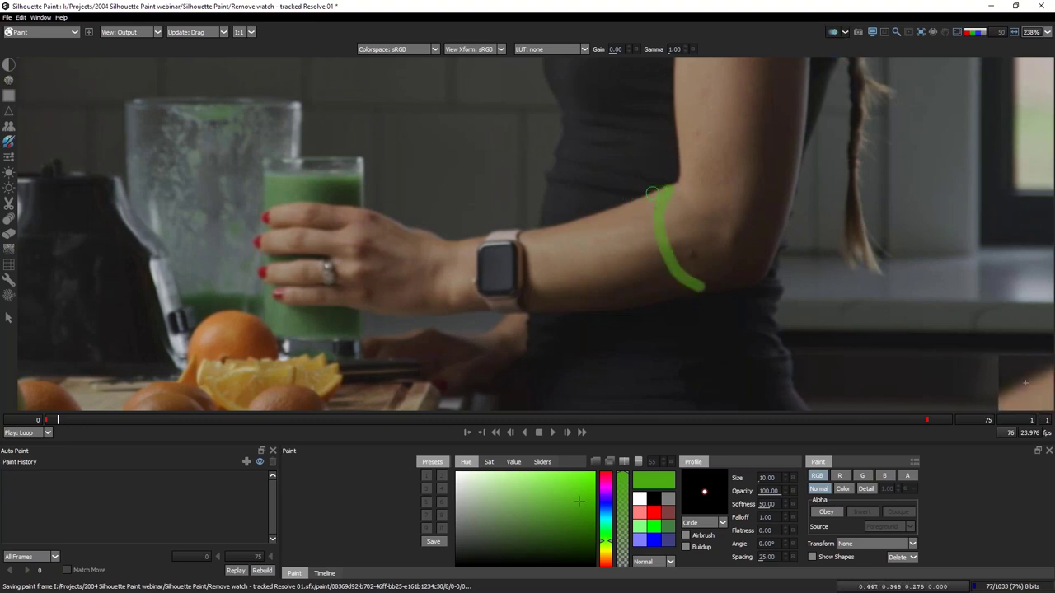
Paint one green curved stroke on each of frames 1 to 11, shifting each further along the arm from the elbow past the watch.
drag(644, 194, 680, 304)
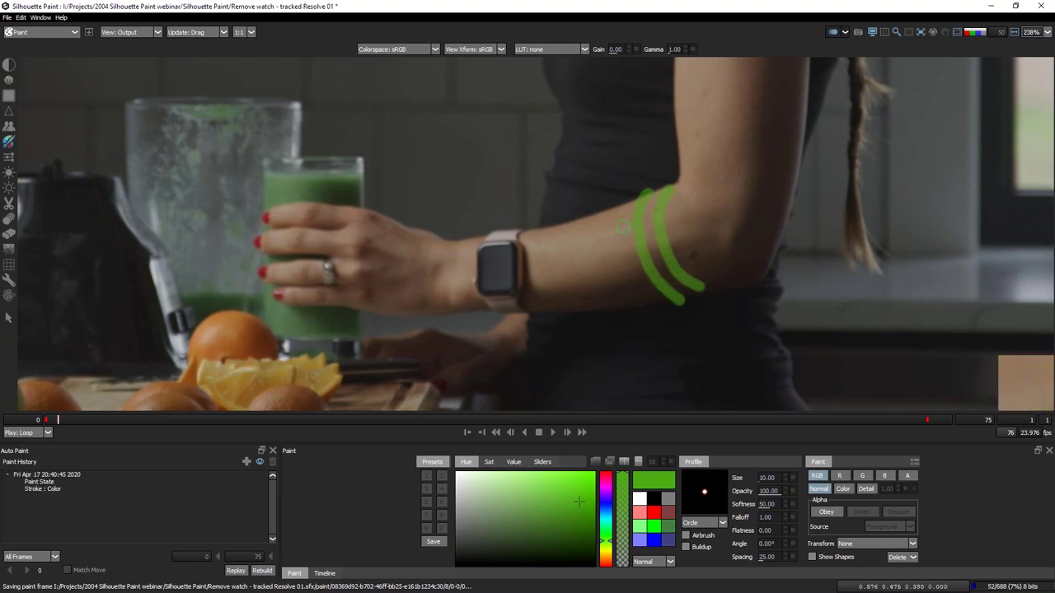
key(Right)
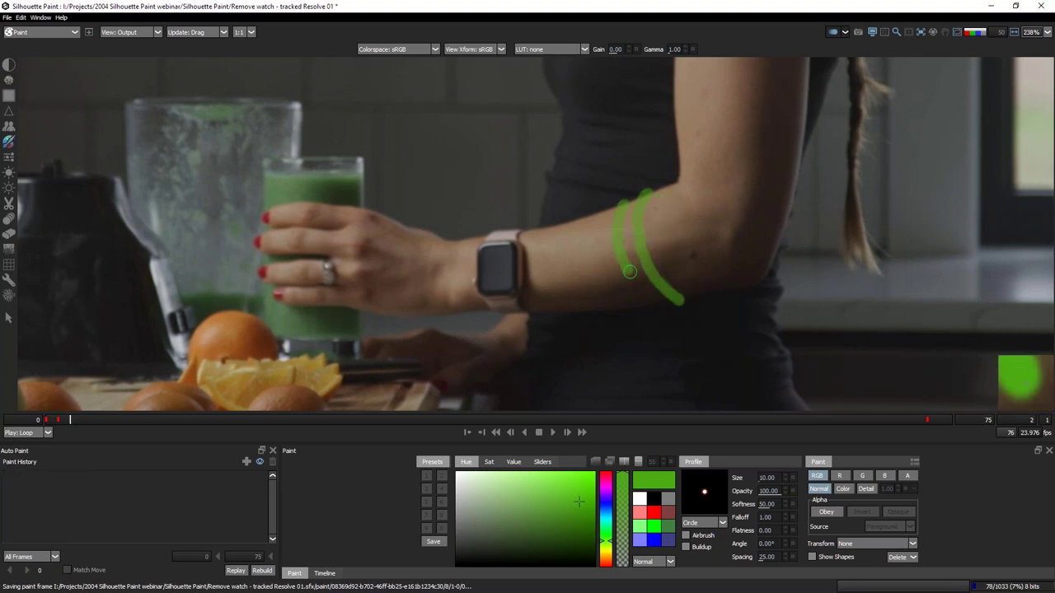
key(Right)
drag(597, 251, 643, 310)
key(Right)
mouse_move(580, 216)
mouse_down()
mouse_move(595, 280)
mouse_move(624, 306)
mouse_up()
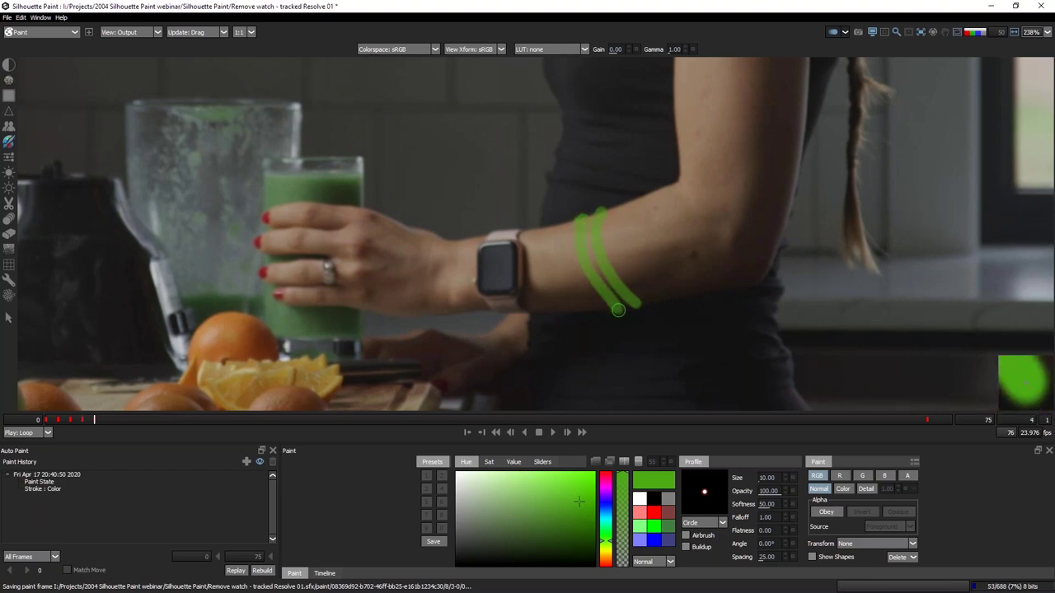
key(Right)
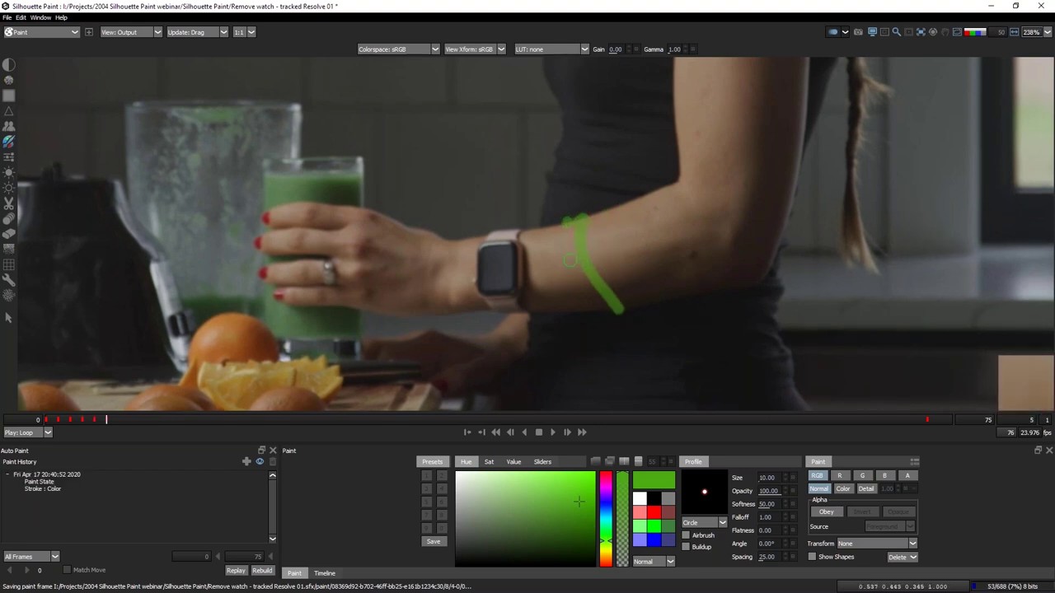
mouse_move(559, 224)
mouse_down()
mouse_move(572, 288)
mouse_move(598, 315)
mouse_up()
key(Right)
drag(538, 285, 567, 311)
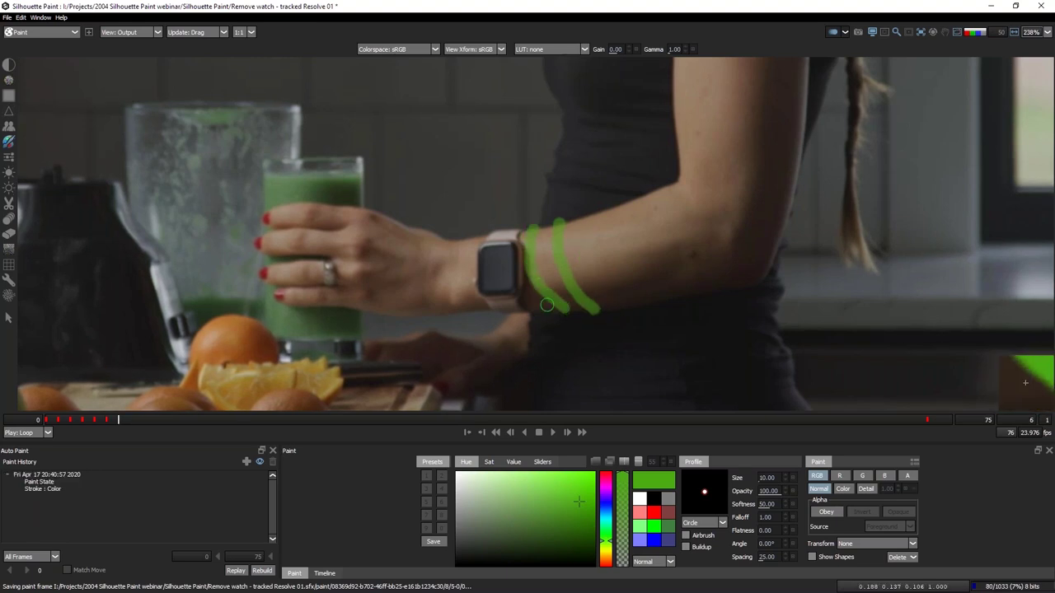
key(Right)
mouse_move(499, 239)
mouse_down()
mouse_move(521, 307)
mouse_move(536, 318)
mouse_move(488, 269)
mouse_move(513, 315)
mouse_up()
key(Right)
key(Right)
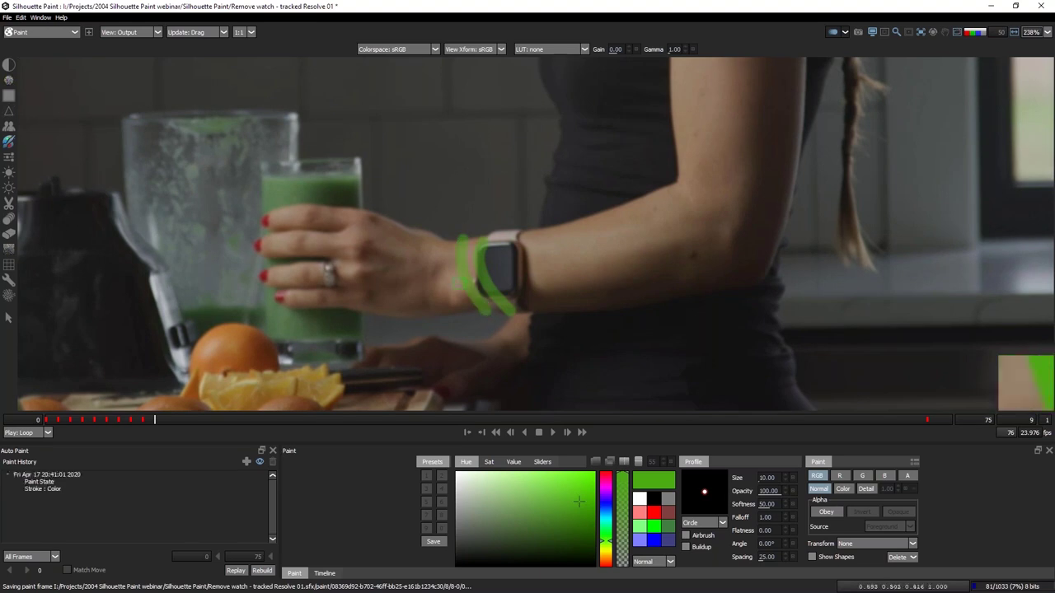
key(Right)
key(Right)
mouse_move(419, 239)
mouse_down()
mouse_move(413, 265)
mouse_move(443, 315)
mouse_up()
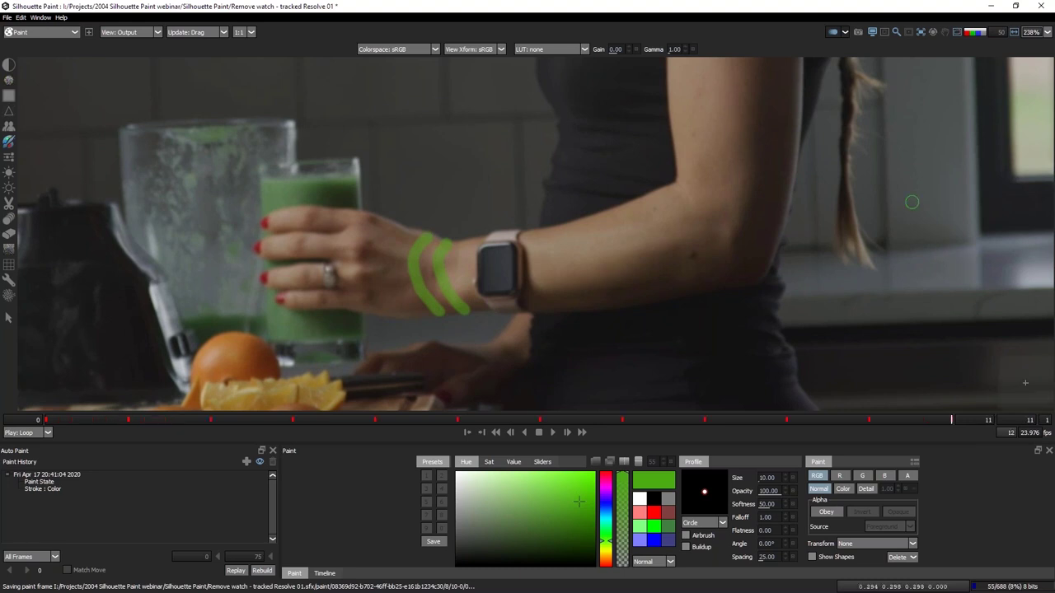
Turn off onion skinning and set the viewer stabilization to None.
click(833, 33)
click(932, 34)
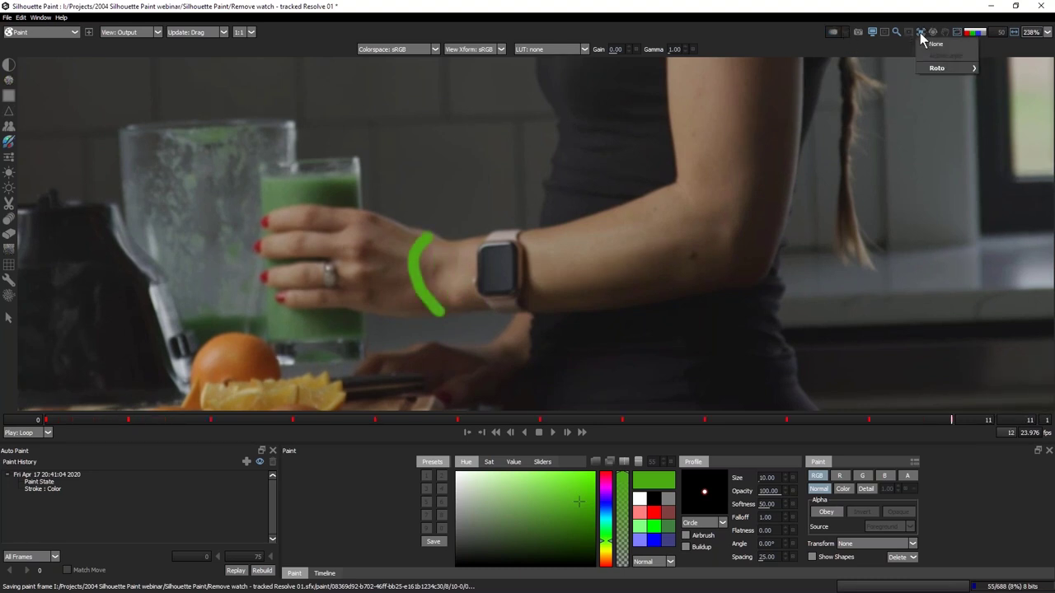
click(931, 43)
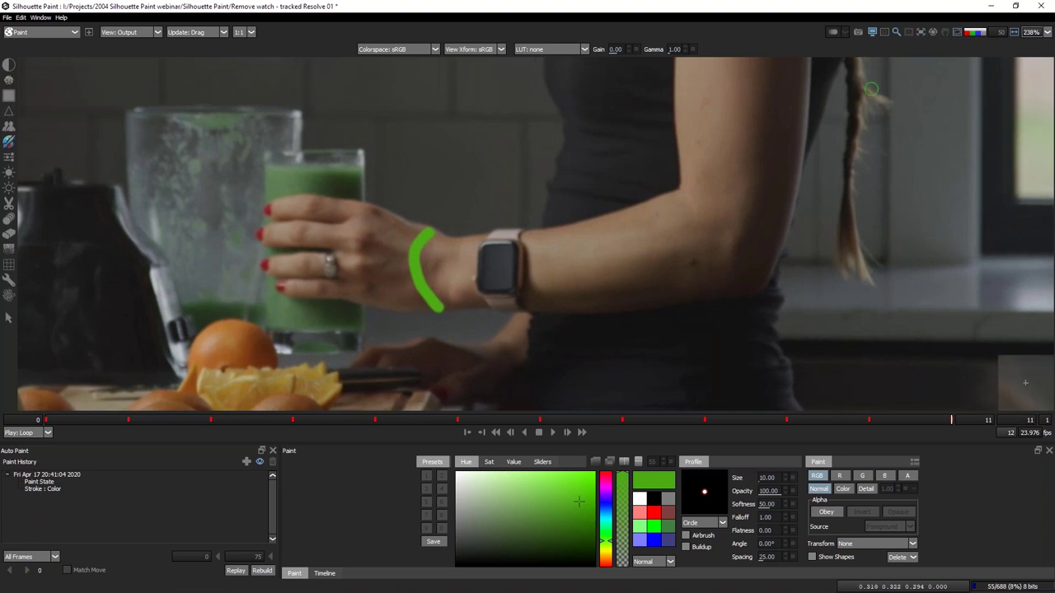
Play, step and scrub through frames 0 to 11 to examine how the painted strokes travel along the arm.
key(Home)
key(Left)
key(space)
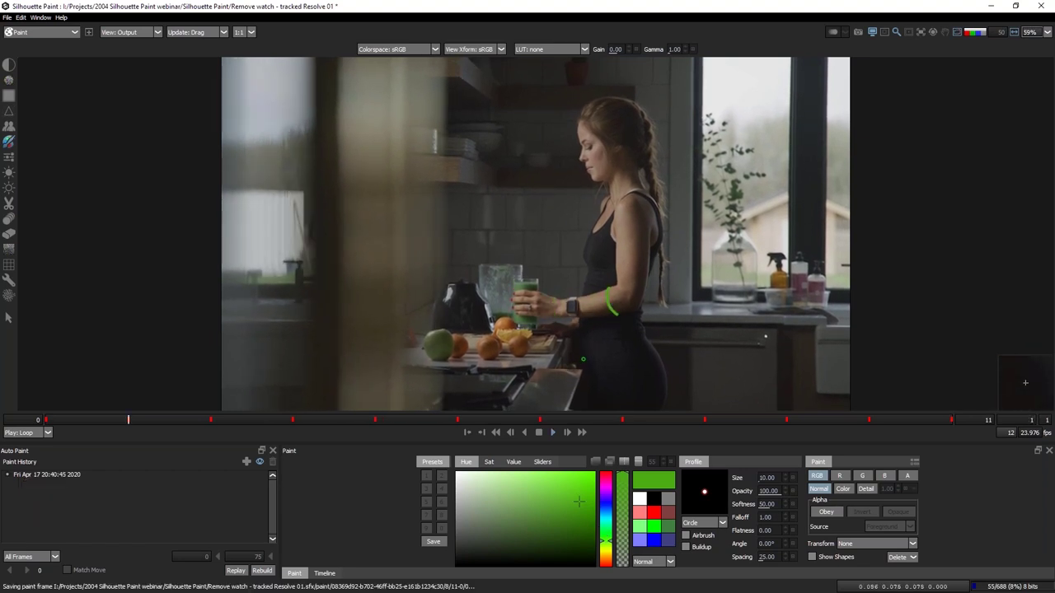
click(539, 432)
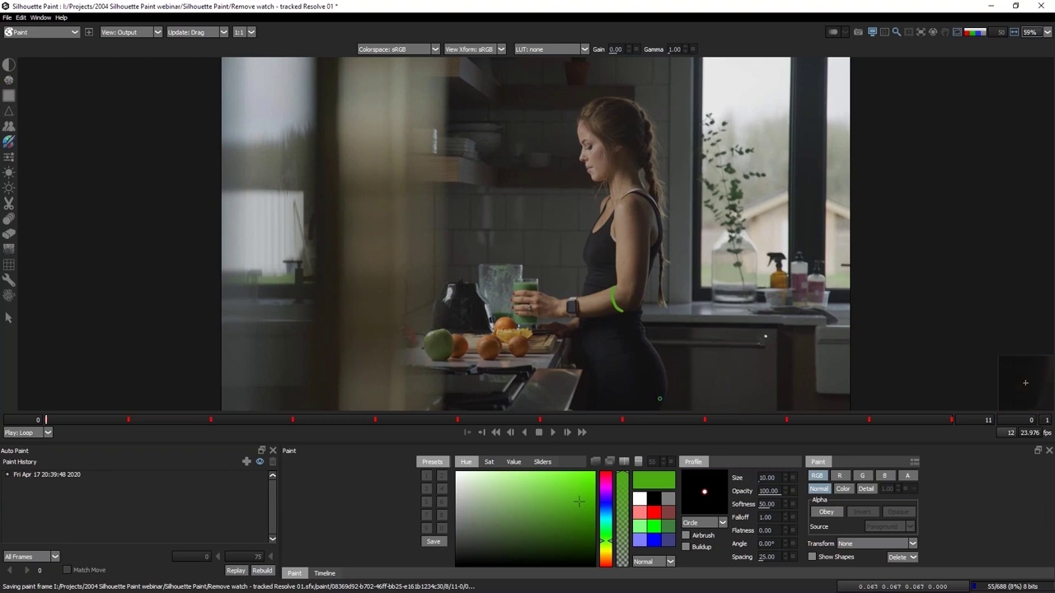
key(Right)
key(Right)
key(Right)
key(Right)
drag(313, 417, 83, 418)
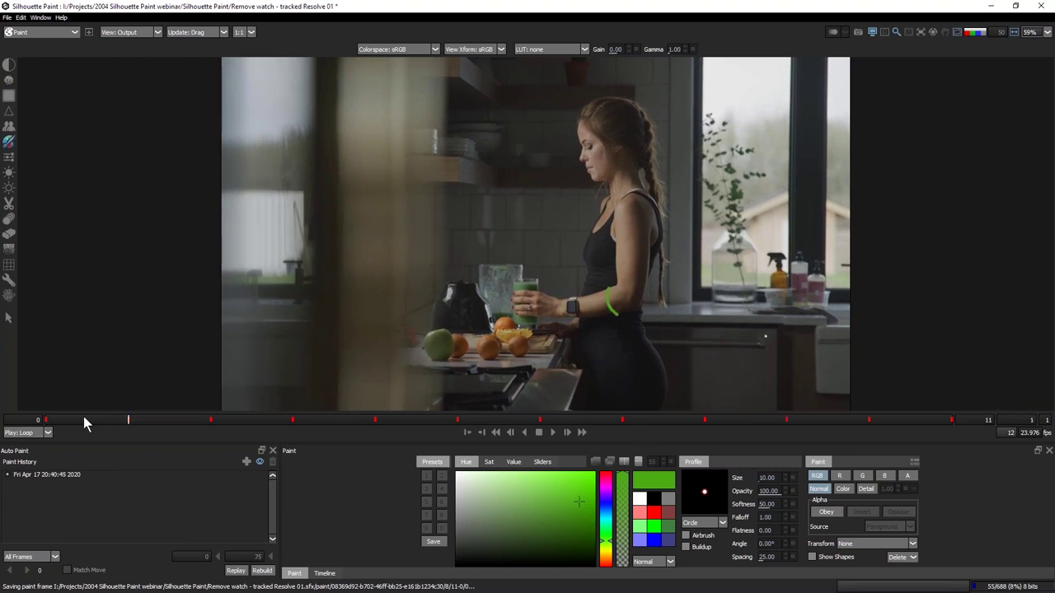
click(567, 431)
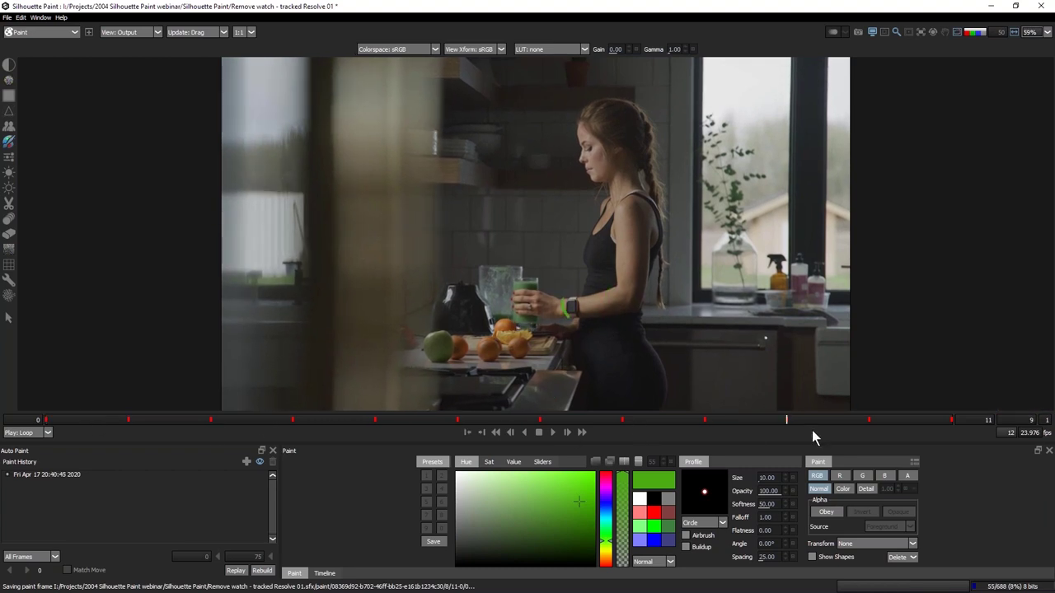
drag(318, 420, 140, 420)
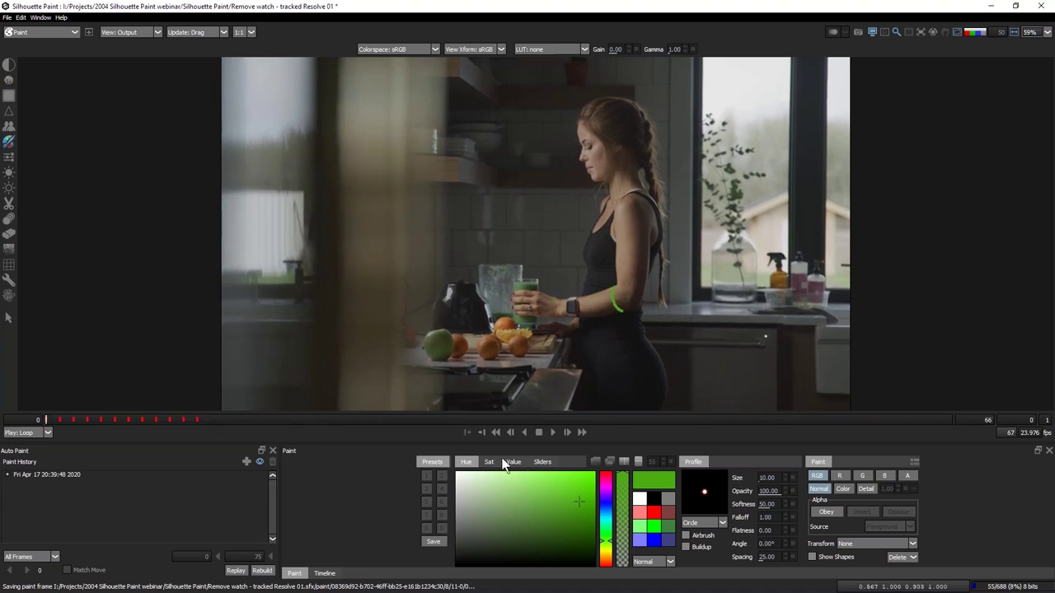
Delete the paint on all frames (0-75) and return to frame 0.
click(900, 557)
click(913, 545)
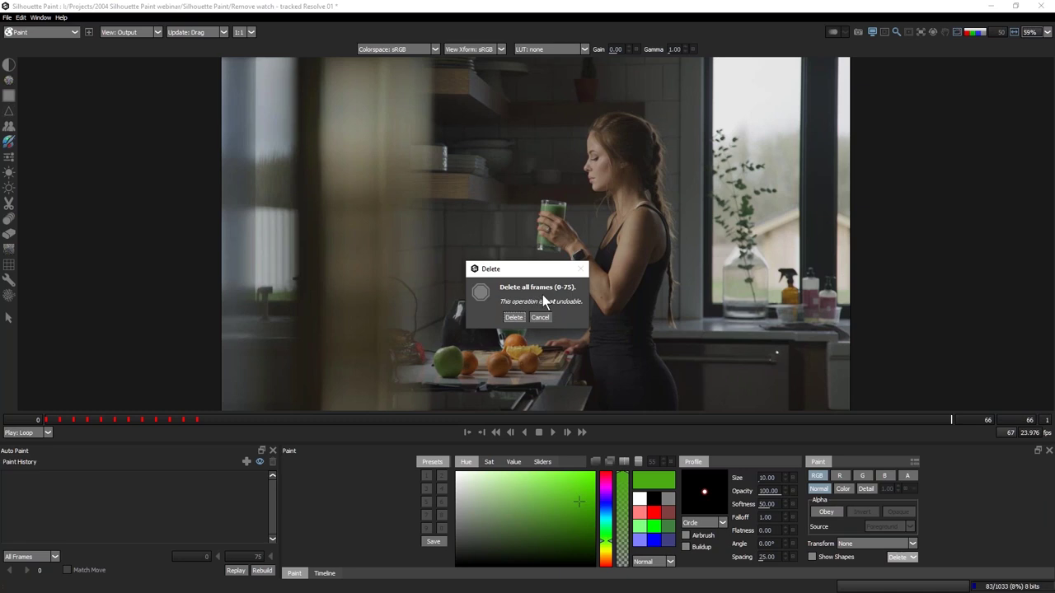
click(514, 317)
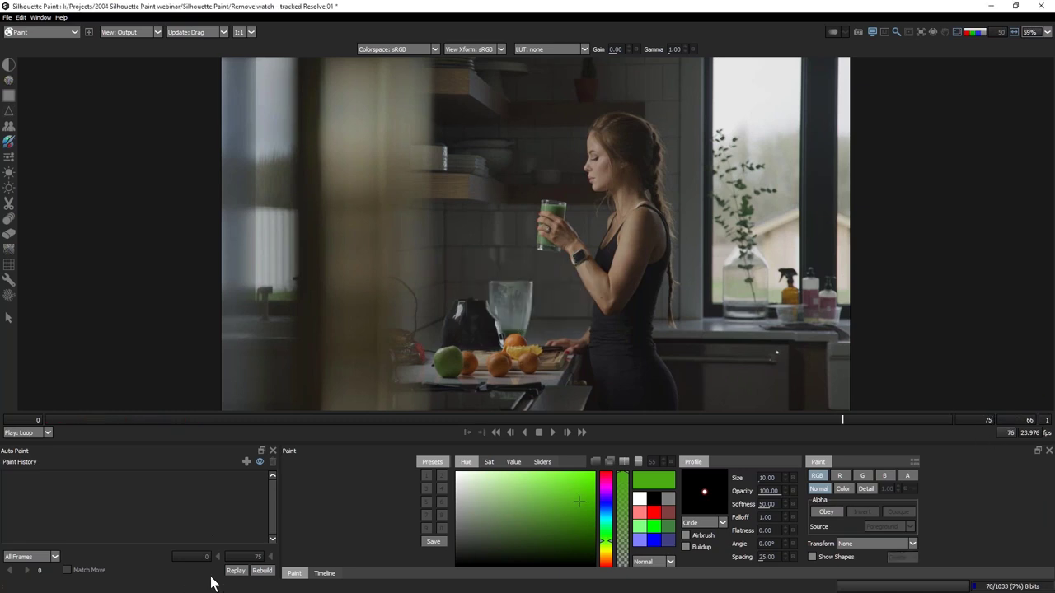
drag(88, 423, 2, 427)
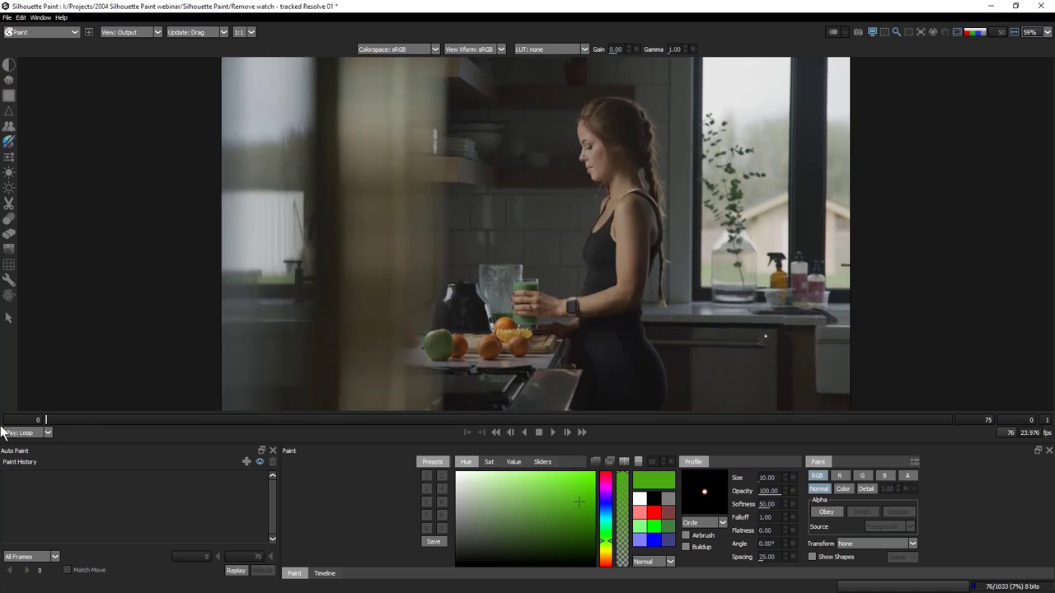
Select the Drag brush and enlarge it to a size of about 32.64 for the wrist area on frame 0.
key(equal)
key(equal)
drag(746, 359, 403, 32)
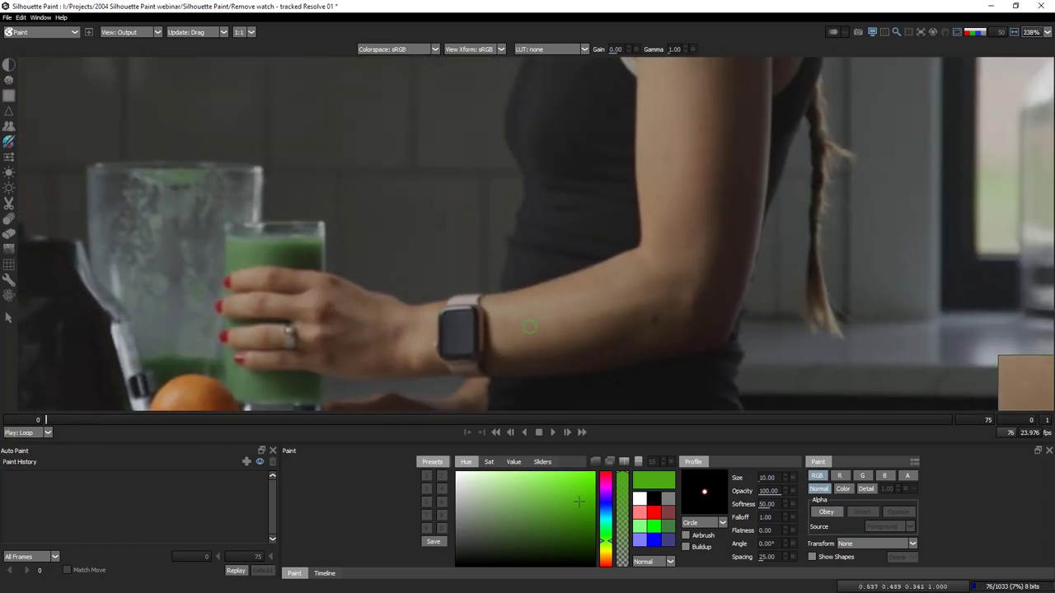
drag(482, 290, 667, 239)
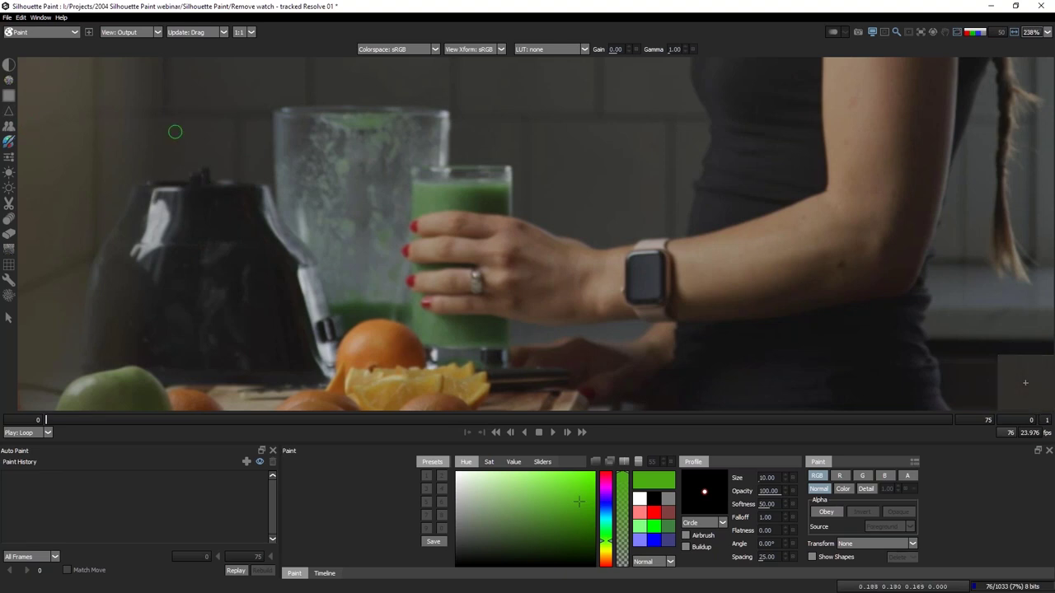
click(8, 218)
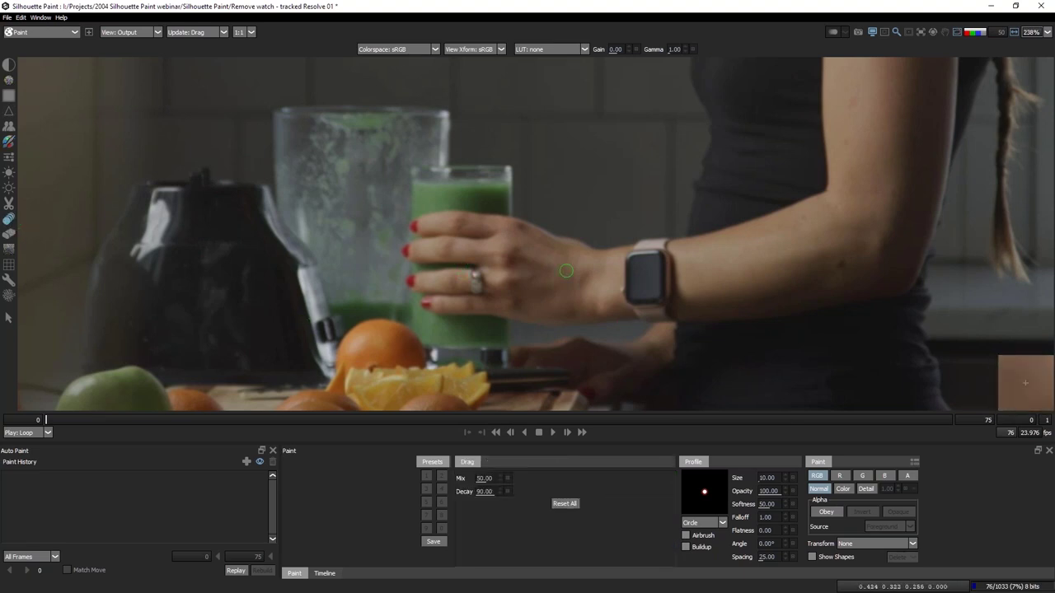
drag(579, 272, 615, 273)
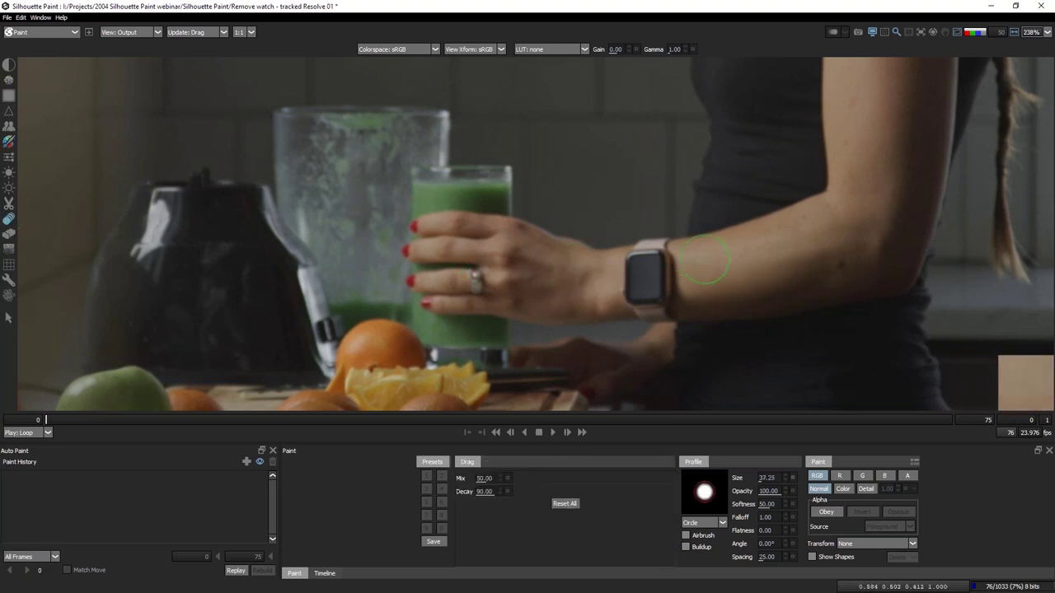
drag(702, 272, 697, 272)
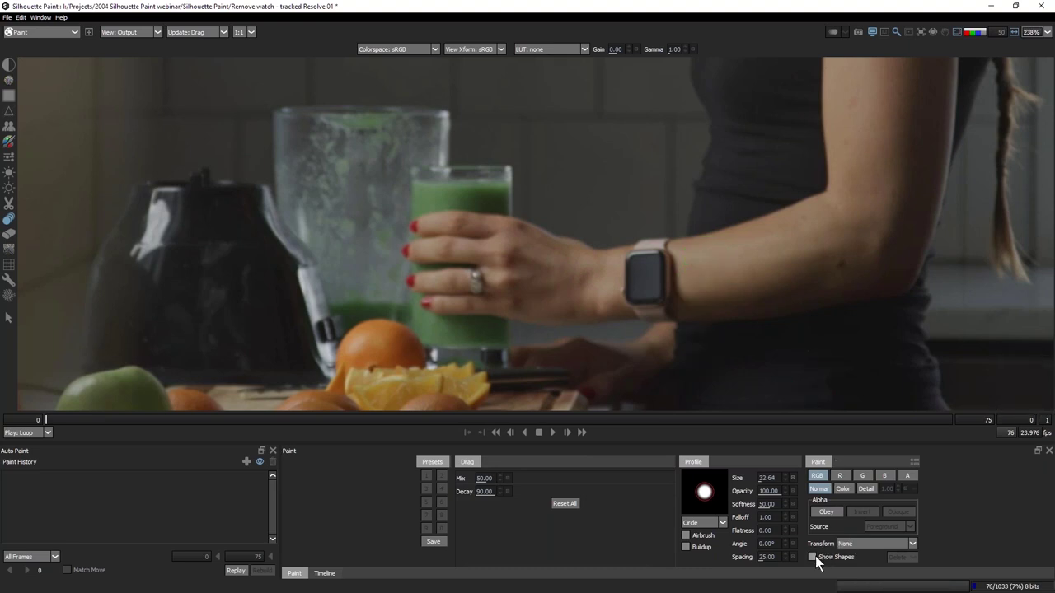
Show the shapes, view the arm shape in the Roto node, and return to Paint with alpha Obey enabled from the Foreground source.
click(812, 556)
click(811, 556)
click(812, 557)
click(58, 32)
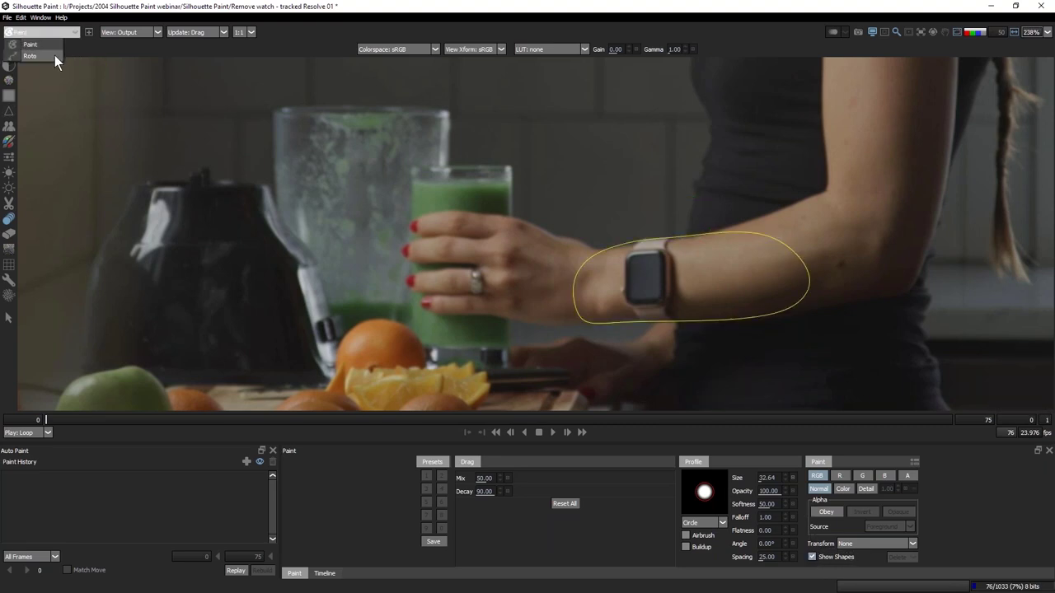
click(32, 55)
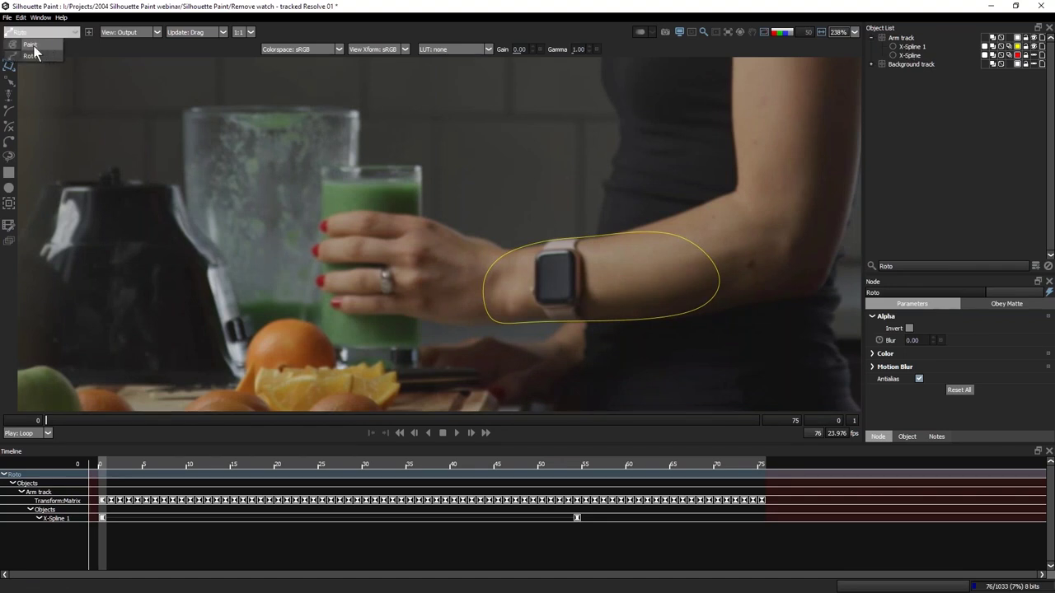
click(44, 43)
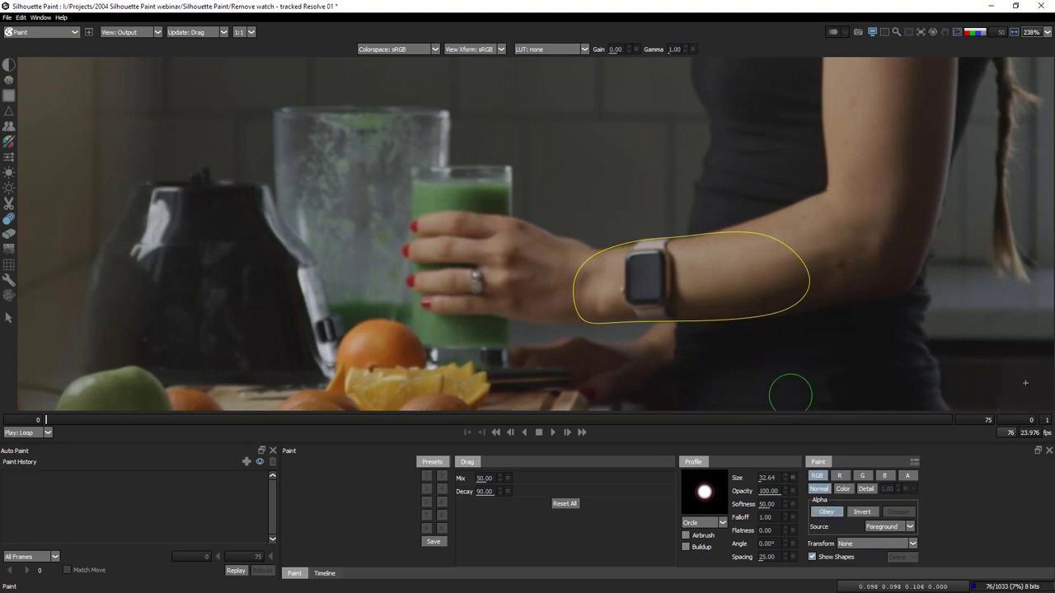
Try a blue Color brush stroke across the watch and forearm to test the shape's matte, and undo it.
click(8, 141)
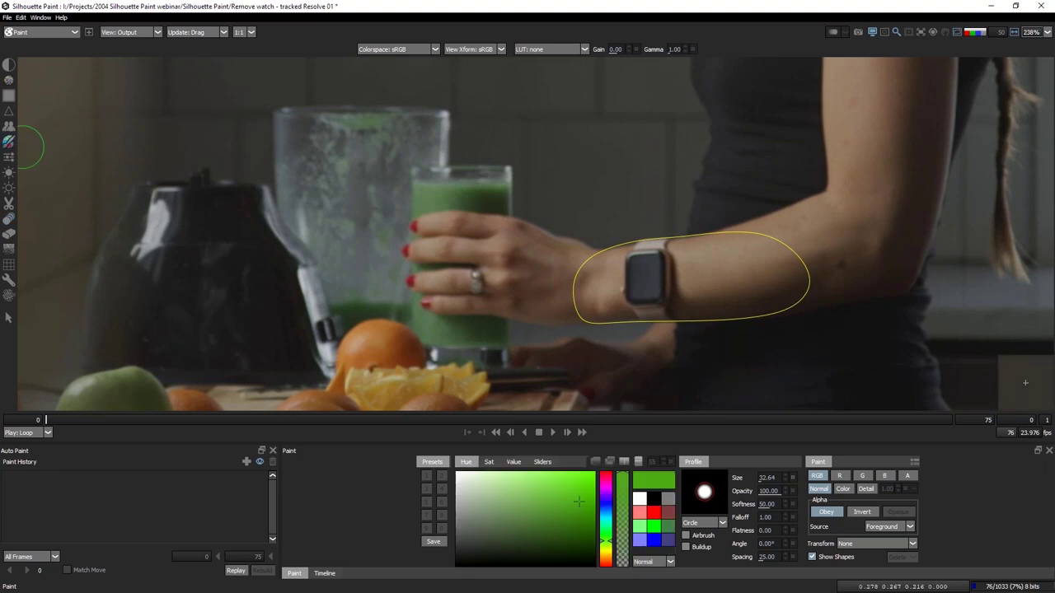
click(654, 540)
mouse_move(725, 251)
mouse_down()
mouse_move(537, 254)
mouse_move(605, 220)
mouse_move(759, 296)
mouse_move(574, 280)
mouse_move(693, 313)
mouse_up()
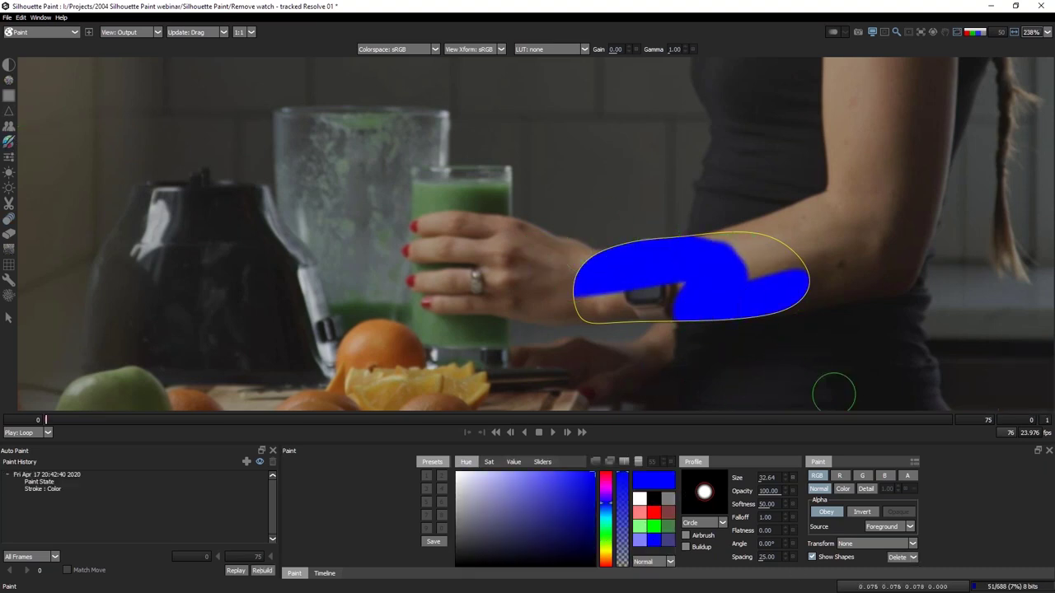
key(ctrl+z)
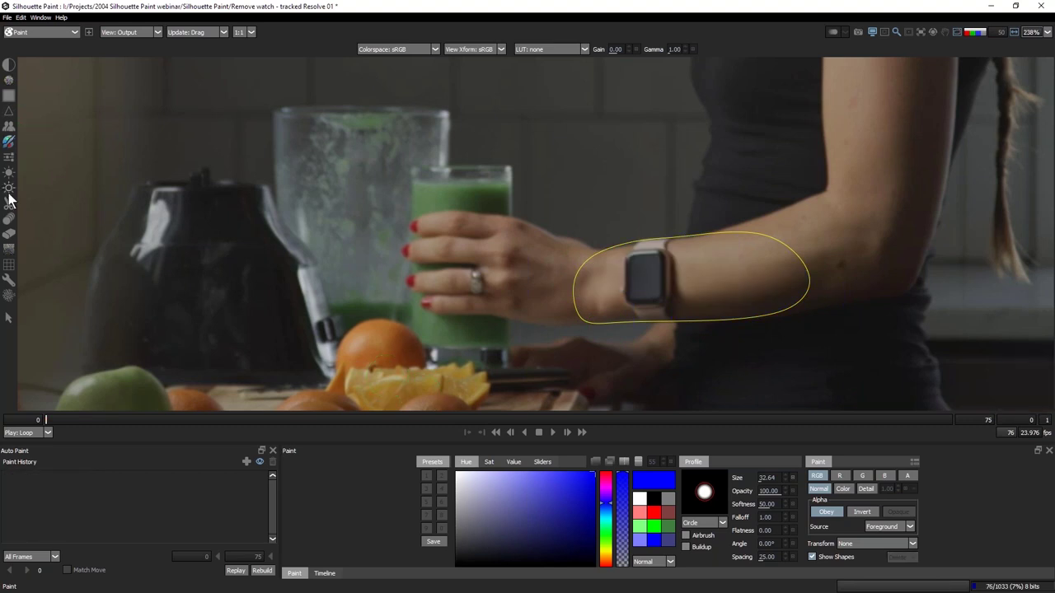
Hide the shapes and smear forearm skin over the watch on frame 0 with the Drag brush, lowering its opacity to 67.
click(9, 219)
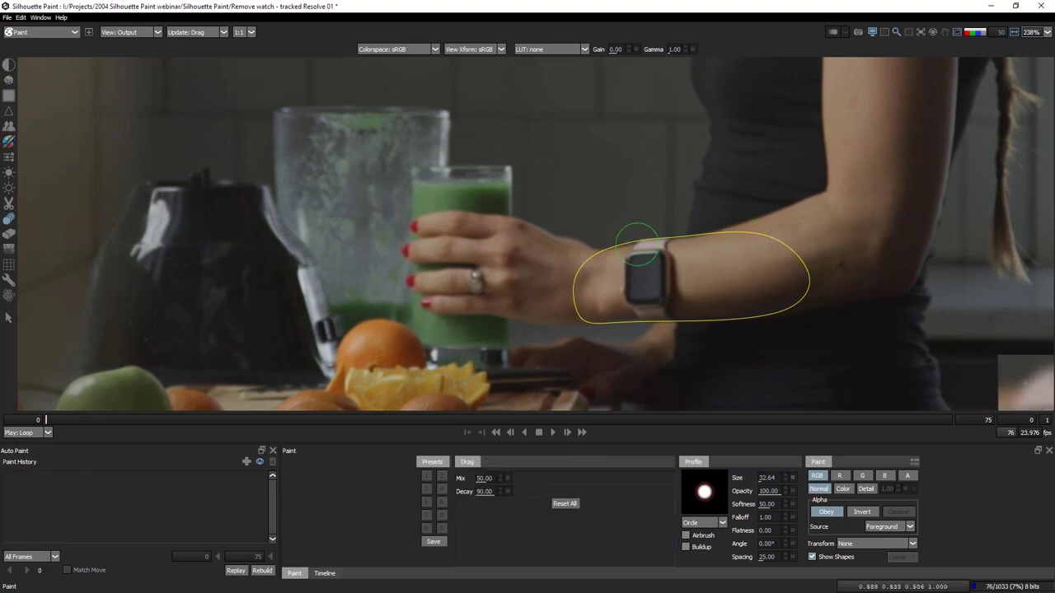
click(814, 557)
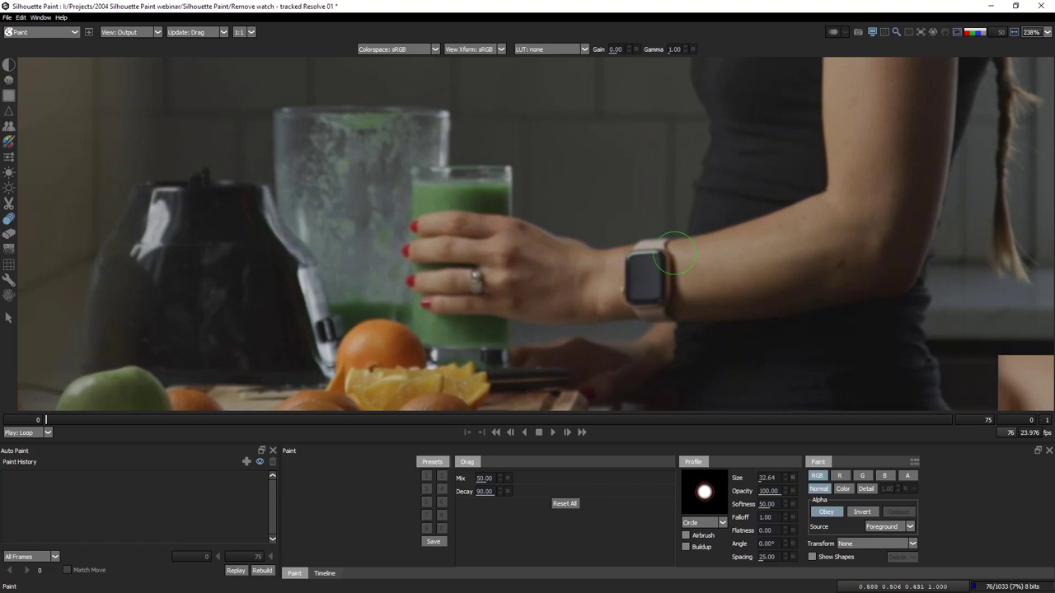
mouse_move(660, 265)
mouse_down()
mouse_move(634, 277)
mouse_move(675, 295)
mouse_up()
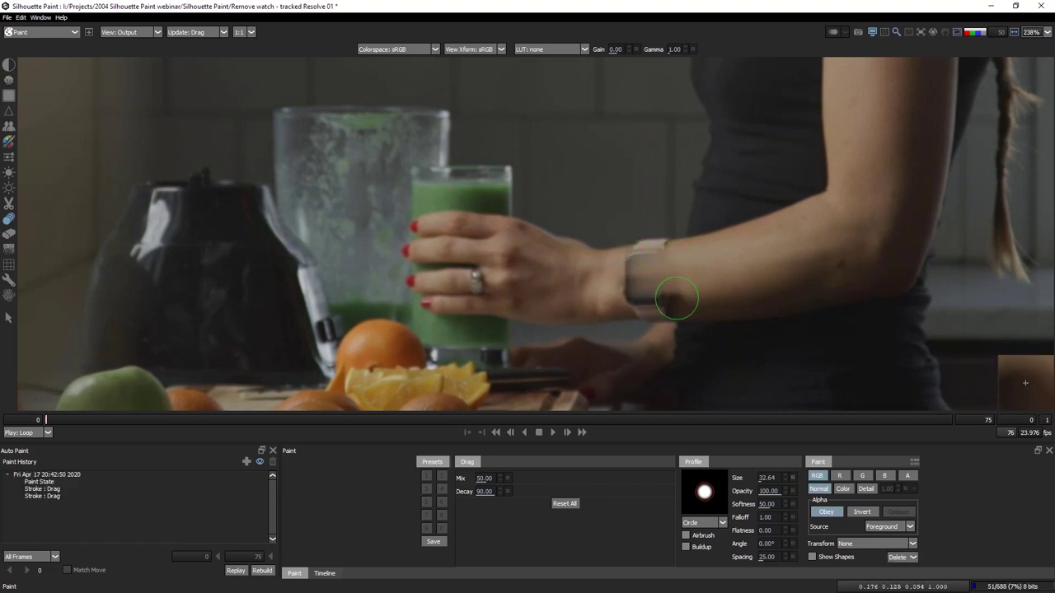
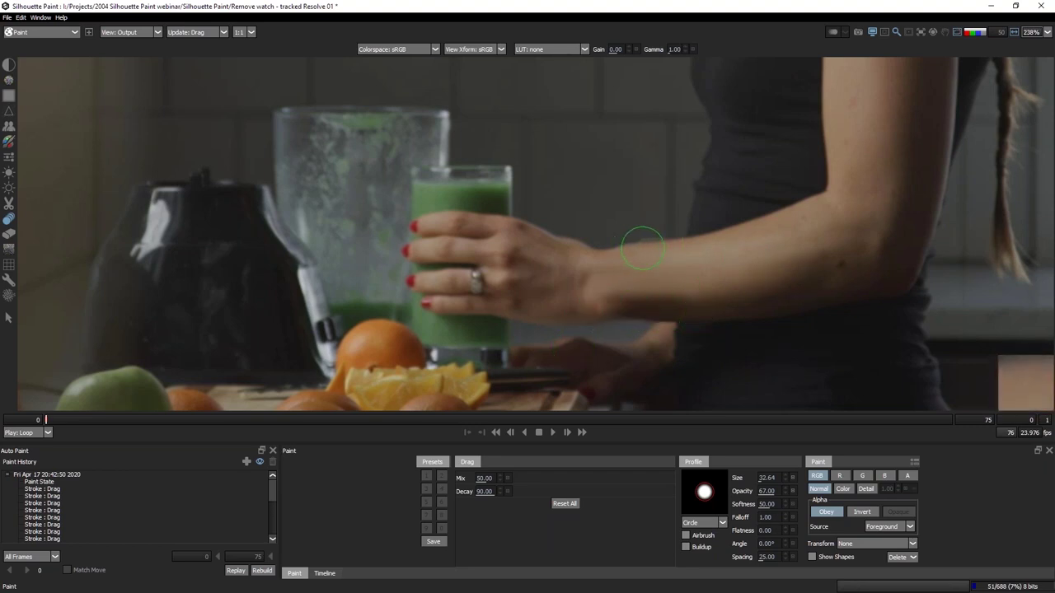
Apply the frame 0 drag strokes to the Work range, with Match Move enabled and Transform set to Arm track.
click(49, 477)
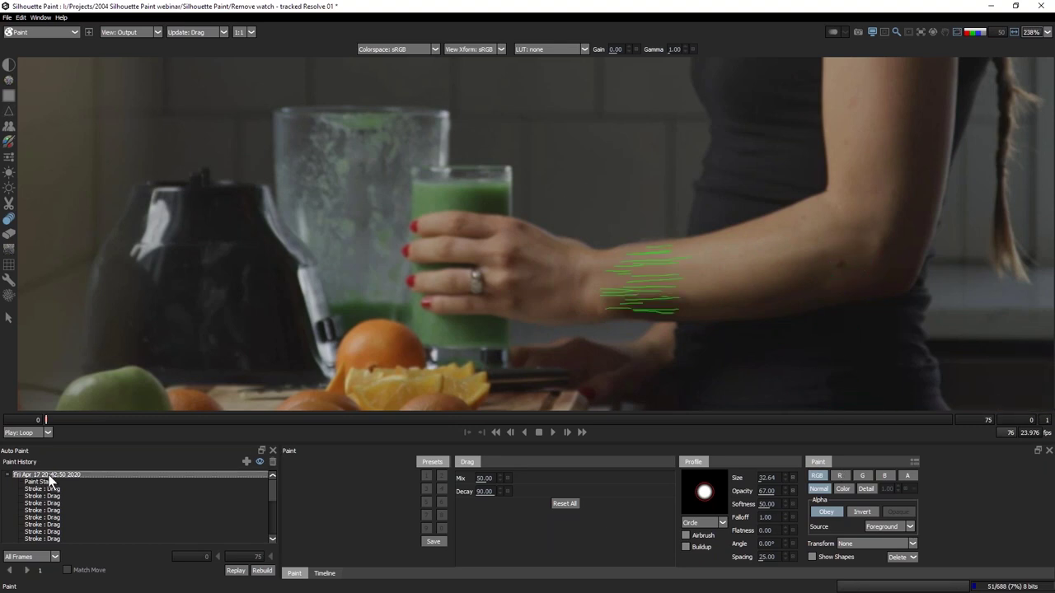
click(910, 544)
click(857, 568)
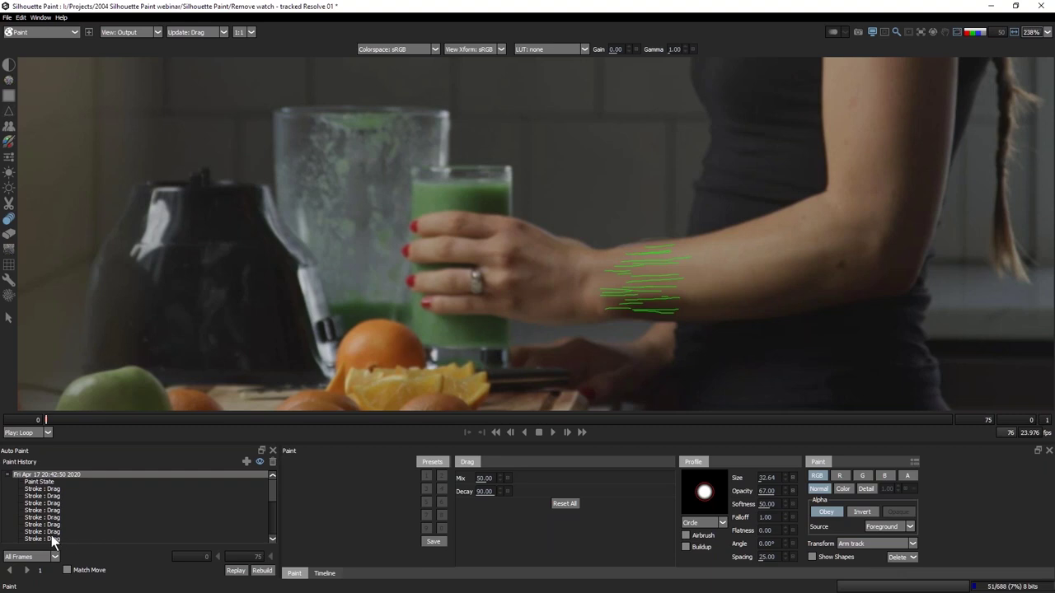
click(67, 569)
click(46, 557)
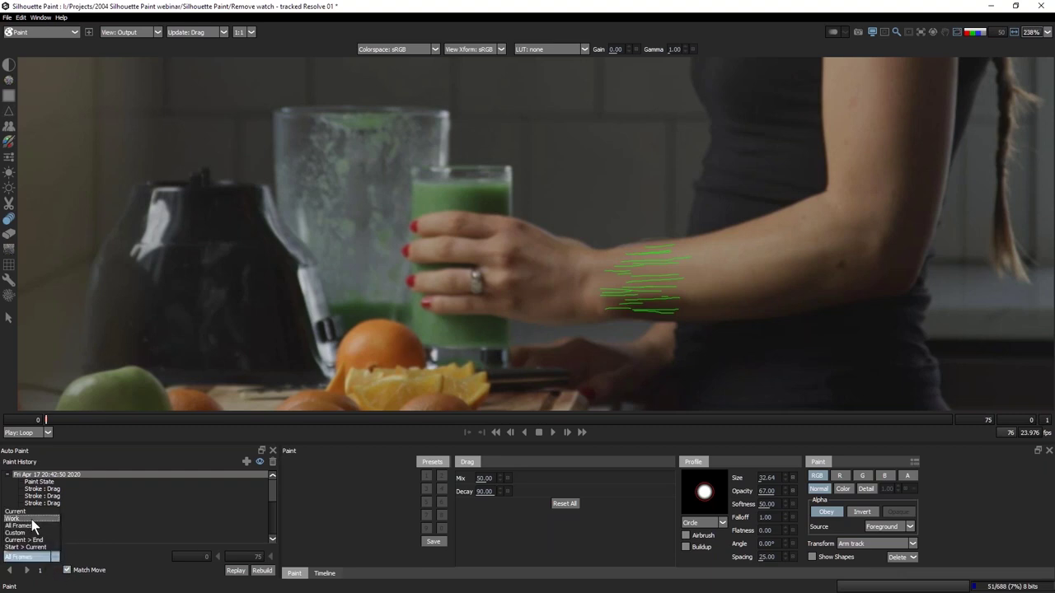
click(31, 519)
click(36, 570)
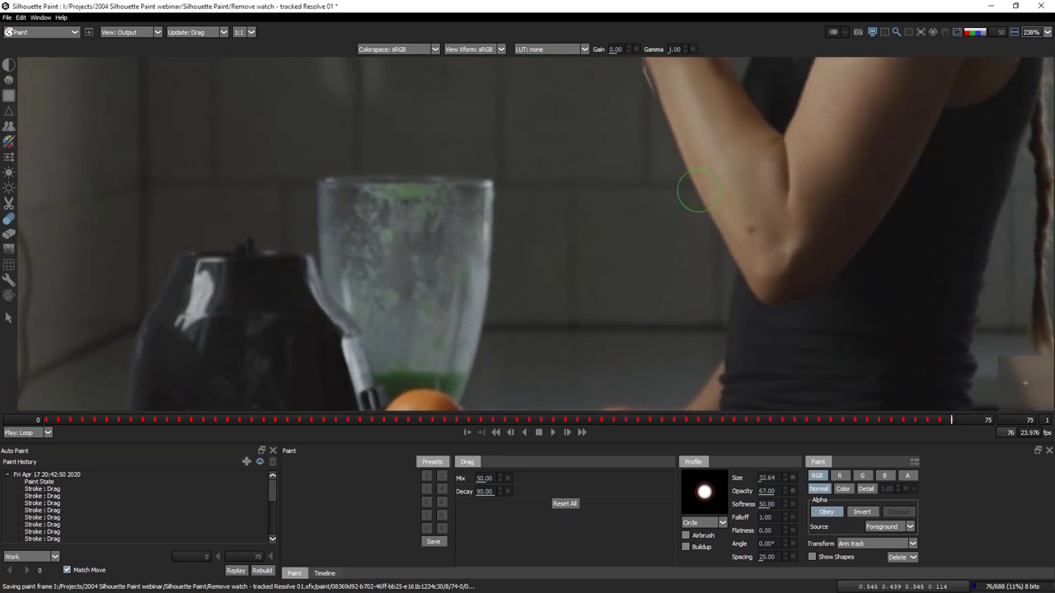
Play the shot at full-frame view and examine the forearm edges on frame 75 for remnants of the watch.
key(f)
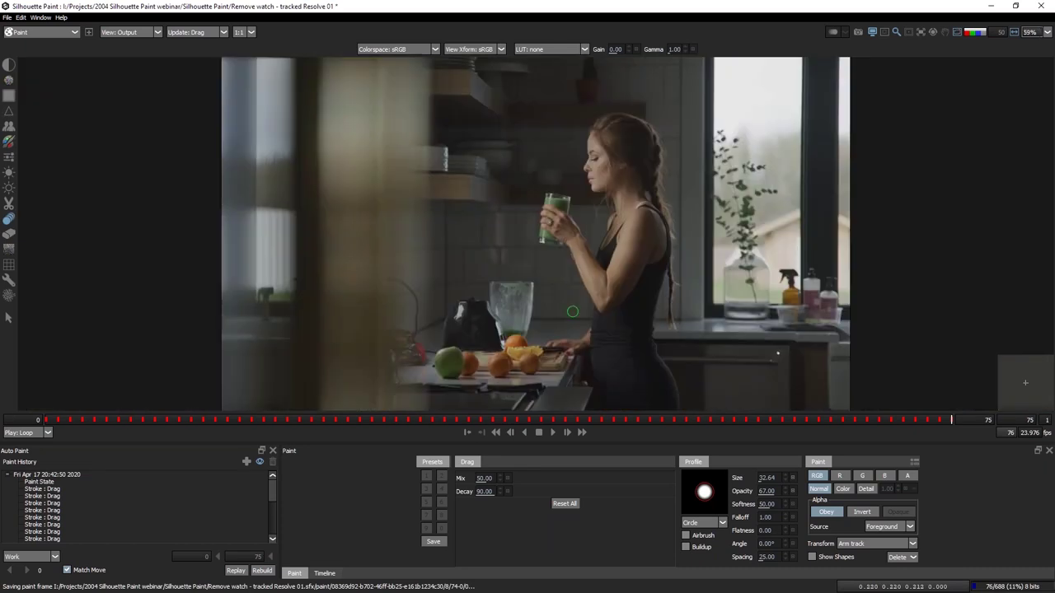
click(562, 432)
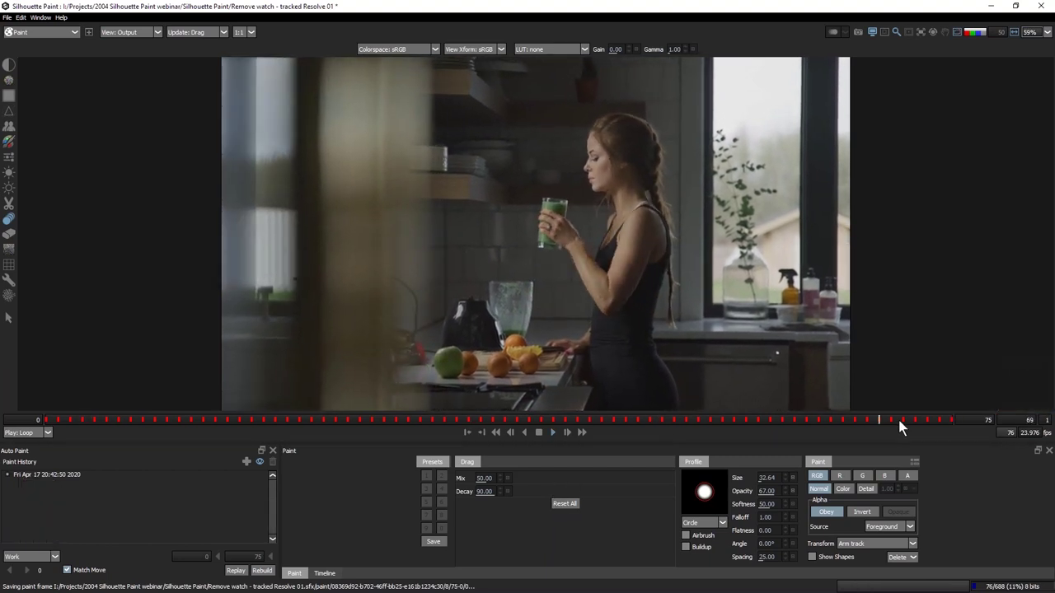
scroll(550, 264, up, 2)
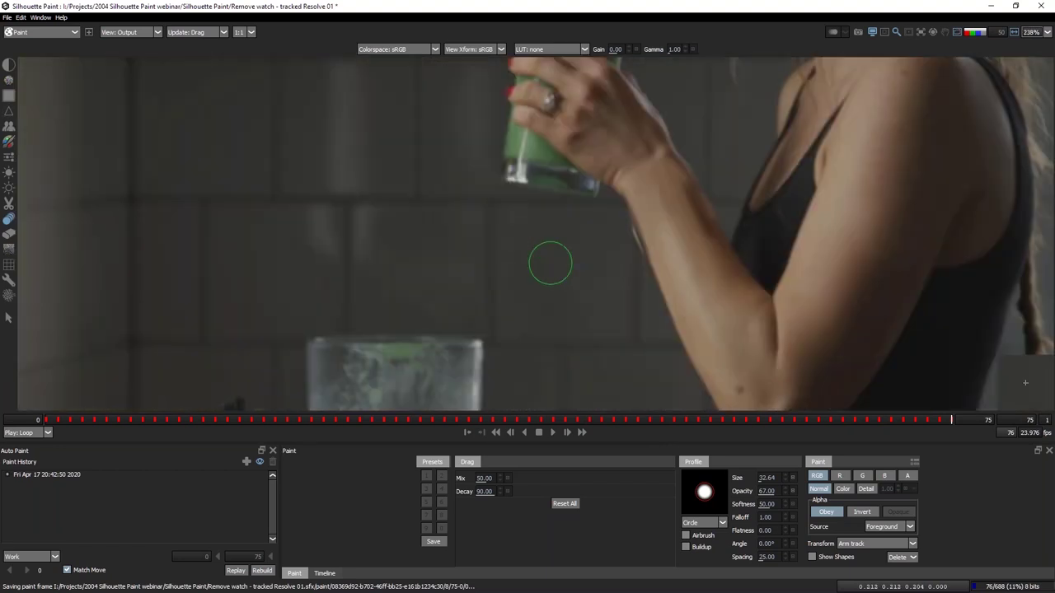
scroll(591, 298, up, 1)
scroll(590, 298, up, 1)
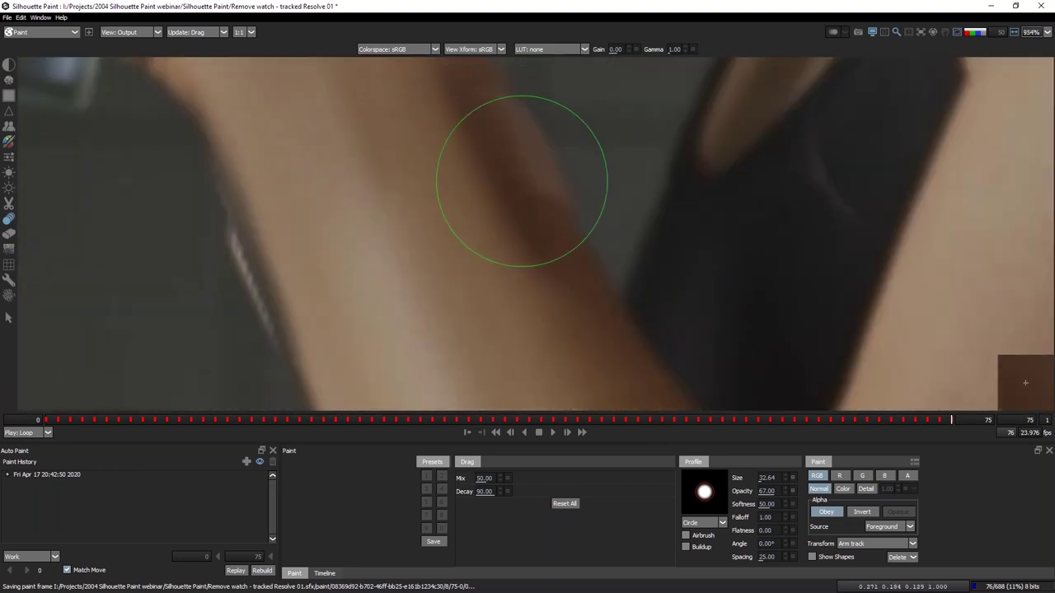
scroll(514, 180, down, 1)
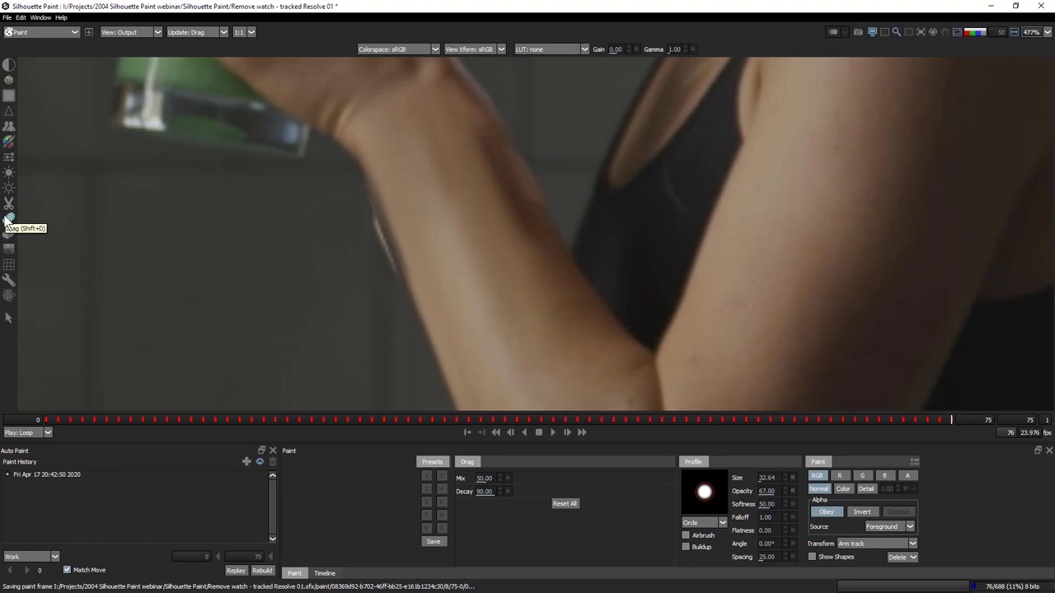
Smear away the watch remnants along both forearm edges on frame 75 with the Drag brush at size 20.69.
click(8, 126)
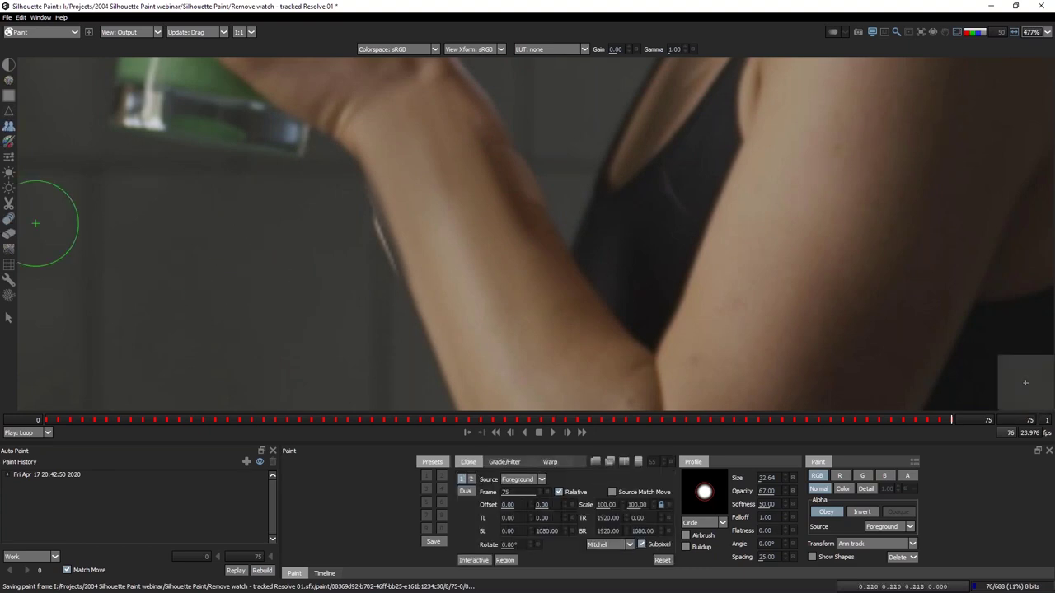
click(8, 219)
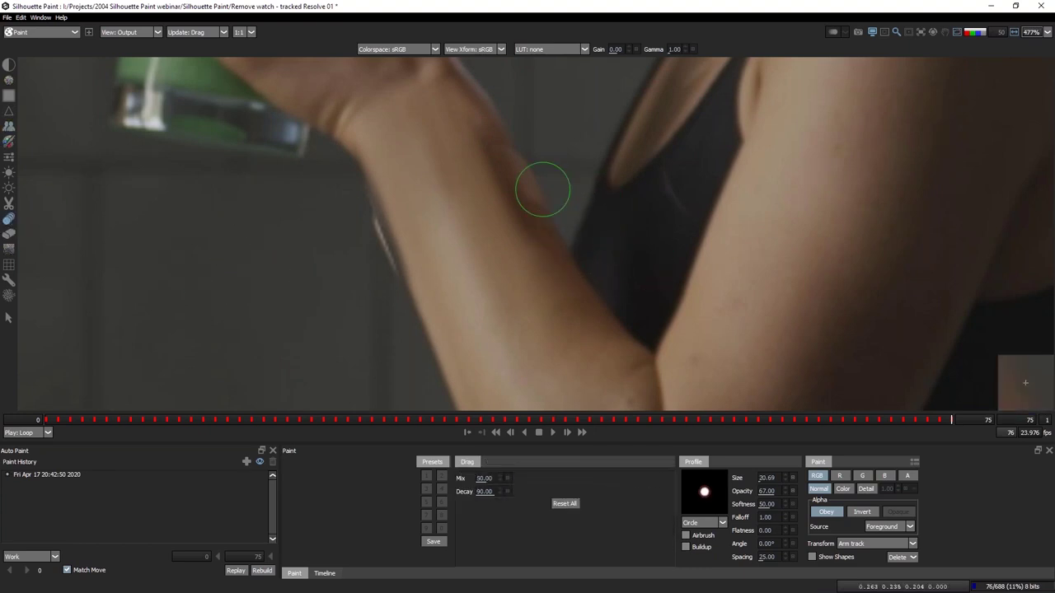
mouse_move(525, 183)
mouse_down()
mouse_move(539, 204)
mouse_move(509, 156)
mouse_move(530, 184)
mouse_up()
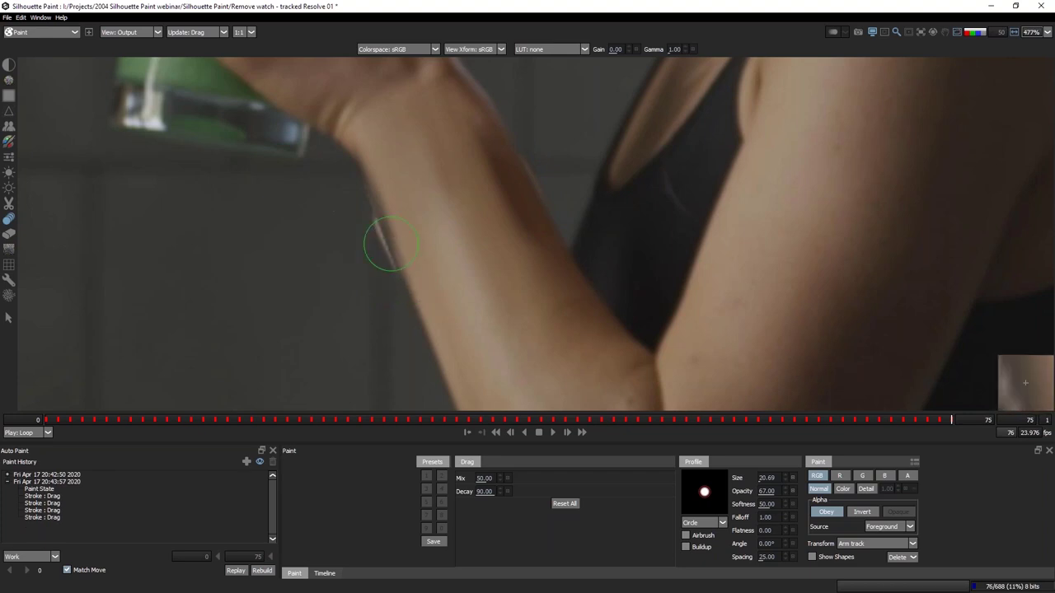
drag(401, 299, 383, 255)
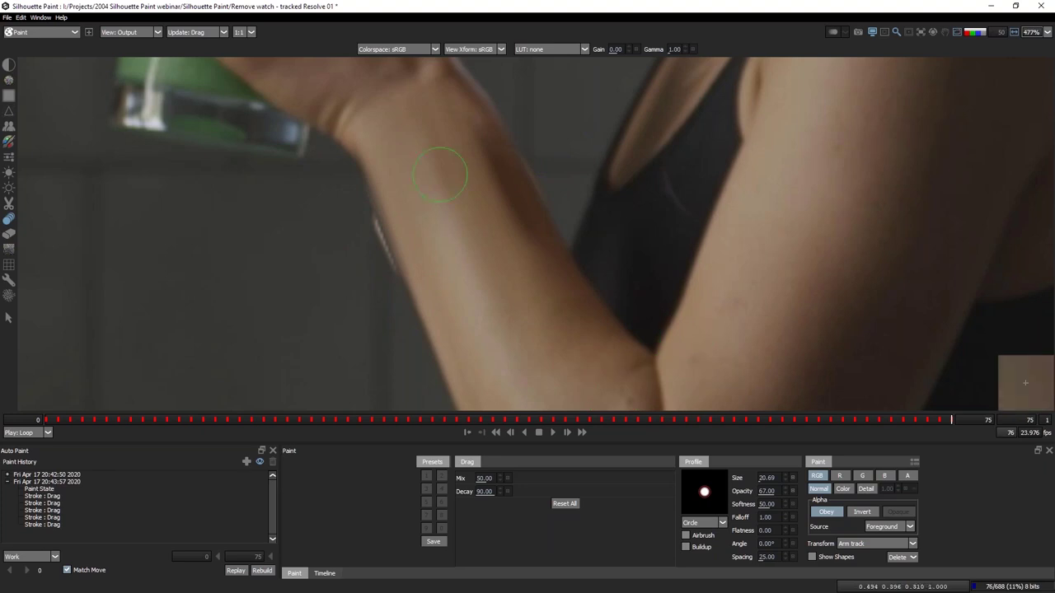
Replay the frame 75 cleanup strokes backward through the shot and scrub from frame 0 to 28 to check the wrist.
click(37, 482)
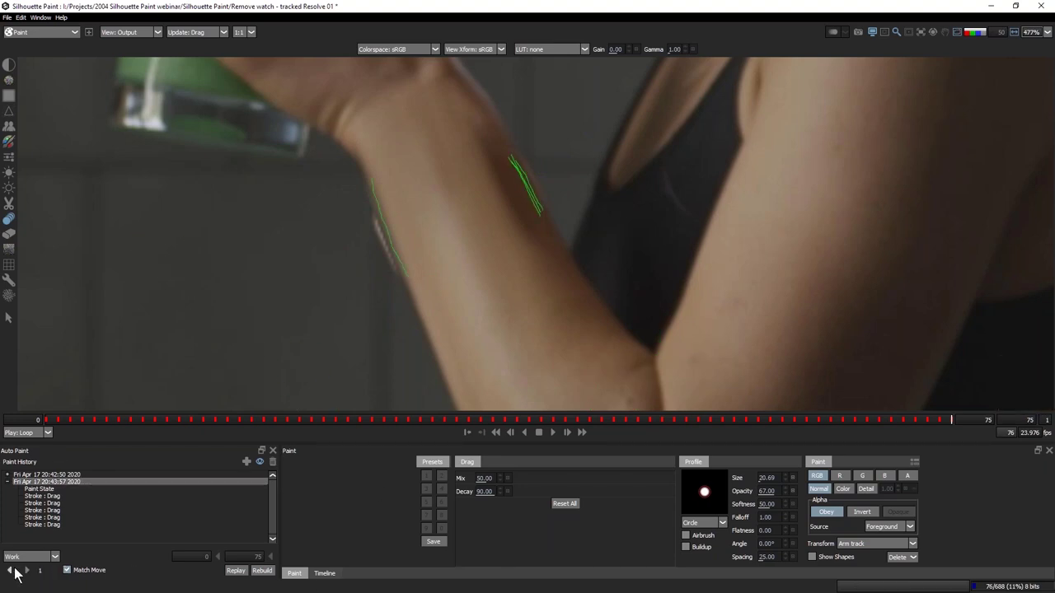
click(16, 569)
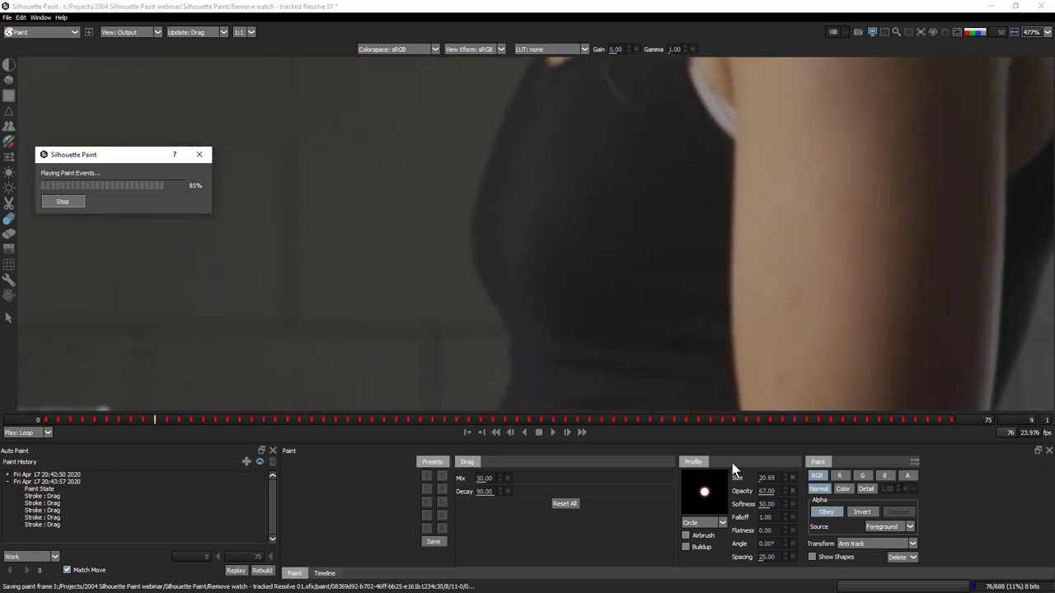
key(Home)
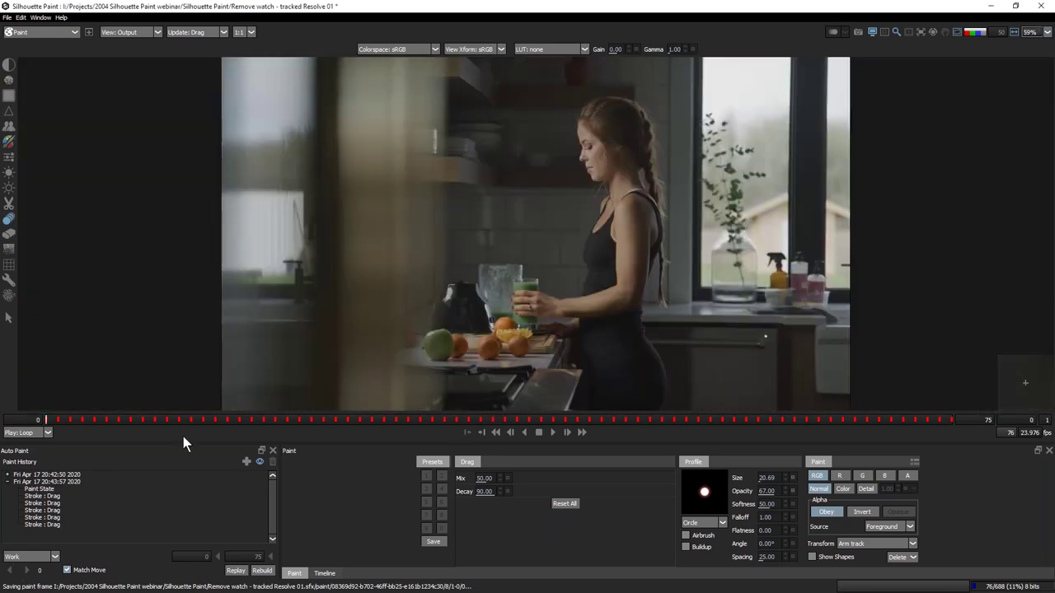
mouse_move(74, 420)
mouse_down()
mouse_move(797, 417)
mouse_move(888, 426)
mouse_move(796, 432)
mouse_move(965, 432)
mouse_move(668, 424)
mouse_move(417, 439)
mouse_move(355, 433)
mouse_move(835, 422)
mouse_move(150, 417)
mouse_move(766, 418)
mouse_move(385, 426)
mouse_up()
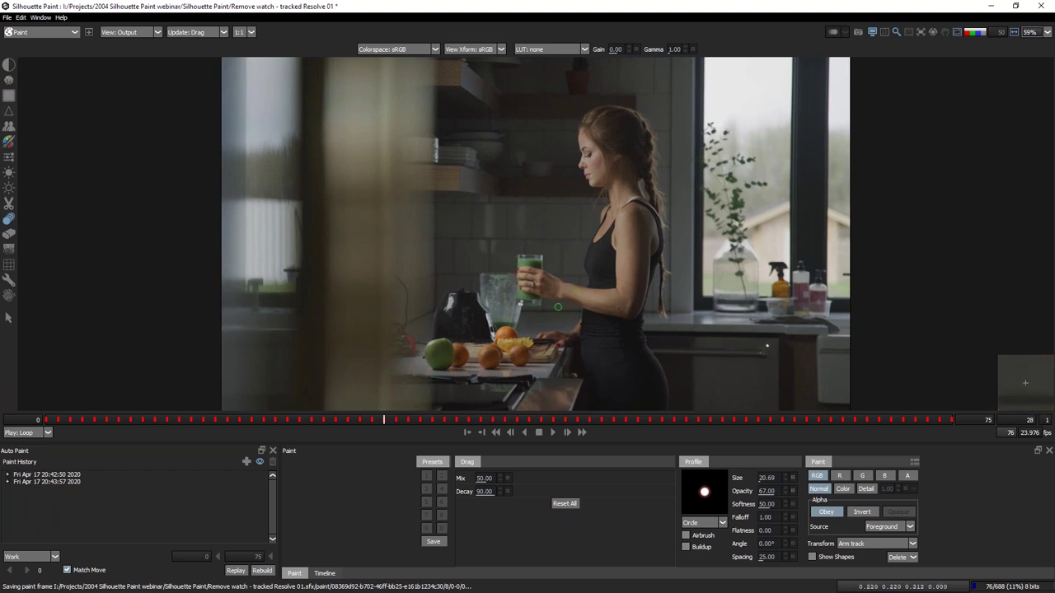
Scrub back and forth through the whole shot to check the cleaned wrist for watch remnants.
click(471, 419)
drag(472, 419, 1025, 382)
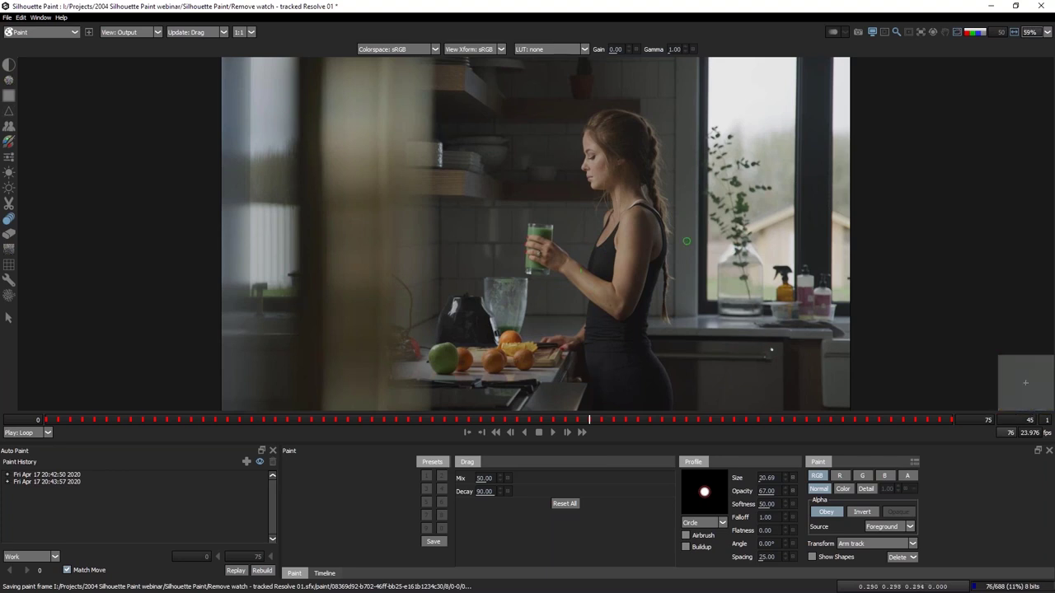
drag(609, 424, 794, 420)
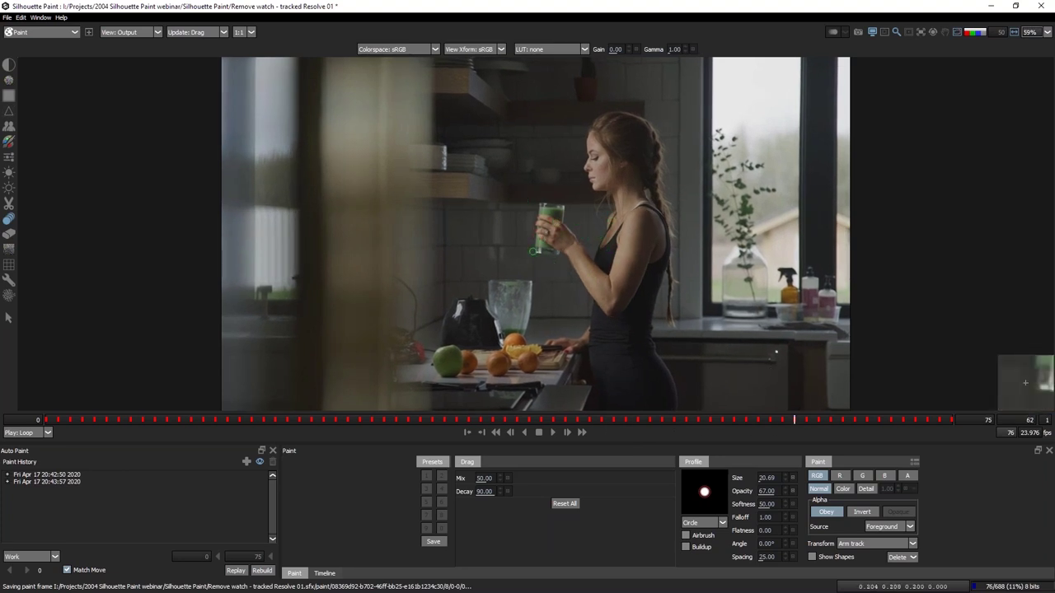
drag(728, 420, 196, 423)
drag(388, 414, 263, 418)
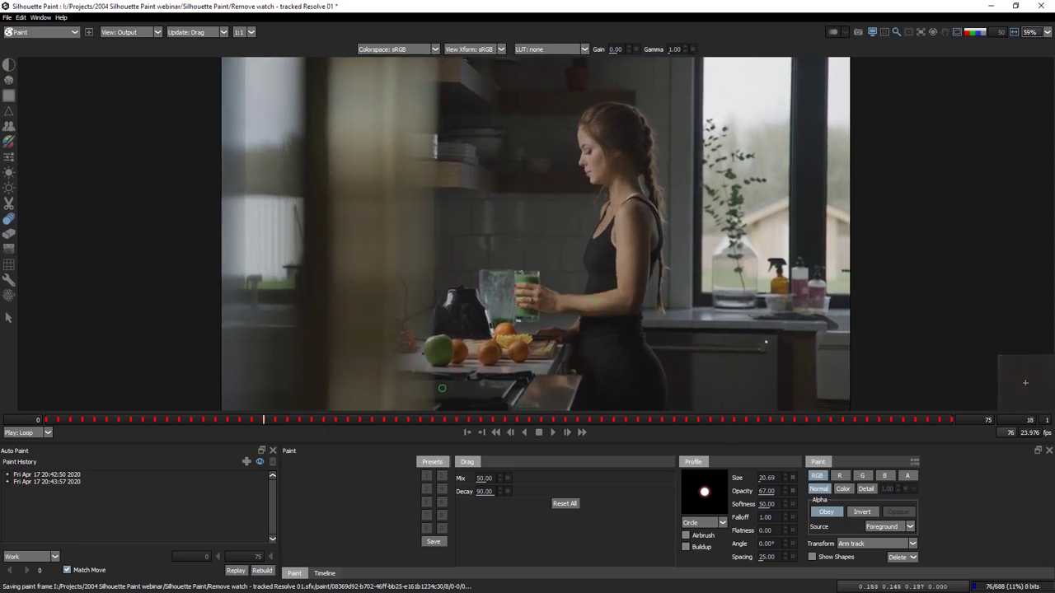
mouse_move(351, 419)
mouse_down()
mouse_move(643, 424)
mouse_move(299, 419)
mouse_move(791, 422)
mouse_move(192, 409)
mouse_move(910, 420)
mouse_move(267, 406)
mouse_move(70, 416)
mouse_up()
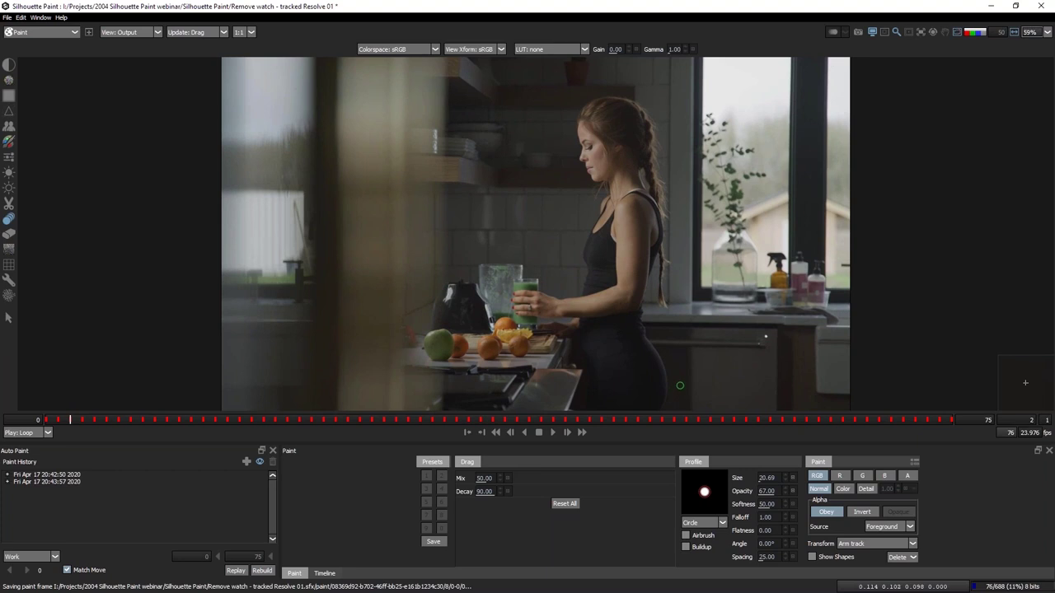
Save the watch removal project and close the paint interface to return to DaVinci Resolve.
click(7, 17)
click(25, 27)
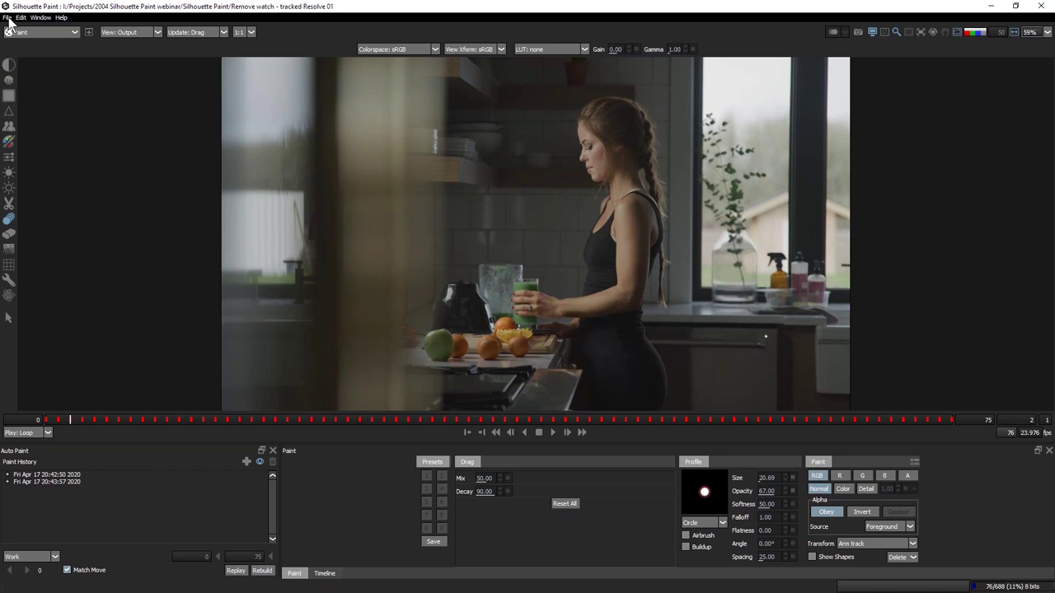
click(7, 17)
click(44, 86)
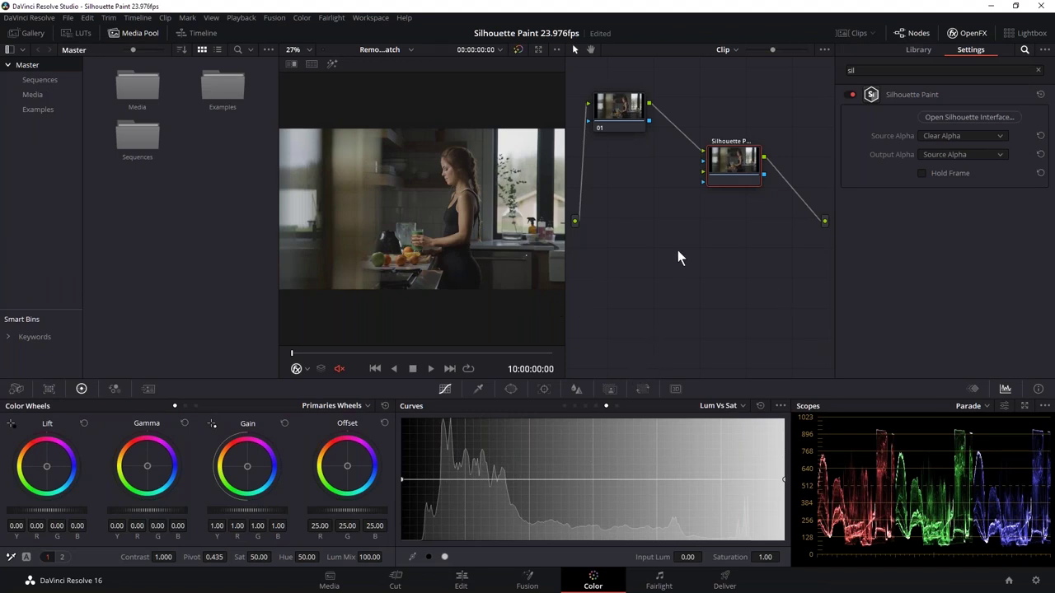
Open the Skin clean - window timeline and set the project's timeline resolution to 3840 x 2160 Ultra HD.
click(400, 49)
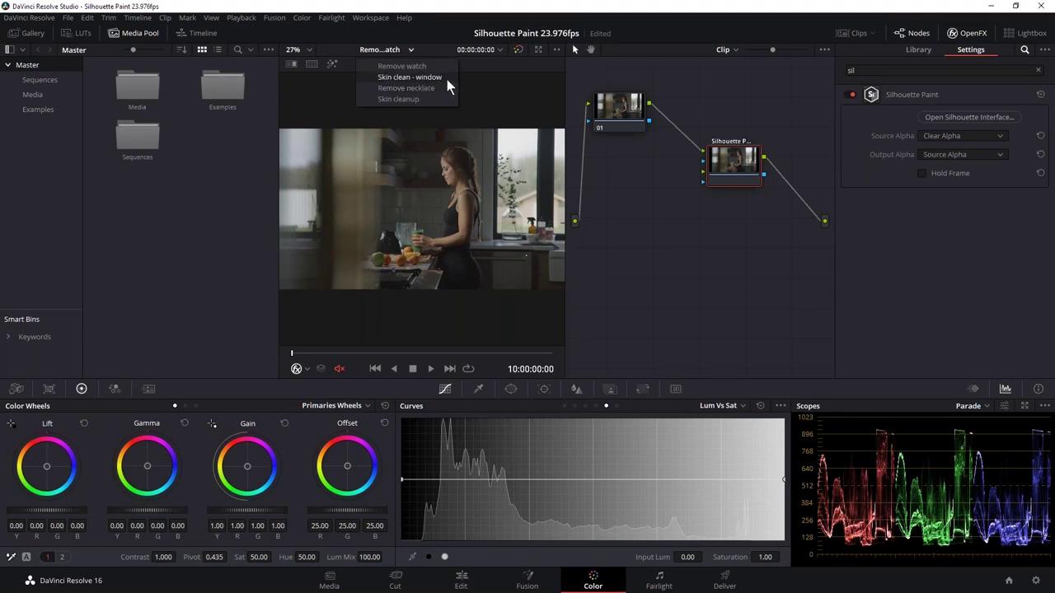
click(445, 78)
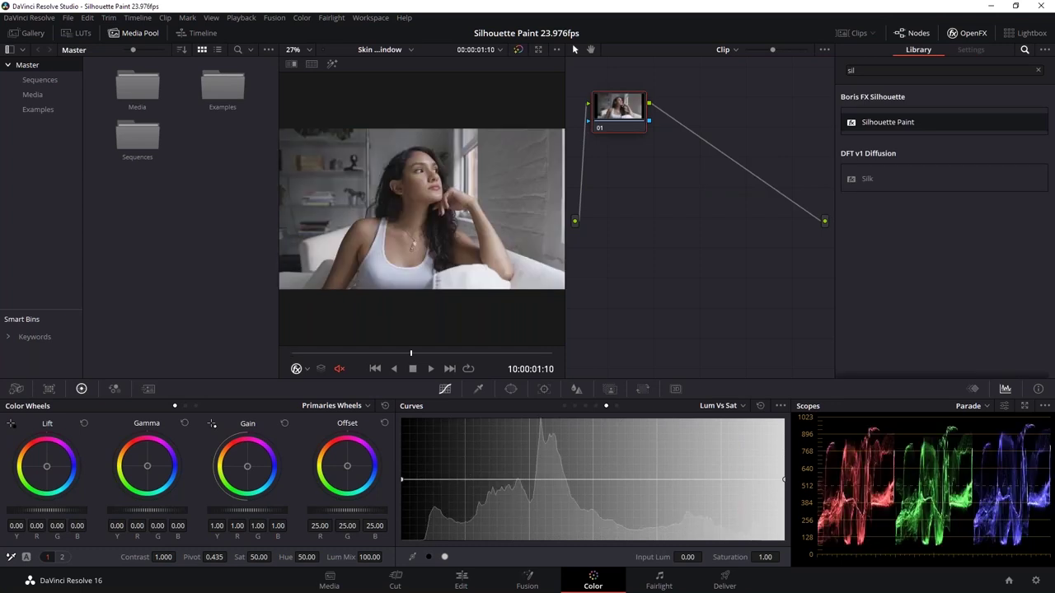
click(1036, 581)
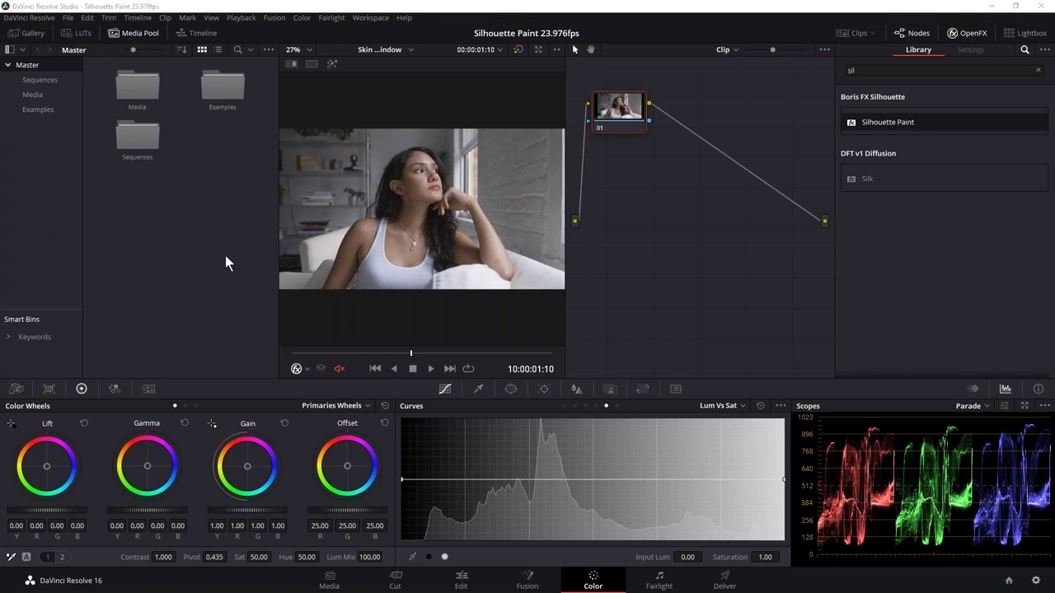
click(550, 121)
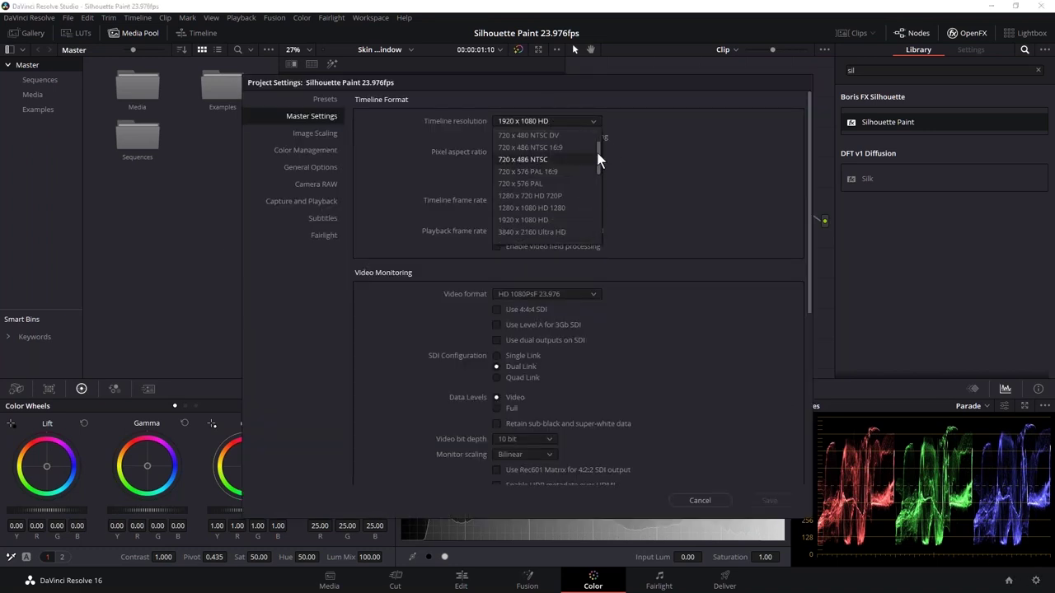
drag(602, 153, 600, 172)
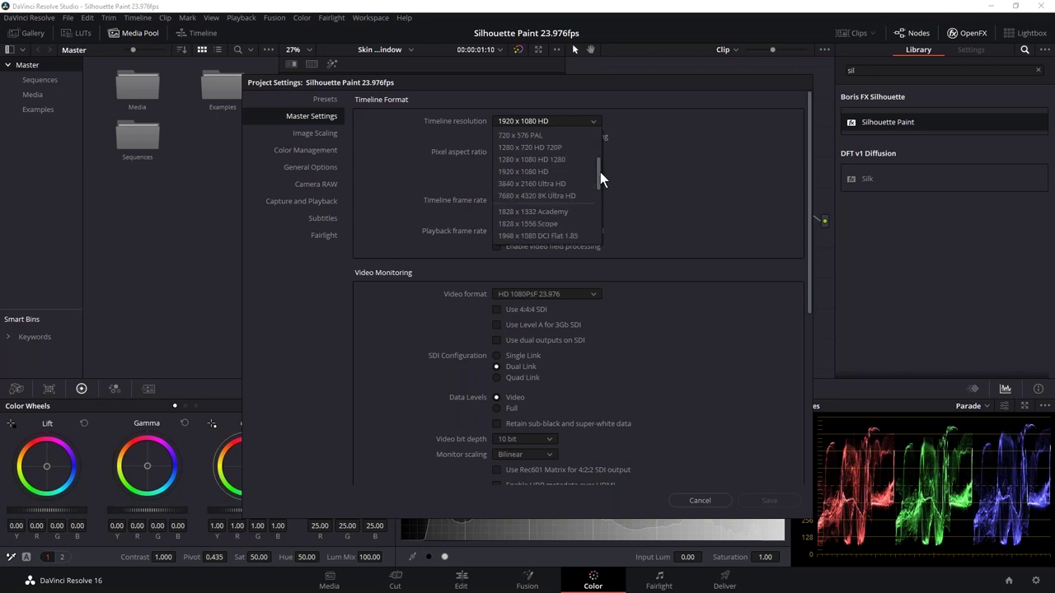
click(551, 184)
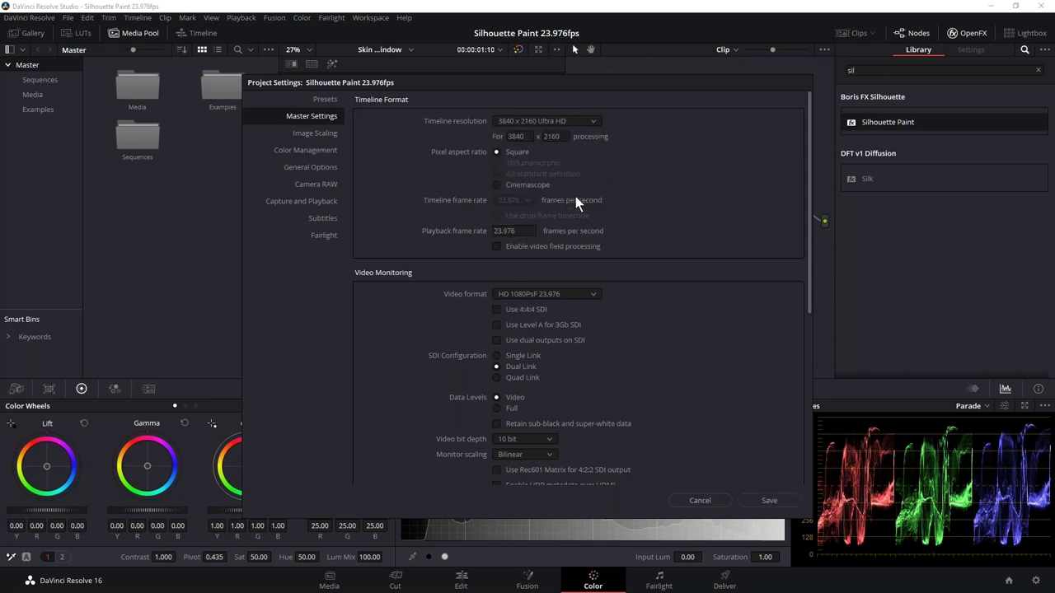
click(758, 500)
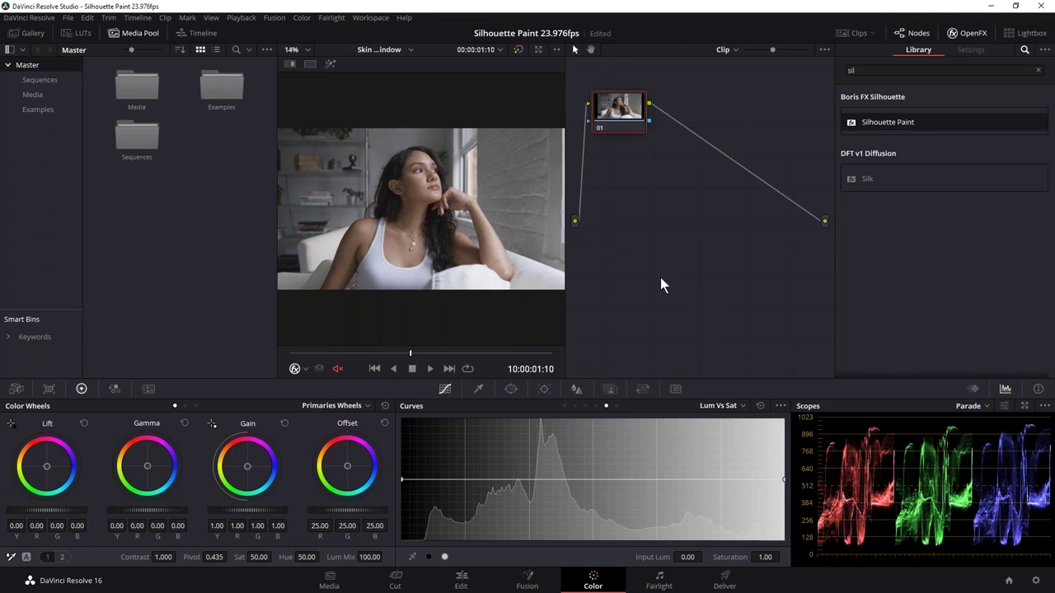
Hide the media pool and add a Silhouette Paint effect node between node 01 and the output.
click(133, 35)
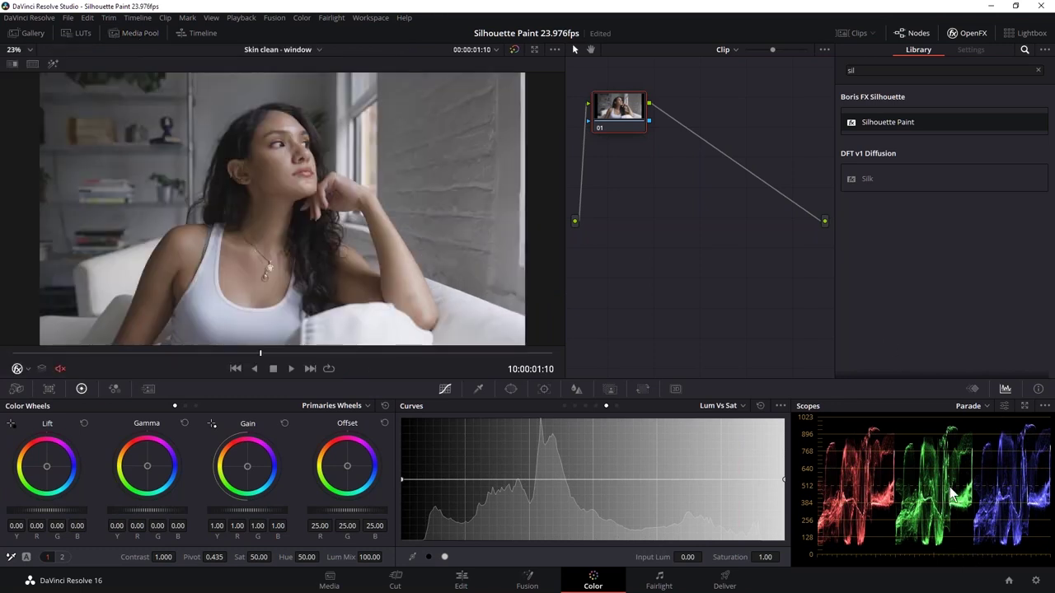
mouse_move(608, 124)
mouse_down()
mouse_move(646, 140)
mouse_move(631, 143)
mouse_up()
mouse_move(906, 123)
mouse_down()
mouse_move(770, 133)
mouse_move(770, 161)
mouse_move(742, 168)
mouse_up()
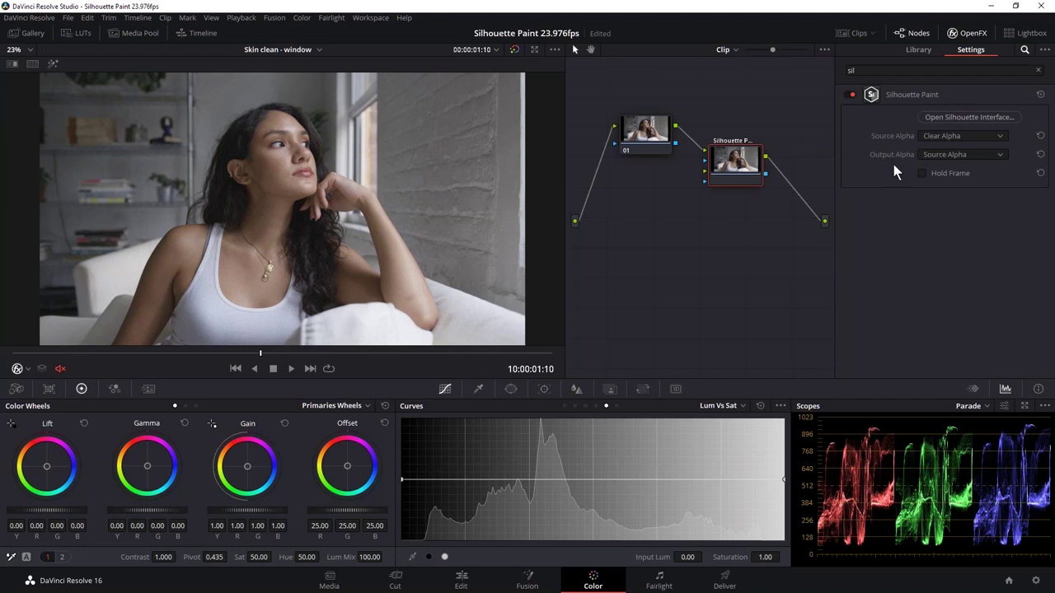
Launch the Silhouette interface from the new node and open the existing project Staring out window 01 track Resolve.sfx.
click(986, 117)
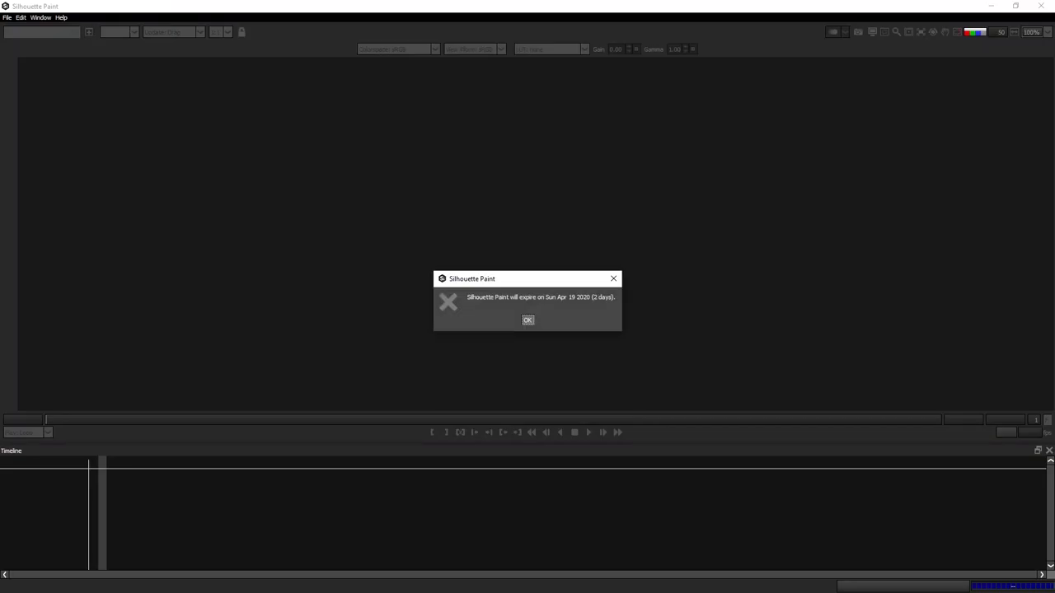
click(527, 320)
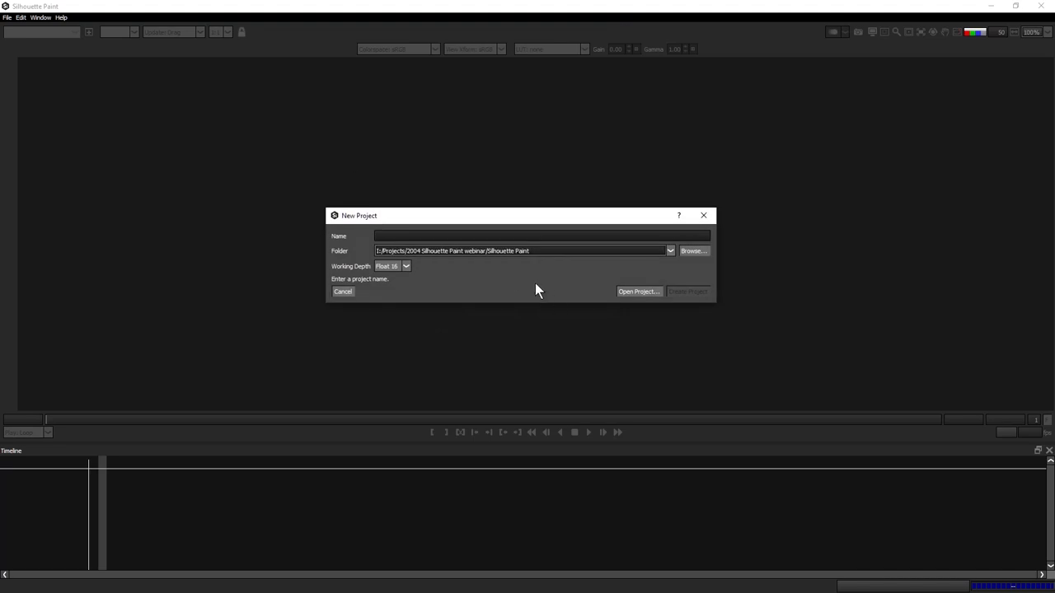
text(0)
key(BackSpace)
click(638, 293)
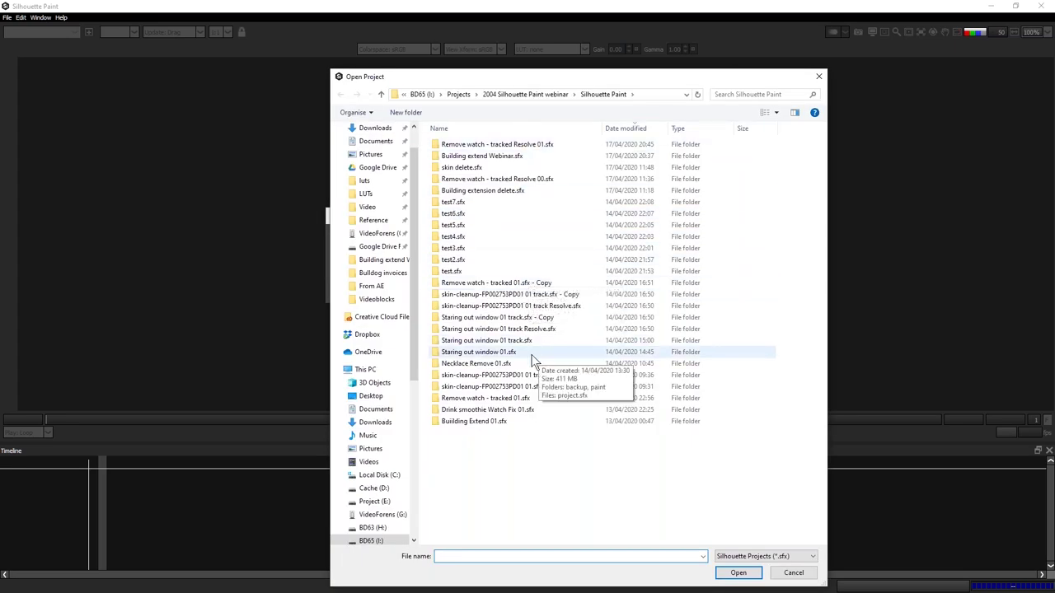
double_click(495, 329)
double_click(453, 168)
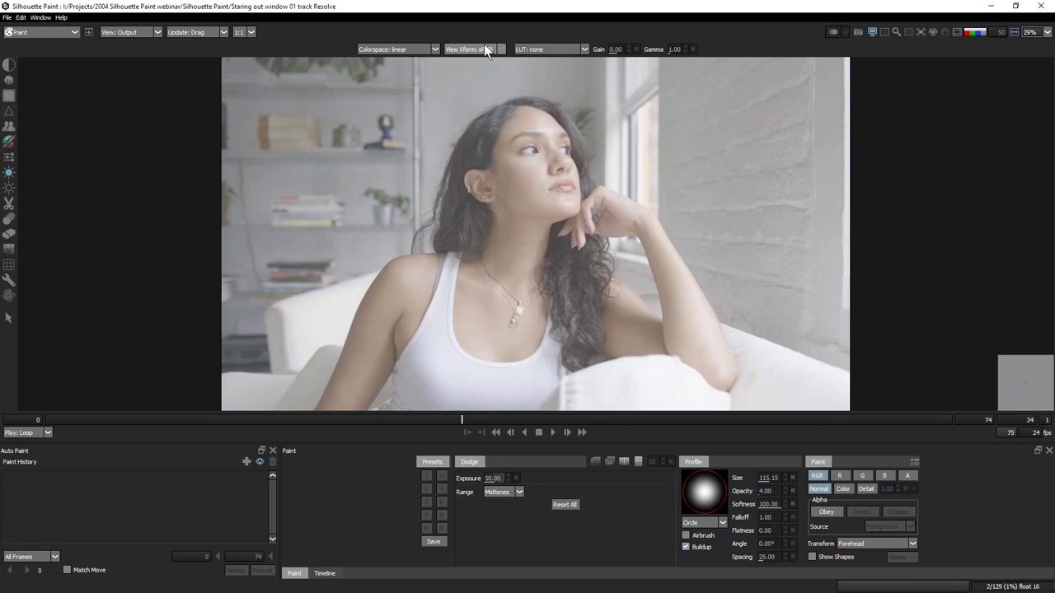
Set the viewer's colorspace to sRGB.
click(416, 50)
click(414, 64)
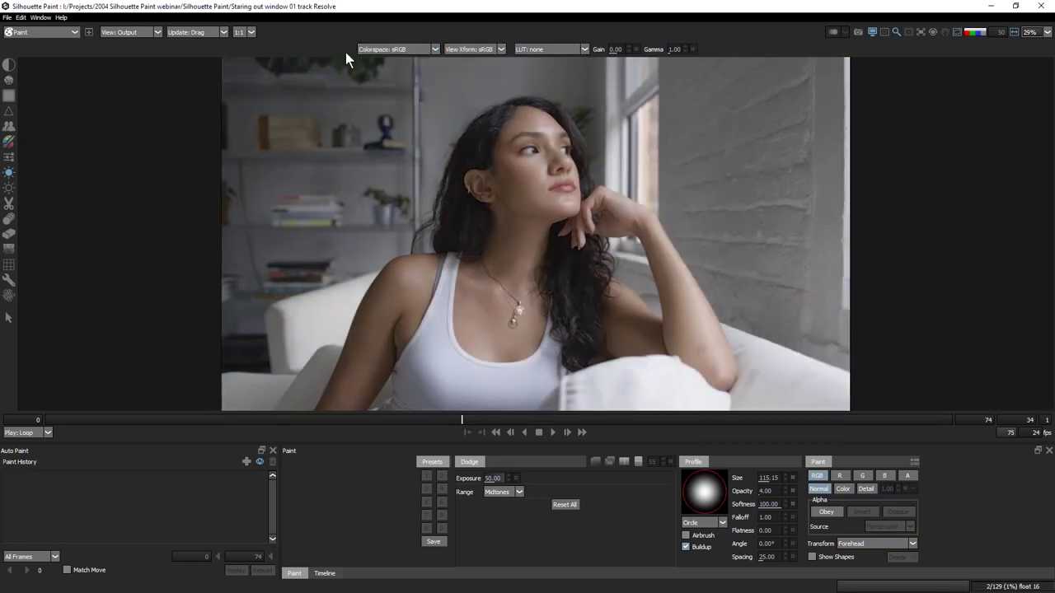
click(412, 47)
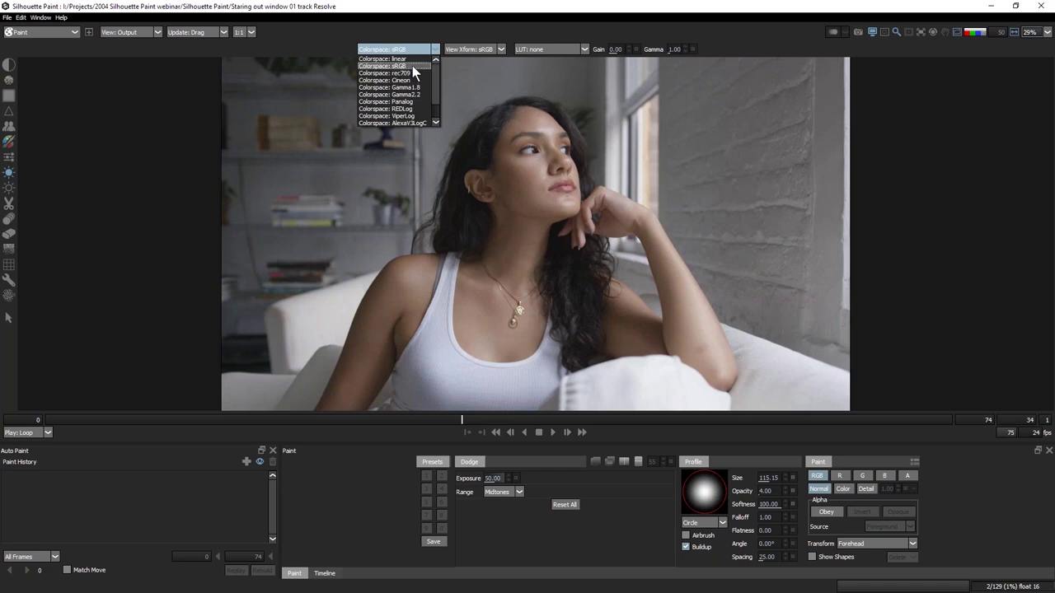
click(413, 68)
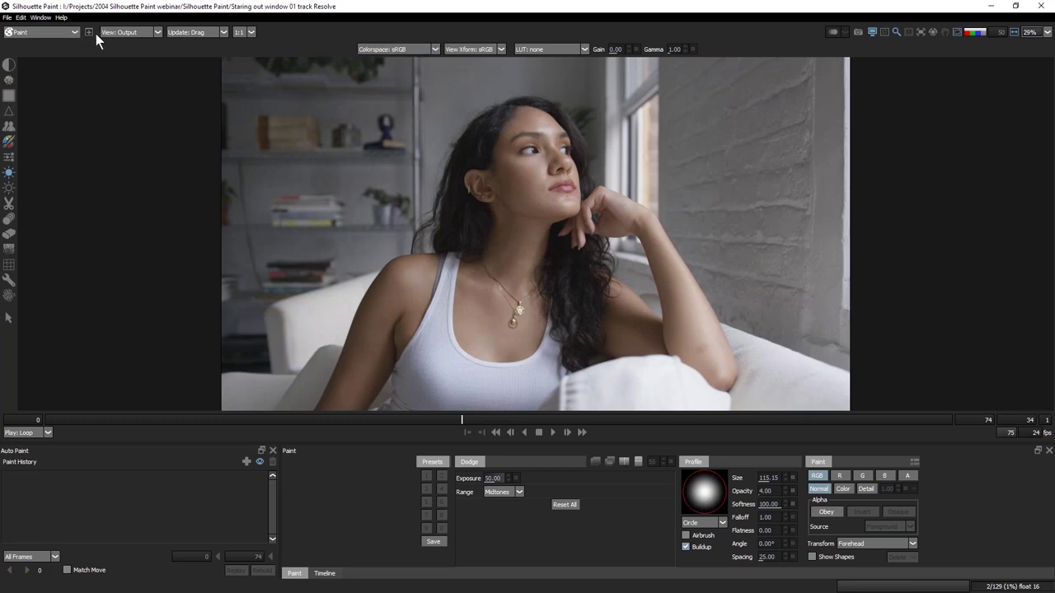
Switch to the Roto node and examine the Chin, Forehead and Cheek shapes and the skin blemishes up close on frame 0.
click(46, 32)
click(30, 55)
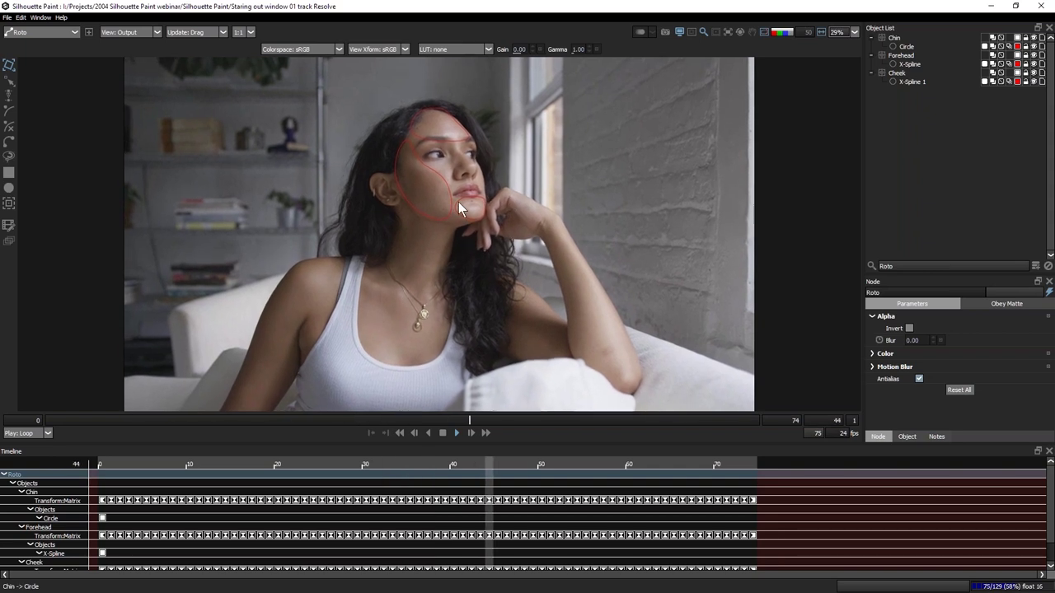
click(438, 427)
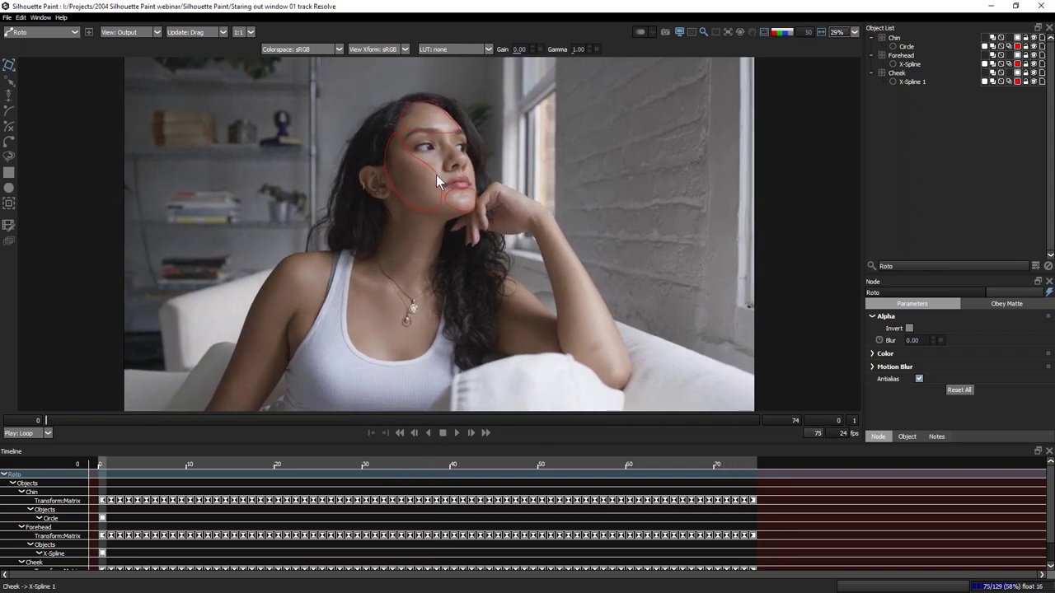
scroll(436, 175, up, 6)
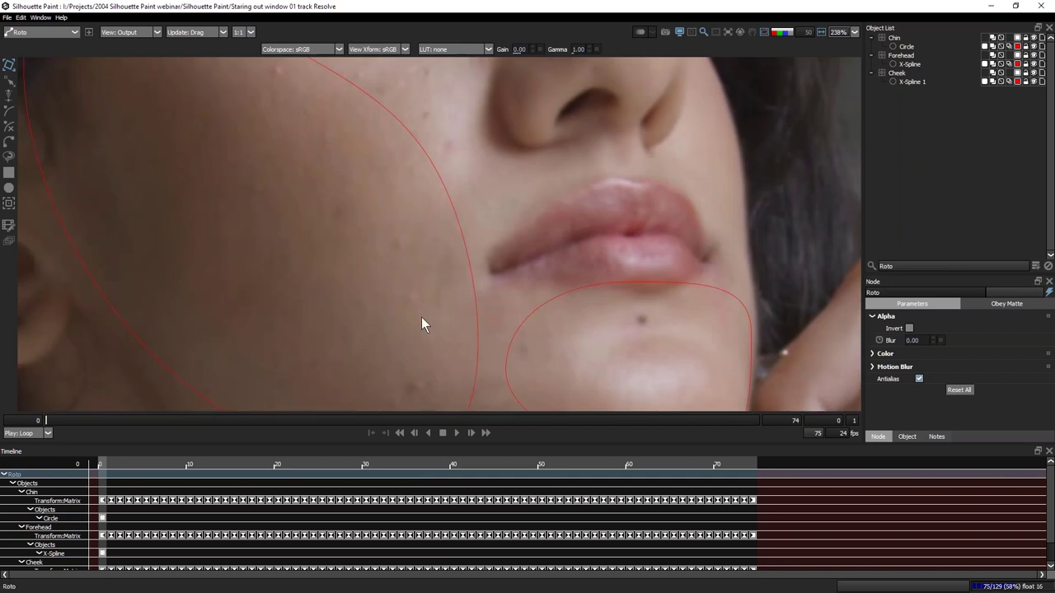
drag(521, 276, 391, 253)
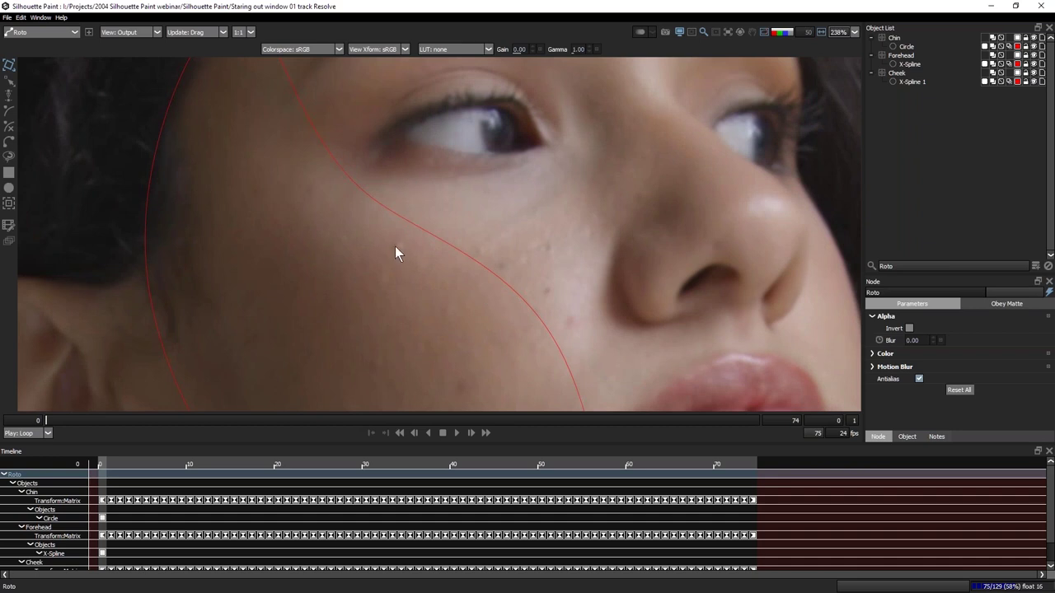
drag(401, 276, 426, 241)
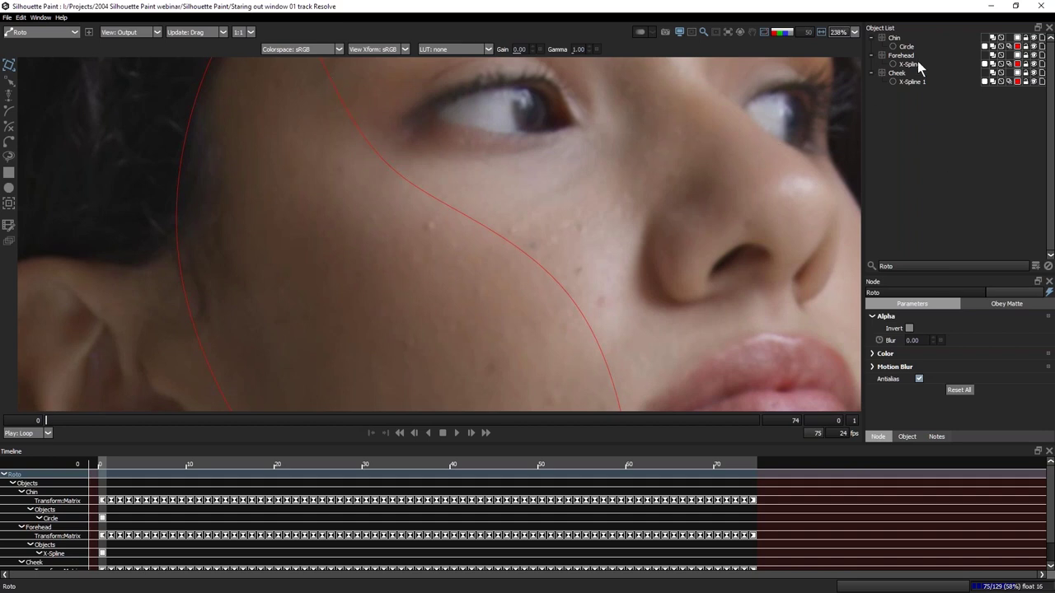
key(f)
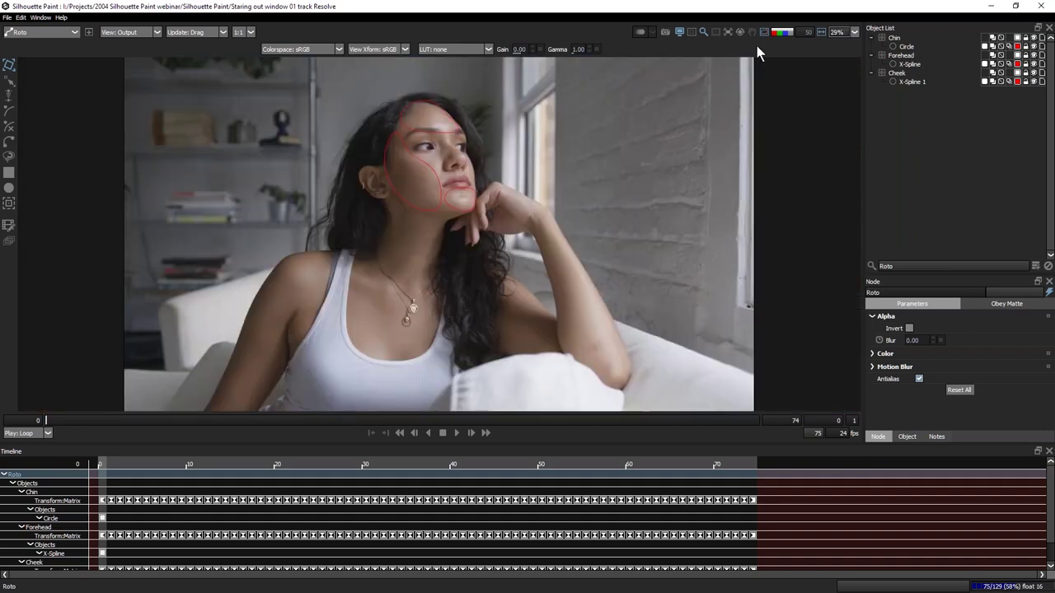
Set playback to Bounce and stabilize the view on the Cheek layer's track.
click(20, 433)
click(32, 450)
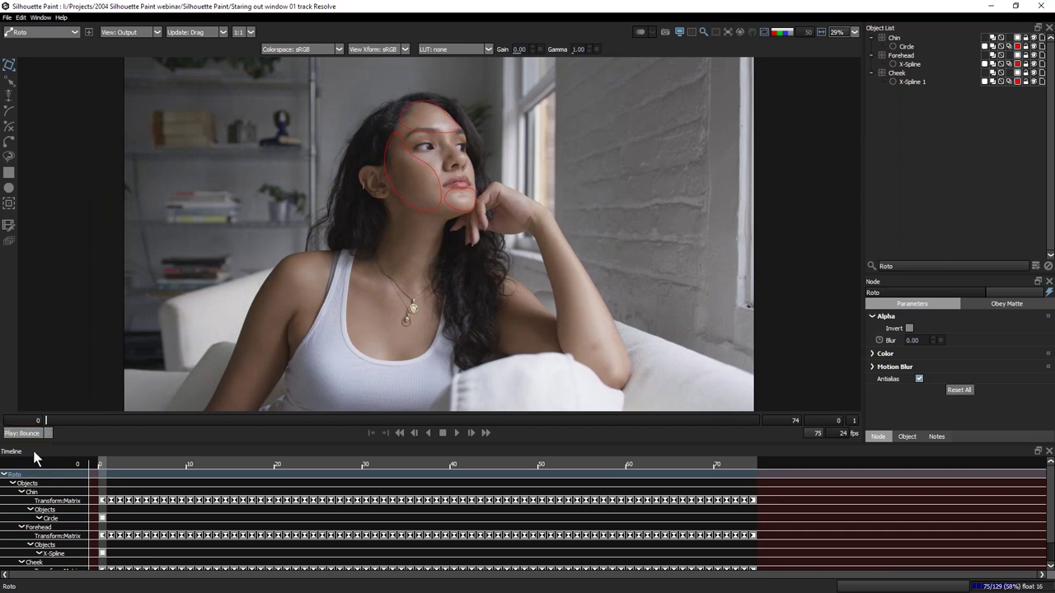
click(900, 38)
click(893, 56)
click(894, 72)
click(725, 32)
click(739, 52)
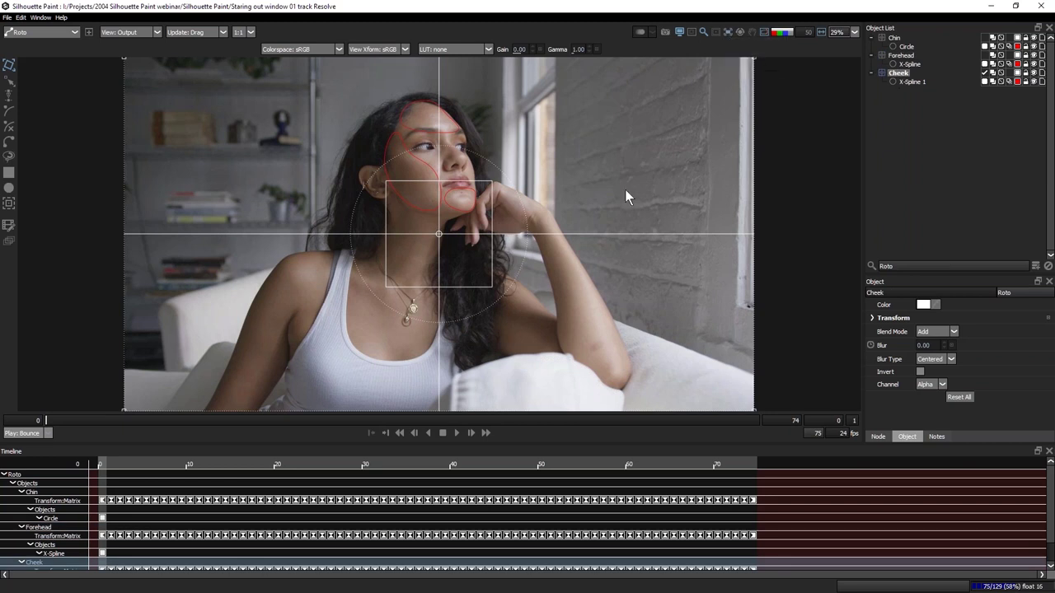
Play the stabilized shot and compare the tracks of the Cheek, Forehead and Chin layers.
click(457, 432)
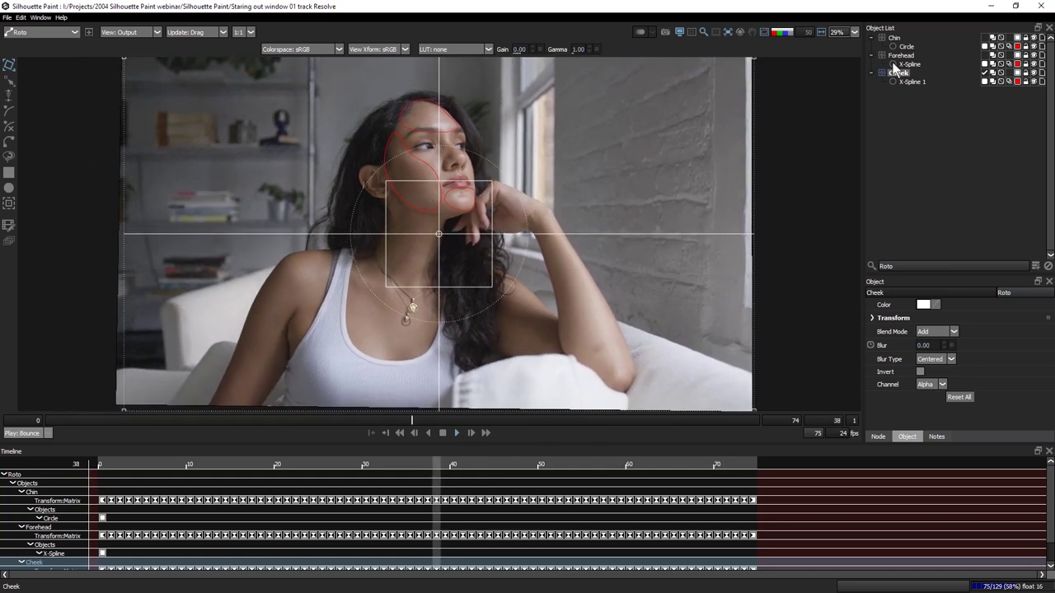
click(899, 56)
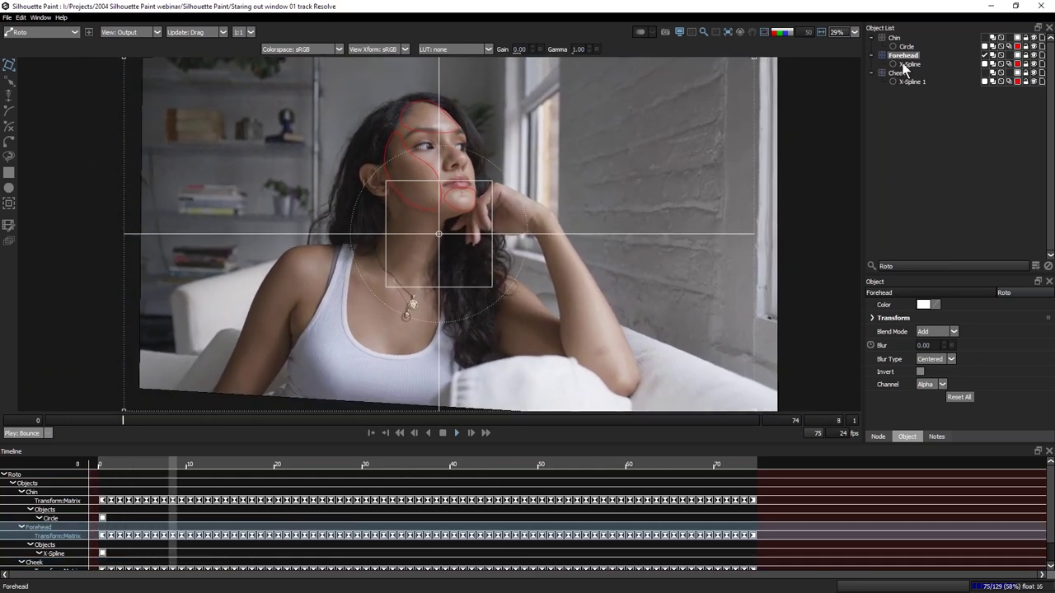
click(895, 38)
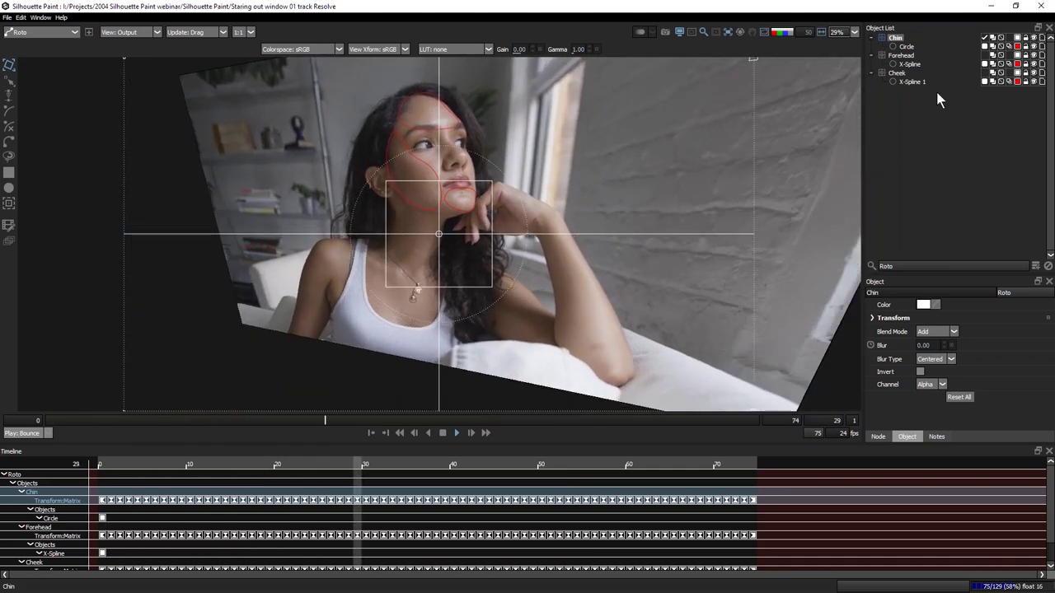
click(897, 73)
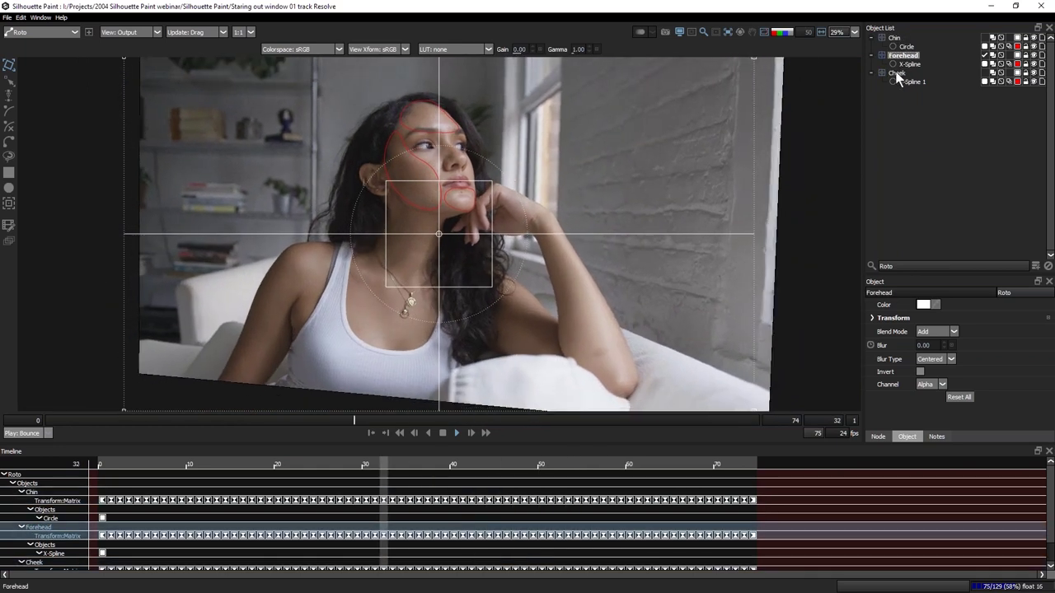
click(895, 38)
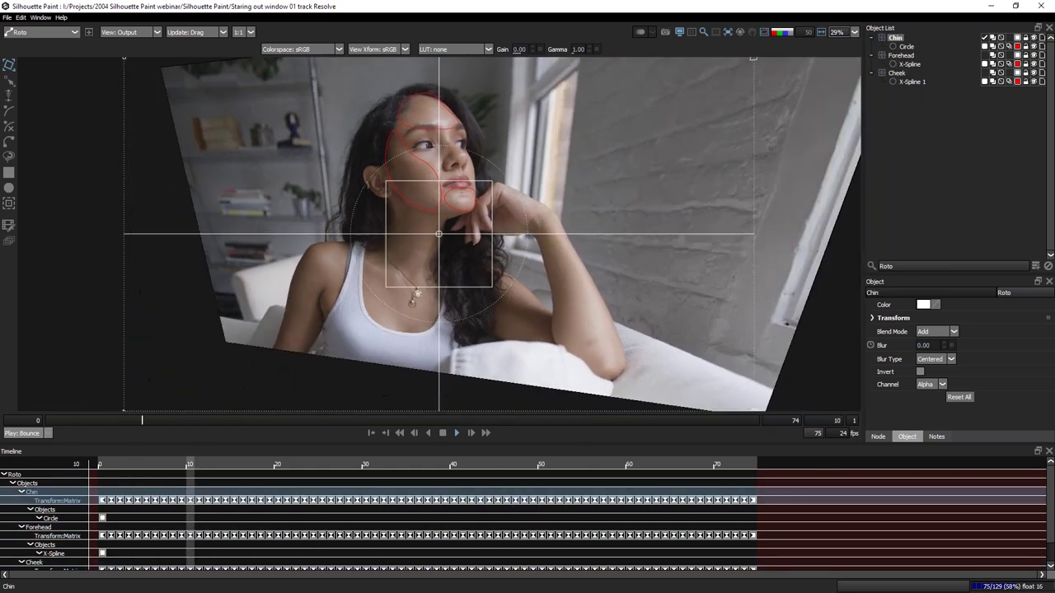
Turn off the view stabilization and return to frame 0.
click(729, 32)
click(728, 42)
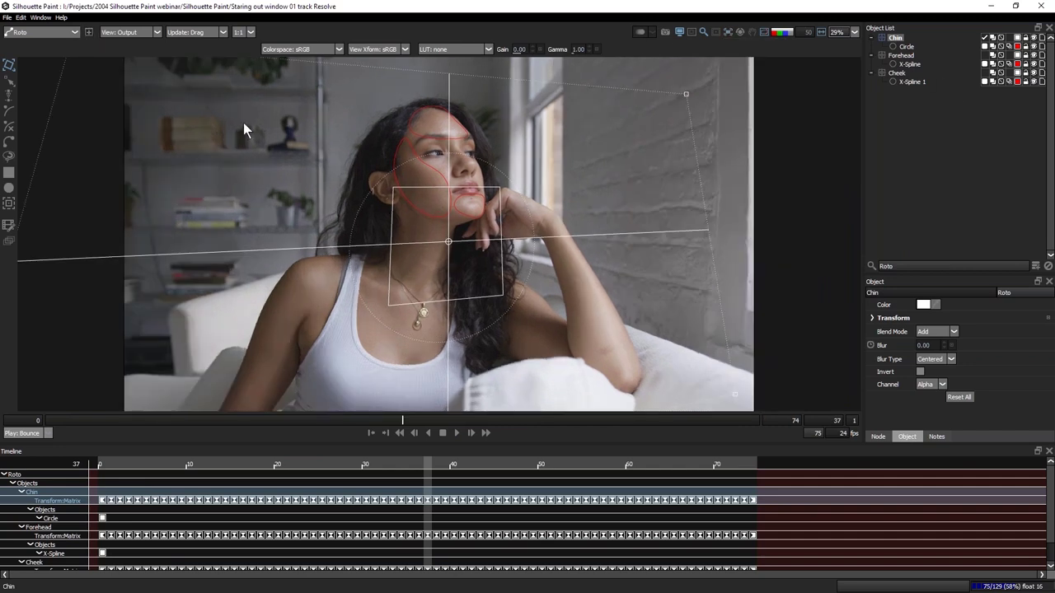
drag(209, 422, 2, 420)
Switch to the Paint node and choose the Blemish brush with a size of 28.36 for the cheek spots.
click(69, 30)
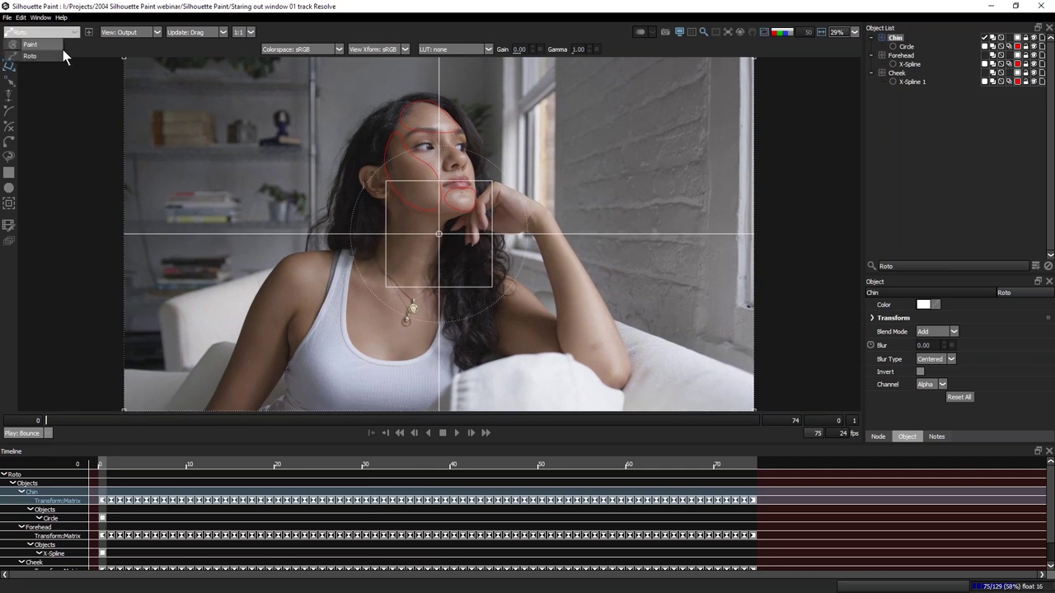
click(33, 44)
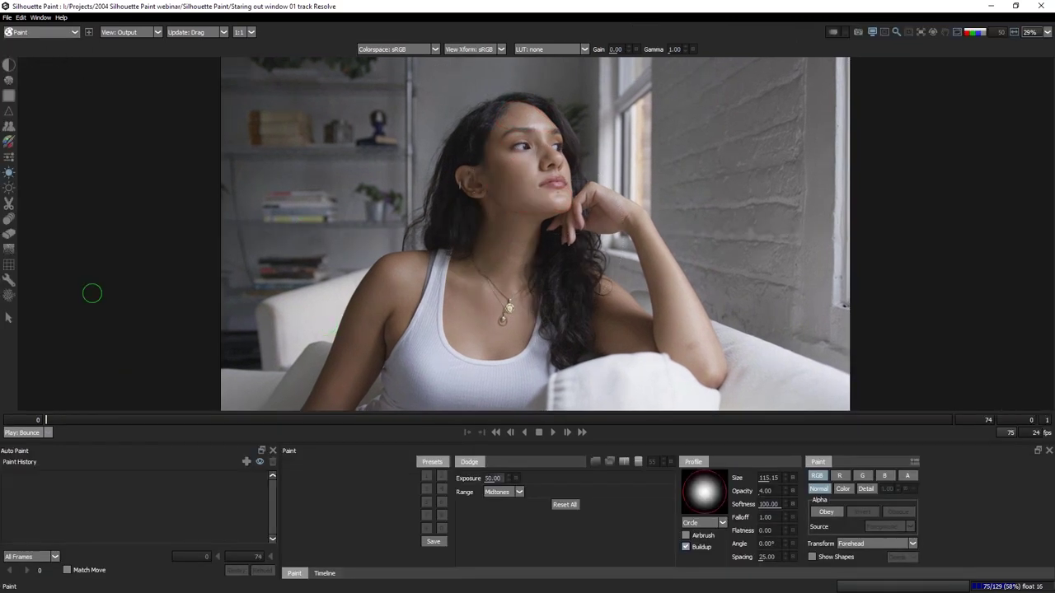
scroll(92, 293, up, 5)
drag(733, 155, 536, 292)
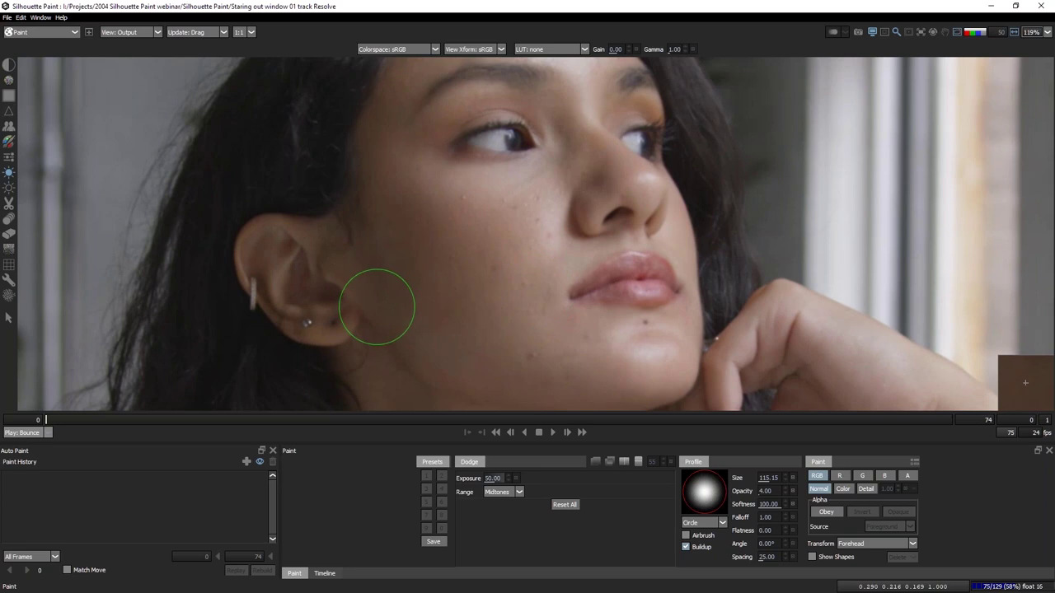
click(9, 129)
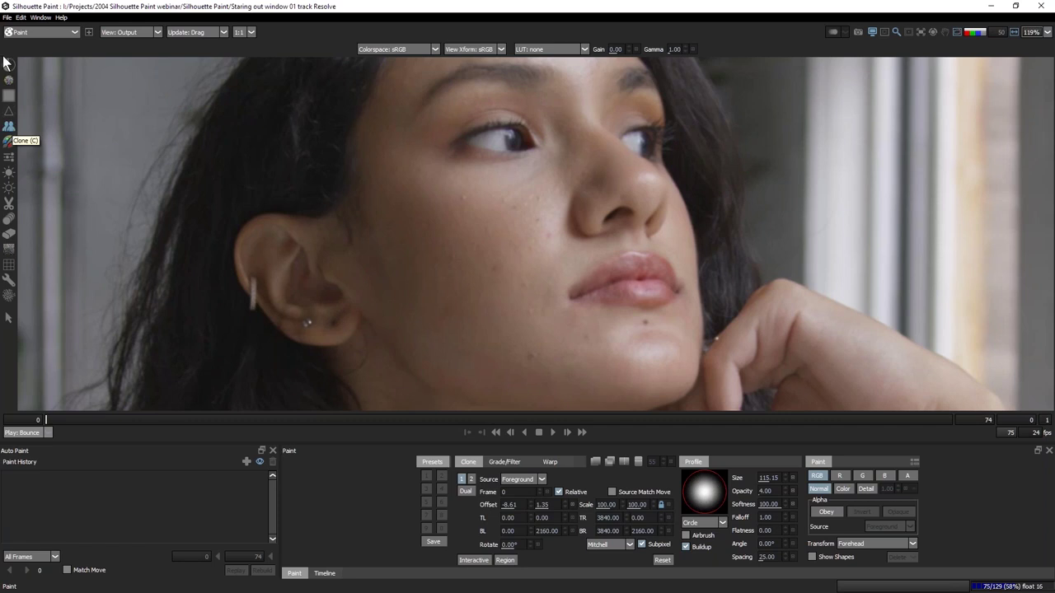
click(9, 81)
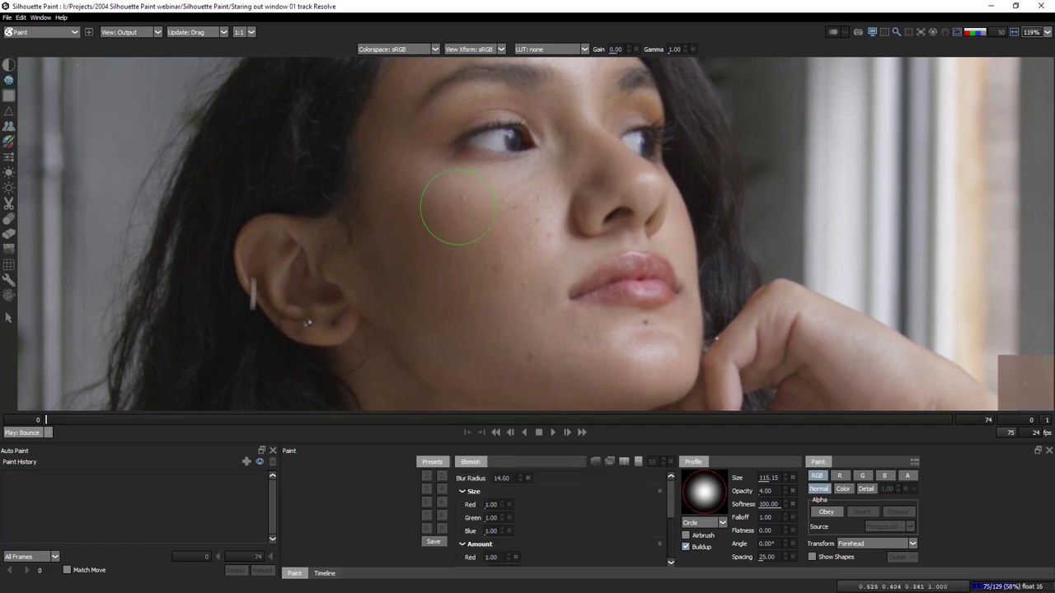
scroll(463, 195, up, 2)
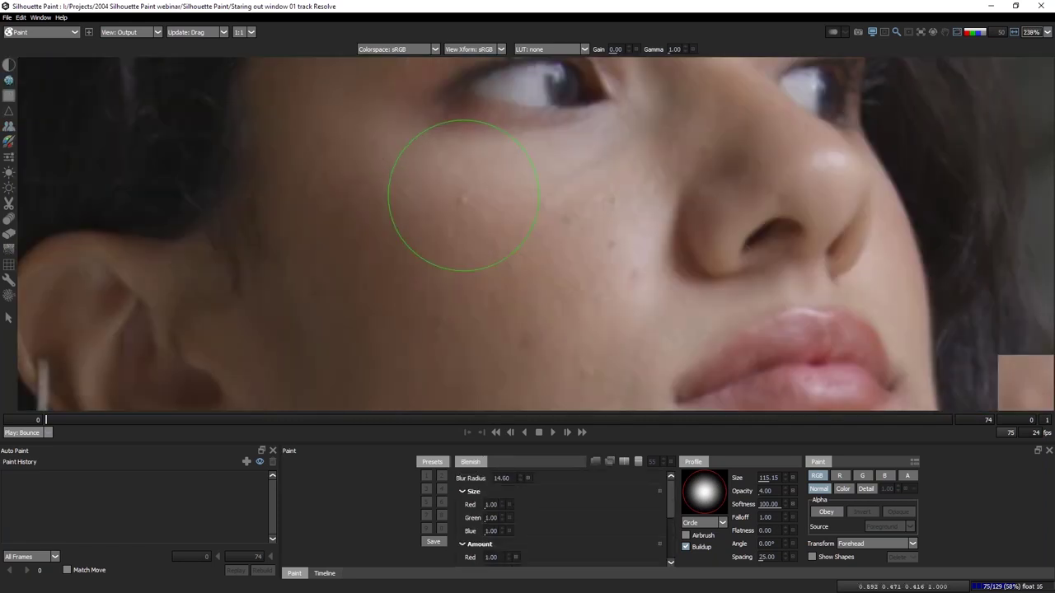
mouse_move(495, 236)
mouse_down()
mouse_move(365, 249)
mouse_move(384, 245)
mouse_up()
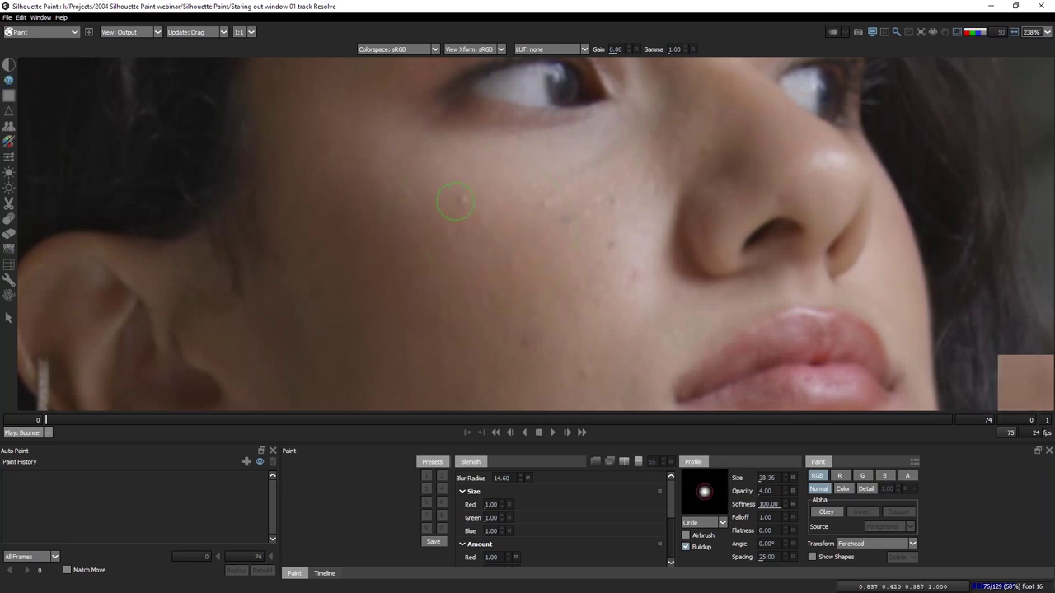
Set the brush opacity to 100 and try Blemish dabs on the white bump on the cheek.
scroll(456, 202, up, 2)
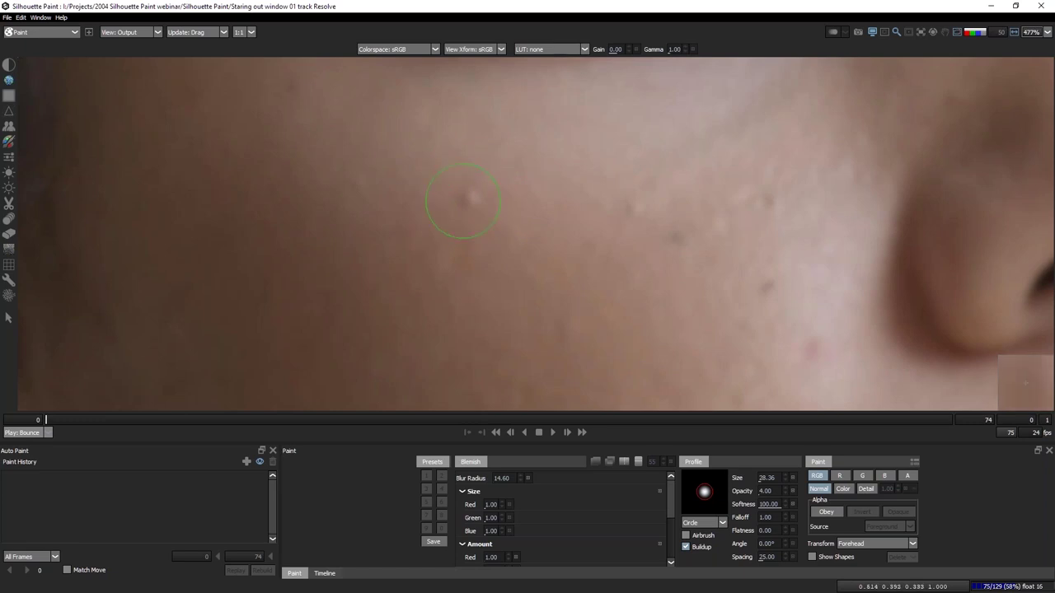
click(465, 204)
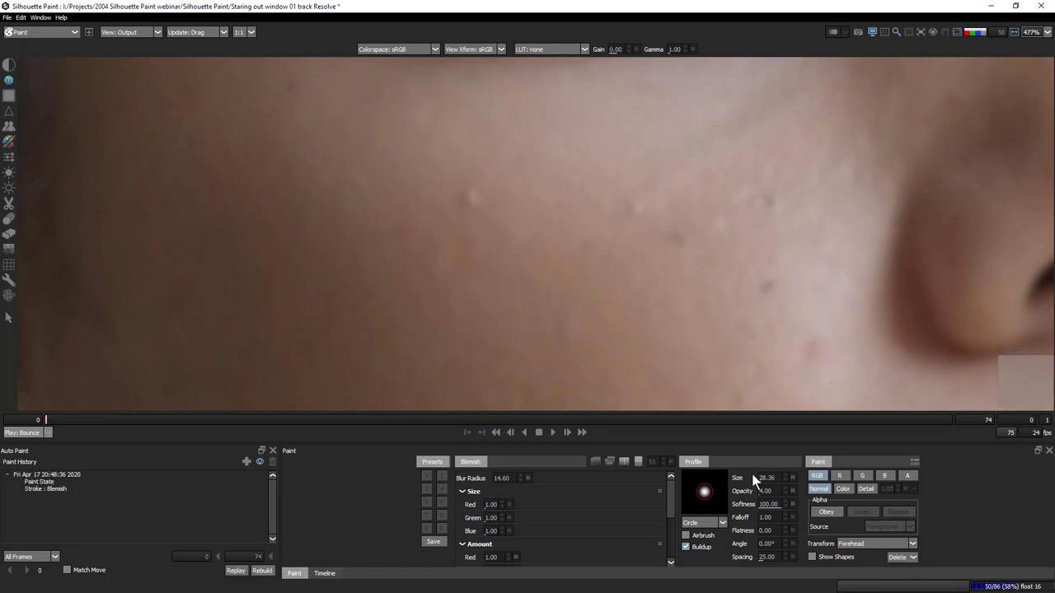
key(ctrl+z)
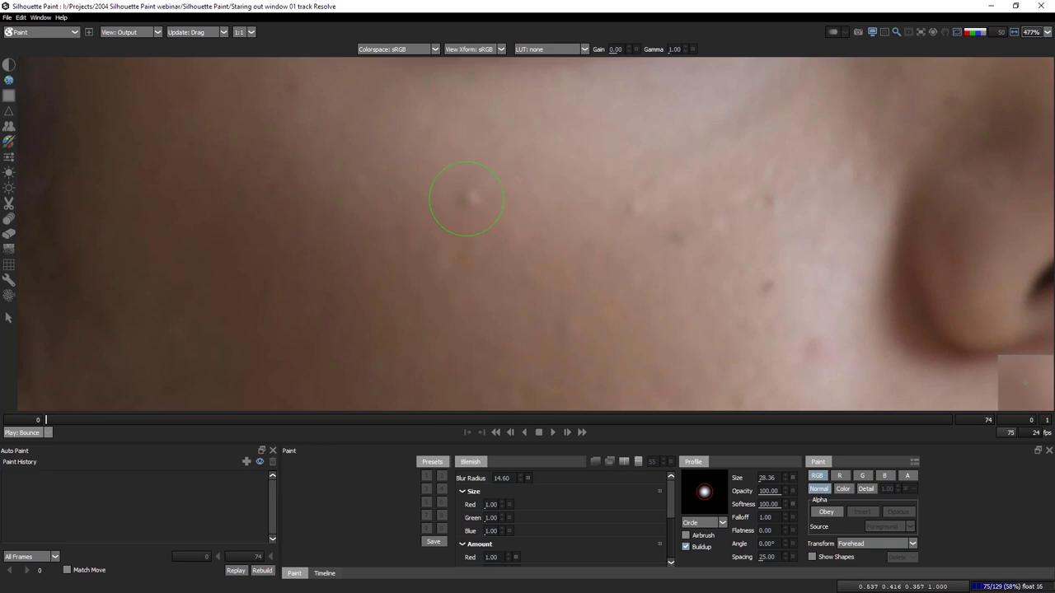
click(466, 199)
key(ctrl+z)
Reset all Blemish brush settings and test a dab on the white cheek bump.
scroll(671, 540, down, 3)
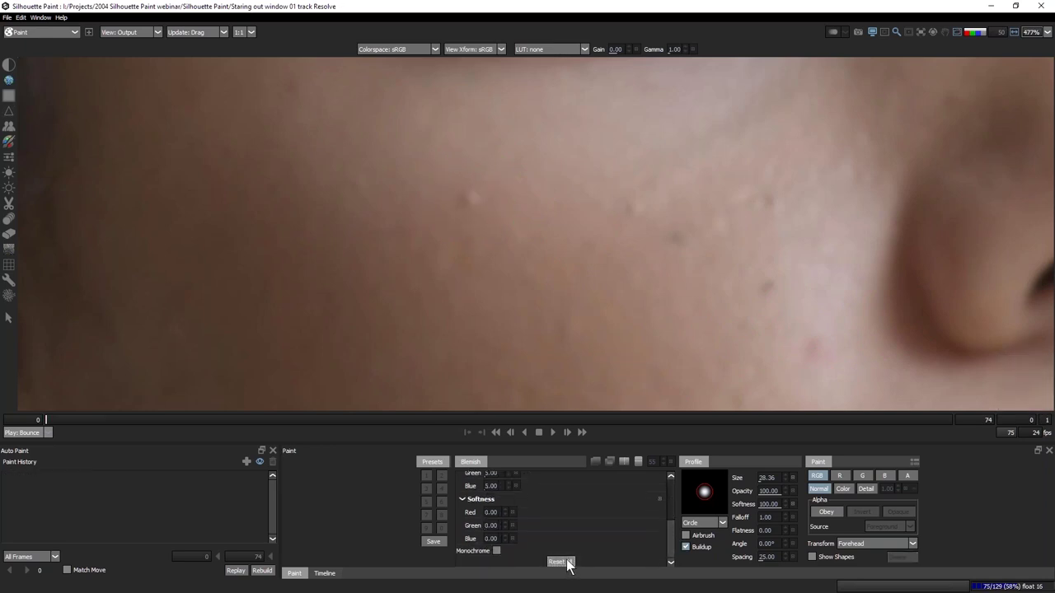
scroll(666, 511, up, 3)
click(473, 195)
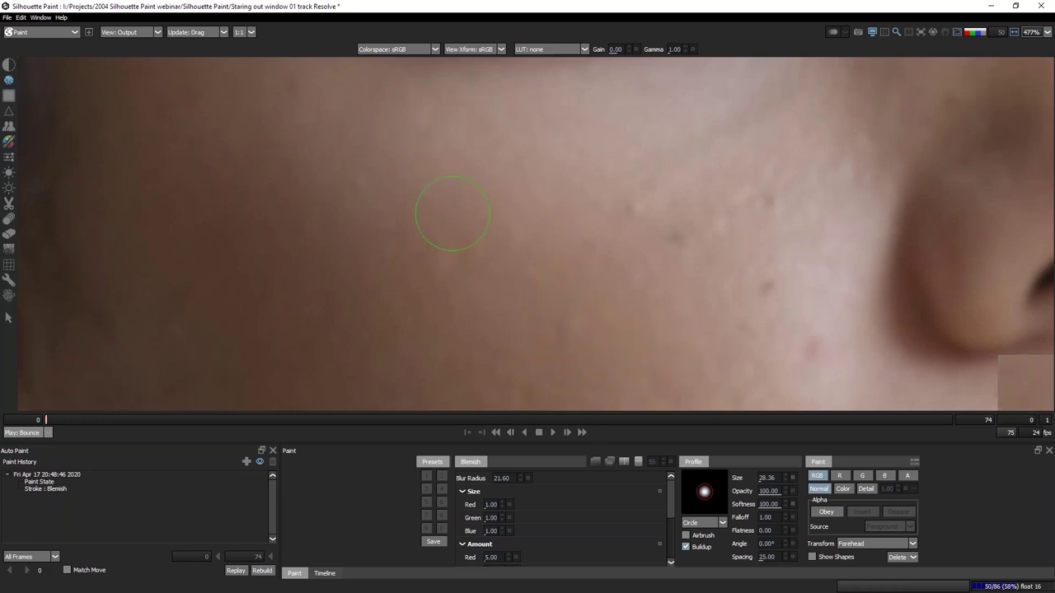
click(419, 235)
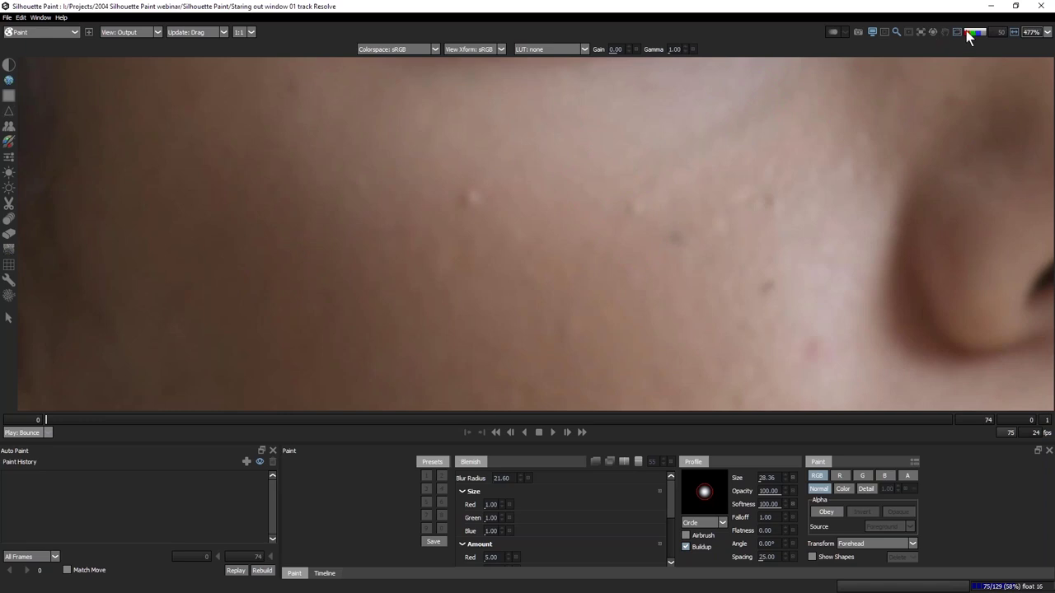
Examine the cheek blemishes in the individual red, green and blue channels.
click(967, 32)
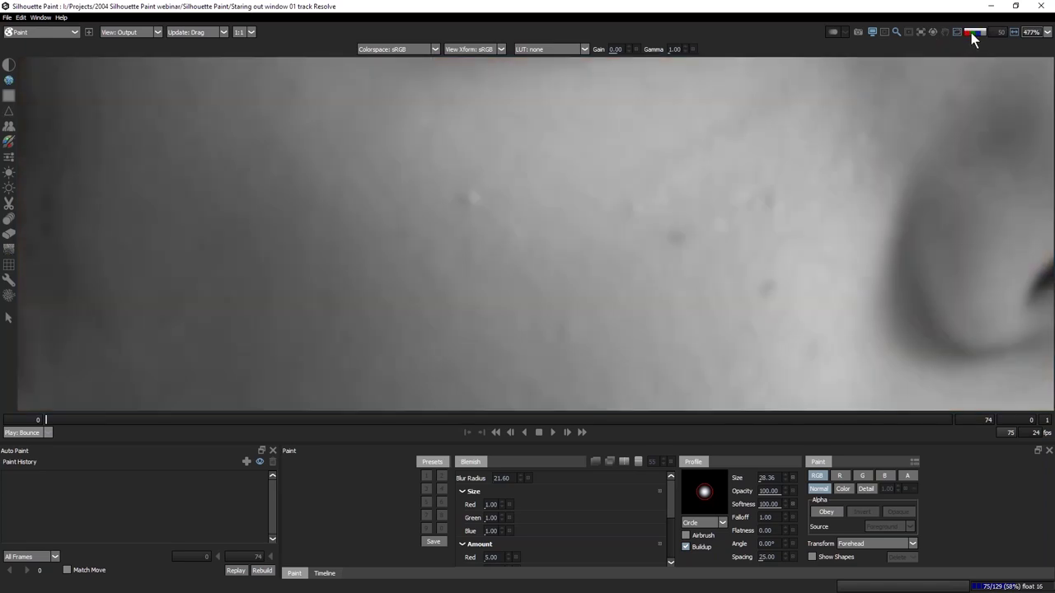
click(970, 32)
click(973, 33)
click(970, 33)
click(972, 33)
click(976, 34)
click(967, 34)
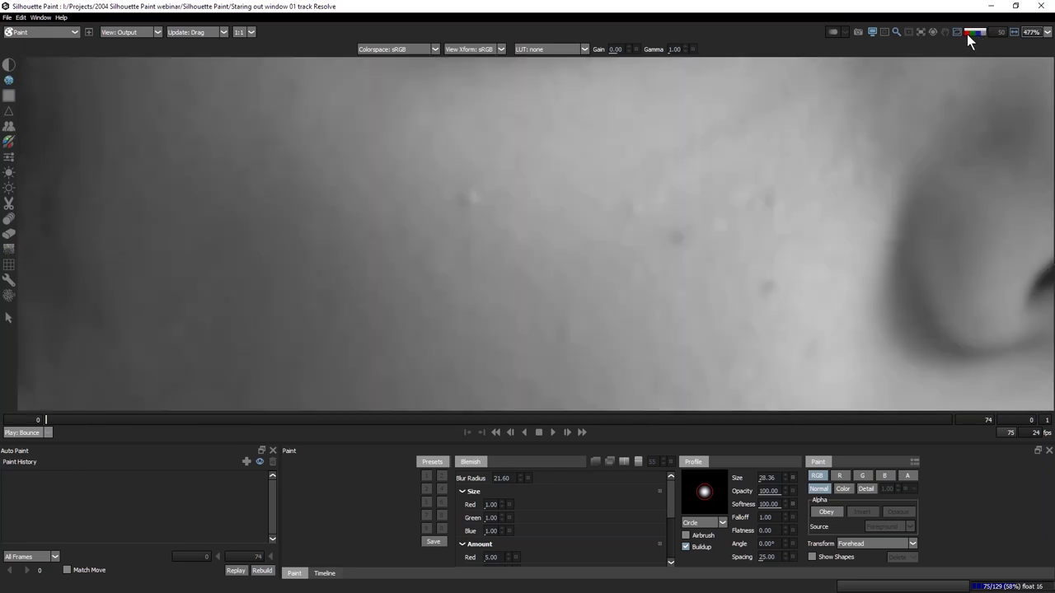
Preview the Blemish effect in a vertical split over the cheek and set red and green Amount to 3.00 and Softness to 1.00.
click(624, 463)
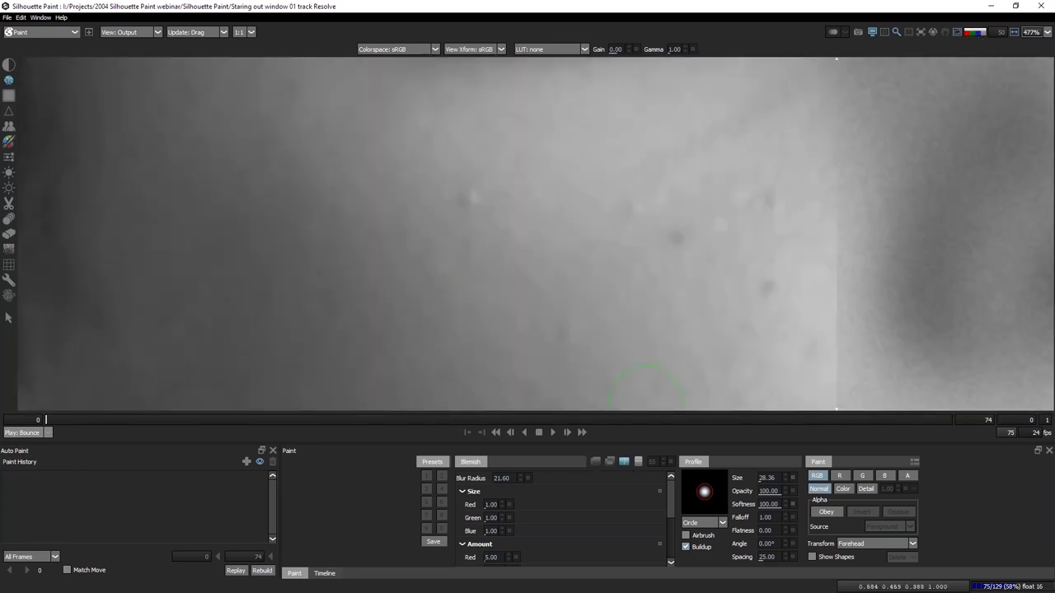
mouse_move(837, 135)
mouse_down()
mouse_move(207, 170)
mouse_move(575, 160)
mouse_move(431, 162)
mouse_up()
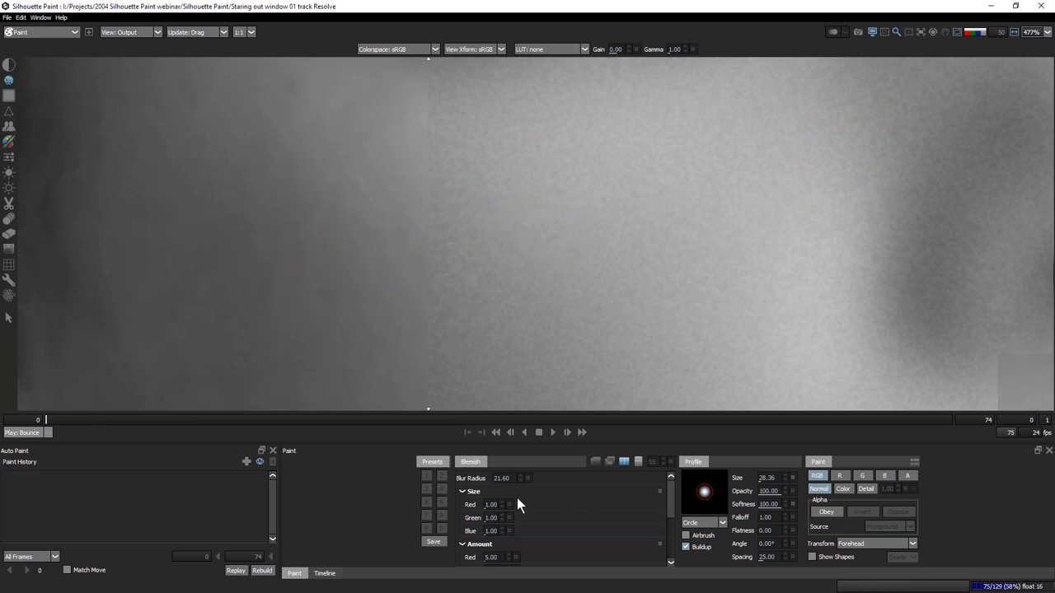
drag(671, 488, 673, 557)
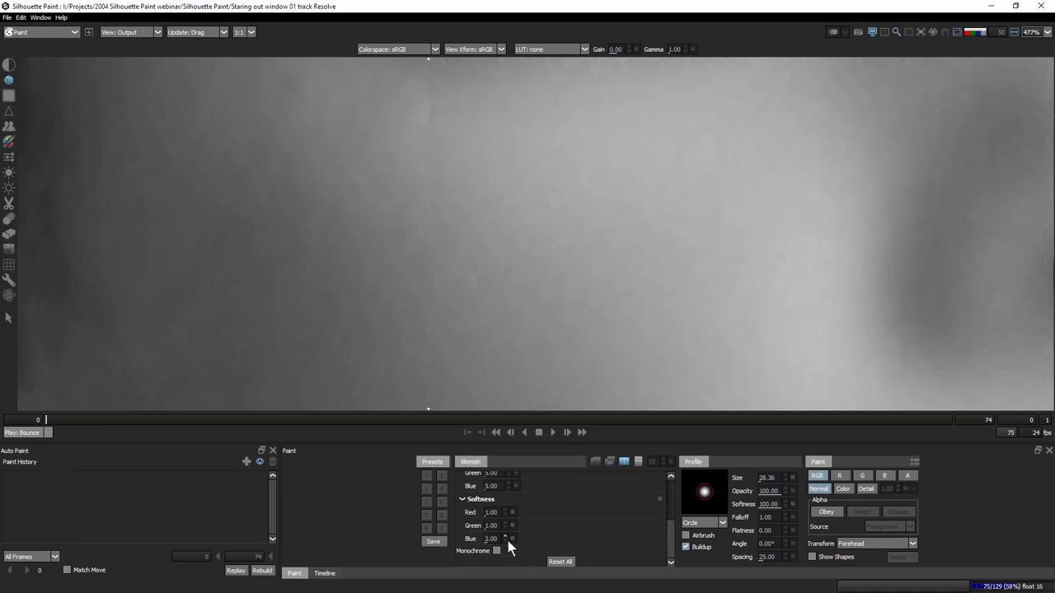
scroll(668, 515, up, 3)
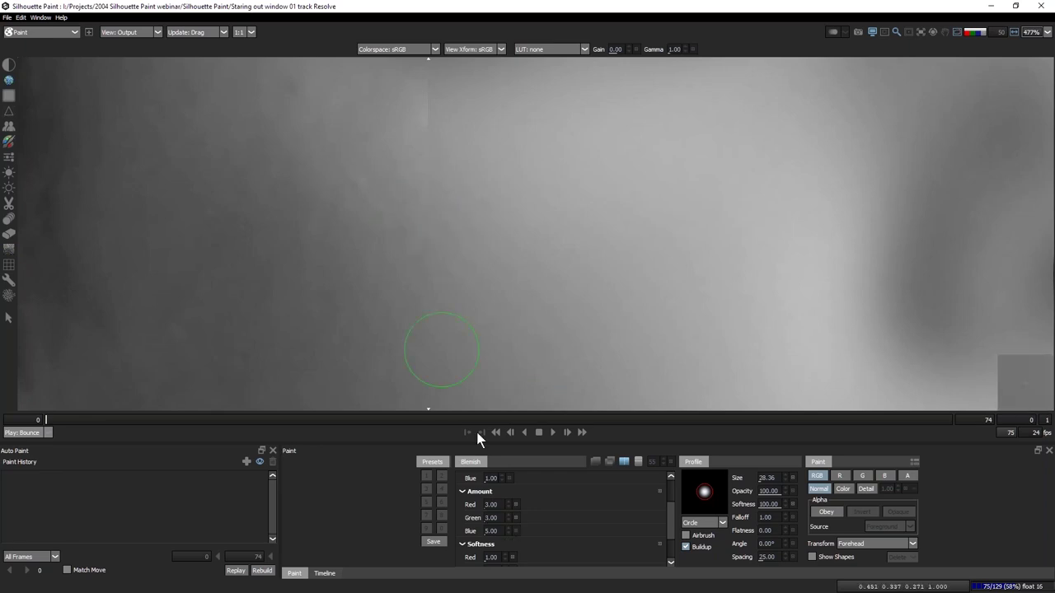
Match the grain in the remaining channels with a blue Amount of 4.00 and Softness of 1.00, and return to the full-color view.
click(975, 33)
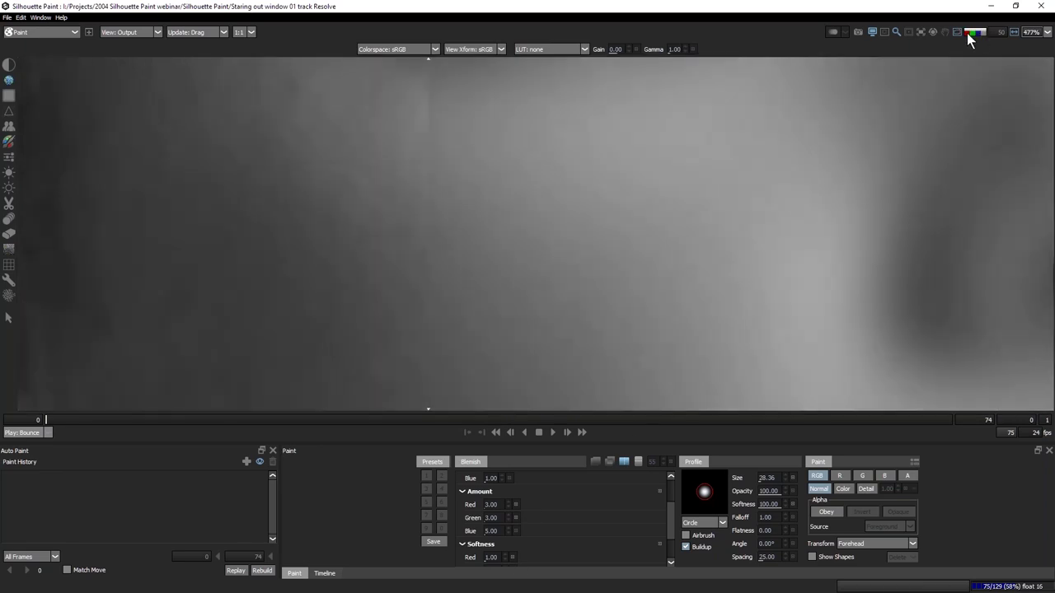
drag(968, 32, 978, 31)
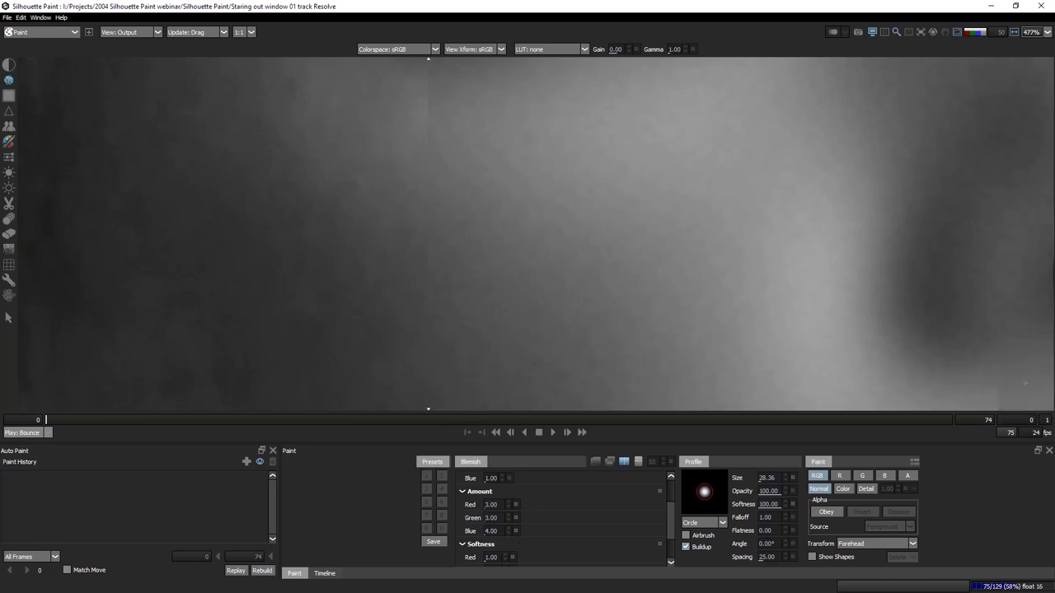
drag(670, 524, 673, 548)
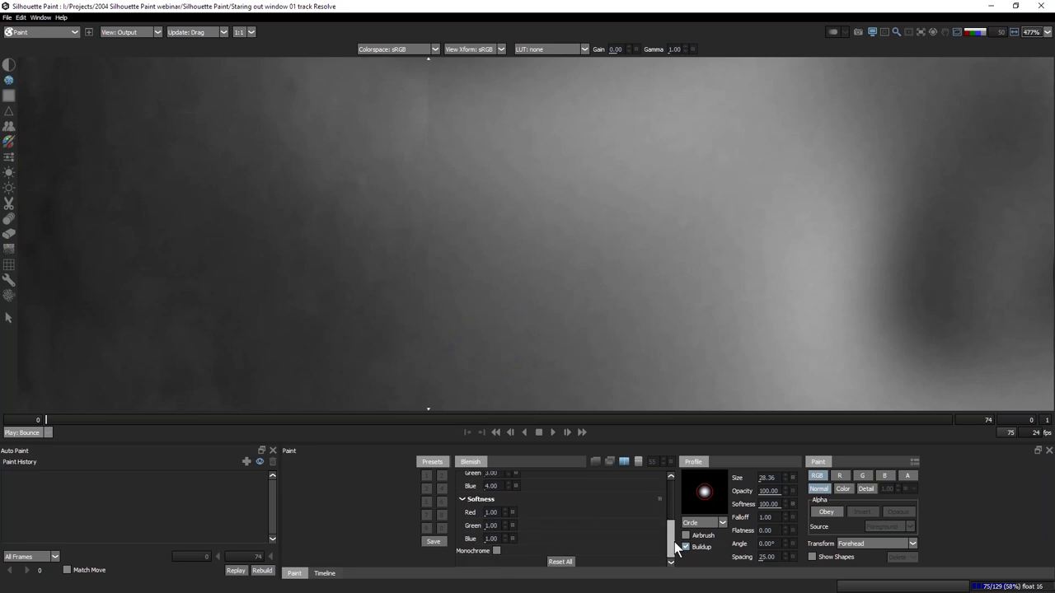
scroll(675, 549, up, 1)
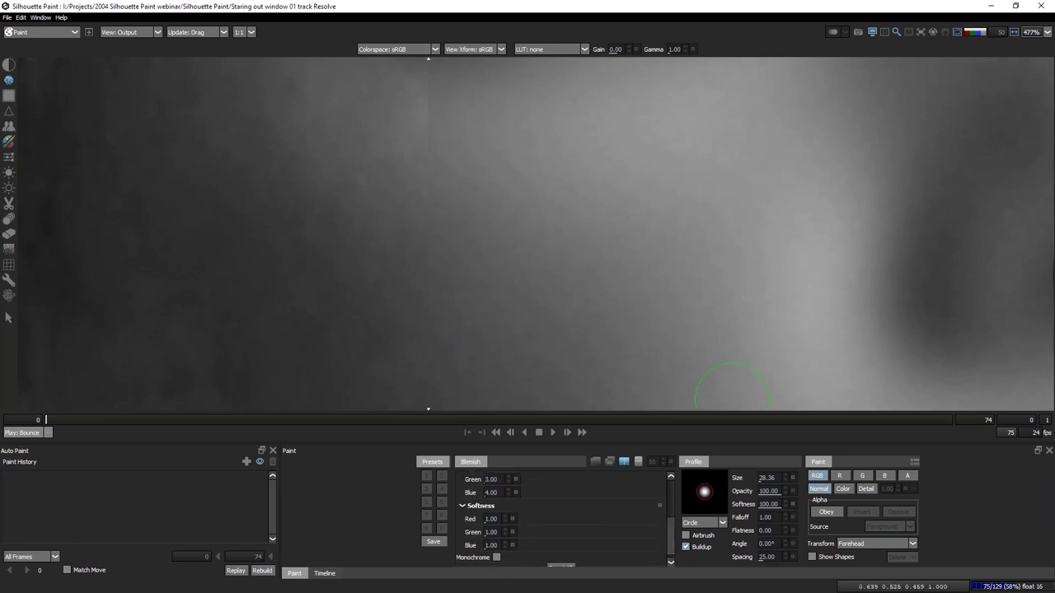
click(975, 32)
Set the Blemish brush size to 13.90 and paint out the white bump on the cheek.
drag(471, 239, 581, 83)
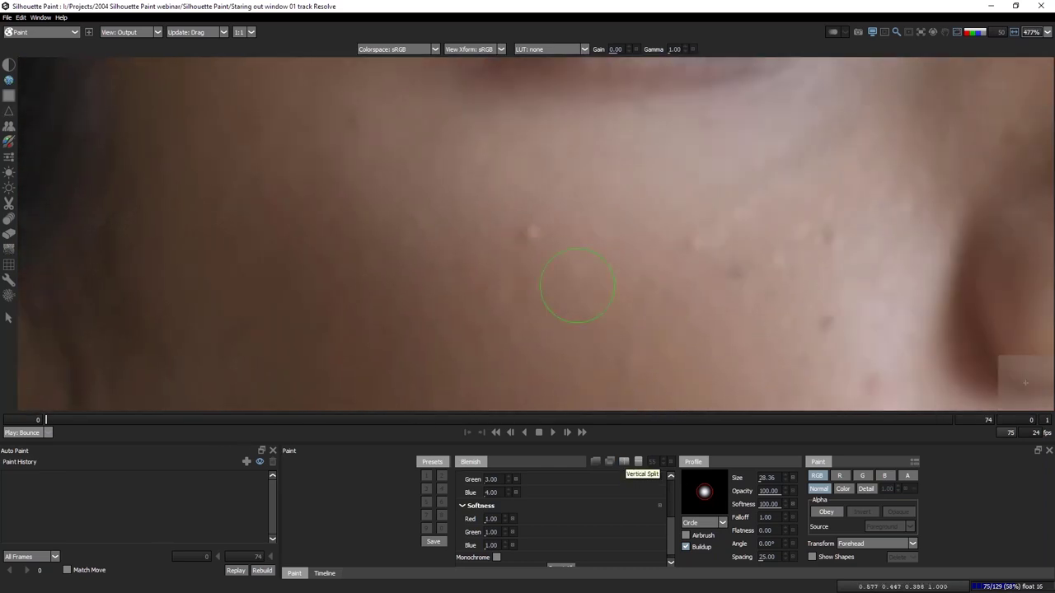
mouse_move(537, 242)
mouse_down()
mouse_move(530, 253)
mouse_move(537, 229)
mouse_move(531, 261)
mouse_move(531, 235)
mouse_up()
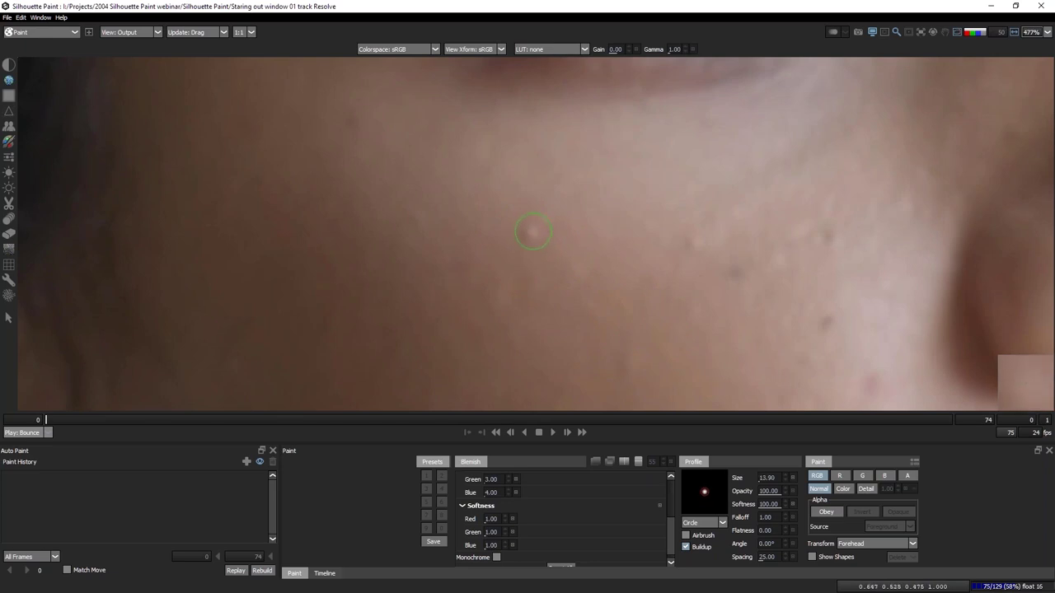
click(531, 234)
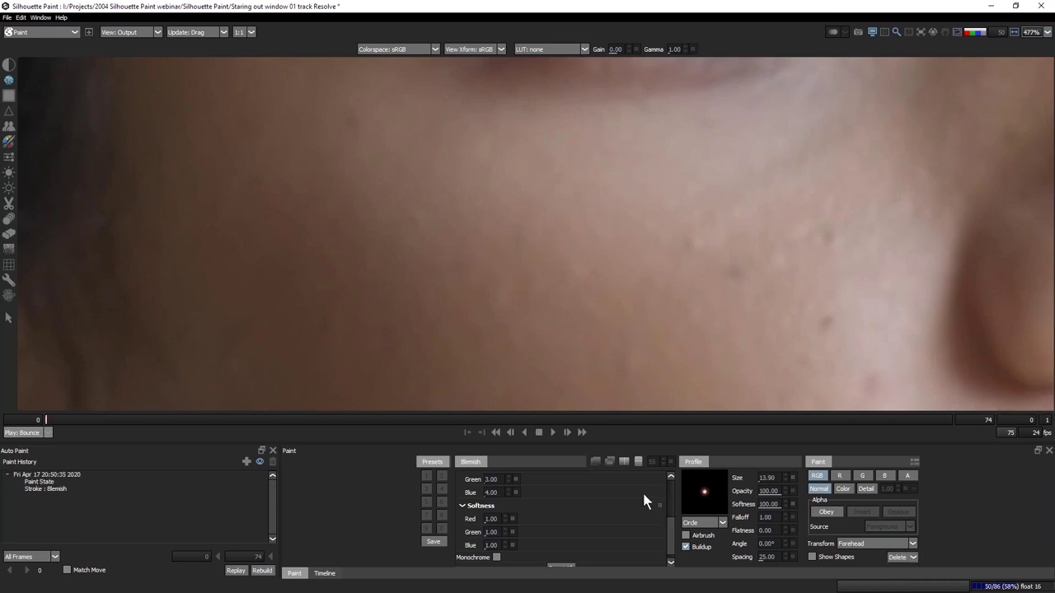
Paint out further small spots across the cheek between the ear and the nose with single Blemish dabs.
key(minus)
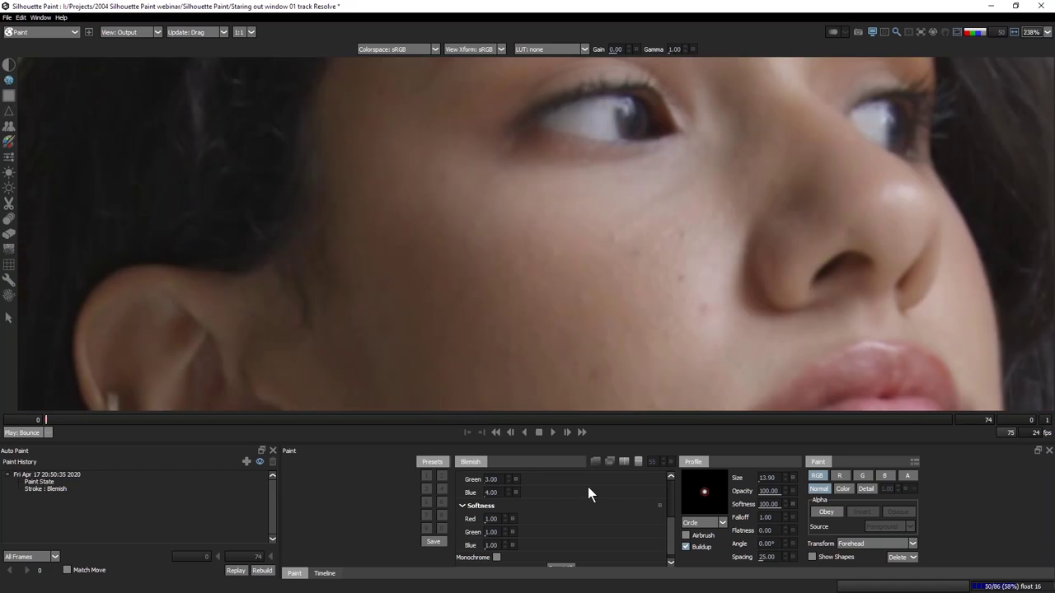
click(470, 226)
click(440, 176)
click(482, 272)
click(513, 356)
click(527, 315)
click(595, 377)
click(433, 255)
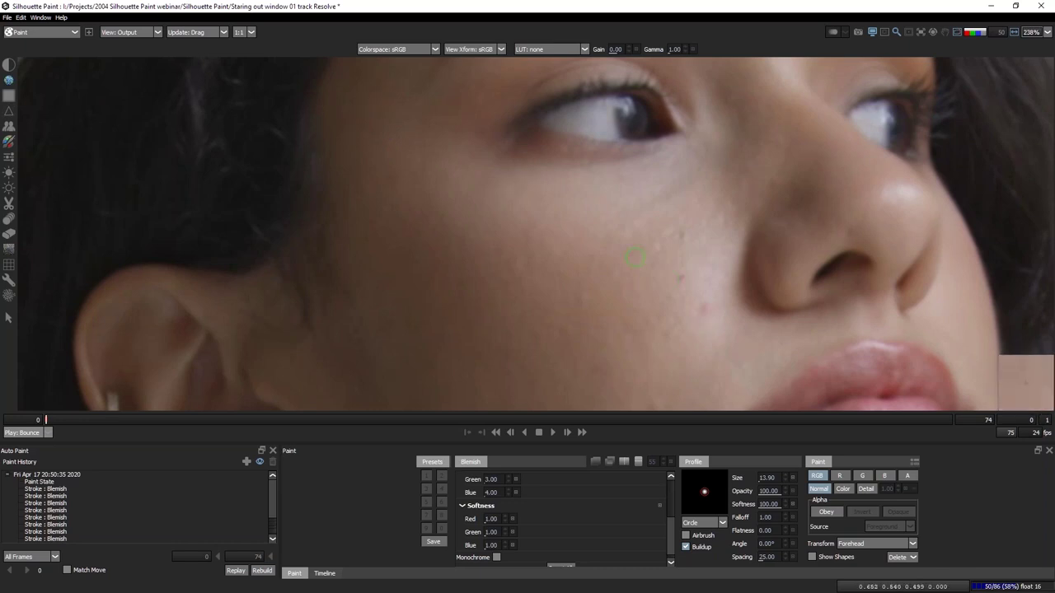
Set the Blemish brush size to 20.61 and compare the painted cheek in the Output view with the original Foreground.
mouse_move(695, 333)
mouse_down()
mouse_move(645, 158)
mouse_move(634, 158)
mouse_up()
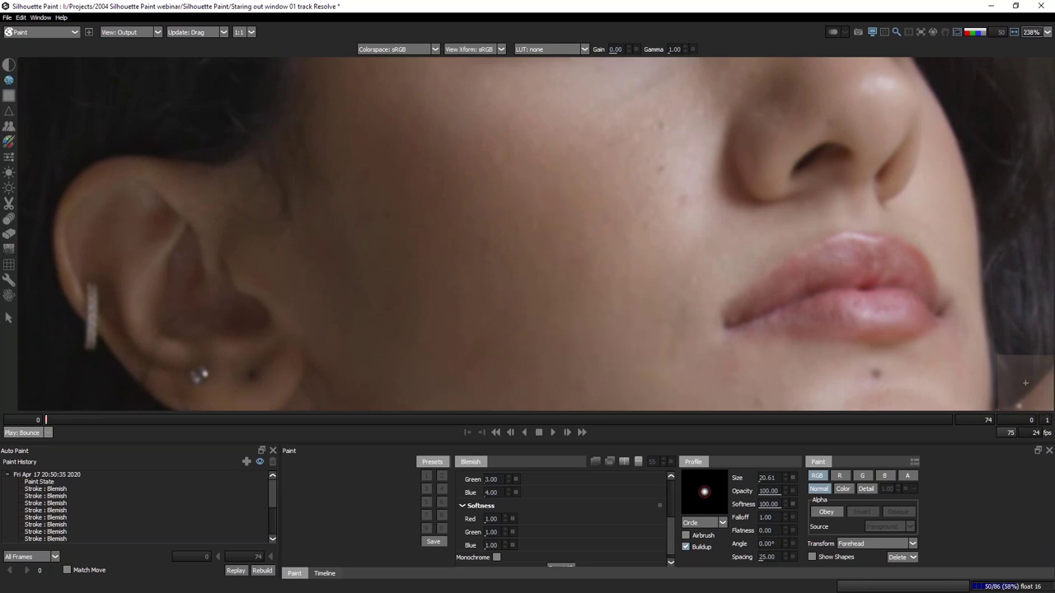
scroll(264, 494, down, 1)
scroll(261, 484, up, 1)
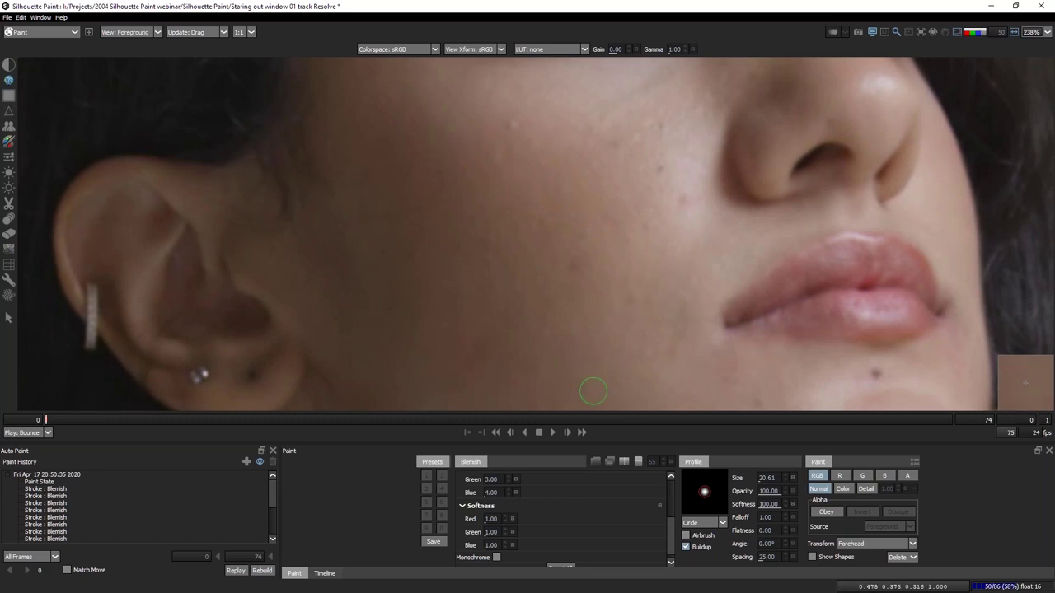
key(3)
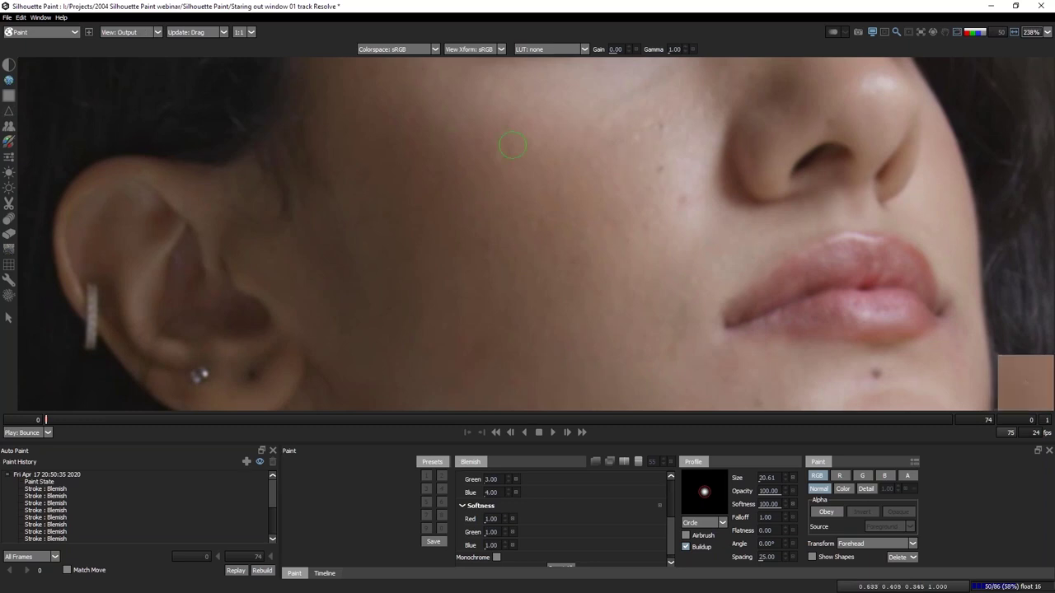
View the face through the False+Color+LUT and FLSCLRV1 viewer LUTs to check the skin tones.
click(574, 47)
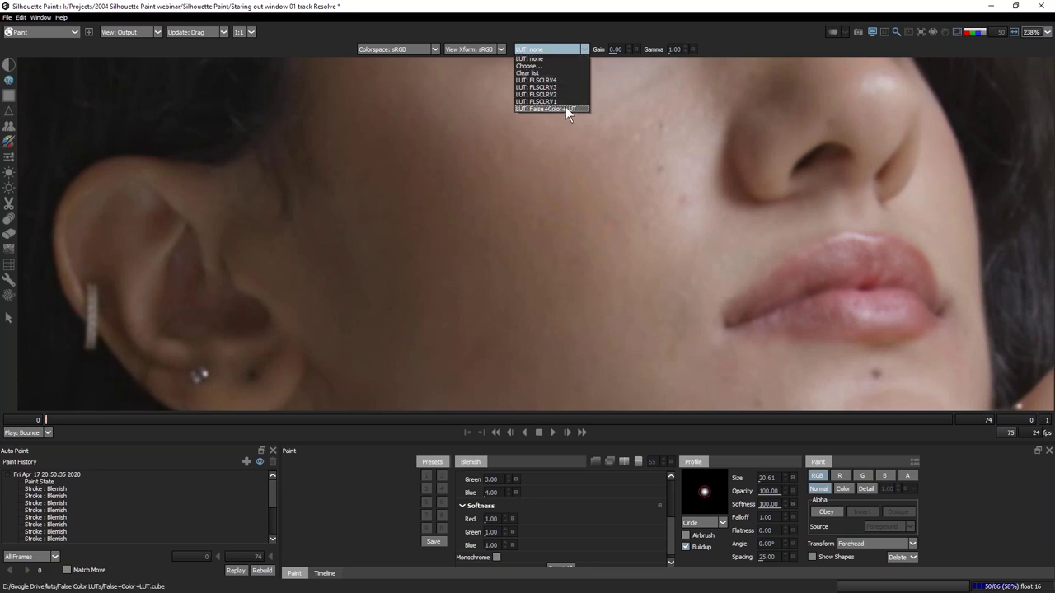
click(566, 118)
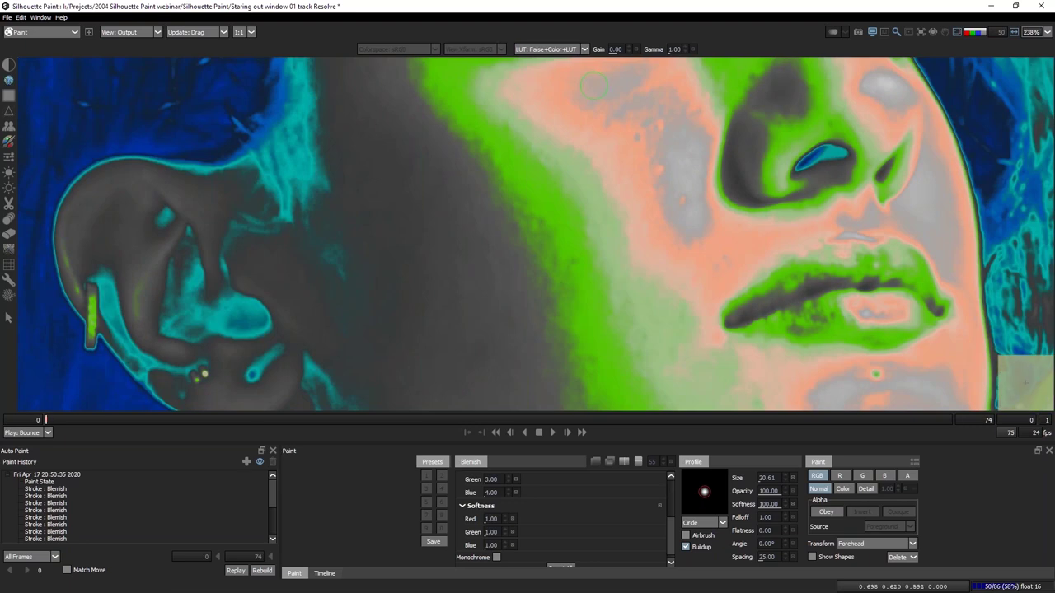
click(551, 49)
click(548, 106)
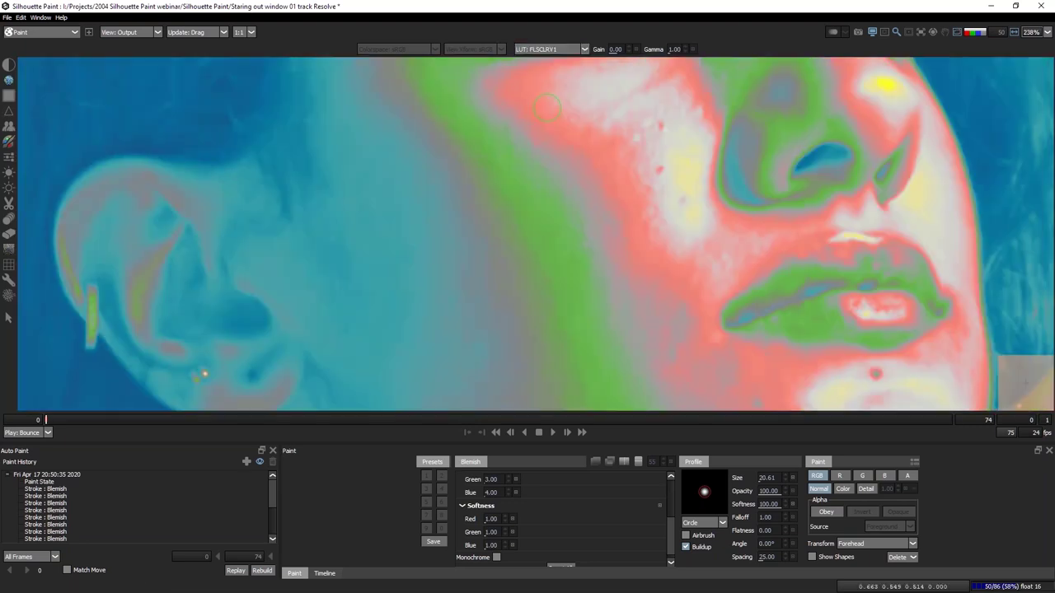
Compare the original Foreground with the painted Output through the FLSCLRV1 viewer LUT.
click(553, 51)
click(551, 99)
key(1)
click(549, 51)
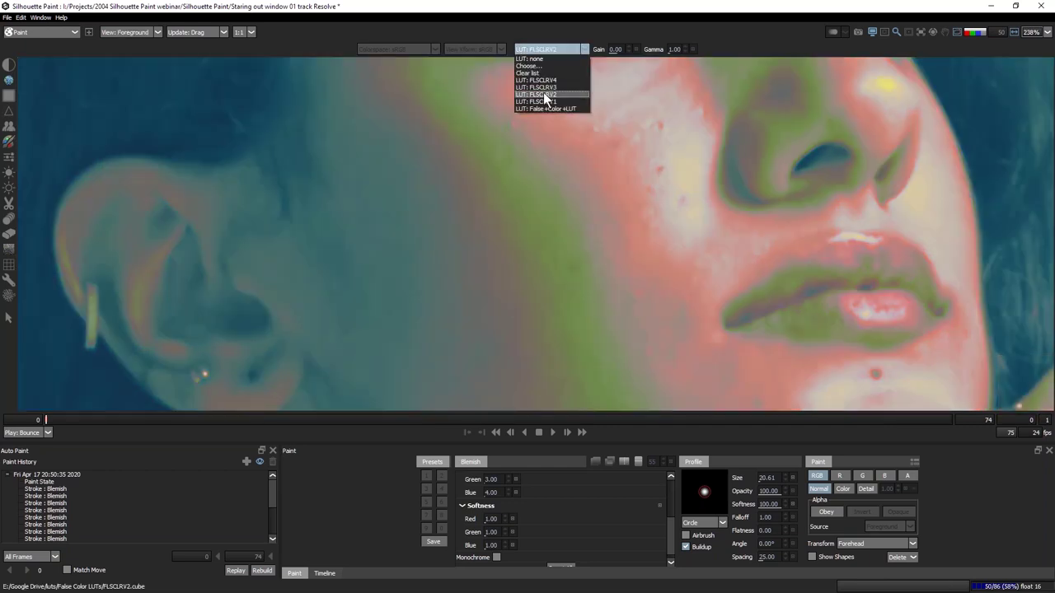
click(544, 100)
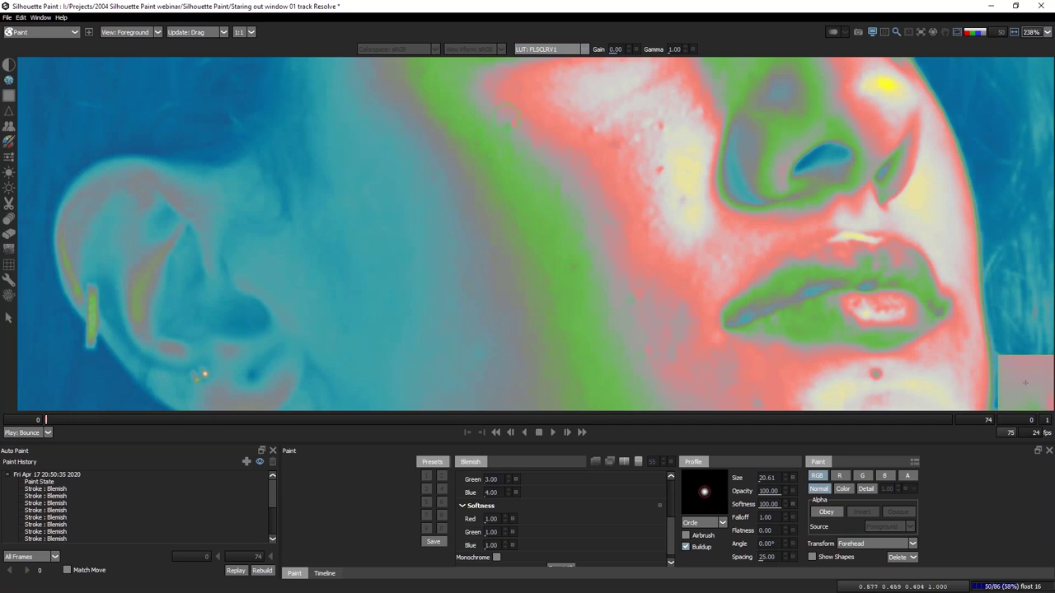
mouse_move(201, 372)
mouse_down()
mouse_move(542, 253)
mouse_move(593, 206)
mouse_up()
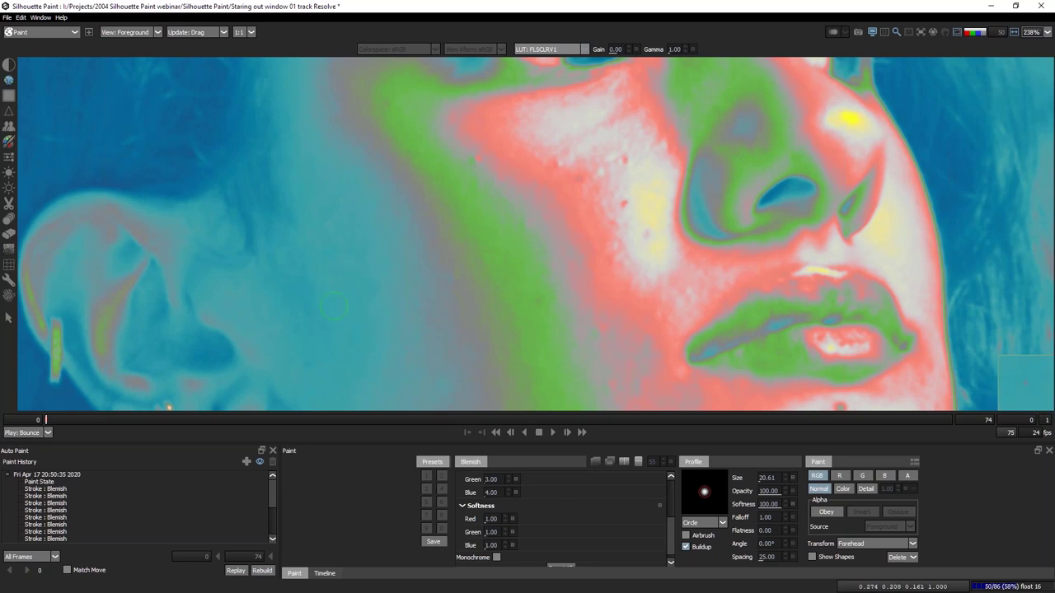
key(3)
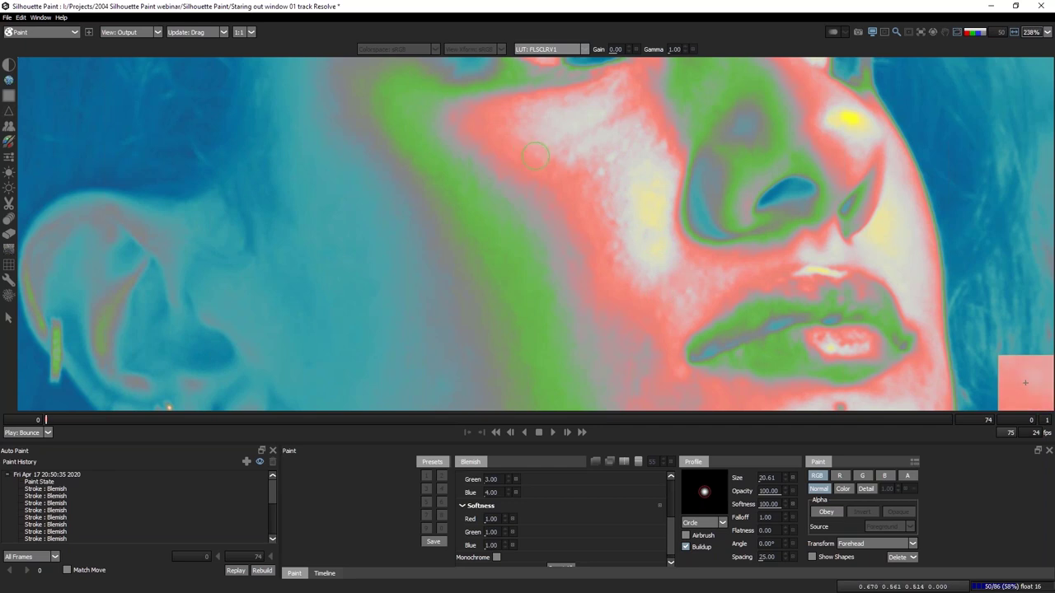
Set the Blemish brush size to 41.15 and raise the Blemish Blur Radius.
mouse_move(473, 329)
mouse_down()
mouse_move(350, 92)
mouse_move(383, 102)
mouse_move(556, 275)
mouse_up()
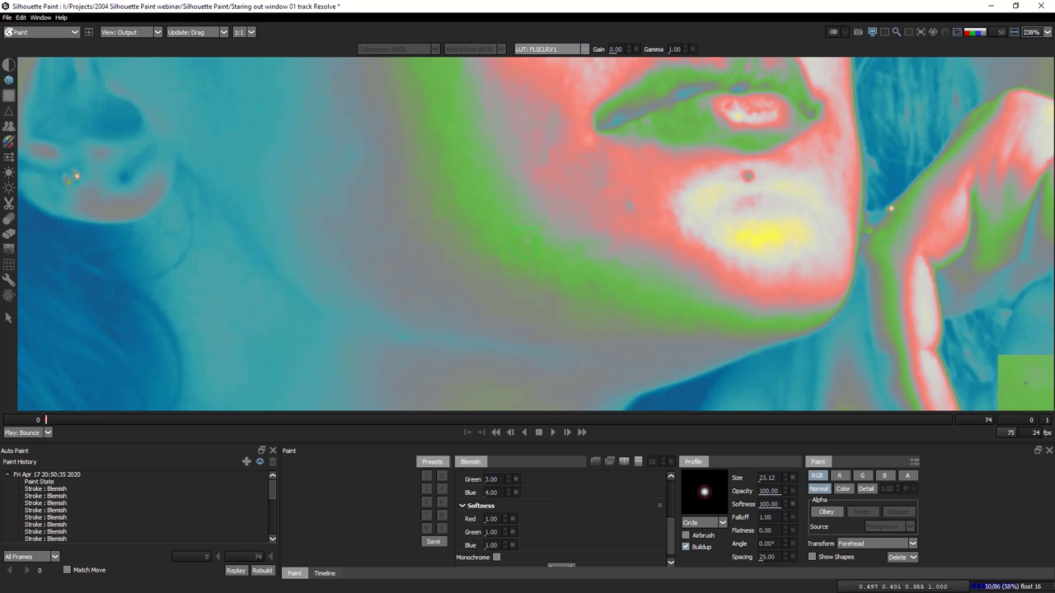
mouse_move(236, 62)
mouse_down()
mouse_move(280, 196)
mouse_move(359, 244)
mouse_move(384, 350)
mouse_move(384, 325)
mouse_up()
drag(438, 235, 462, 238)
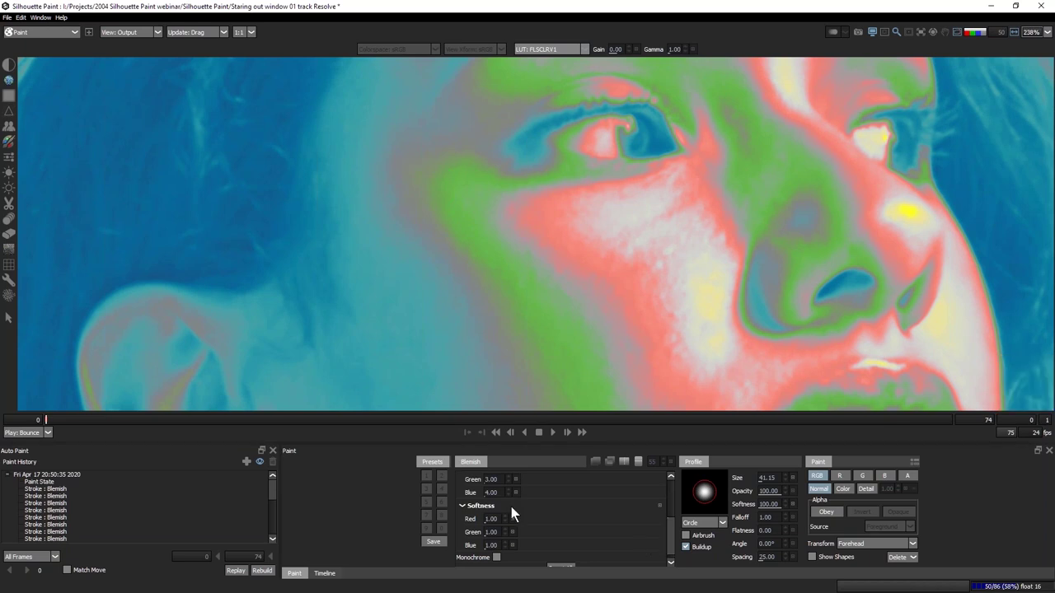
scroll(671, 493, up, 5)
drag(471, 482, 591, 469)
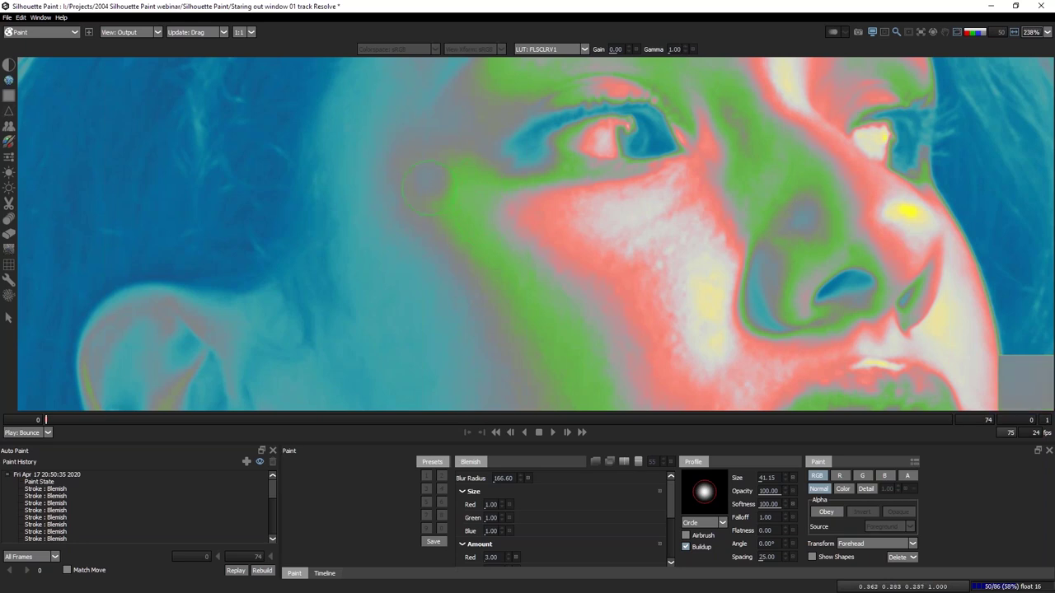
Set the viewer LUT to none, turn off viewer color management, and inspect the cheek, lips and chin.
click(560, 48)
click(559, 58)
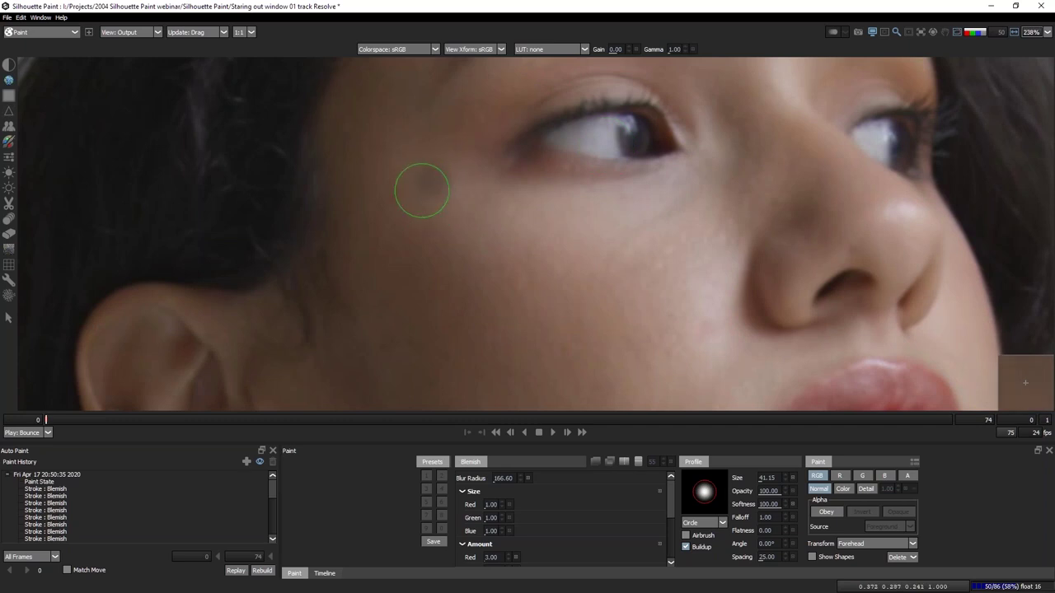
click(566, 48)
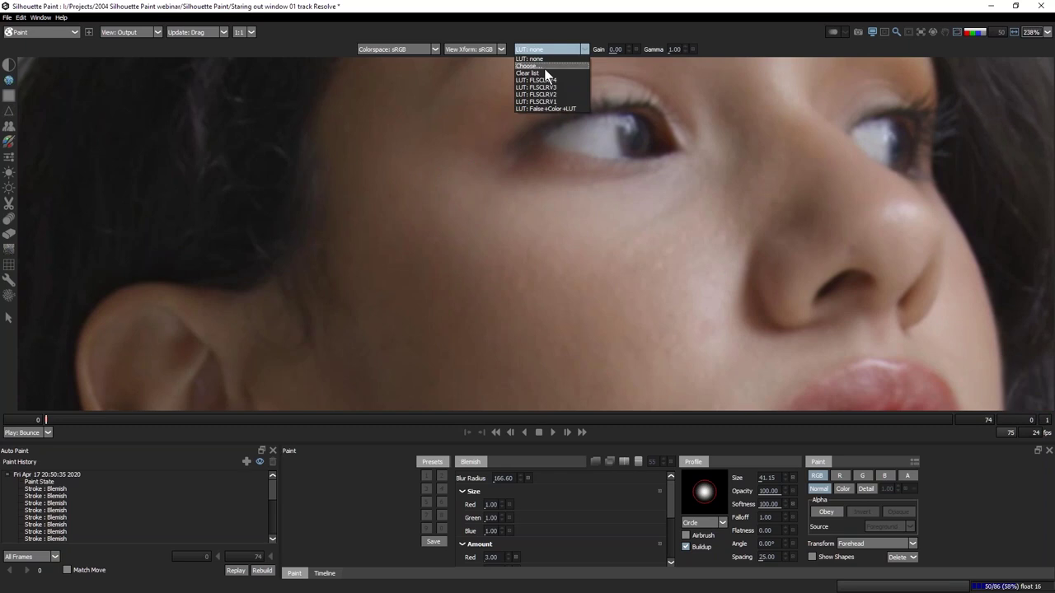
click(545, 47)
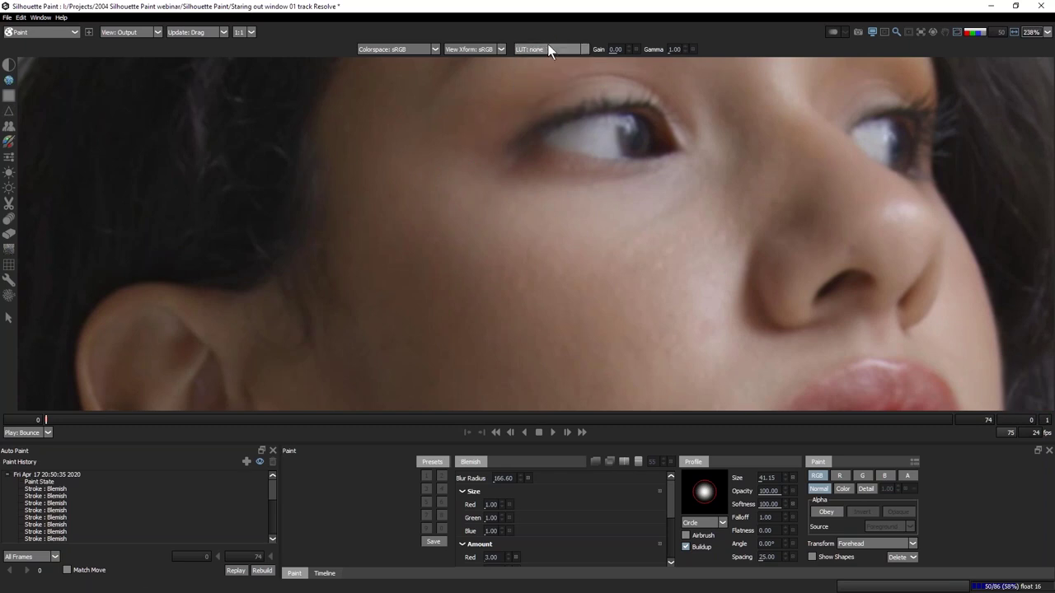
click(872, 31)
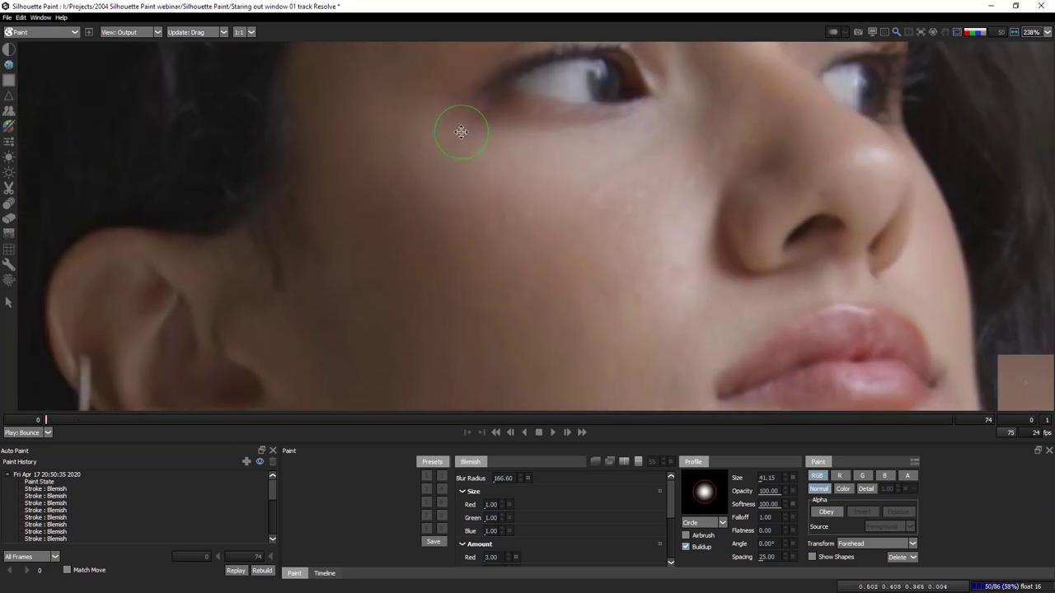
mouse_move(461, 131)
mouse_down()
mouse_move(422, 94)
mouse_move(454, 134)
mouse_move(498, 105)
mouse_up()
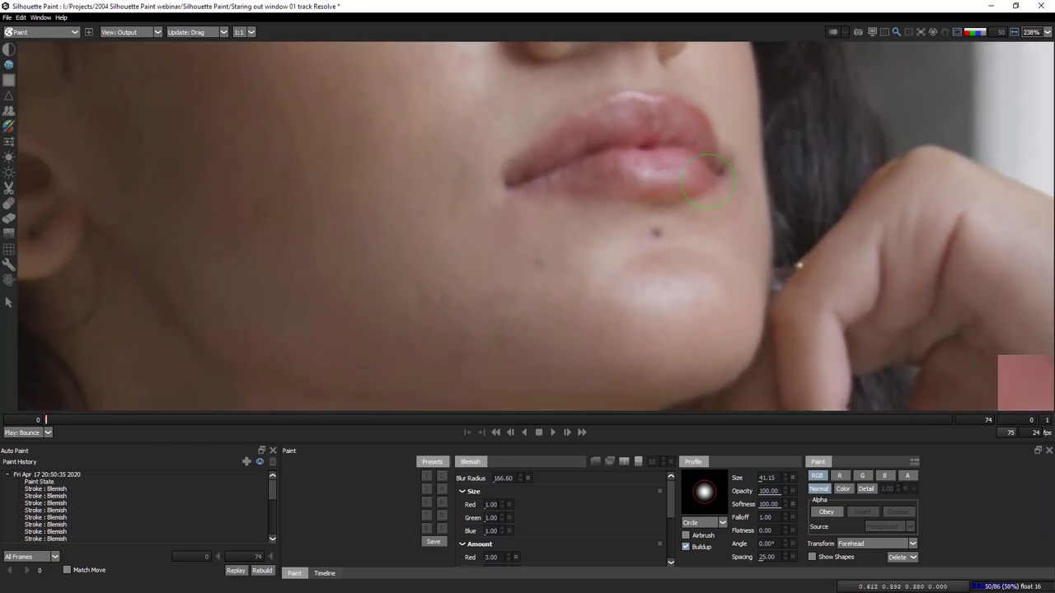
drag(372, 177, 454, 236)
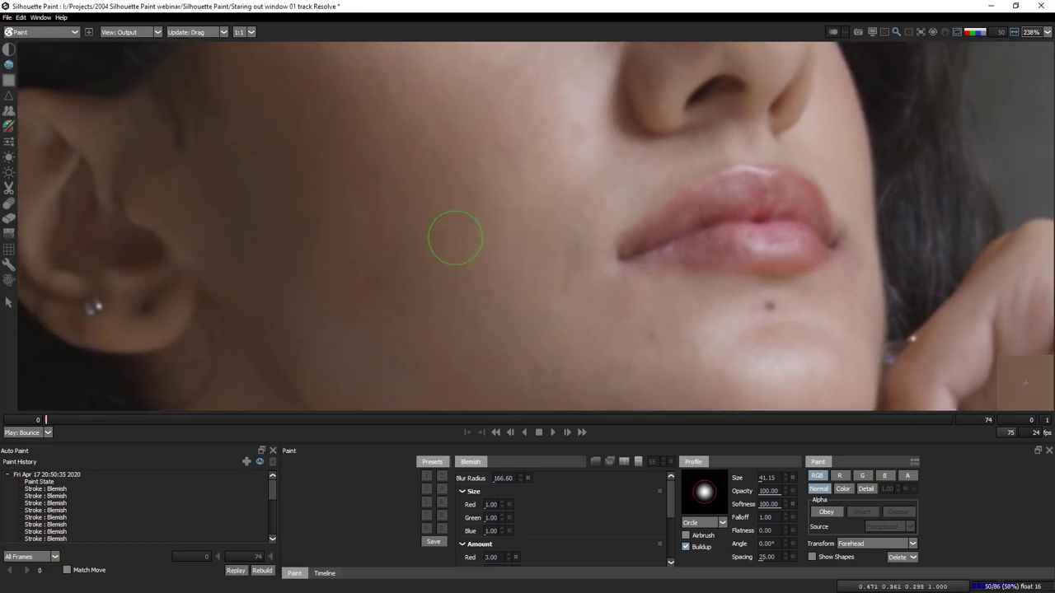
mouse_move(572, 275)
mouse_down()
mouse_move(523, 292)
mouse_move(384, 306)
mouse_up()
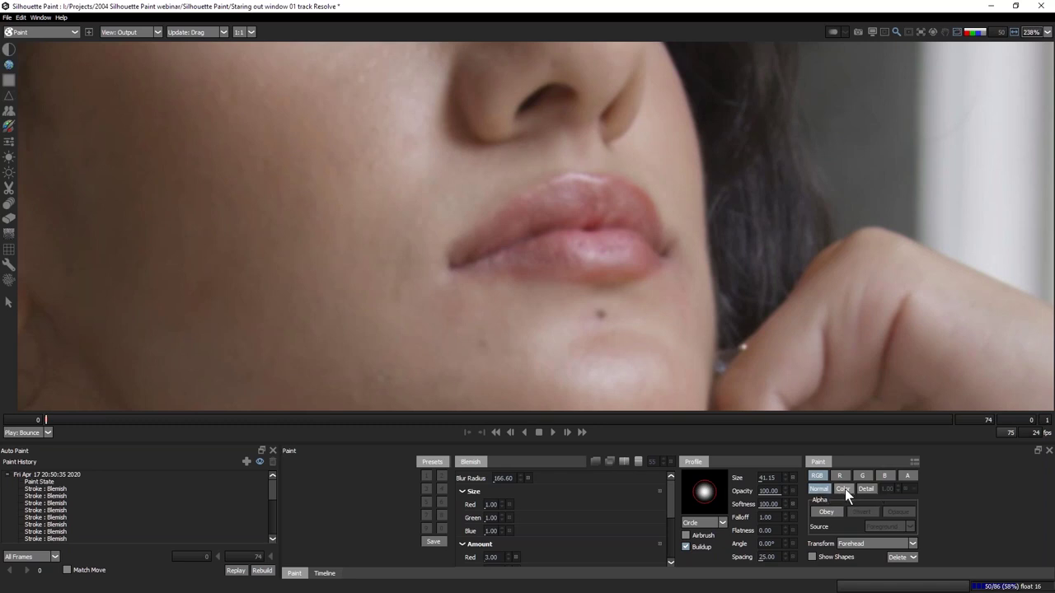
Fit the whole frame in the viewer and examine its Color Layer and Detail Layer.
key(f)
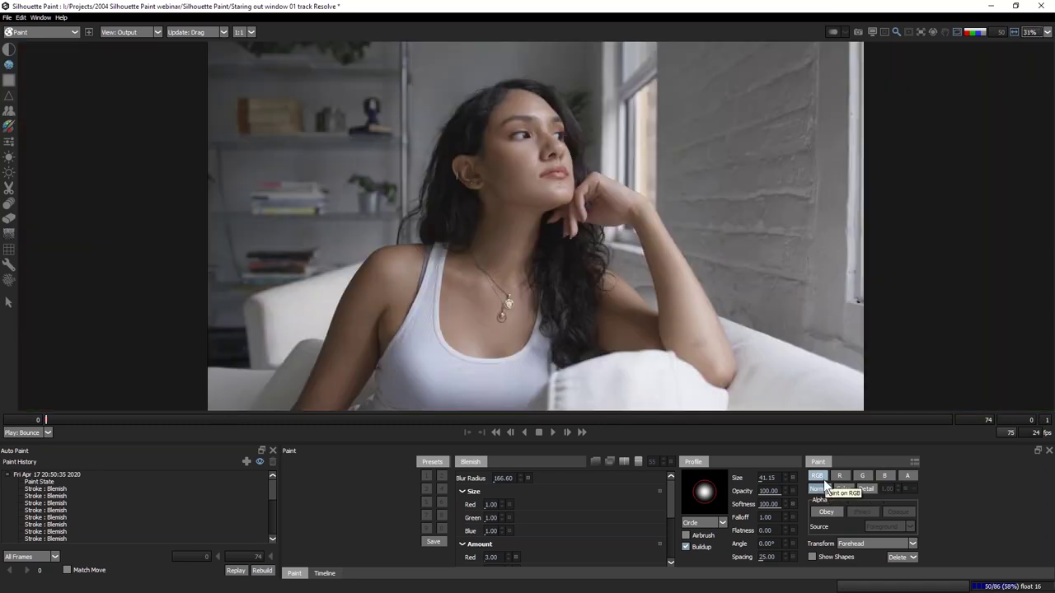
click(149, 30)
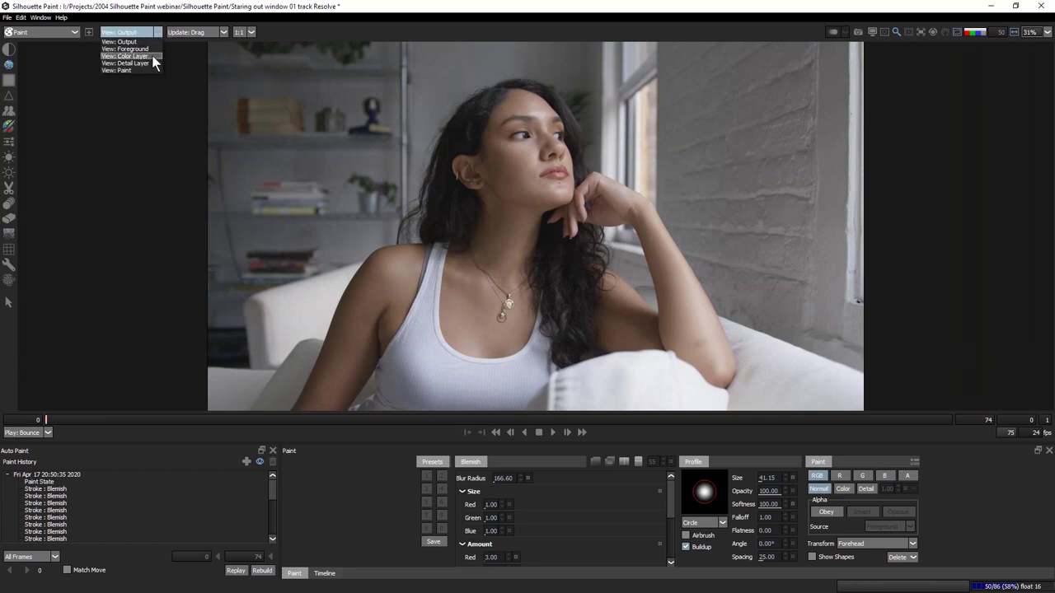
click(116, 132)
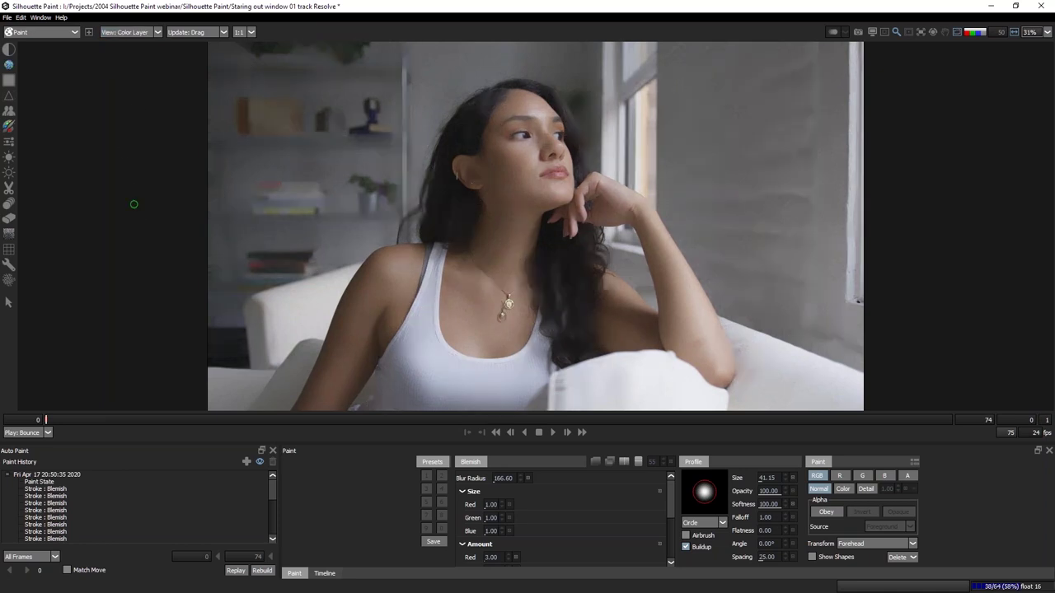
click(141, 32)
click(142, 63)
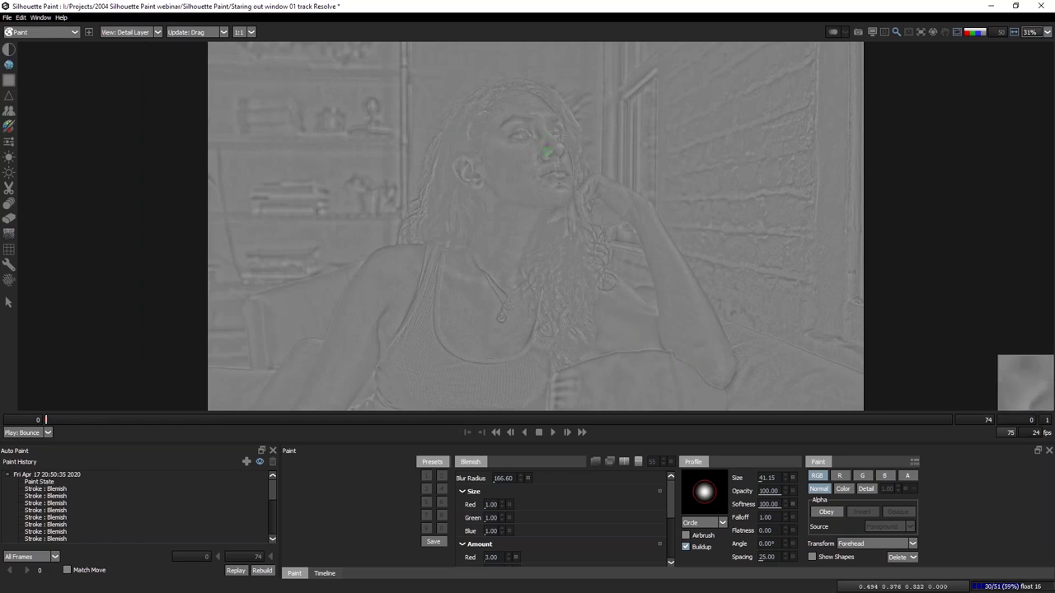
click(128, 32)
click(141, 57)
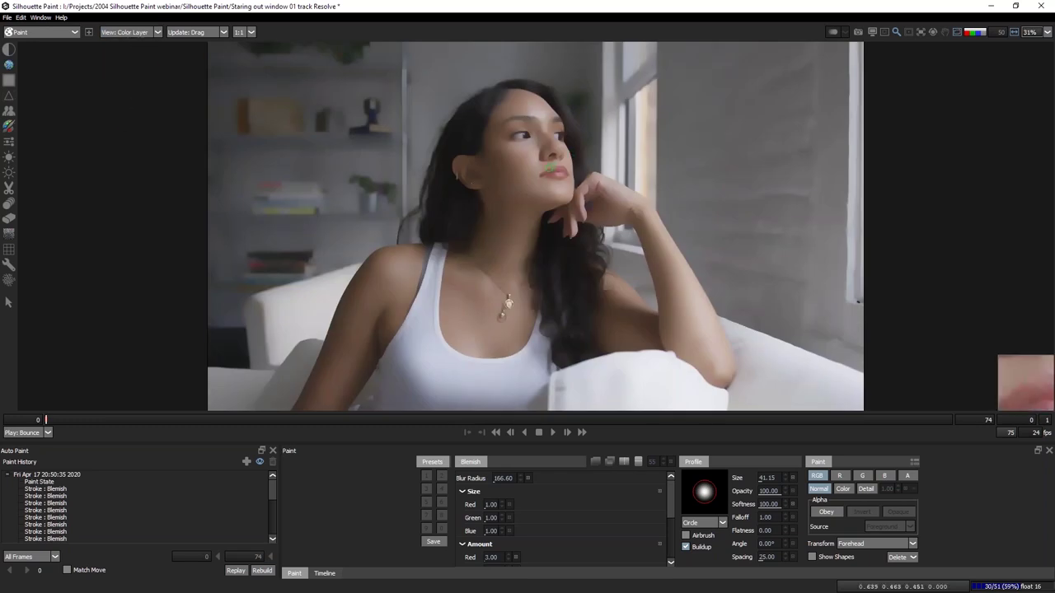
Examine the face close up in the Detail Layer view, and return the viewer to Output.
scroll(550, 170, up, 3)
click(128, 32)
click(132, 63)
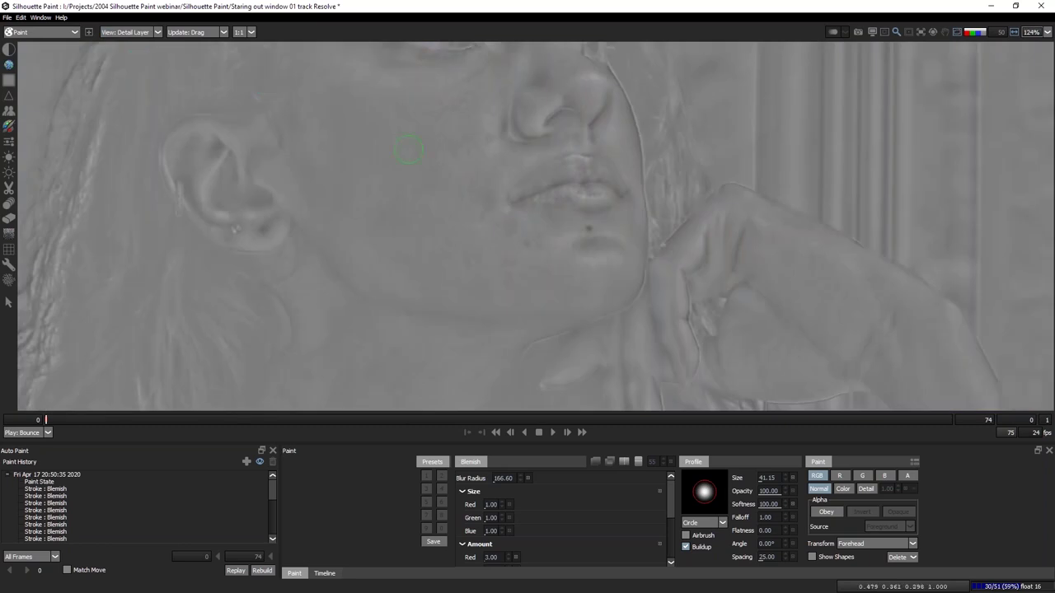
drag(459, 203, 439, 287)
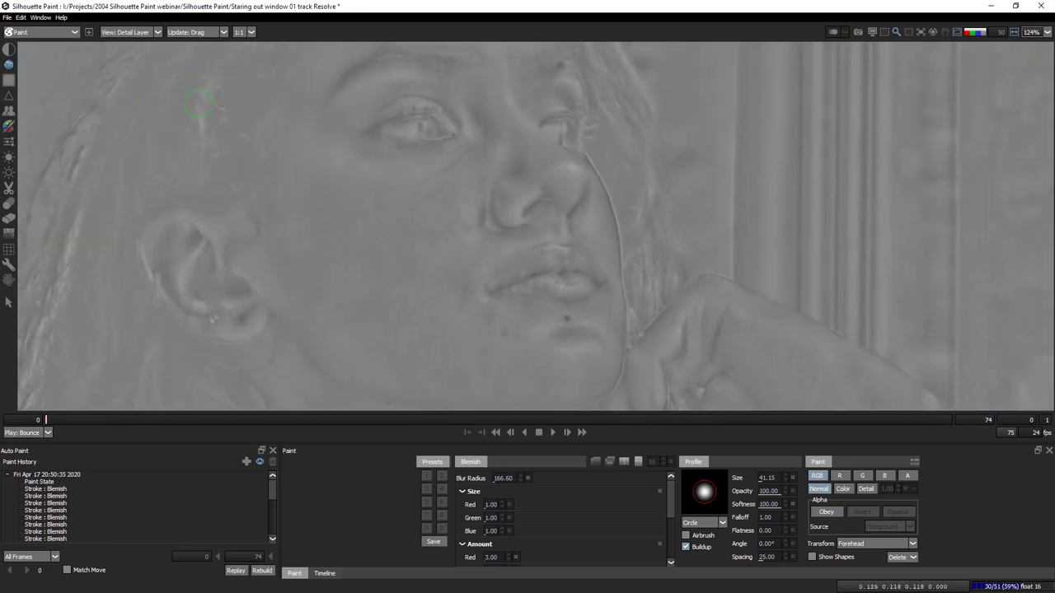
scroll(199, 104, up, 1)
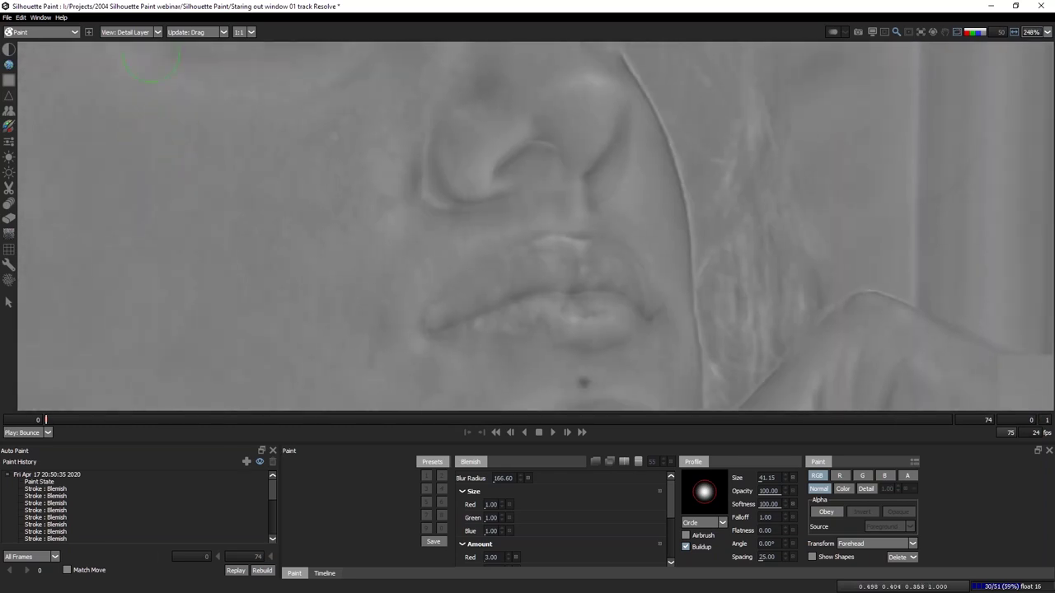
click(129, 32)
click(133, 42)
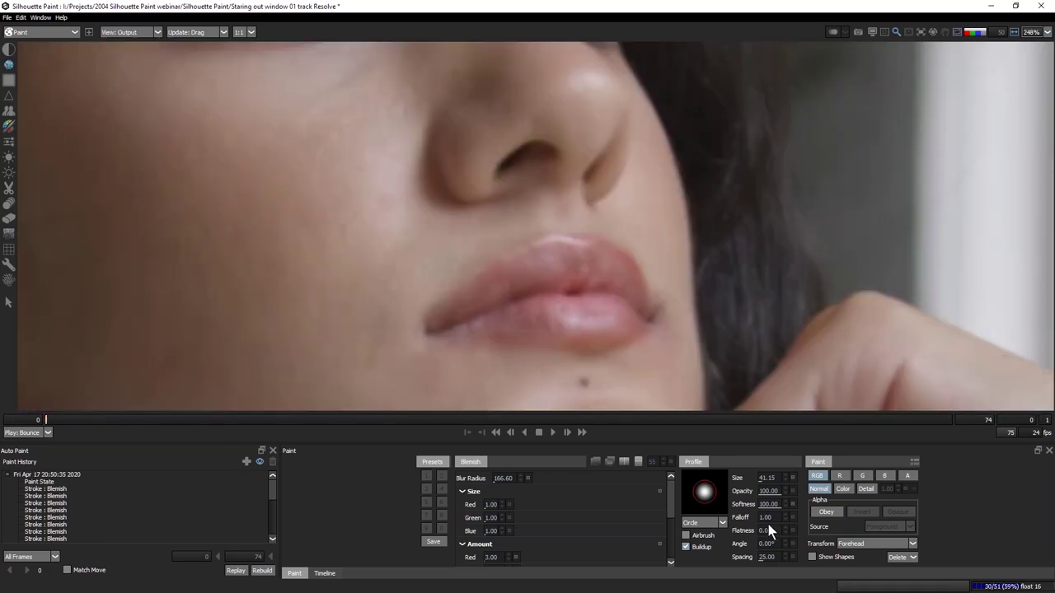
Switch to the Clone brush in Detail mode and clone clean skin texture over the cheek beside the nose.
click(8, 110)
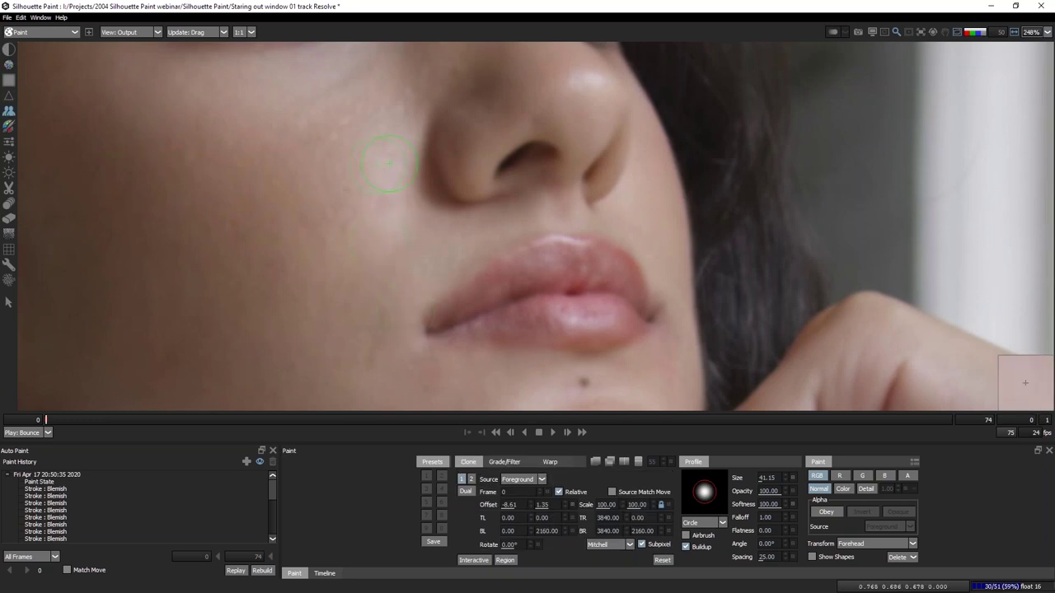
click(837, 489)
click(867, 492)
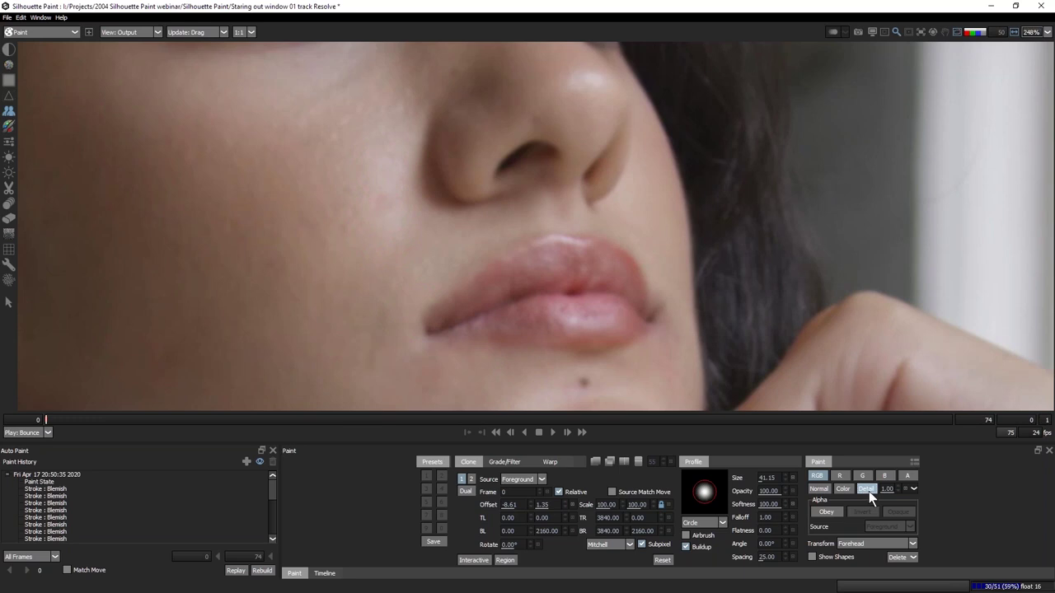
ctrl+click(391, 188)
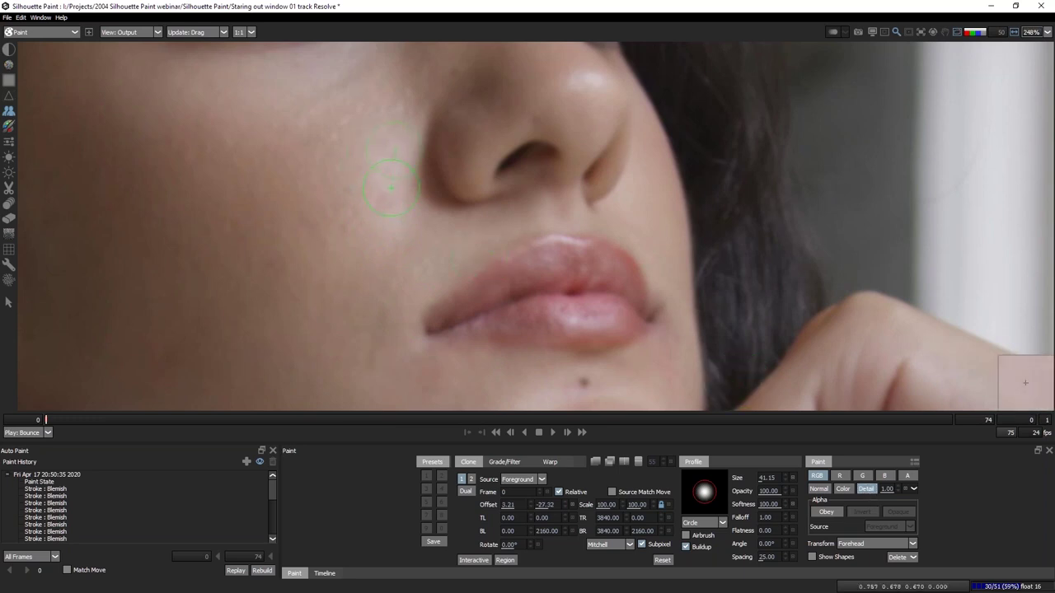
drag(387, 172, 383, 200)
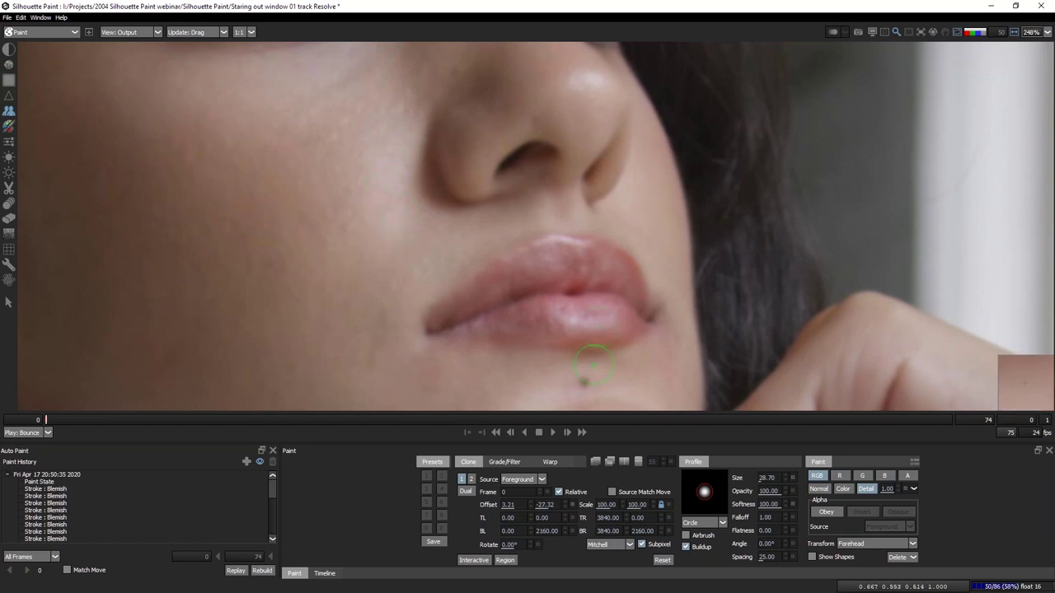
With Clone brush size 28.70, clone skin detail over the dark mole below the lips and over the nose.
ctrl+click(530, 388)
click(584, 383)
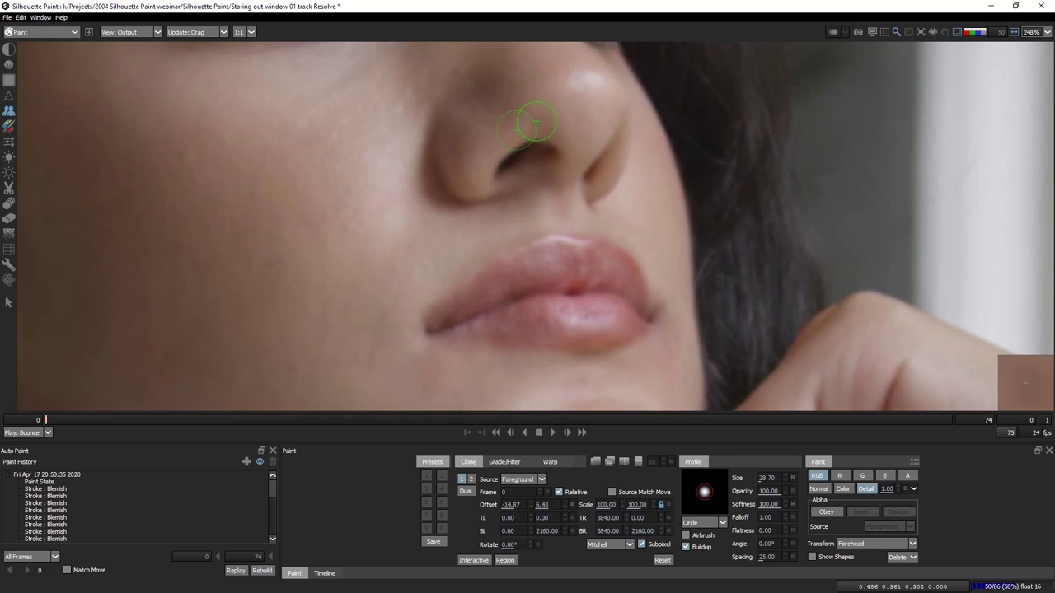
ctrl+click(547, 85)
ctrl+click(542, 106)
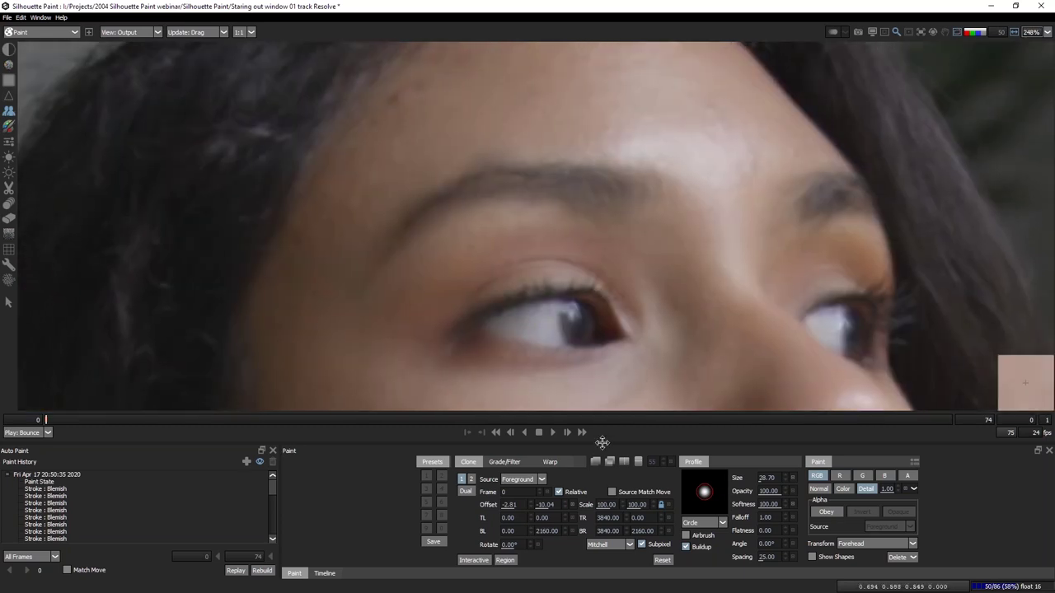
Clone clean skin detail over the dark forehead spot above the eyebrow and the small bumps on the cheek.
ctrl+click(448, 106)
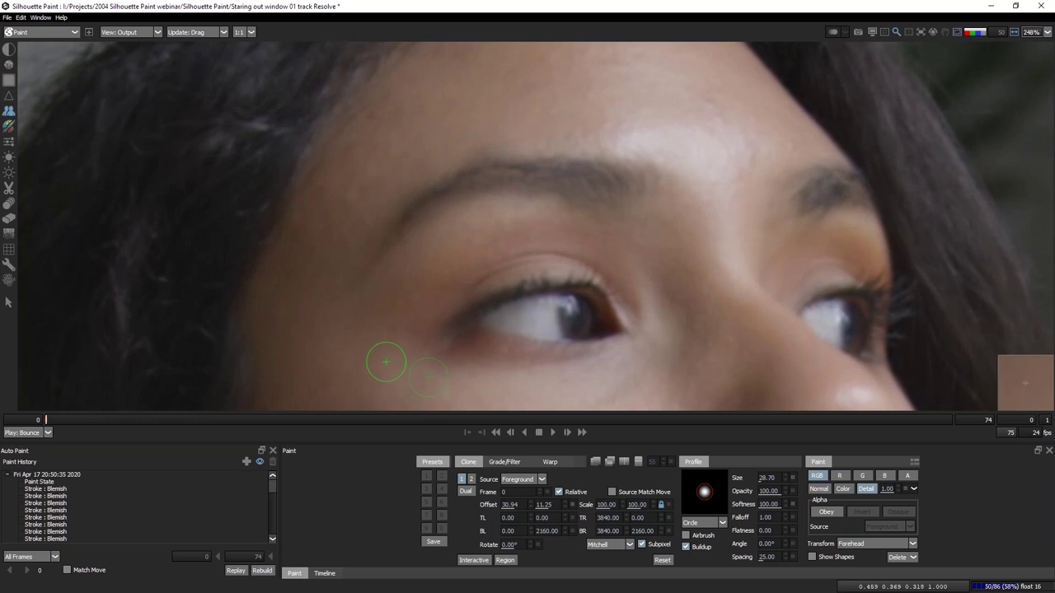
drag(387, 365, 348, 110)
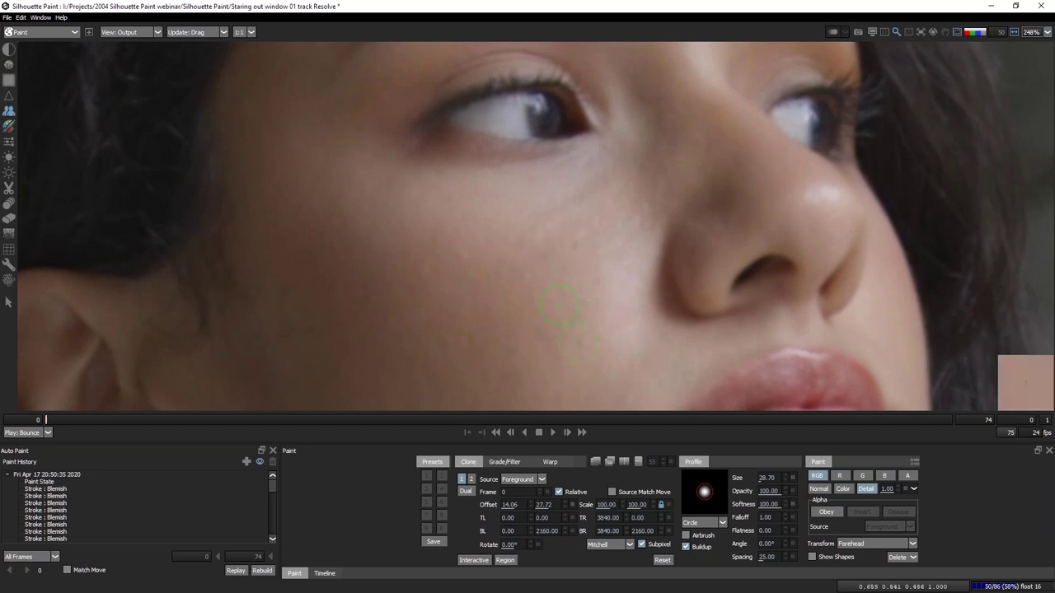
ctrl+click(552, 287)
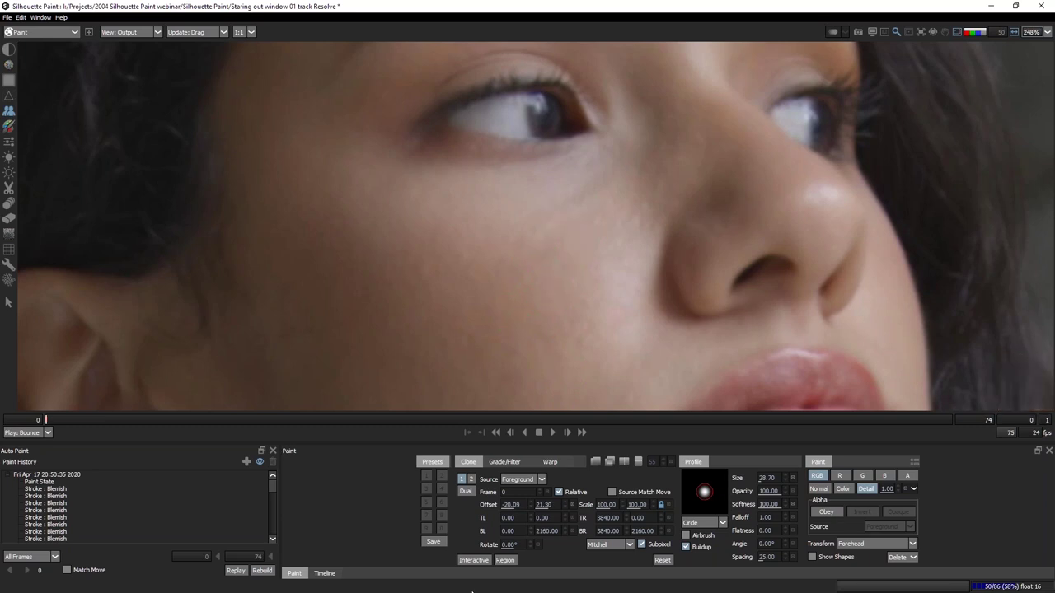
Switch to the Color paint brush in Color mode, sample the skin tone beside the lips, and retouch the reddish chin area at opacity 12.
drag(627, 362, 559, 137)
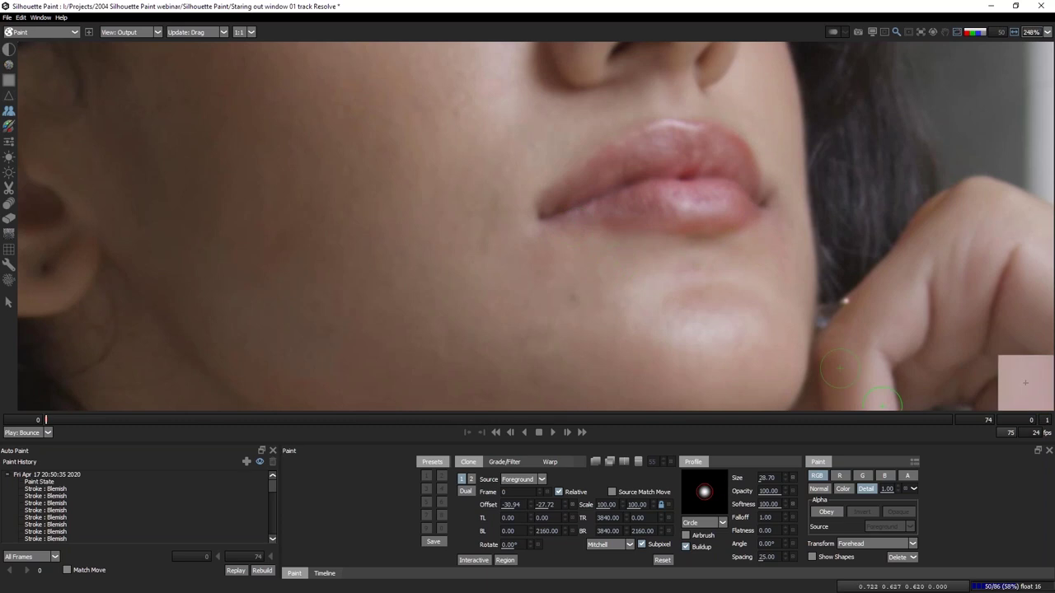
click(846, 491)
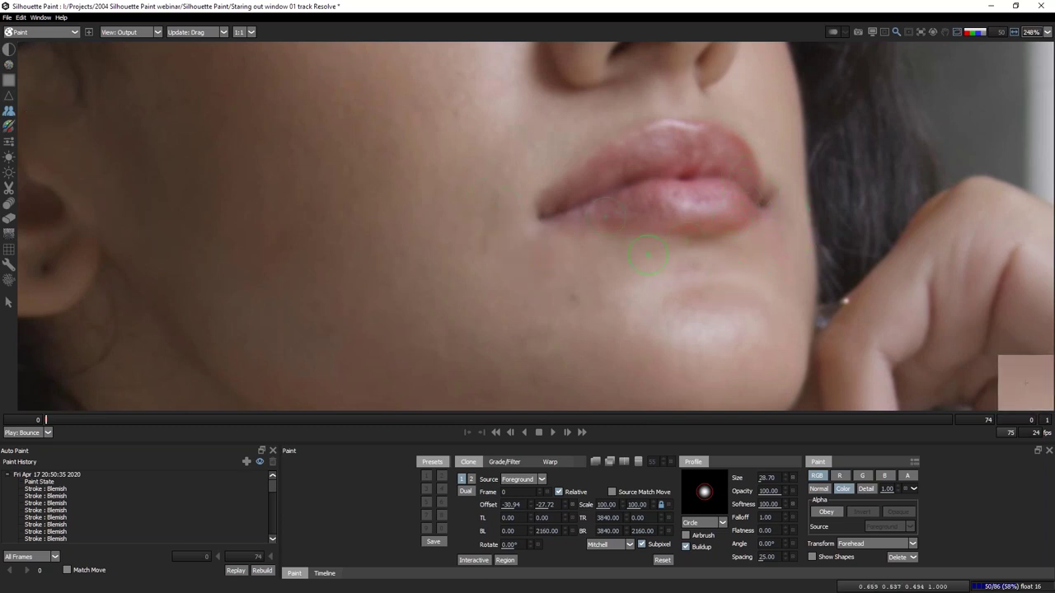
click(9, 125)
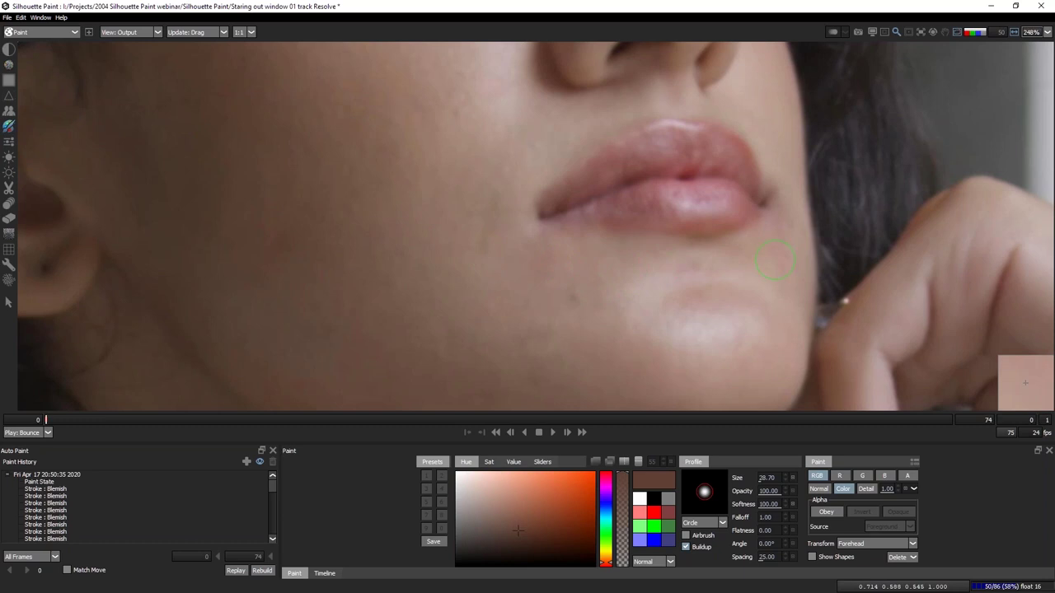
ctrl+click(750, 256)
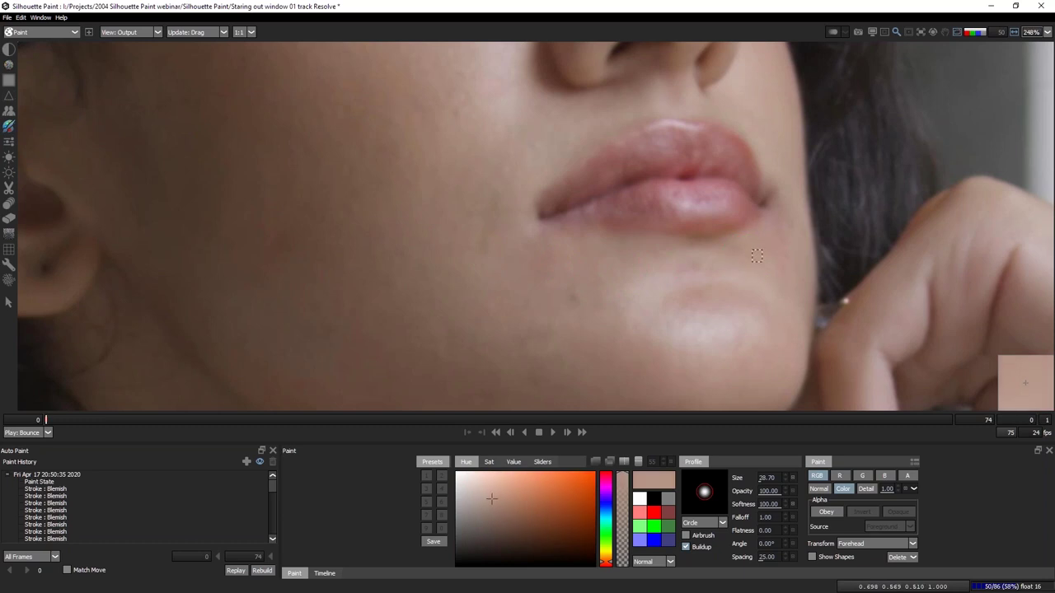
ctrl+click(760, 256)
mouse_move(762, 491)
mouse_down()
mouse_move(668, 492)
mouse_move(720, 492)
mouse_move(711, 492)
mouse_up()
Compare the color-painted skin beside the mouth with the original image.
key(grave)
key(grave)
key(grave)
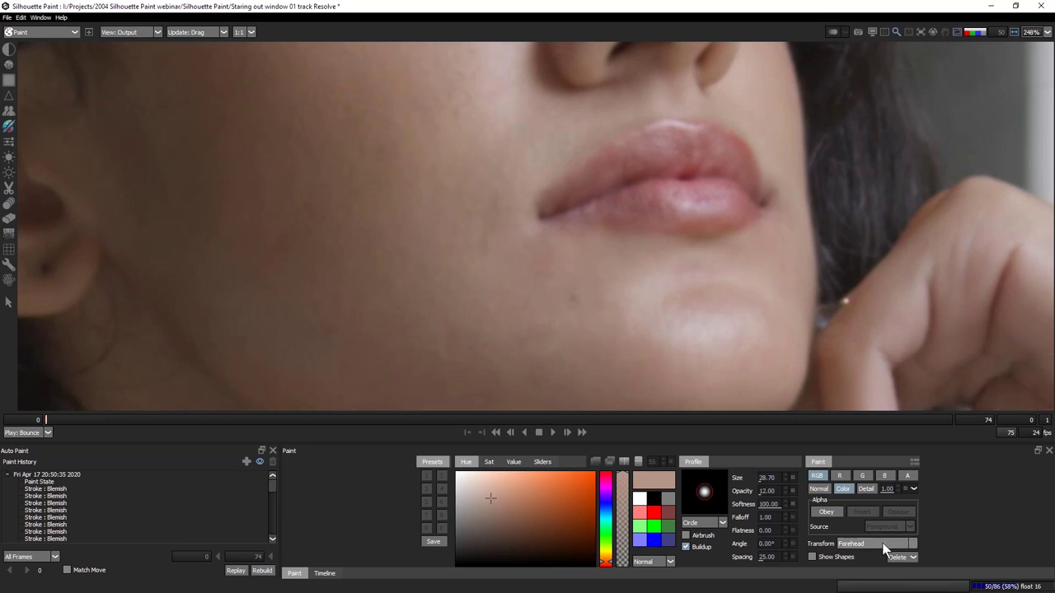
click(843, 488)
key(grave)
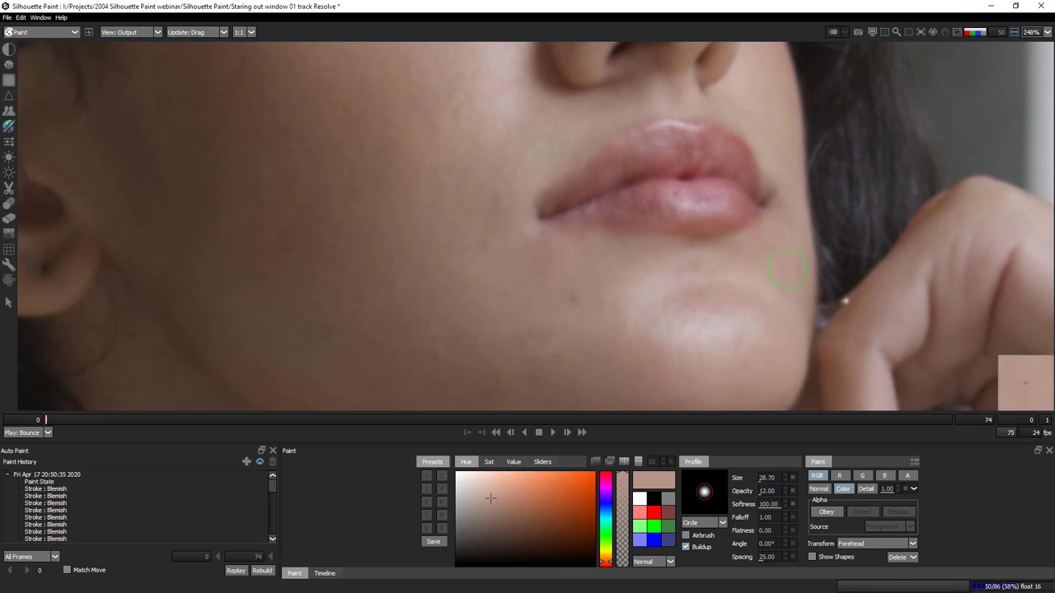
key(grave)
key(grave)
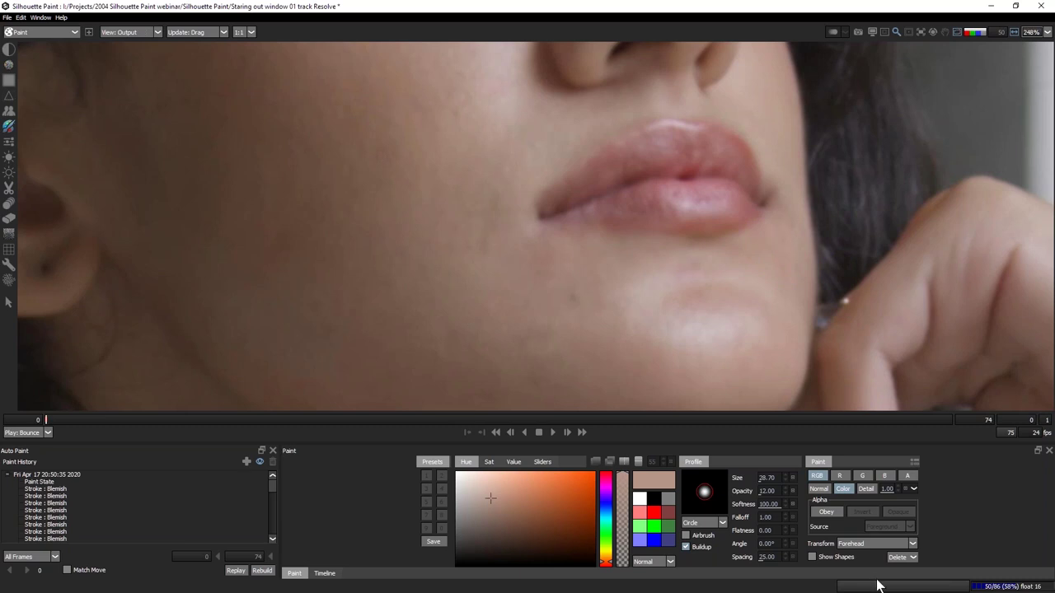
key(grave)
key(grave)
Switch to the Clone brush in Normal mode and review its source, Grade/Filter and Warp options.
click(807, 488)
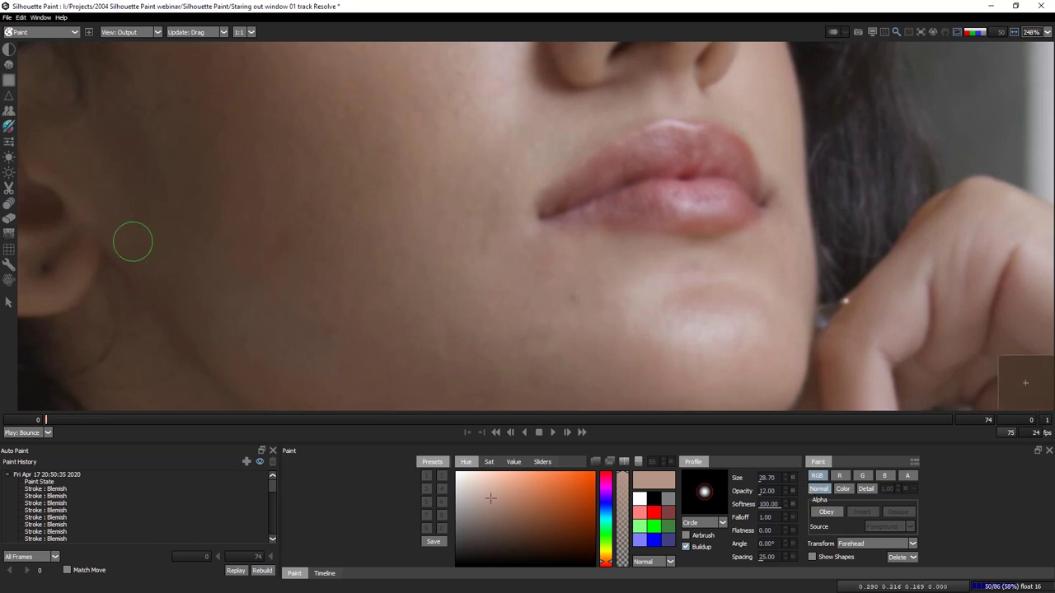
click(8, 110)
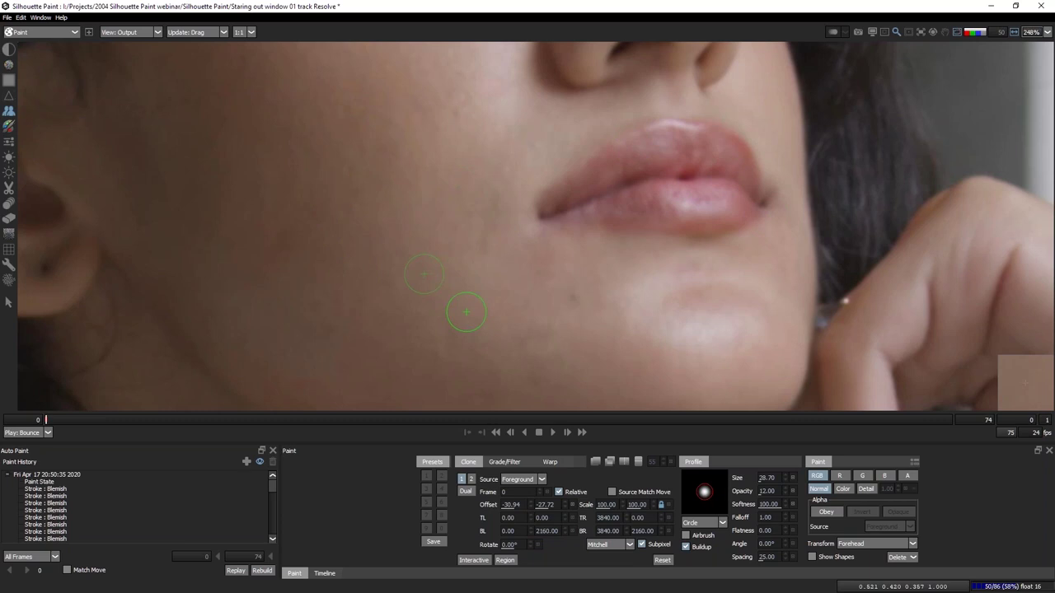
scroll(466, 312, down, 2)
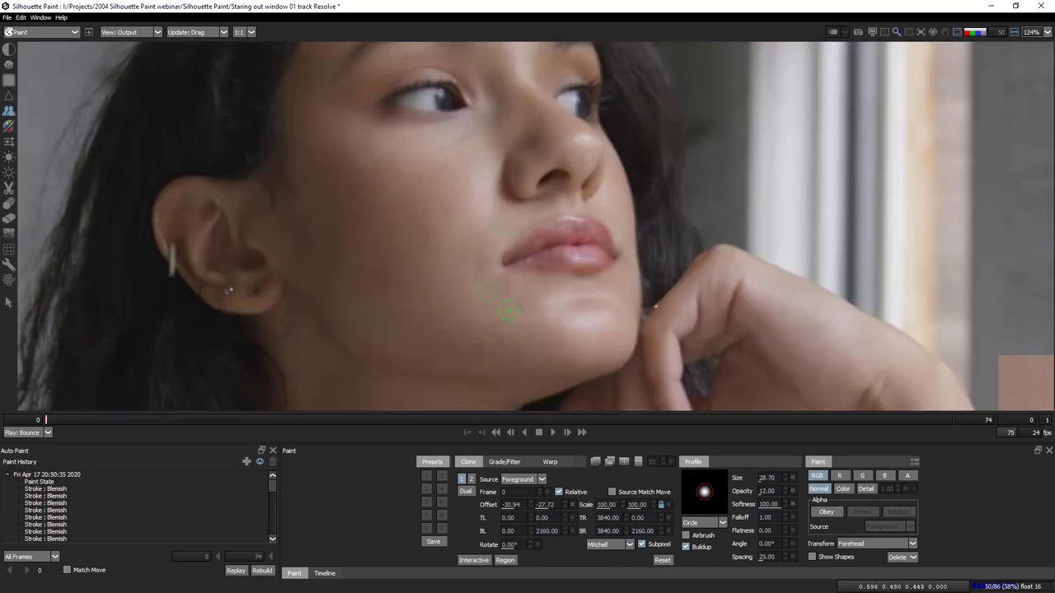
click(517, 481)
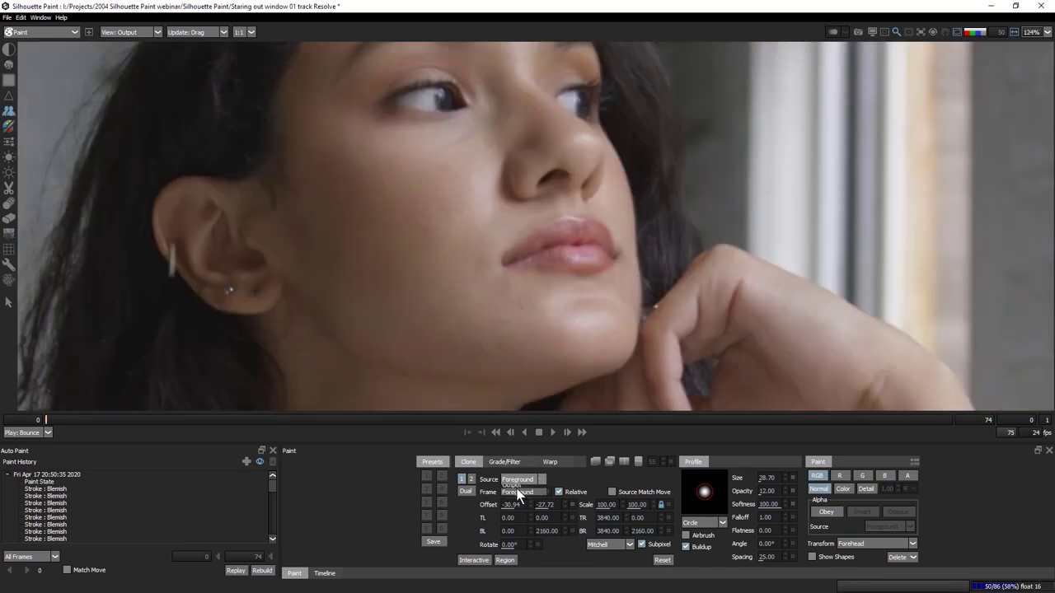
click(515, 462)
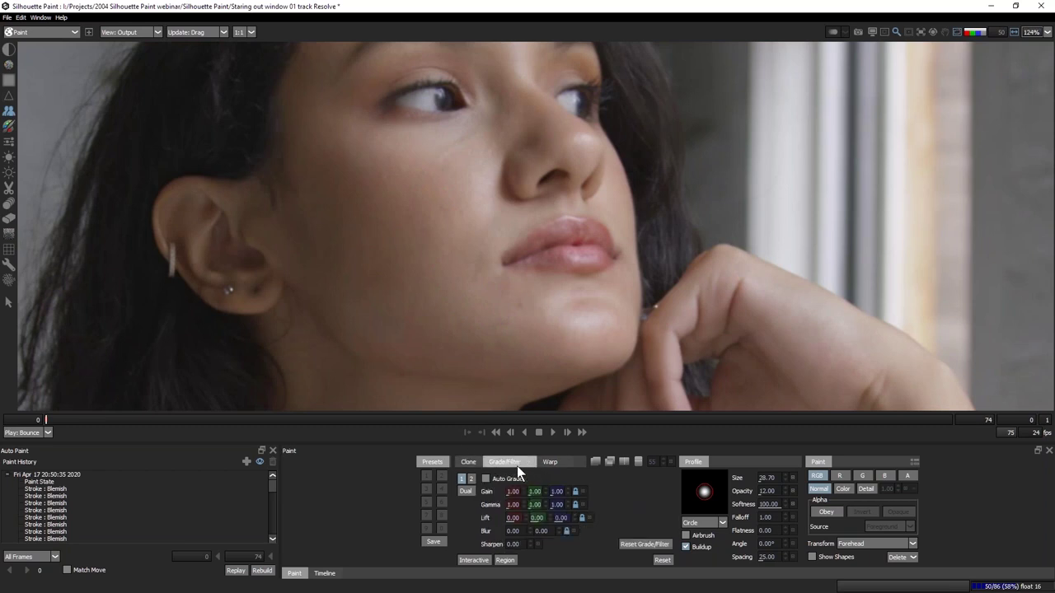
click(551, 462)
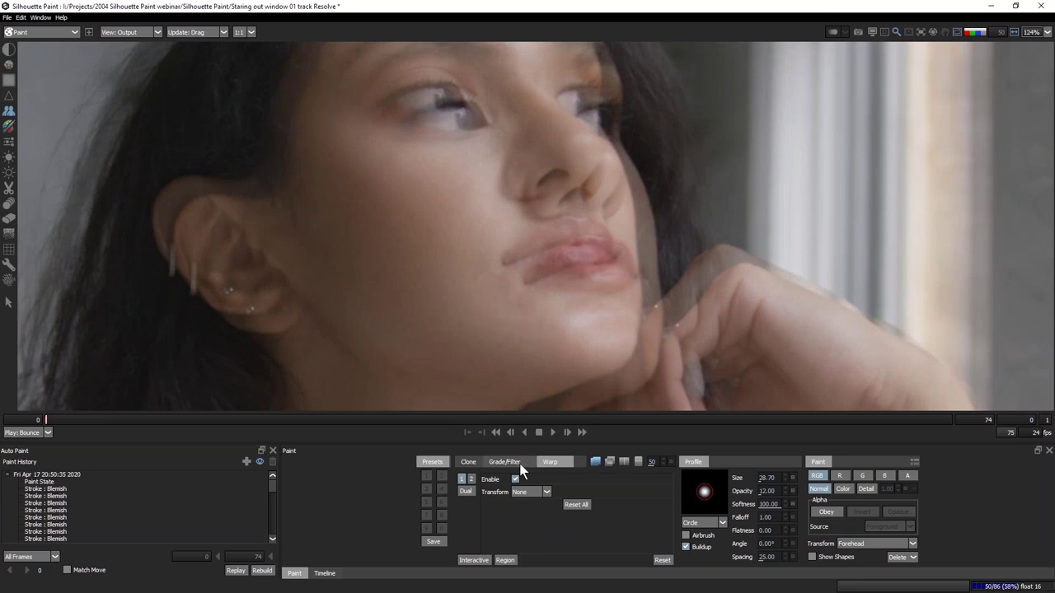
click(520, 463)
Try a gamma of 1.67 in the clone grade, reset it, and try Auto Grade before undoing it.
click(662, 561)
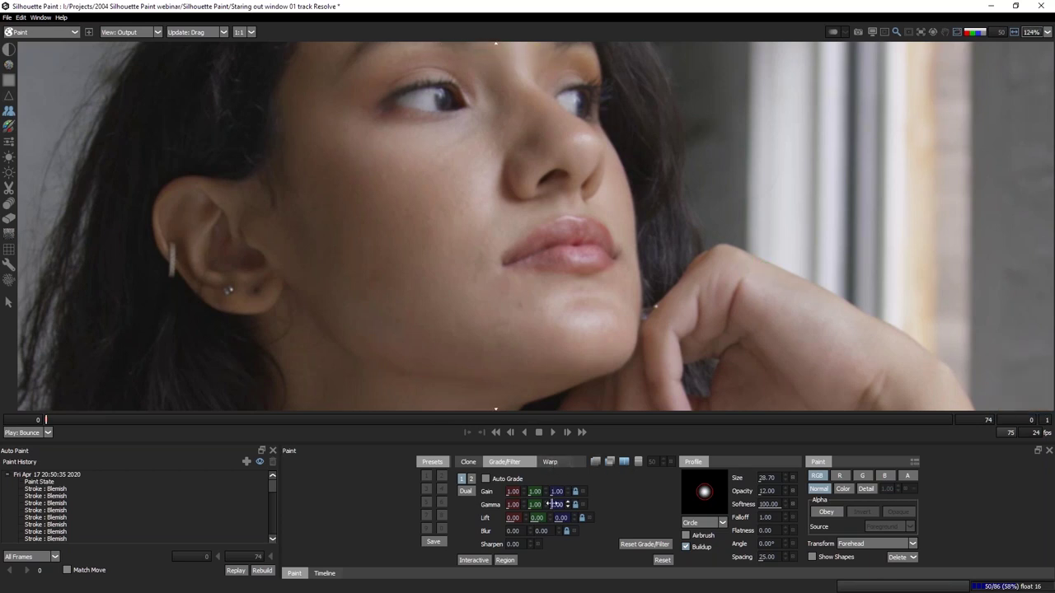
drag(534, 503, 558, 504)
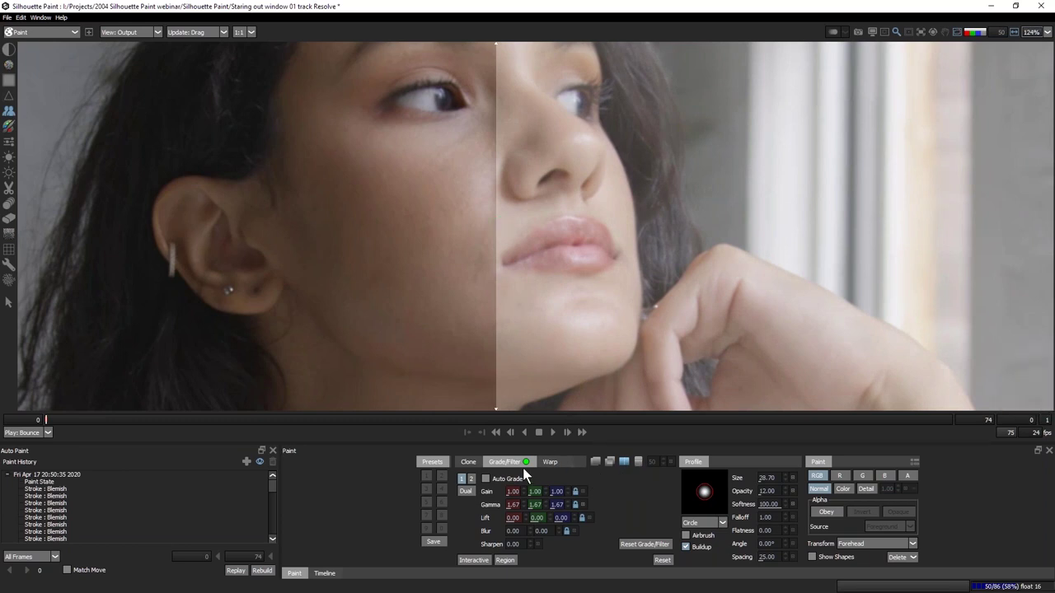
click(662, 560)
click(486, 480)
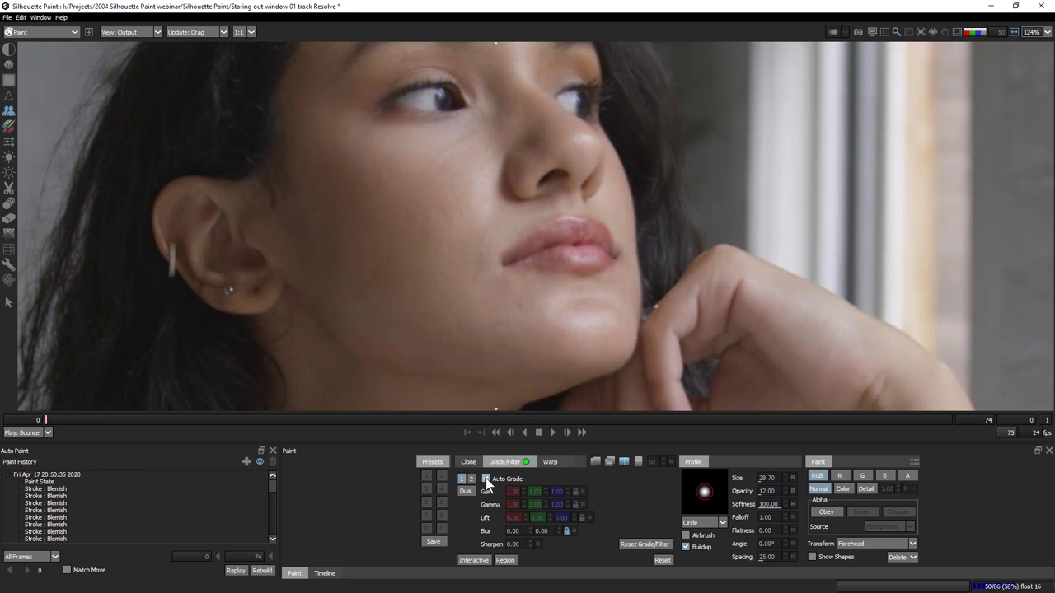
key(ctrl+z)
Set the Clone brush opacity to 100 and test a dab of brighter skin on the cheek without Auto Grade.
drag(452, 277, 429, 277)
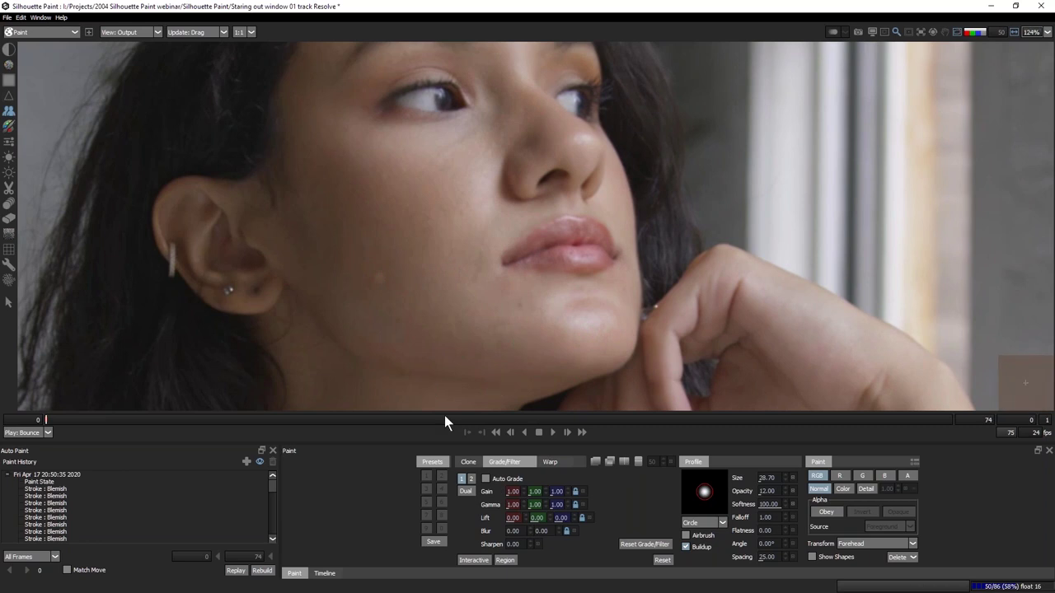
key(0)
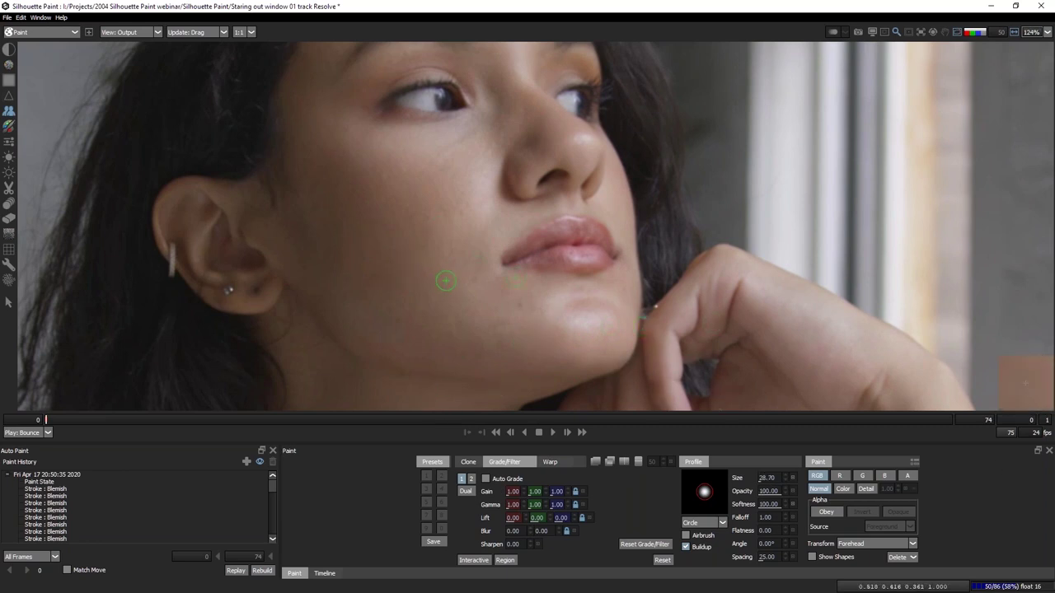
click(377, 281)
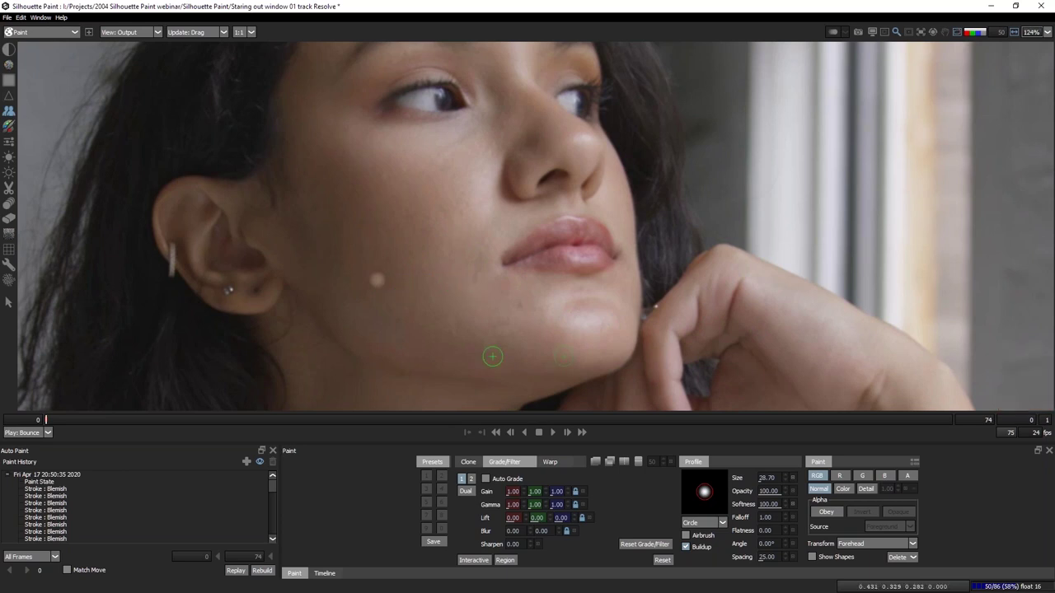
Enable Auto Grade and clone skin texture across the lower cheek, chin and side of the face.
click(485, 478)
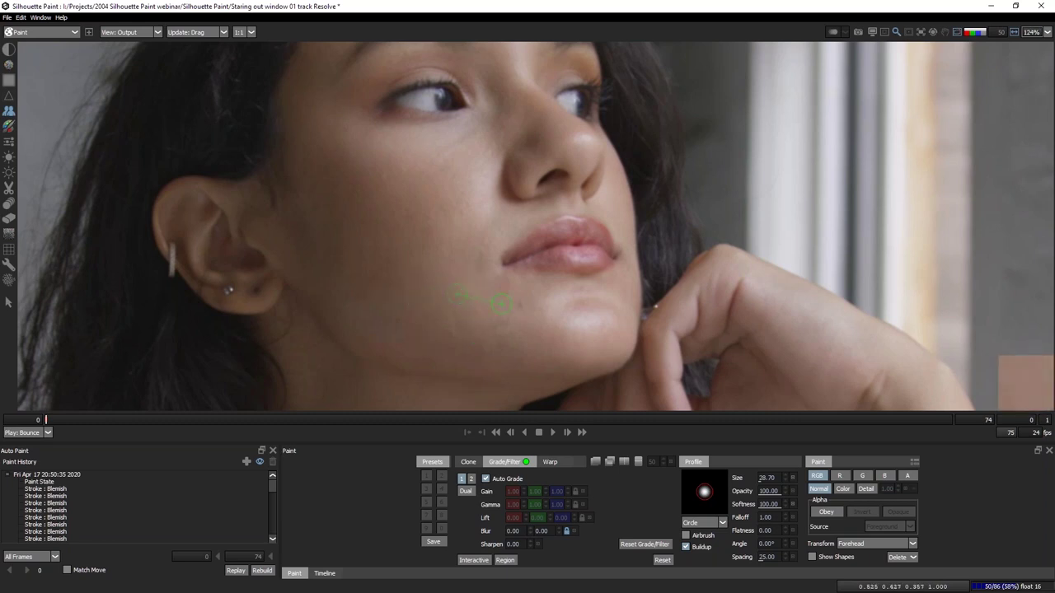
drag(478, 306, 581, 295)
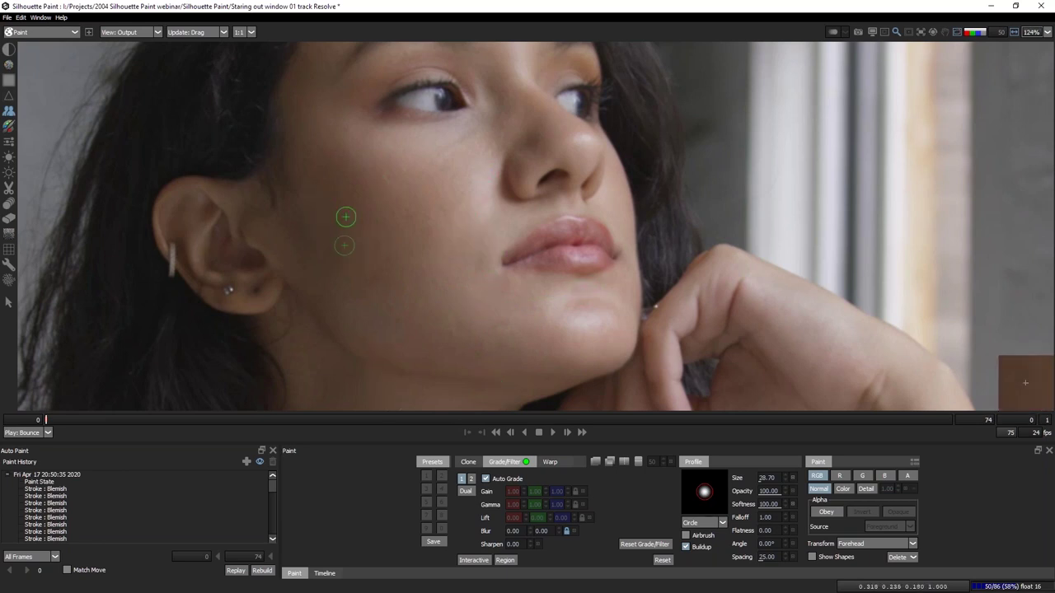
drag(326, 245, 350, 222)
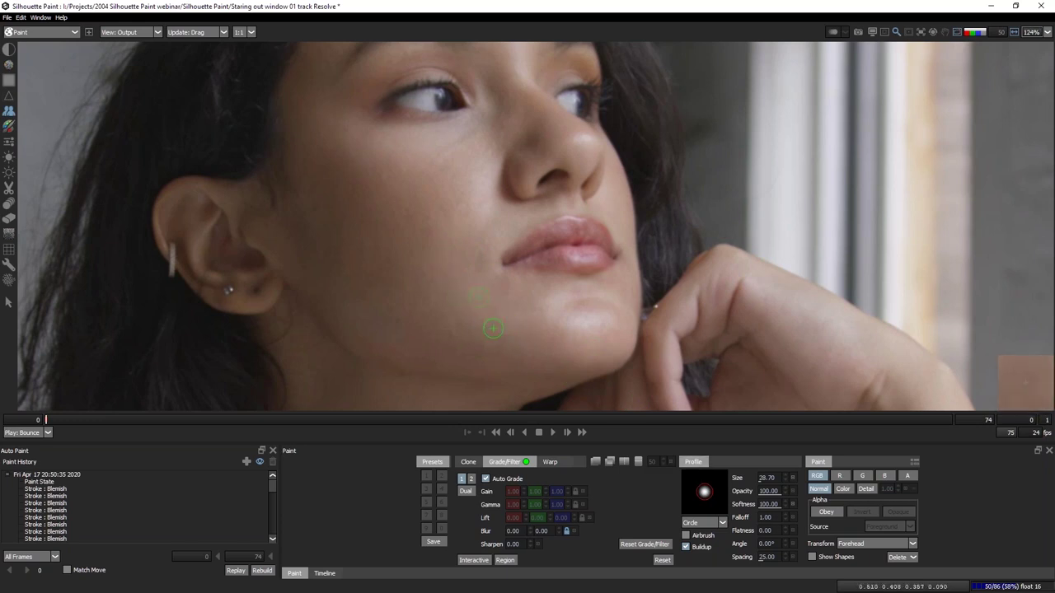
Try cloning dark skin from the temple area onto the lower cheek with Auto Grade off, and turn Auto Grade back on.
click(486, 478)
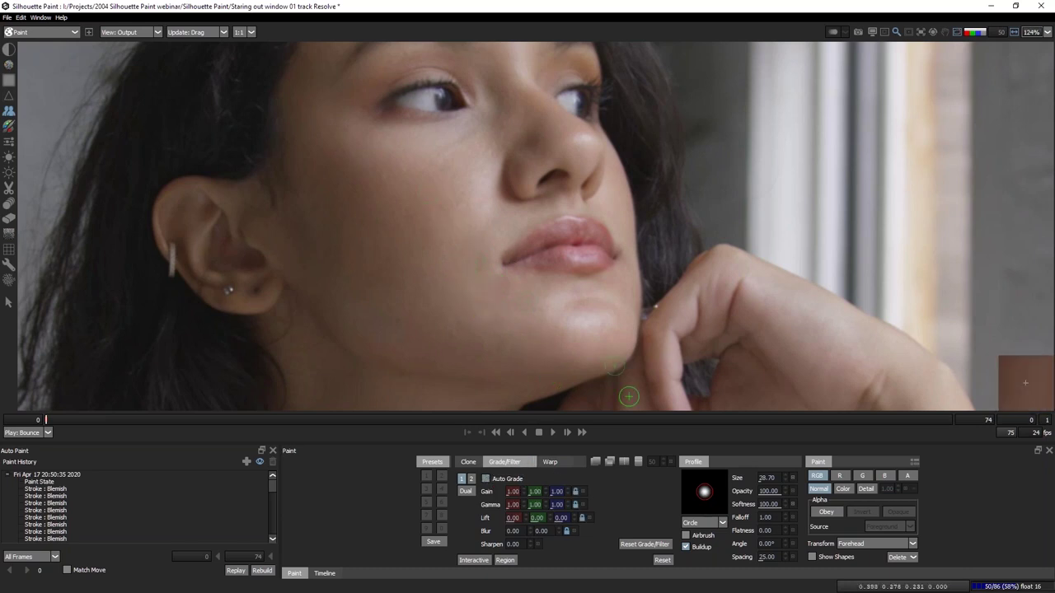
drag(338, 179, 467, 299)
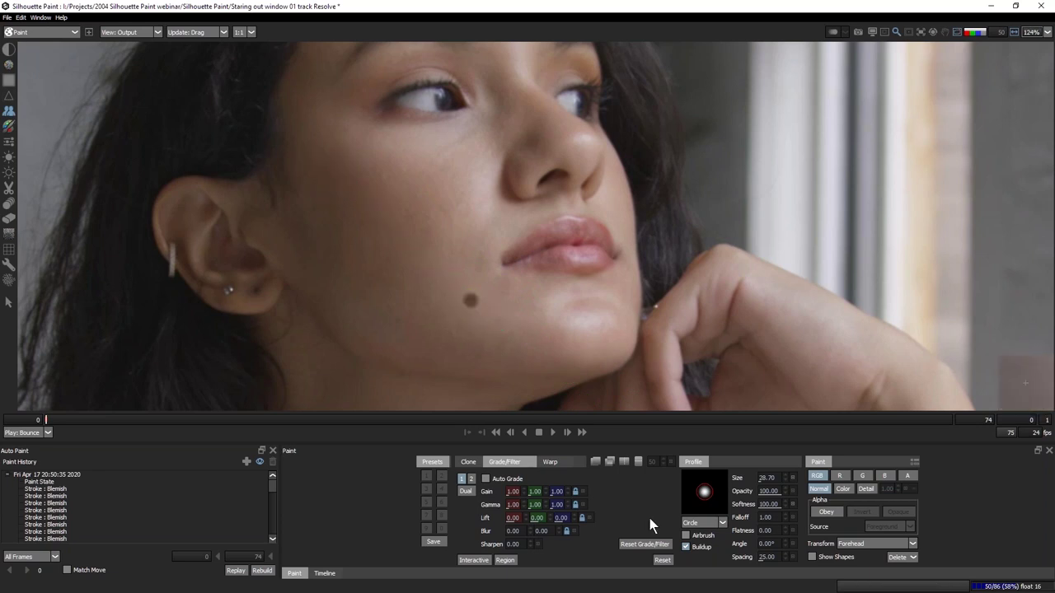
click(499, 480)
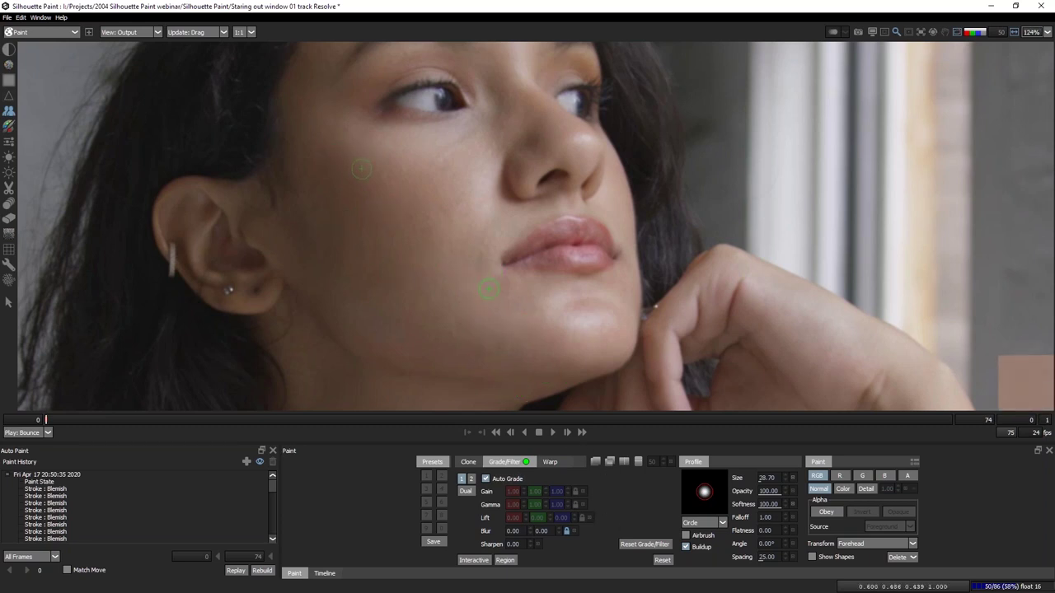
Fit the whole frame in the viewer, then exit Silhouette and save the modified project to return to DaVinci Resolve.
mouse_move(407, 236)
mouse_down()
mouse_move(457, 294)
mouse_move(383, 371)
mouse_up()
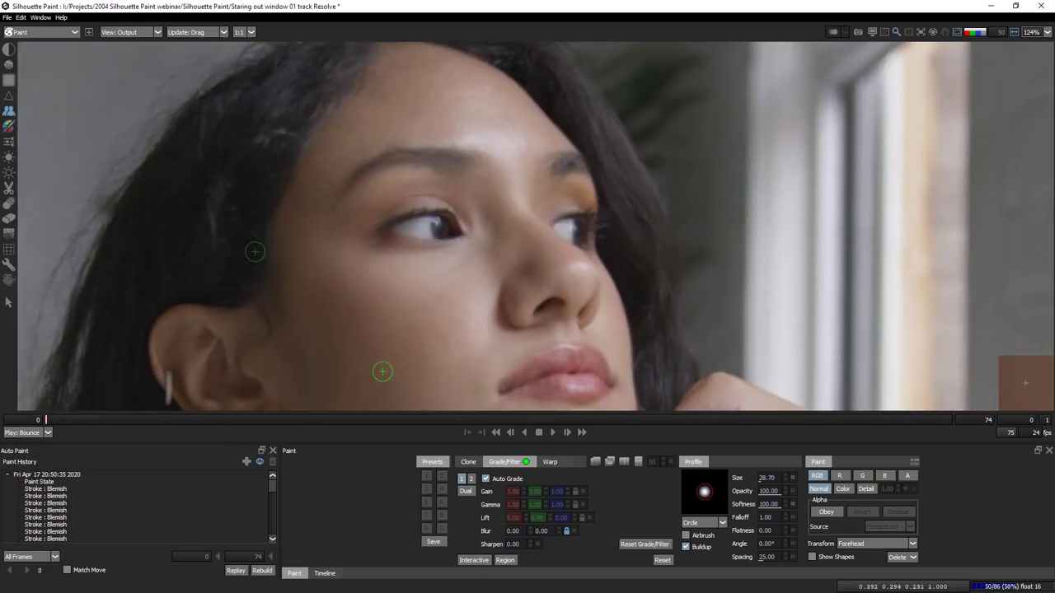
key(f)
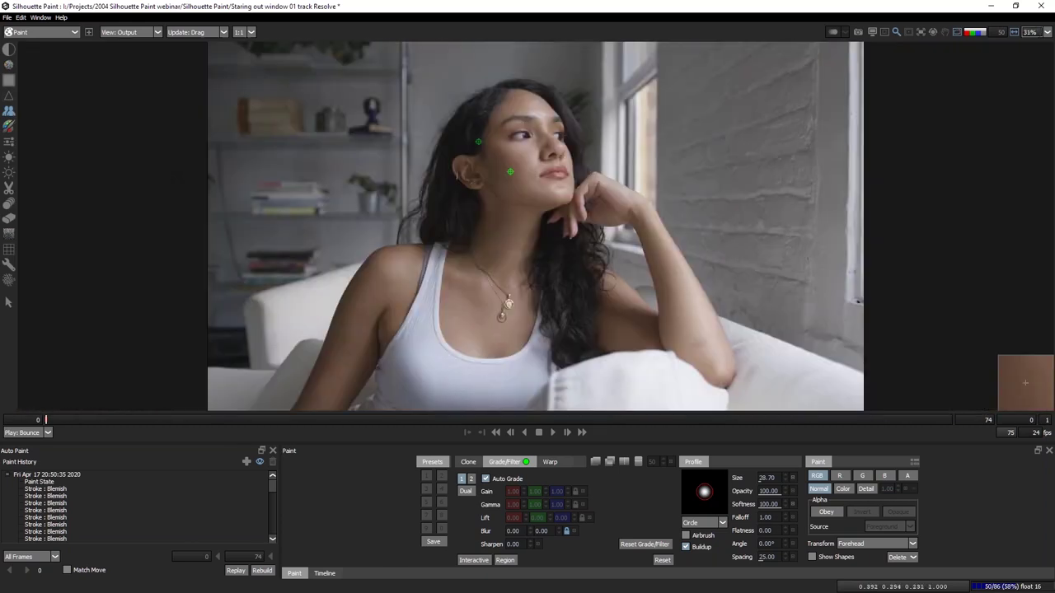
click(7, 16)
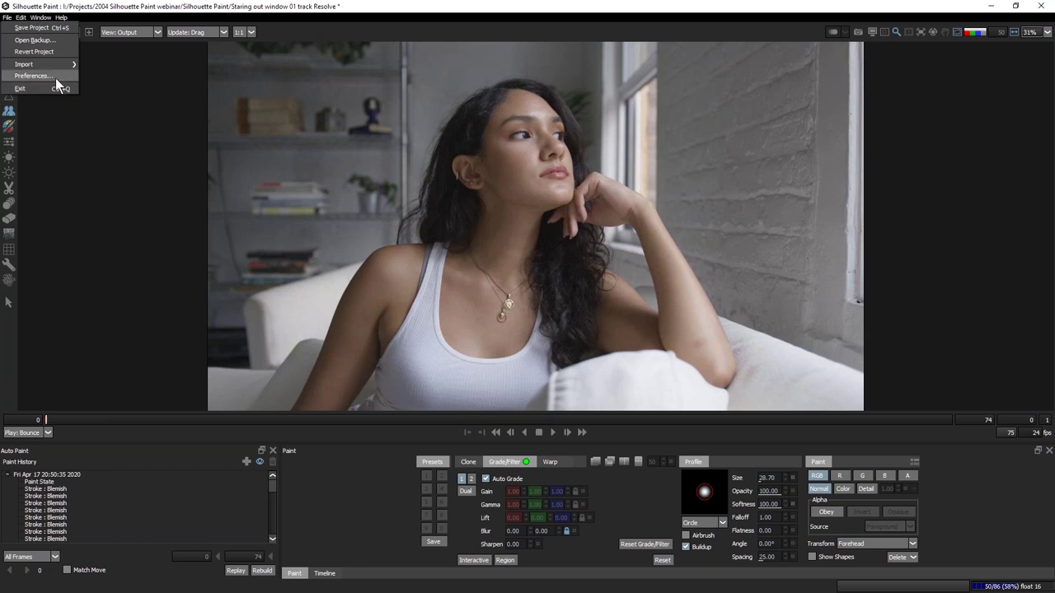
click(55, 96)
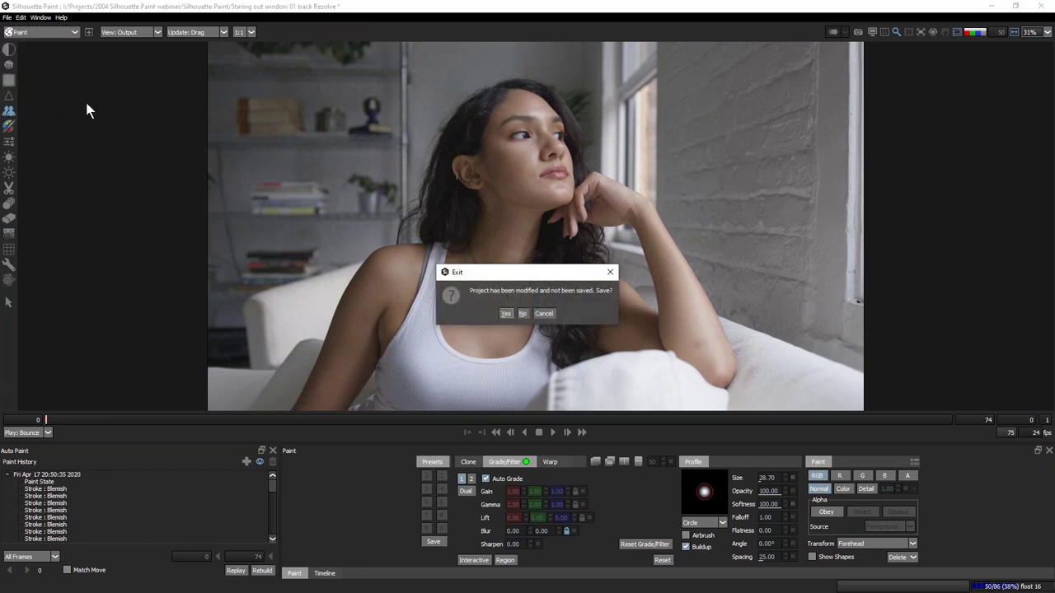
click(505, 312)
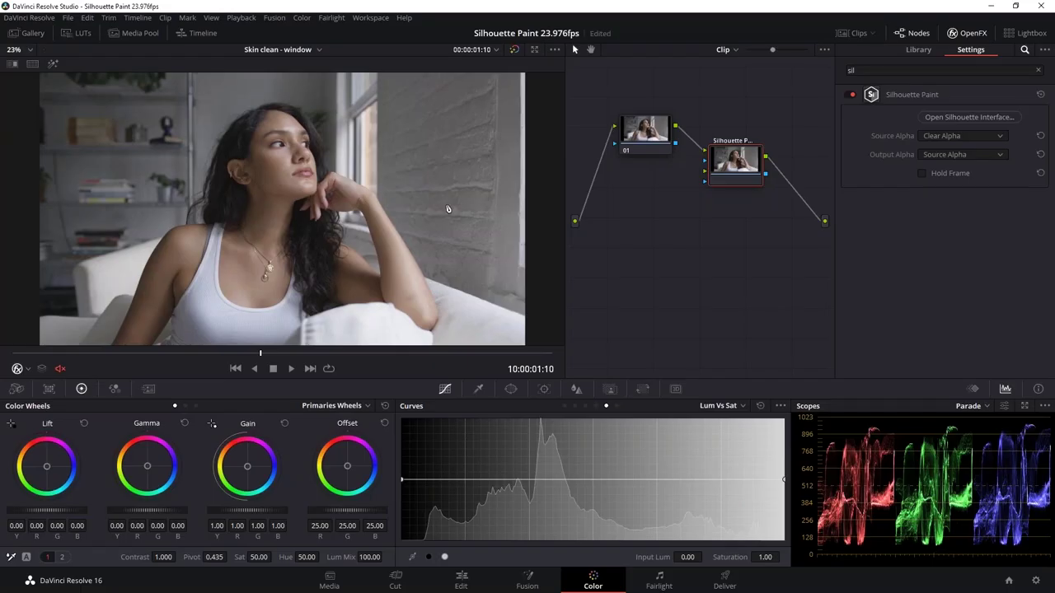
Find the 2002 Silhouette Paint Introduction clip in the media pool's Examples bin and show it on the Media page.
click(28, 33)
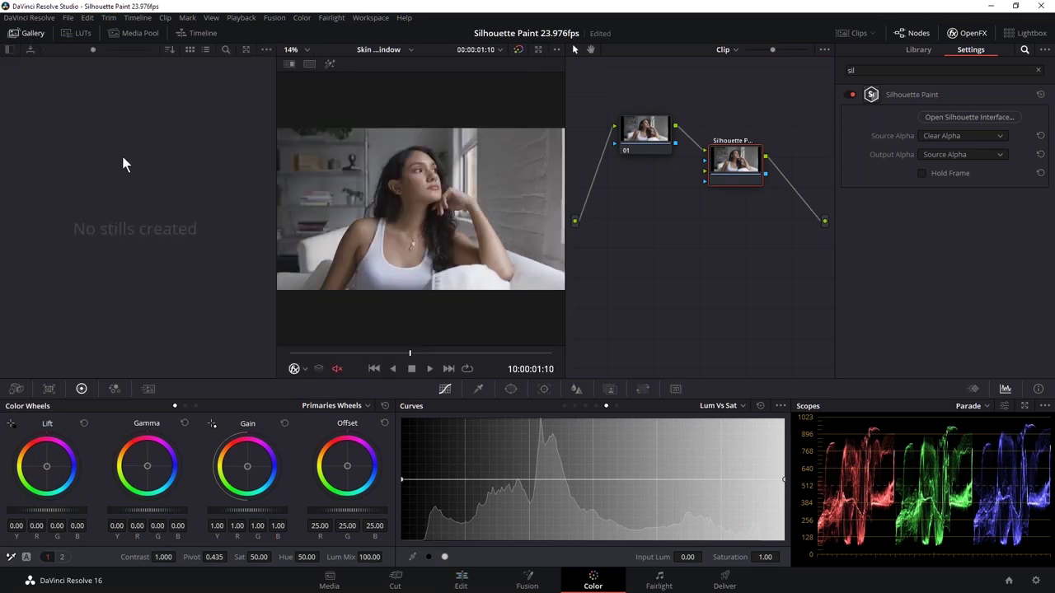
click(29, 35)
click(115, 34)
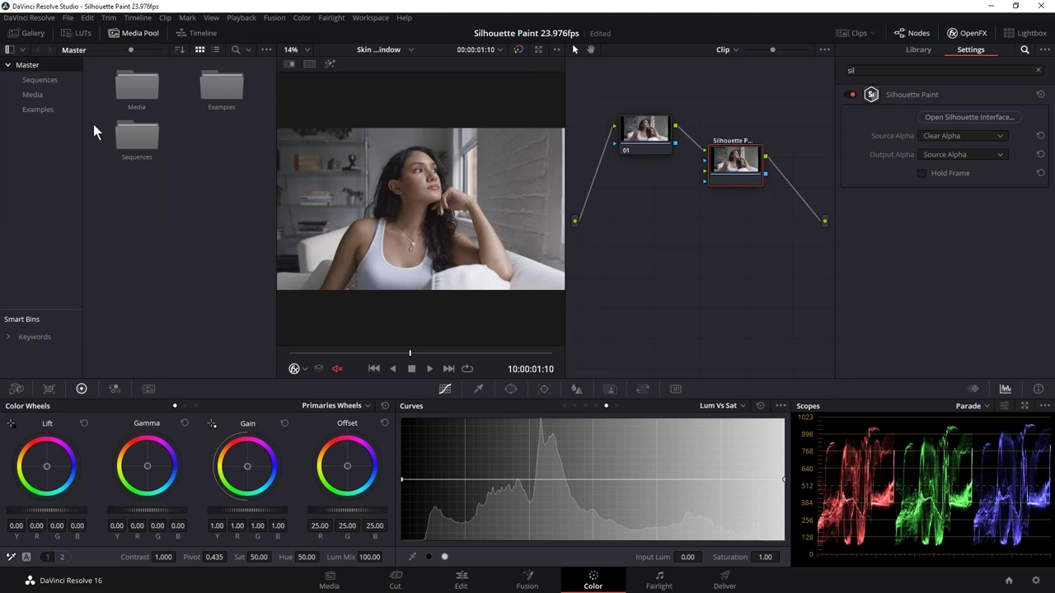
click(47, 96)
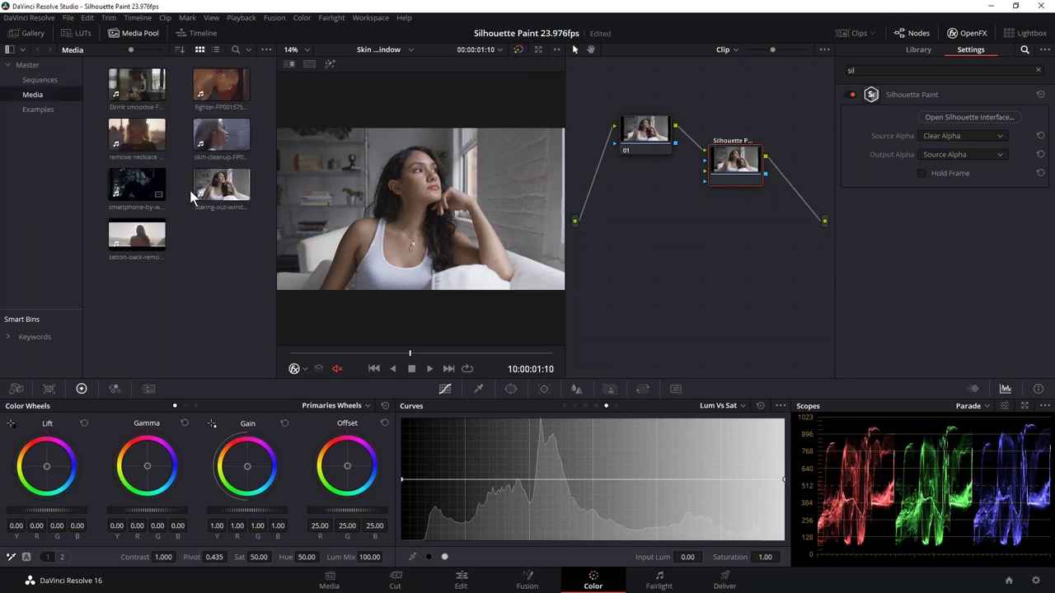
click(49, 110)
click(221, 85)
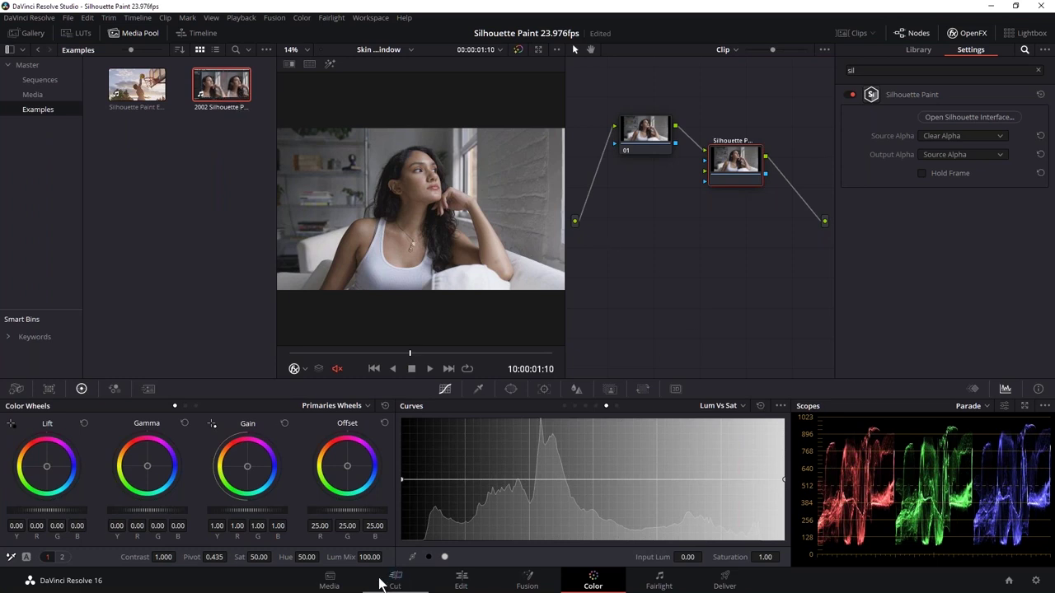
click(335, 581)
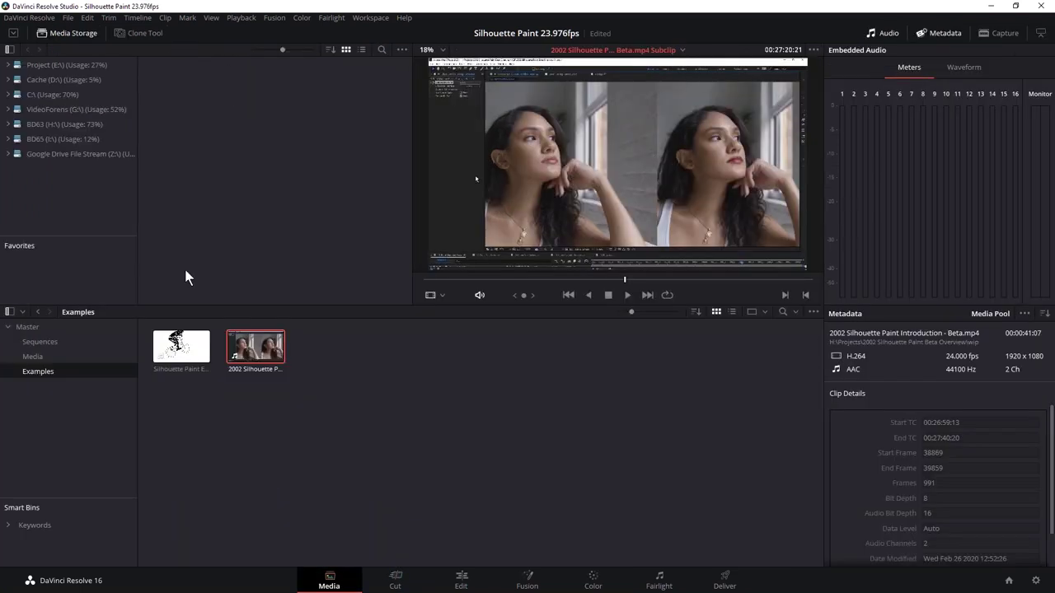
On the Edit page, append the 2002 Silhouette Paint Introduction clip directly after the existing clip in the Skin clean - window timeline.
click(84, 30)
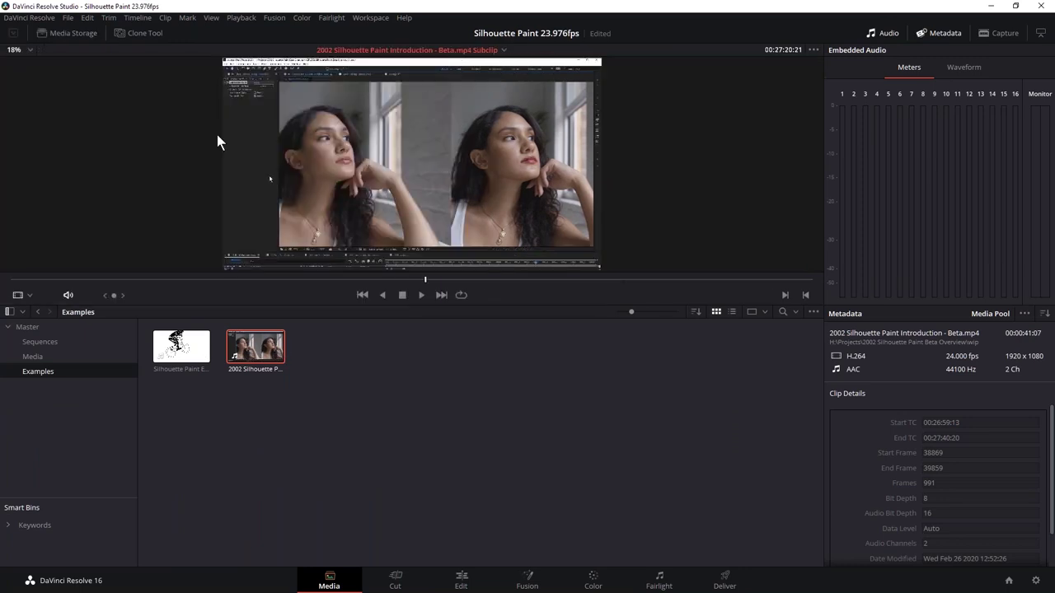
click(462, 579)
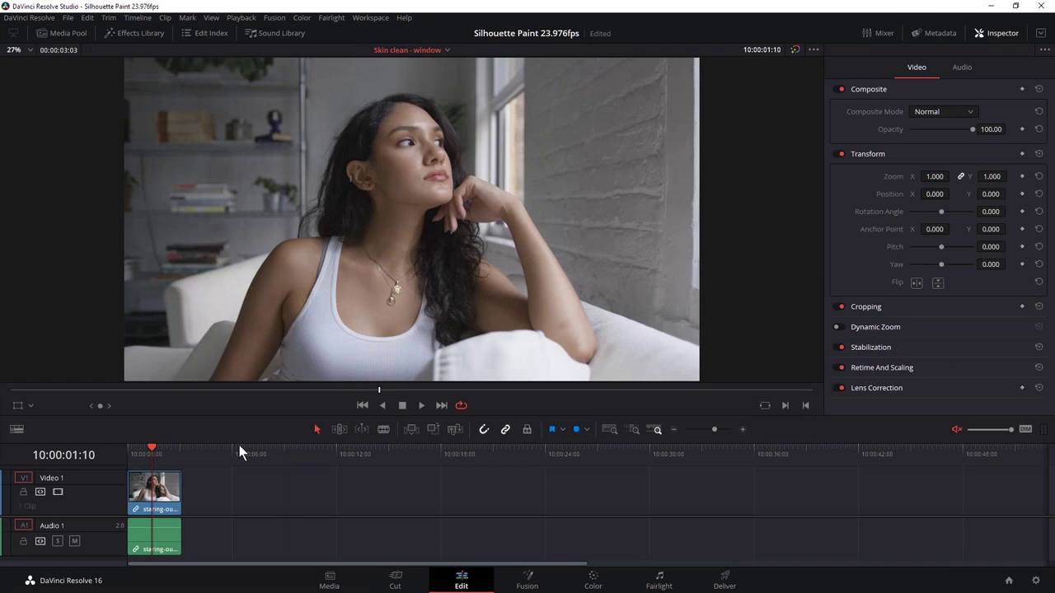
click(76, 29)
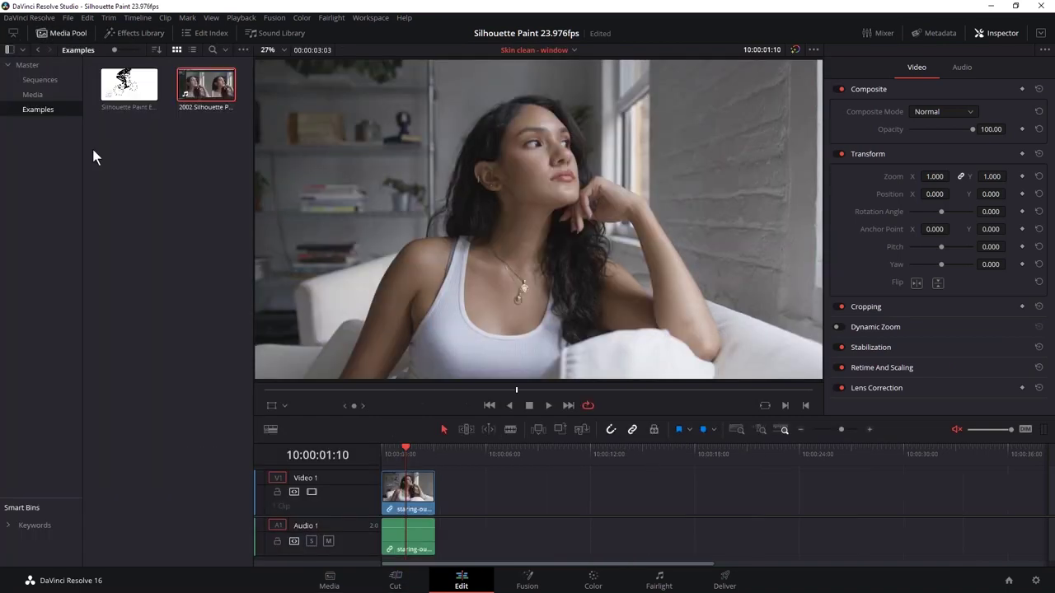
mouse_move(206, 86)
mouse_down()
mouse_move(497, 496)
mouse_move(436, 498)
mouse_up()
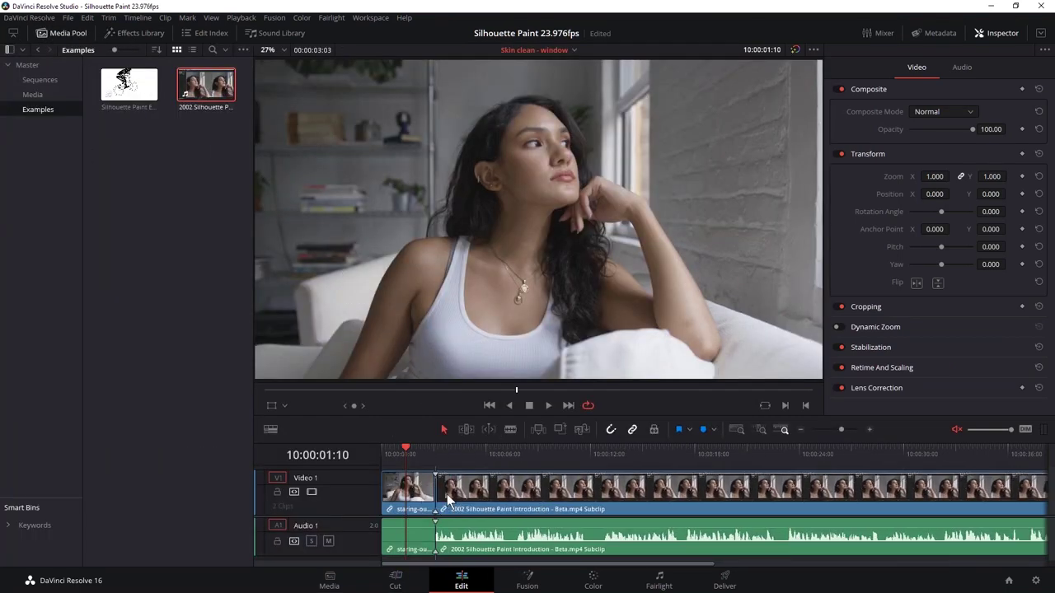
click(63, 33)
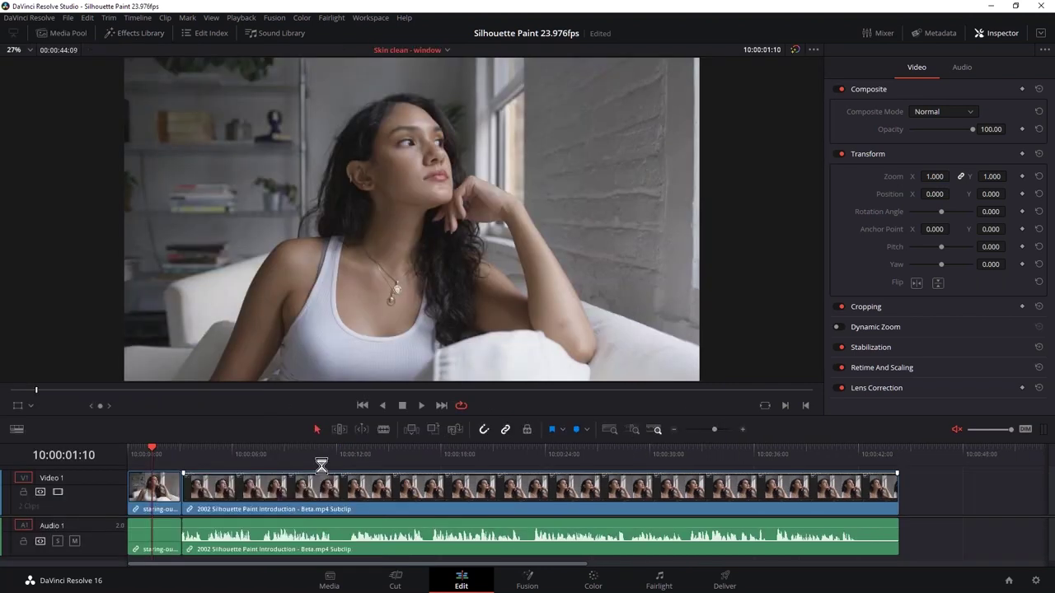
Hide the Inspector and play the appended example clip from its start to timecode 10:00:12:20.
drag(250, 455, 181, 455)
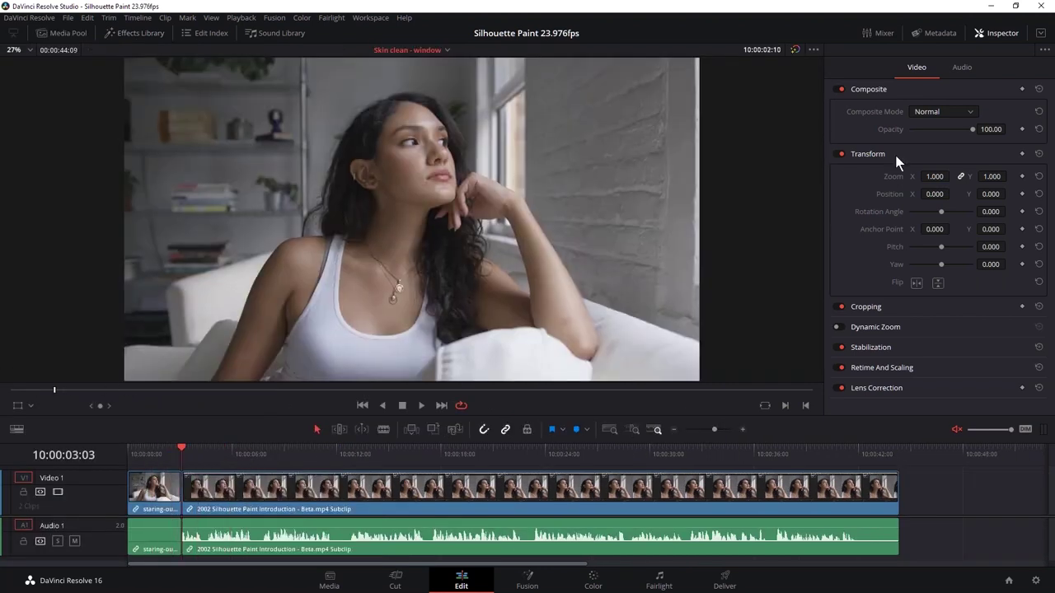
click(997, 33)
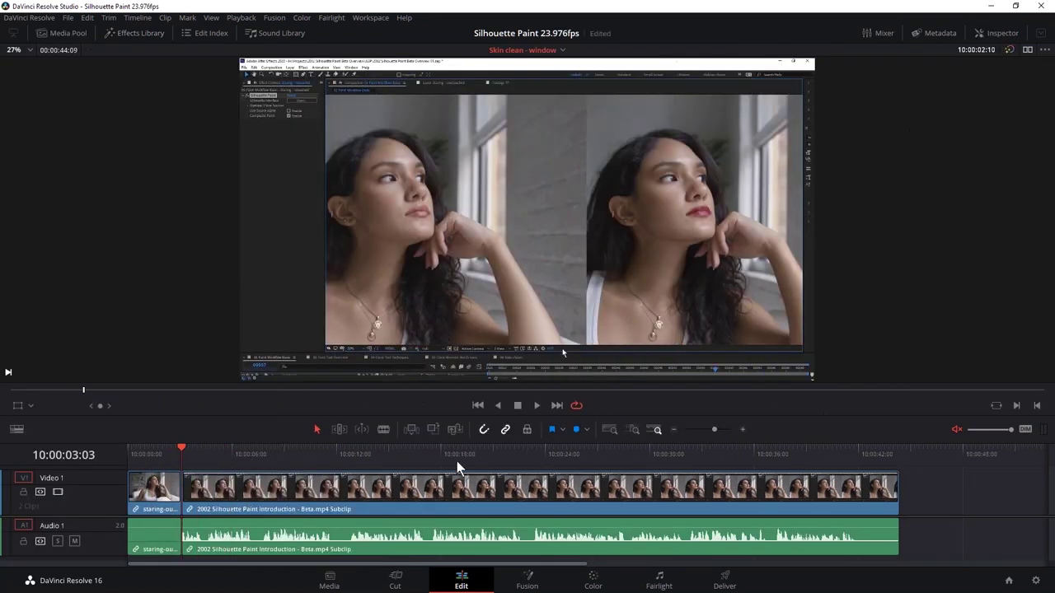
key(space)
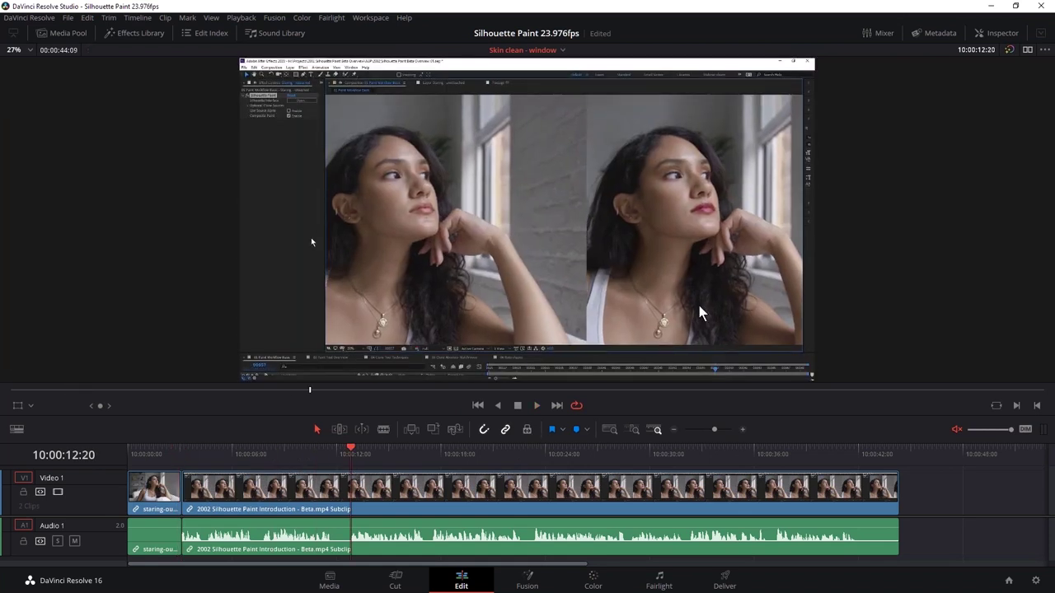
Enlarge the viewer, compare the two side-by-side faces up close at 49% zoom, and resume playback of the example clip.
scroll(682, 222, up, 8)
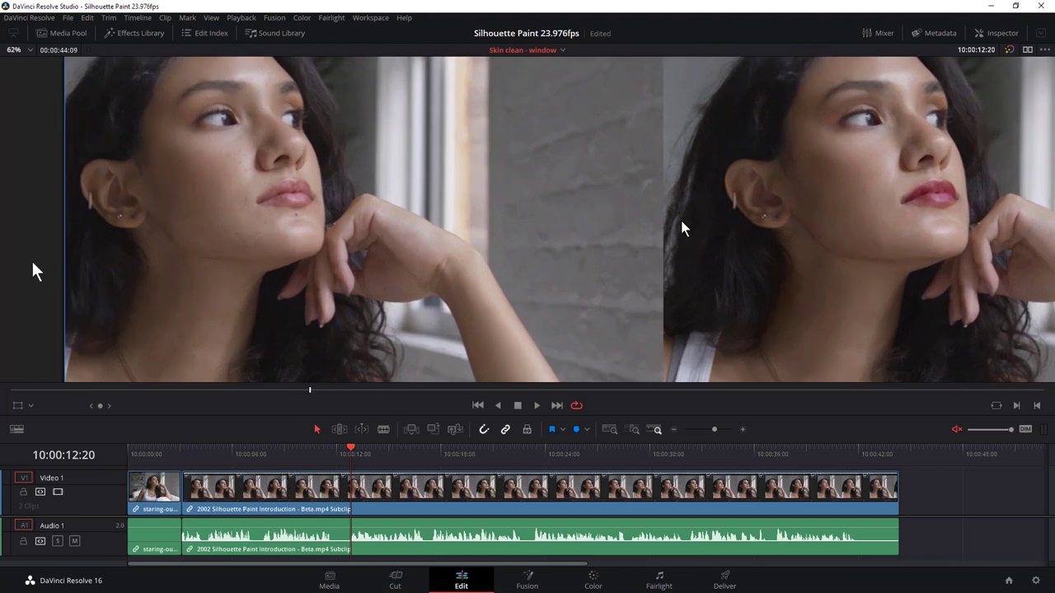
scroll(680, 218, up, 2)
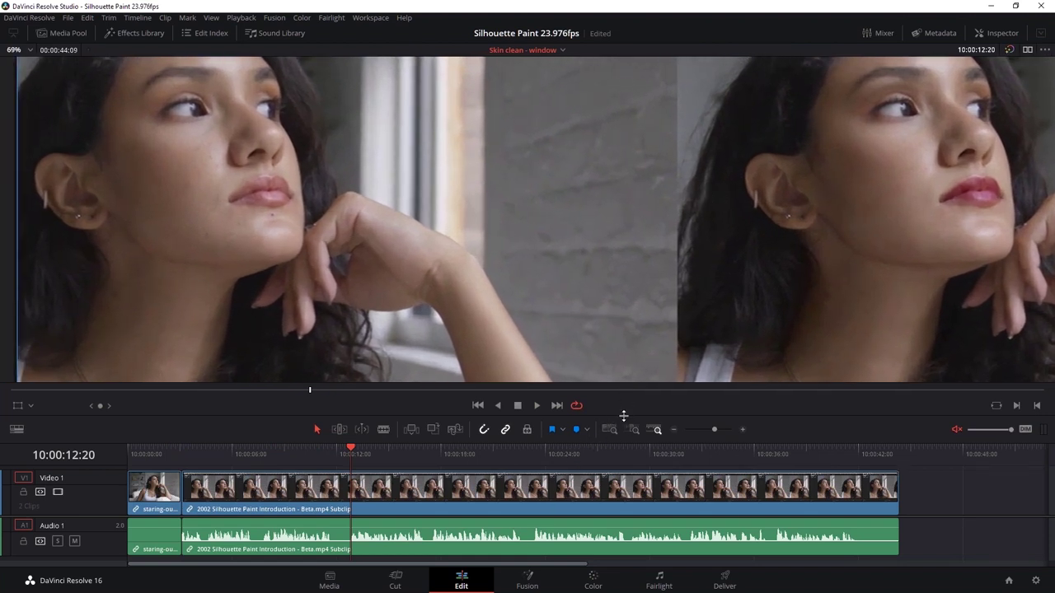
drag(623, 417, 624, 437)
scroll(625, 132, down, 1)
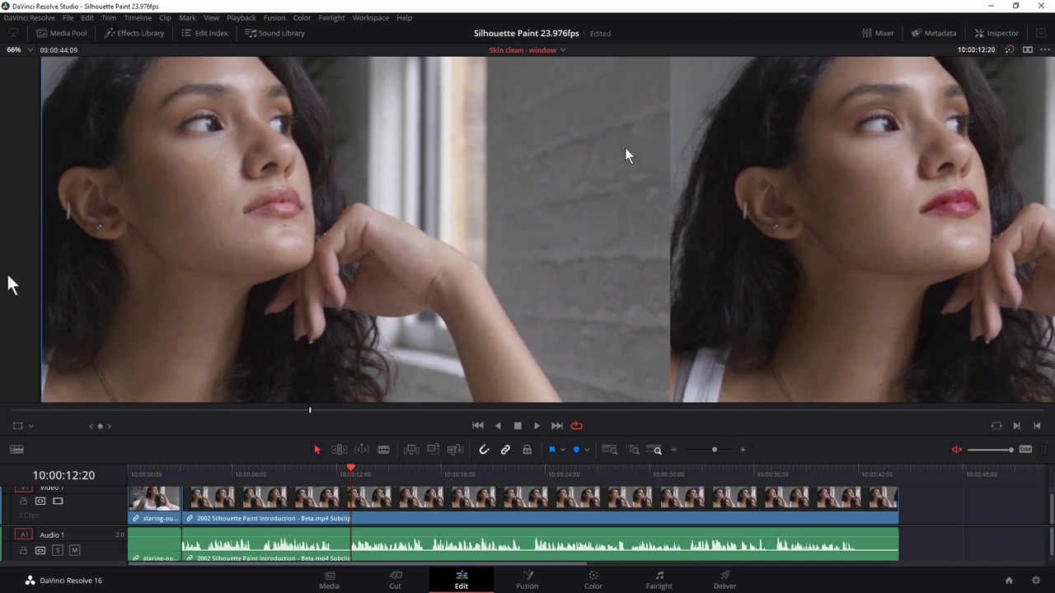
scroll(60, 282, down, 1)
drag(59, 275, 44, 274)
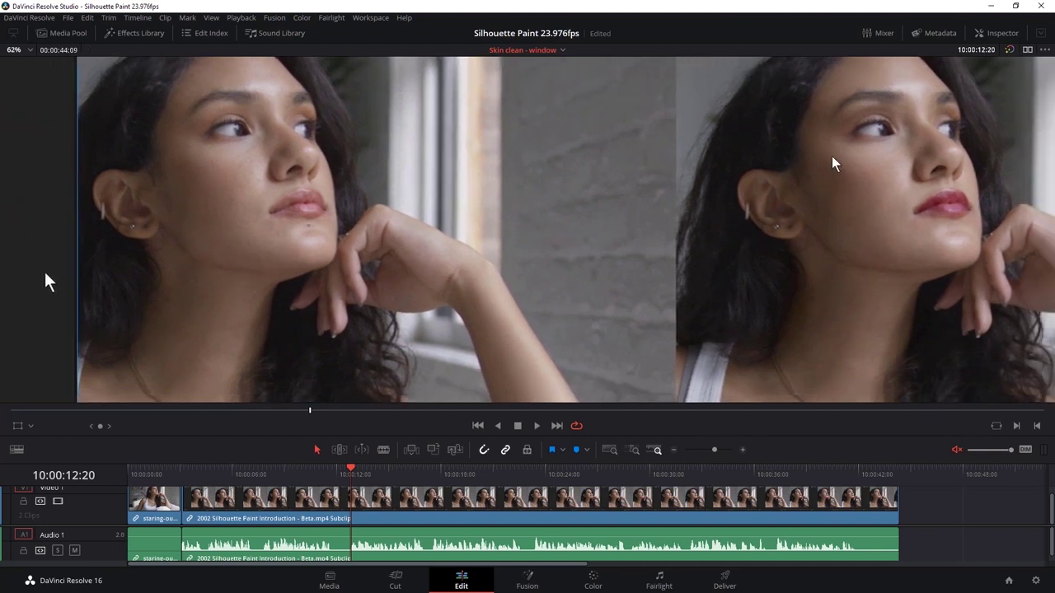
scroll(48, 279, down, 3)
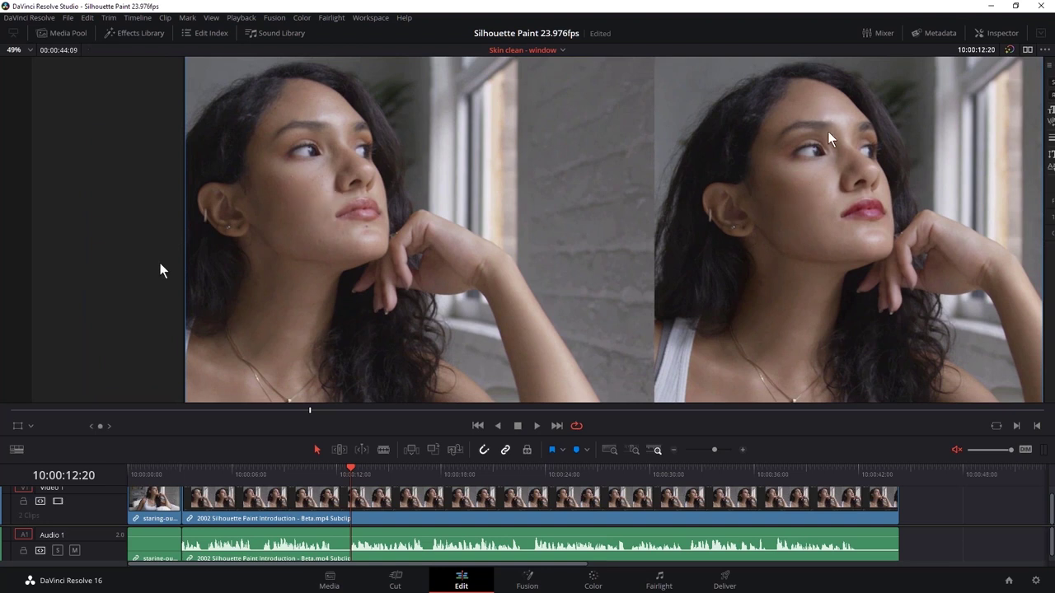
click(538, 426)
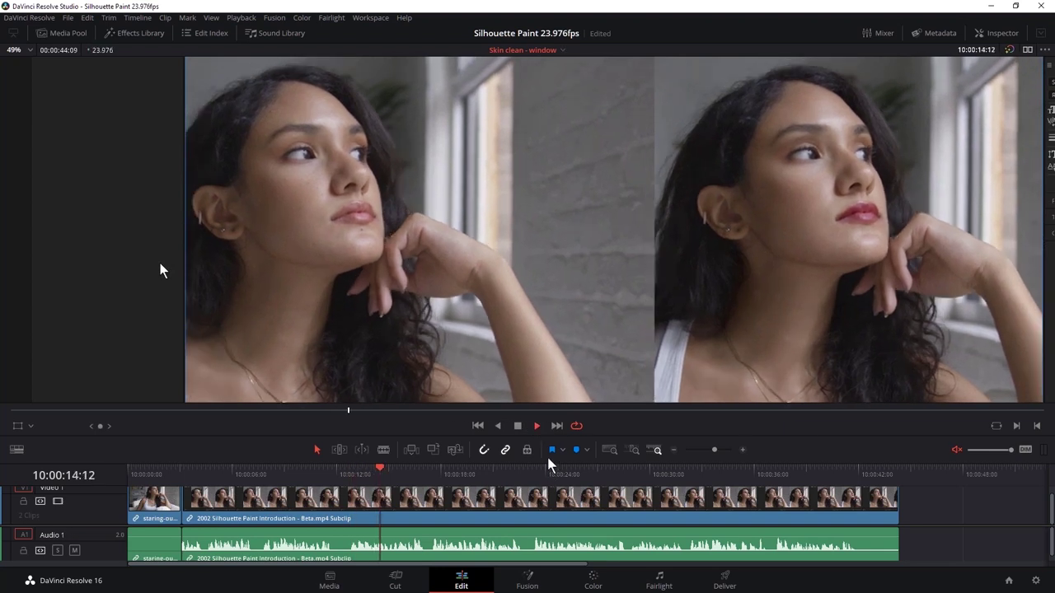